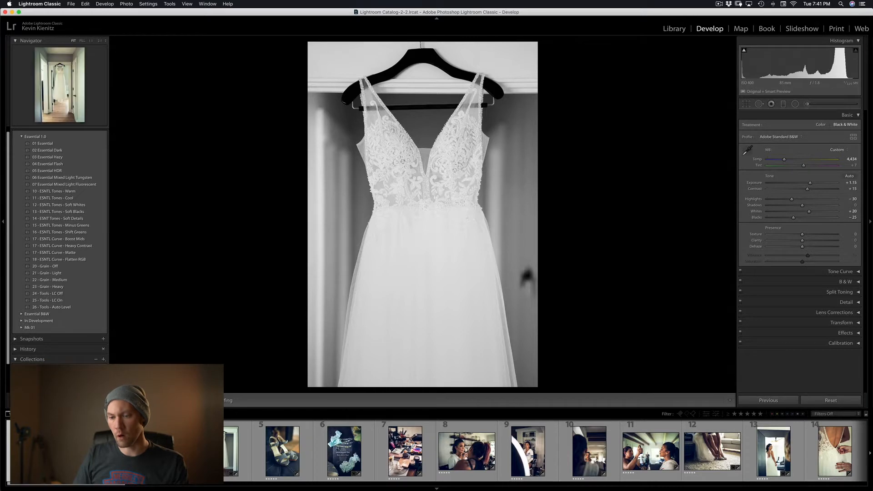
Toggle the before view of the black-and-white dress photo to compare it with the edited version.
{"action": "left_click_drag", "start_coordinate": [93, 485], "coordinate": [65, 490]}
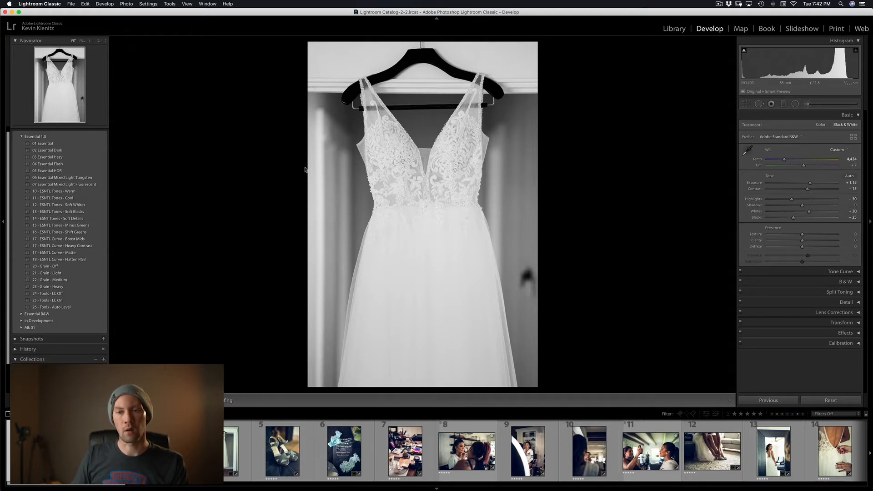
{"action": "key", "text": "backslash"}
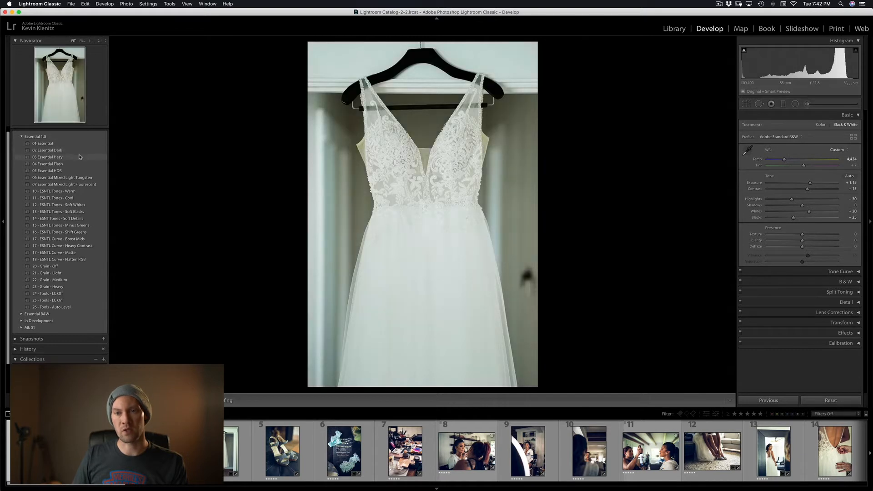
{"action": "key", "text": "backslash"}
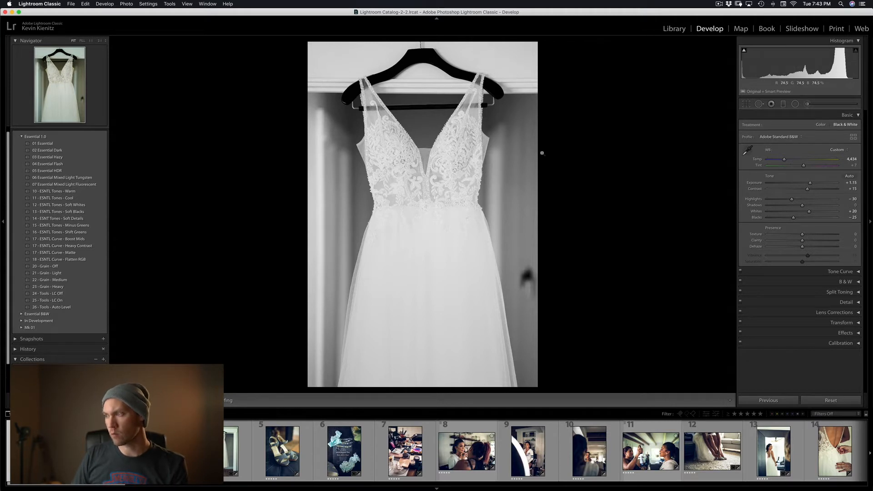
Reset all develop settings on the dress photo and set its white balance to Auto.
{"action": "left_click", "coordinate": [836, 401]}
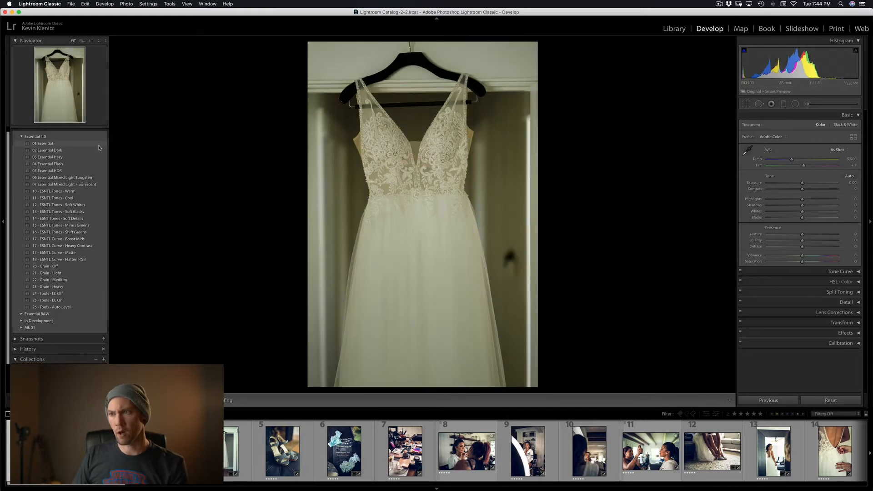
{"action": "left_click", "coordinate": [836, 150]}
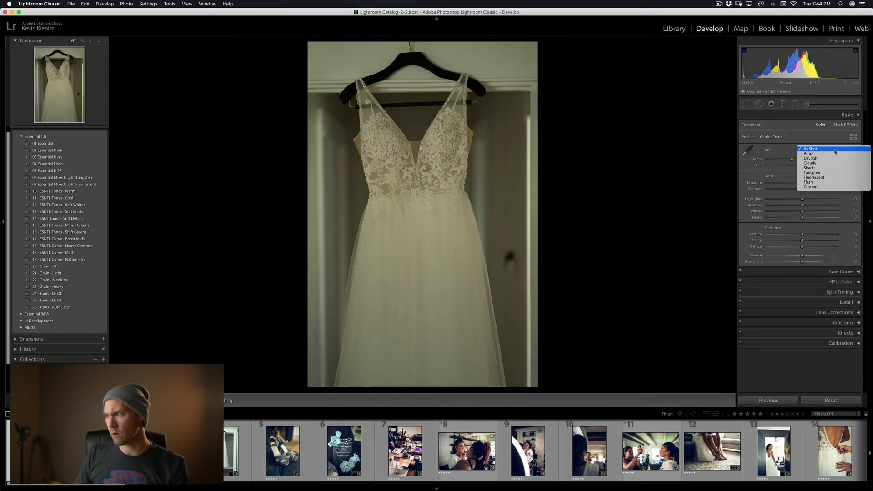
{"action": "left_click", "coordinate": [817, 142]}
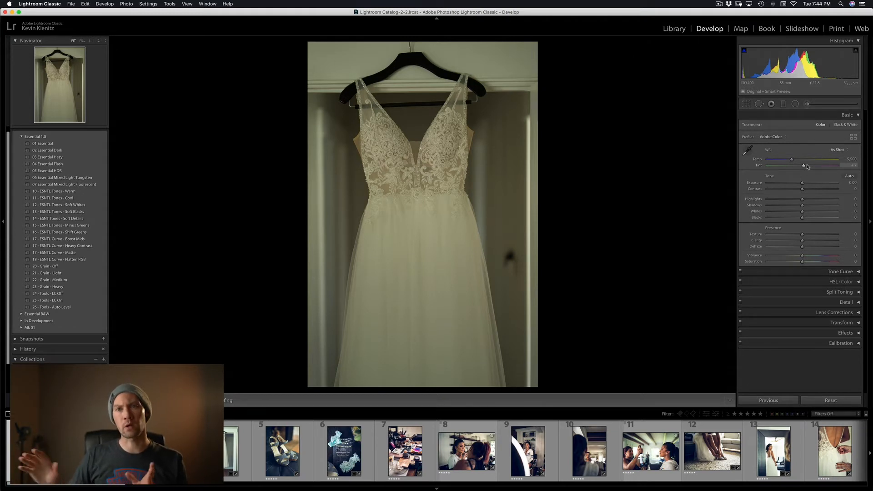
{"action": "left_click", "coordinate": [839, 151]}
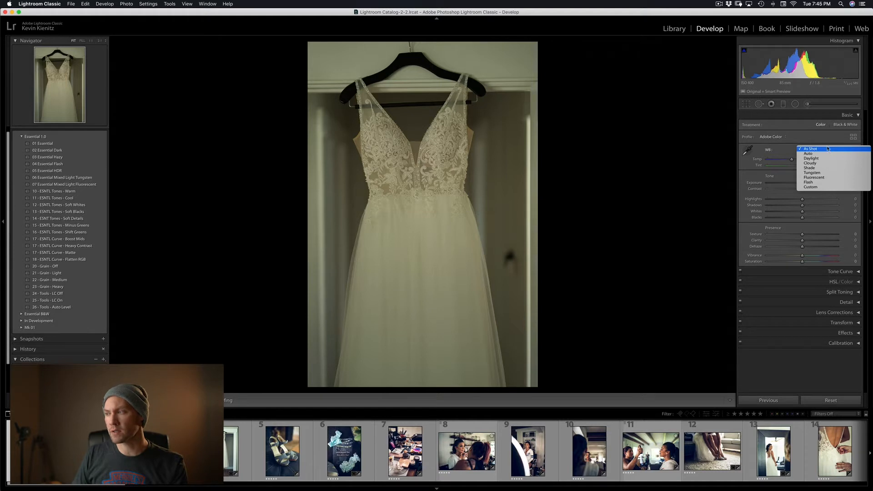
{"action": "left_click", "coordinate": [827, 148]}
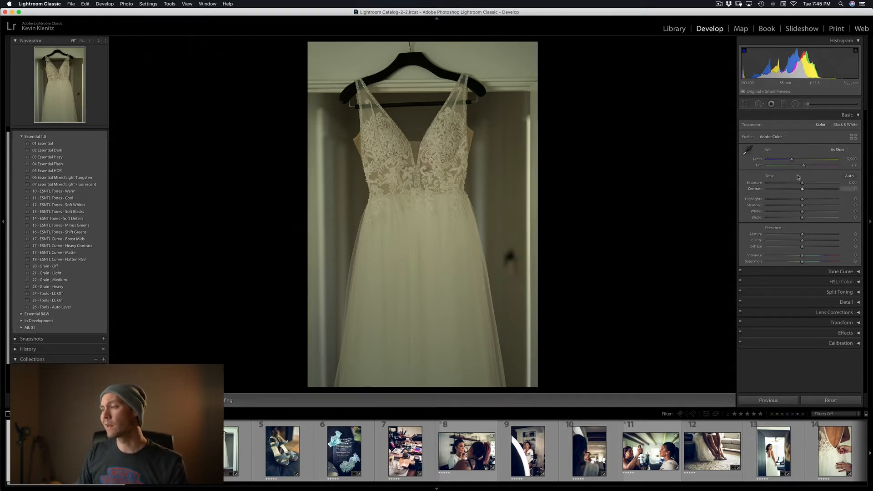
{"action": "left_click", "coordinate": [847, 151]}
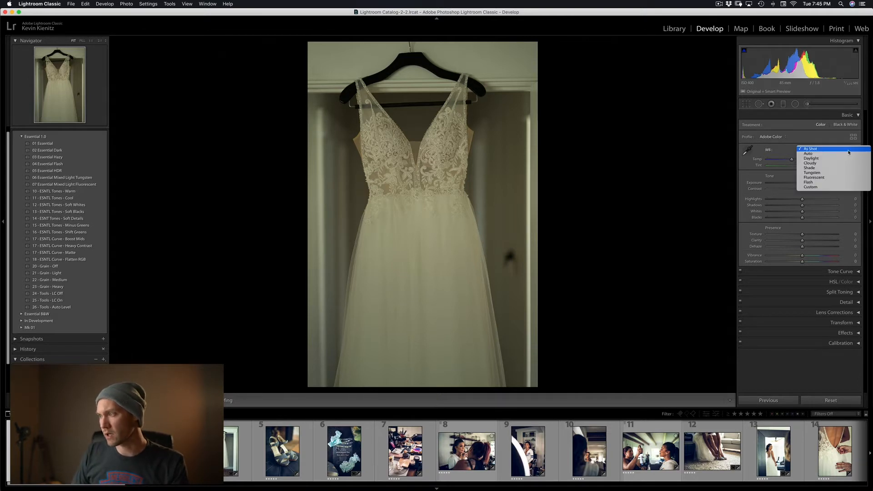
{"action": "left_click", "coordinate": [848, 153]}
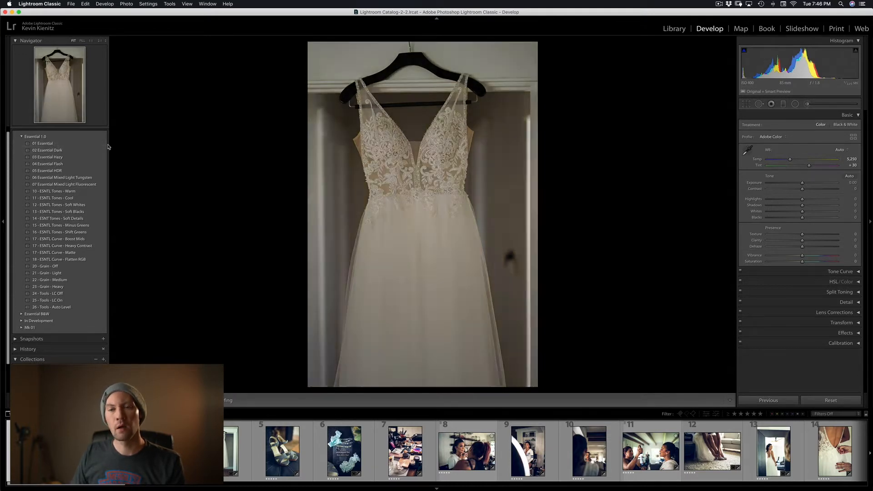
Apply the 01 Essential preset to the dress photo and raise its exposure to +0.45.
{"action": "left_click", "coordinate": [44, 144]}
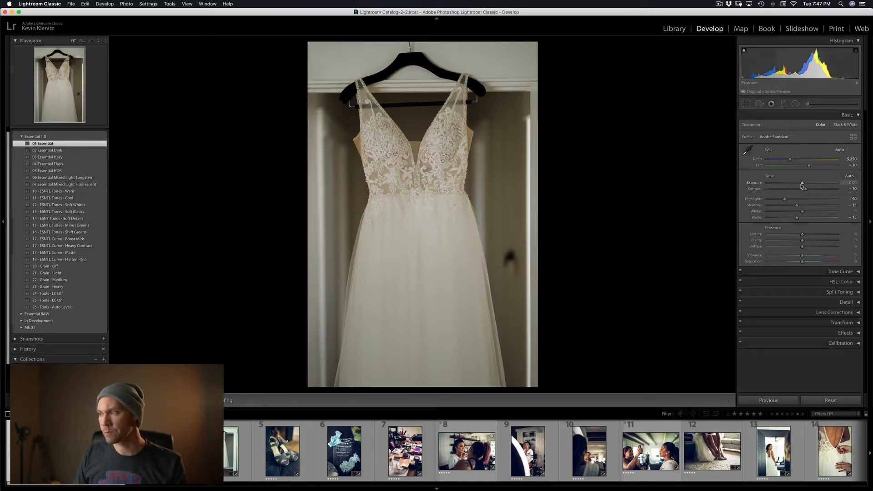
{"action": "left_click_drag", "start_coordinate": [802, 185], "coordinate": [804, 185]}
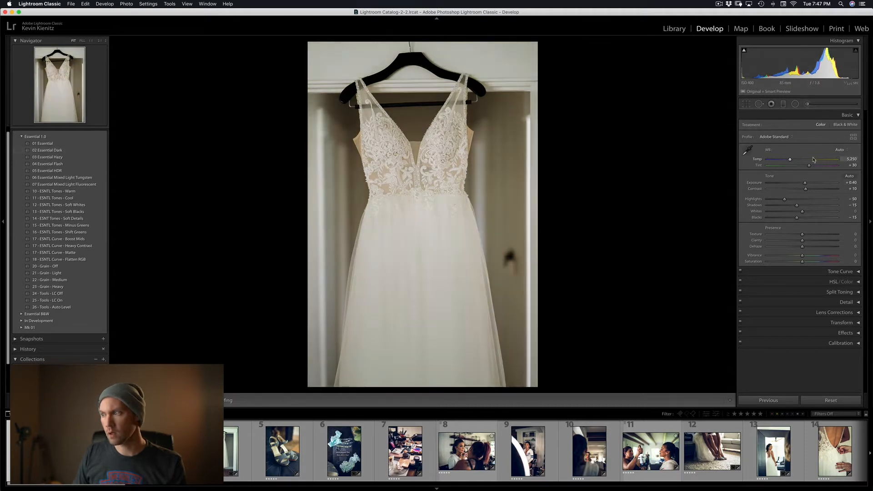
{"action": "left_click_drag", "start_coordinate": [805, 184], "coordinate": [806, 184]}
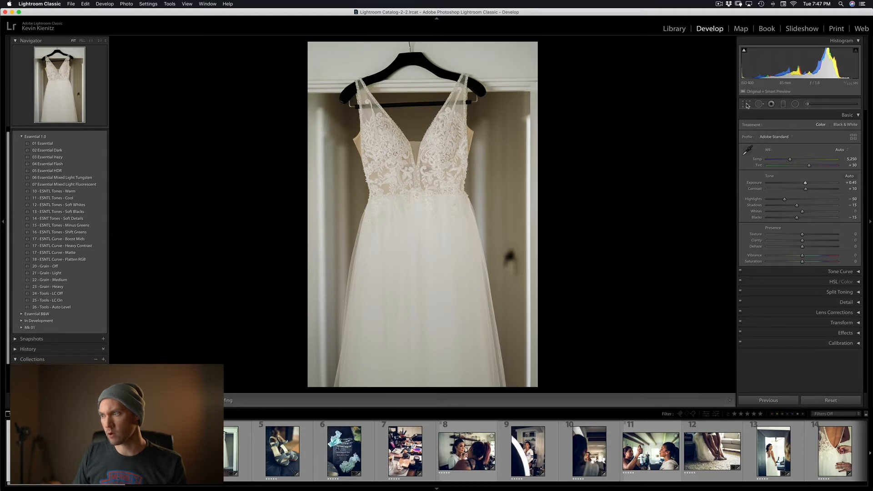
Crop the photo slightly tighter with the dress centred, keeping the original aspect, and cool the temperature to 4,989.
{"action": "left_click", "coordinate": [746, 105]}
{"action": "left_click_drag", "start_coordinate": [539, 43], "coordinate": [529, 49]}
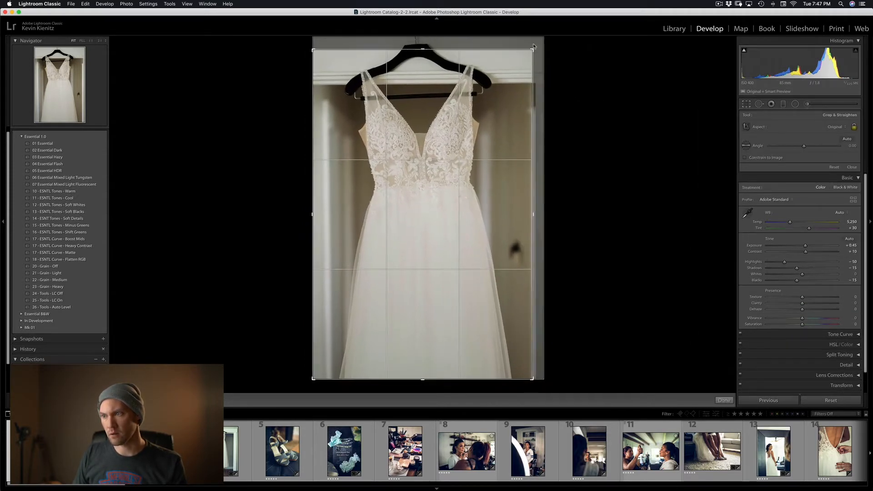
{"action": "left_click_drag", "start_coordinate": [417, 134], "coordinate": [425, 149]}
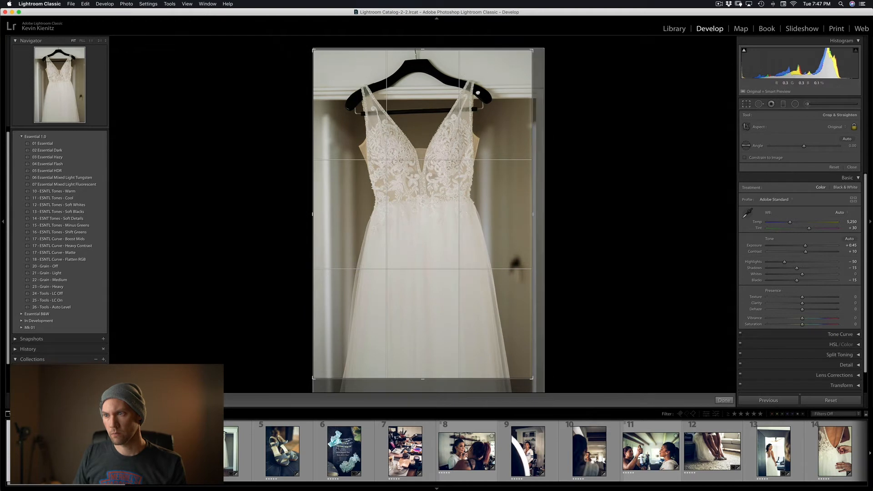
{"action": "key", "text": "Return"}
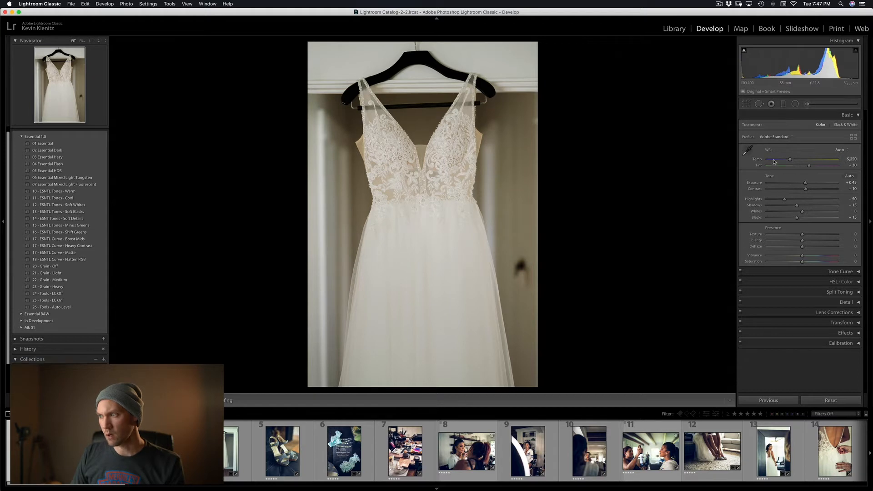
{"action": "left_click_drag", "start_coordinate": [790, 160], "coordinate": [789, 161]}
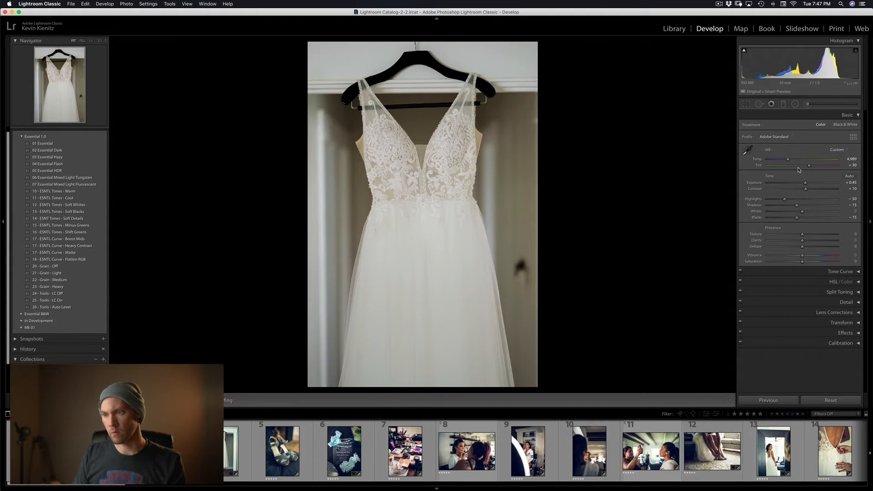
On the next photo, the lace bodice close-up, apply Auto white balance and refine it to tint +20 and temperature 4,826.
{"action": "key", "text": "Right"}
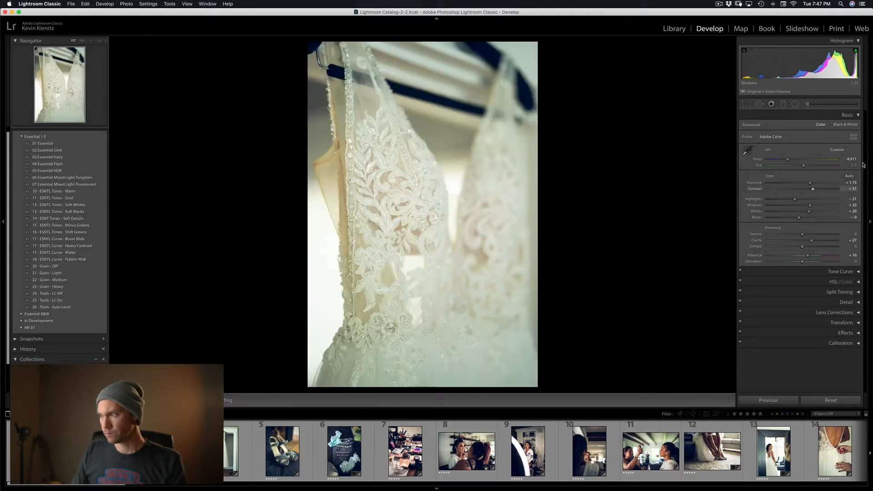
{"action": "left_click", "coordinate": [837, 150]}
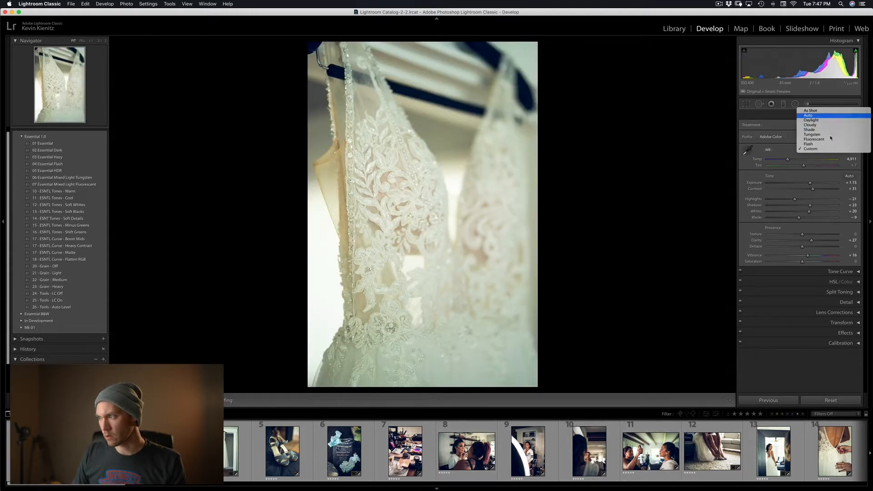
{"action": "left_click", "coordinate": [818, 115]}
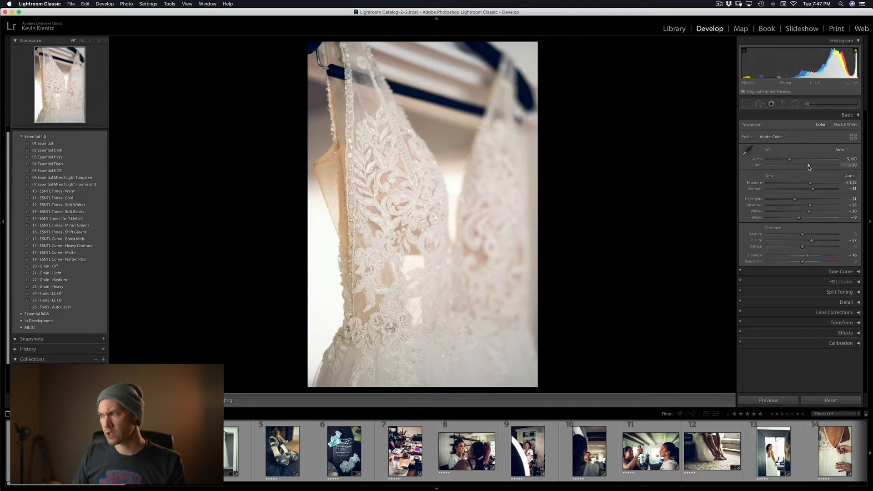
{"action": "left_click_drag", "start_coordinate": [809, 167], "coordinate": [807, 168]}
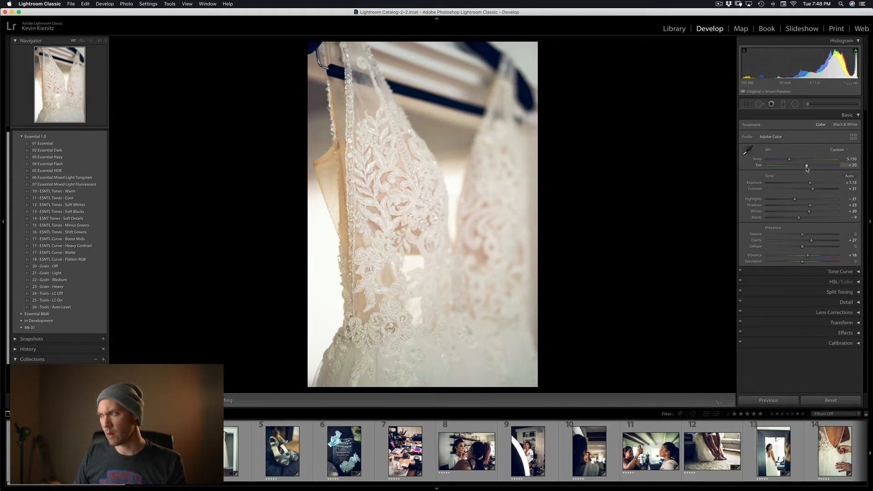
{"action": "left_click_drag", "start_coordinate": [789, 160], "coordinate": [787, 160]}
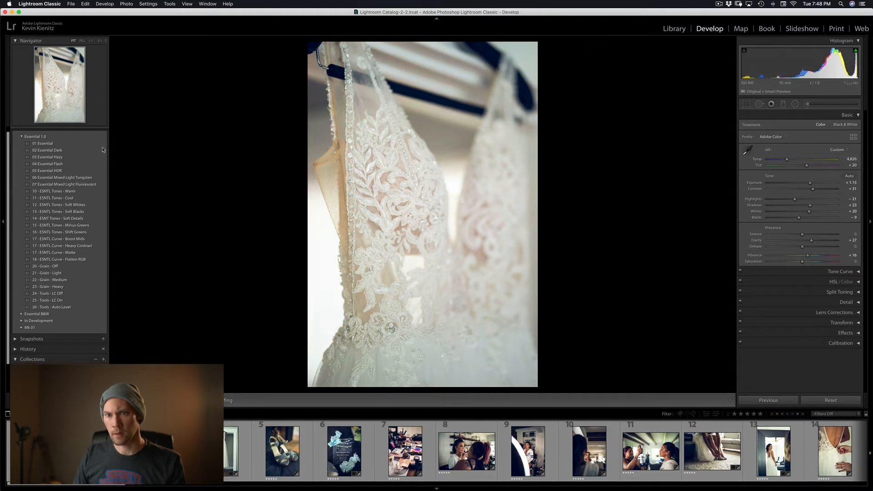
Apply the 01 Essential preset to the lace close-up and lower its exposure to +0.75.
{"action": "left_click", "coordinate": [77, 145]}
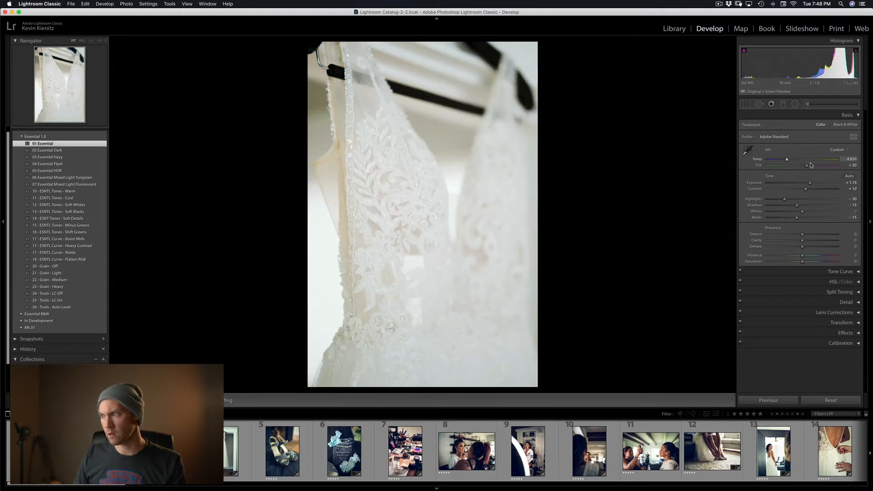
{"action": "left_click_drag", "start_coordinate": [810, 182], "coordinate": [807, 188]}
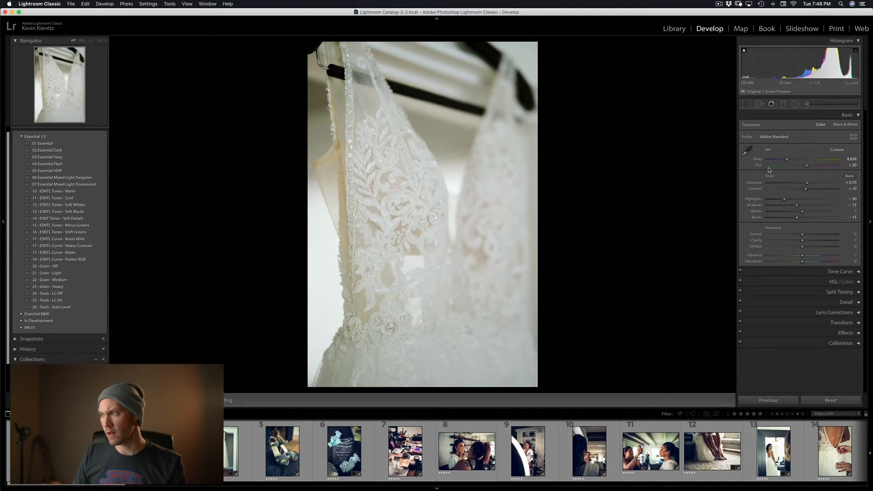
{"action": "left_click_drag", "start_coordinate": [808, 184], "coordinate": [808, 184]}
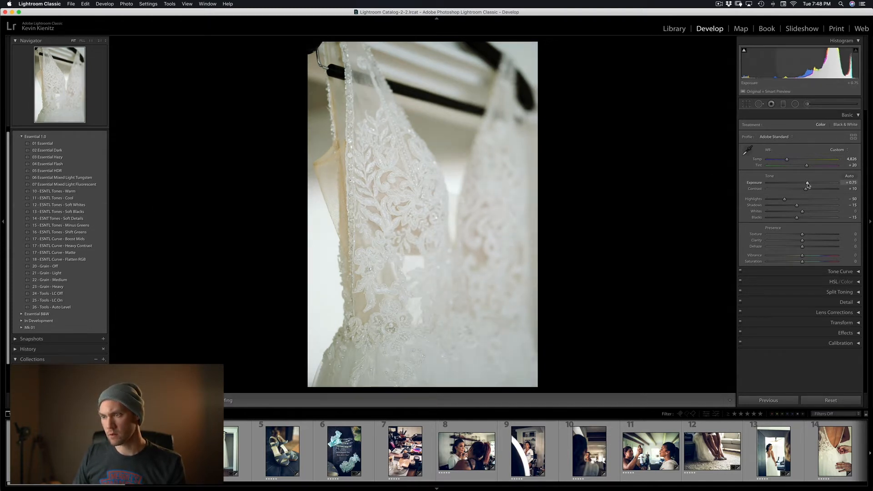
On the next photo, the dress in the hallway, apply Auto white balance and refine it to tint +20 and temperature 4,961.
{"action": "key", "text": "Right"}
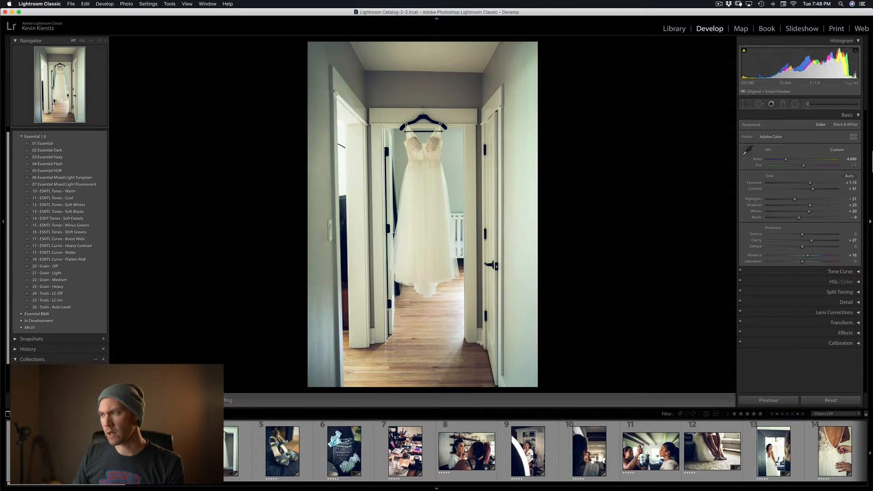
{"action": "left_click", "coordinate": [839, 149]}
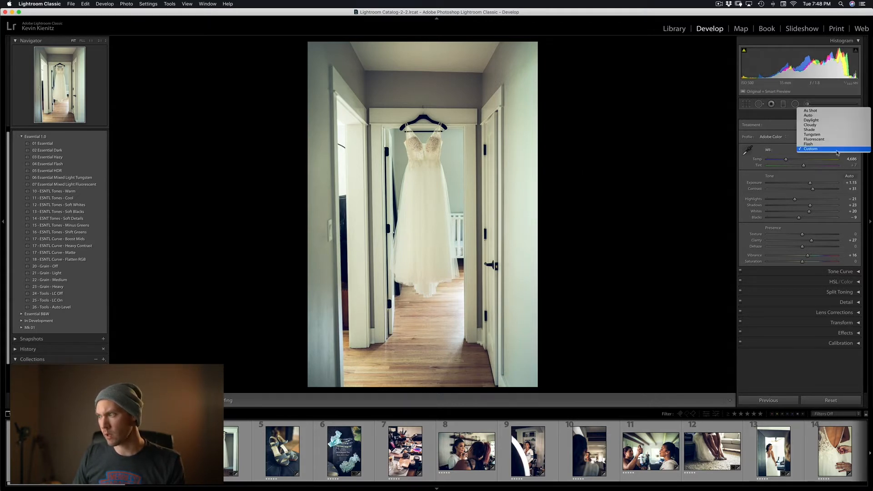
{"action": "left_click", "coordinate": [826, 118]}
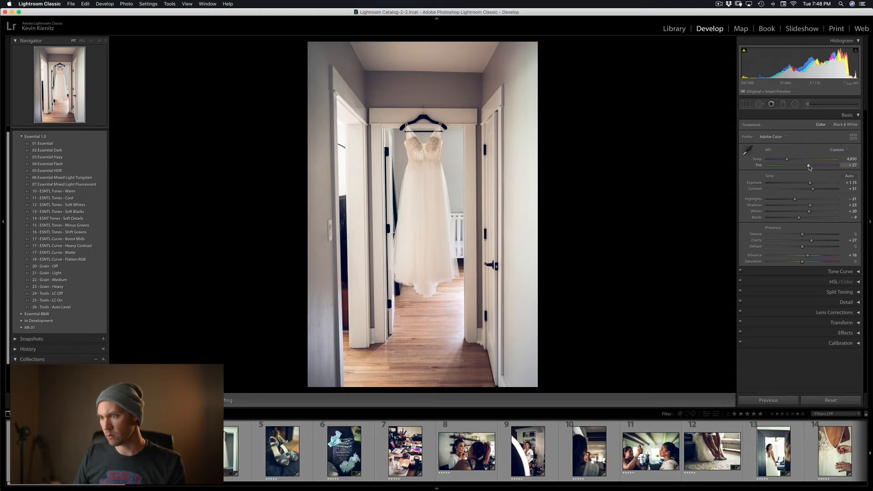
{"action": "left_click_drag", "start_coordinate": [808, 168], "coordinate": [808, 167]}
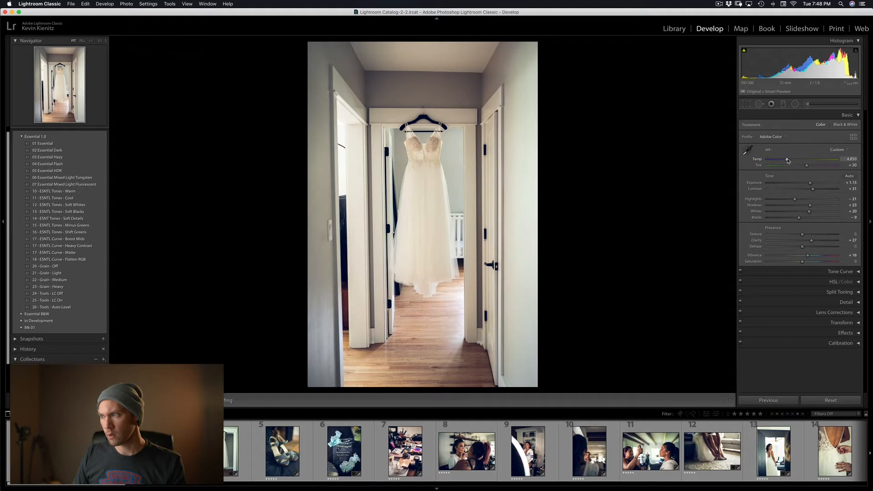
{"action": "left_click_drag", "start_coordinate": [788, 161], "coordinate": [788, 160]}
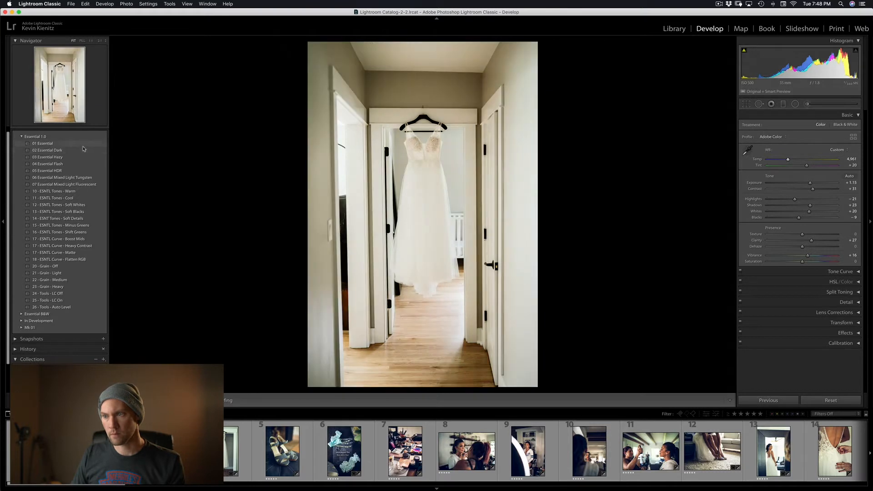
Apply the 01 Essential preset to the hallway photo and reduce its exposure to +0.90.
{"action": "left_click", "coordinate": [68, 143]}
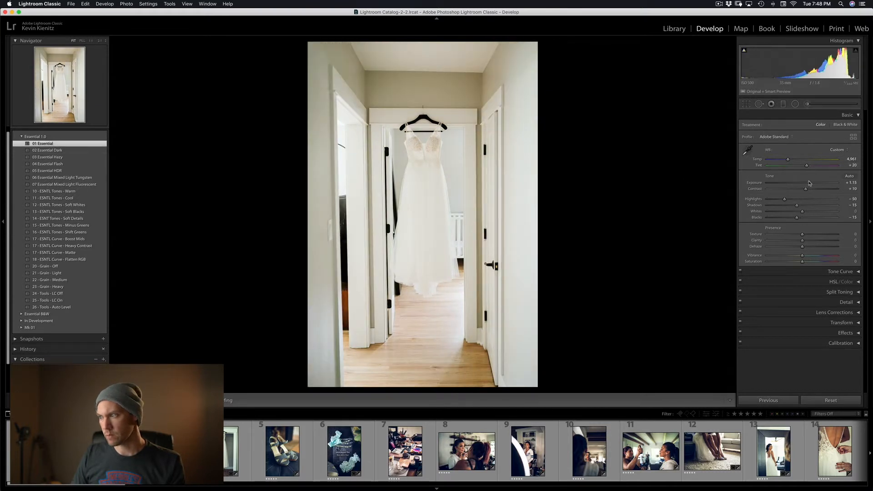
{"action": "left_click_drag", "start_coordinate": [809, 184], "coordinate": [810, 185]}
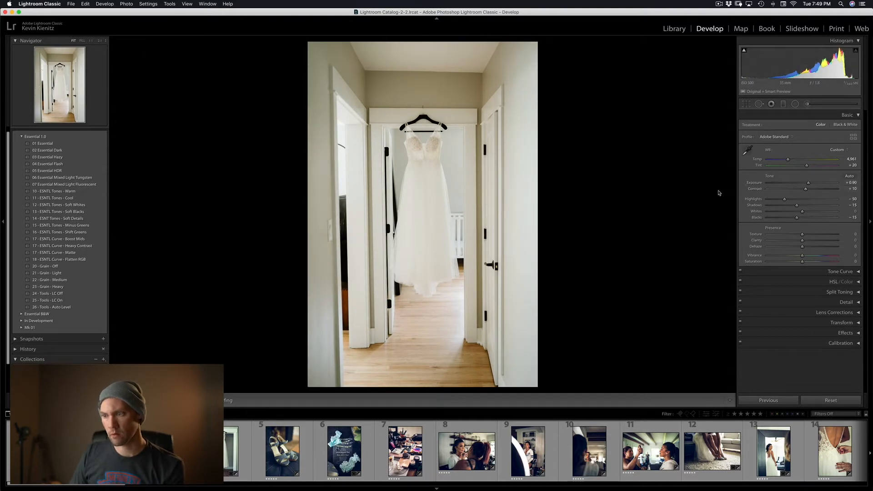
Move to the next photo, the full-length dress in the doorway, and set its white balance to Auto.
{"action": "key", "text": "Right"}
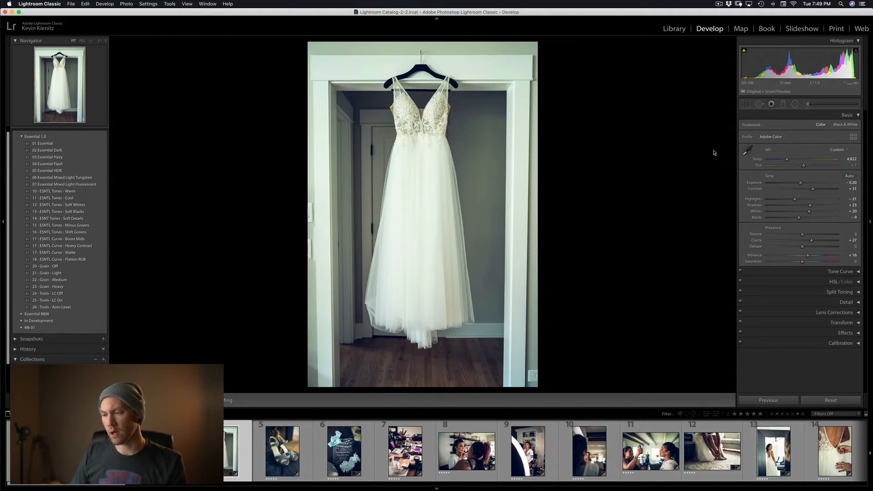
{"action": "left_click", "coordinate": [838, 150]}
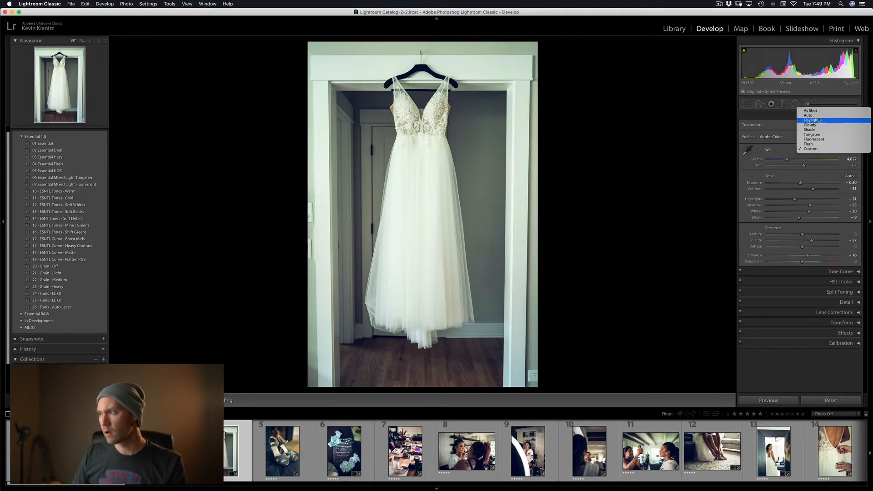
{"action": "left_click", "coordinate": [821, 120]}
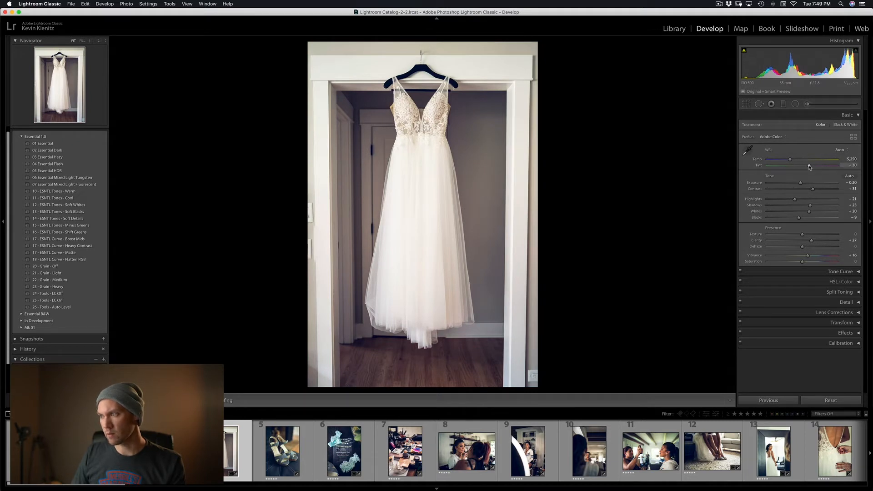
Refine the doorway dress photo with tint +20, the 01 Essential preset and an exposure of −0.35.
{"action": "left_click_drag", "start_coordinate": [808, 166], "coordinate": [806, 167]}
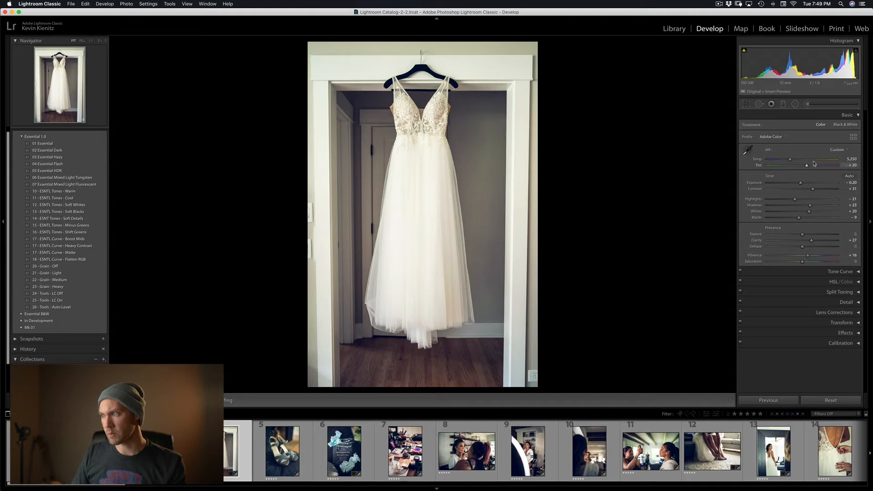
{"action": "left_click", "coordinate": [77, 143]}
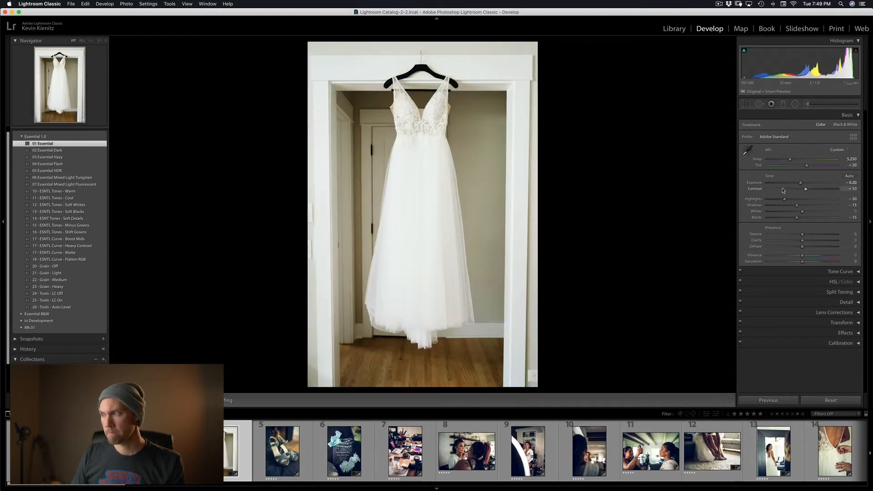
{"action": "left_click_drag", "start_coordinate": [801, 182], "coordinate": [800, 184]}
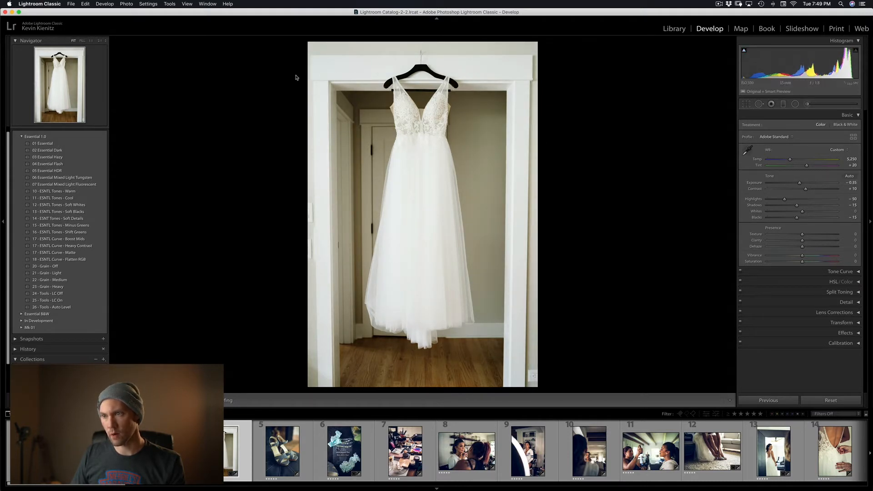
Crop the doorway dress photo closer to the door frame, rotated to an angle of −0.49.
{"action": "left_click", "coordinate": [747, 105]}
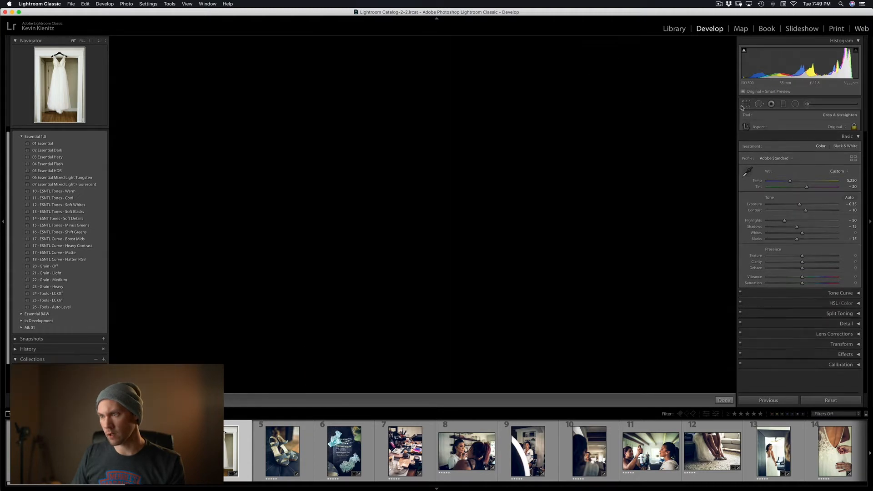
{"action": "left_click_drag", "start_coordinate": [540, 50], "coordinate": [529, 54]}
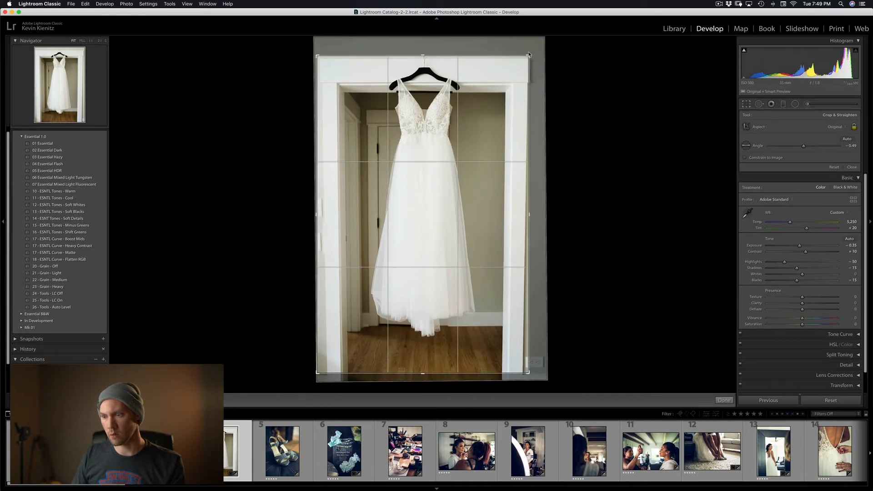
{"action": "key", "text": "Return"}
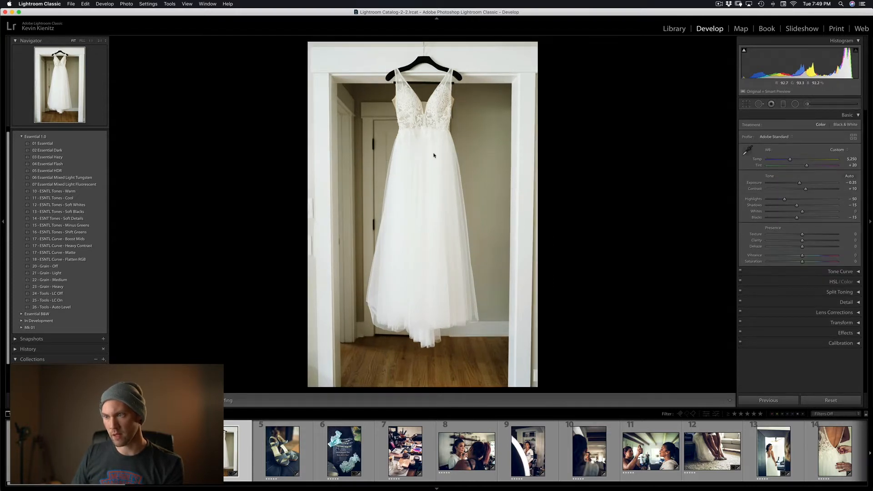
{"action": "left_click", "coordinate": [746, 105]}
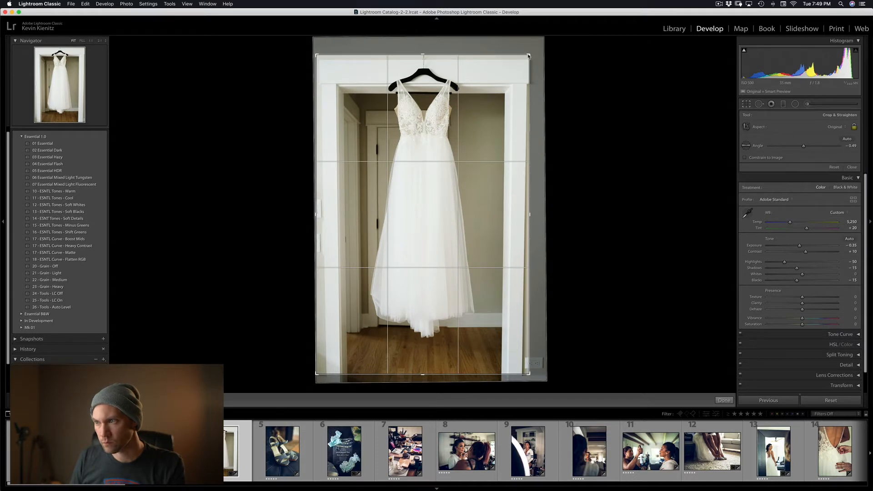
{"action": "left_click_drag", "start_coordinate": [529, 56], "coordinate": [531, 53]}
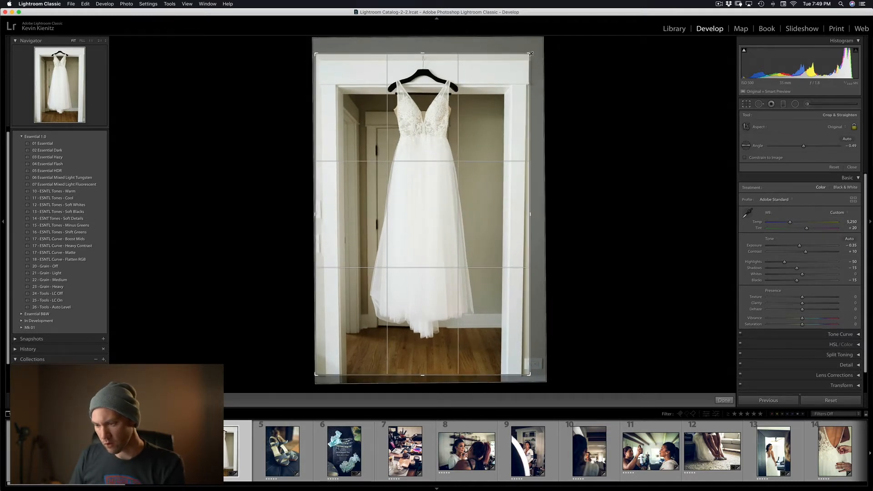
{"action": "key", "text": "Return"}
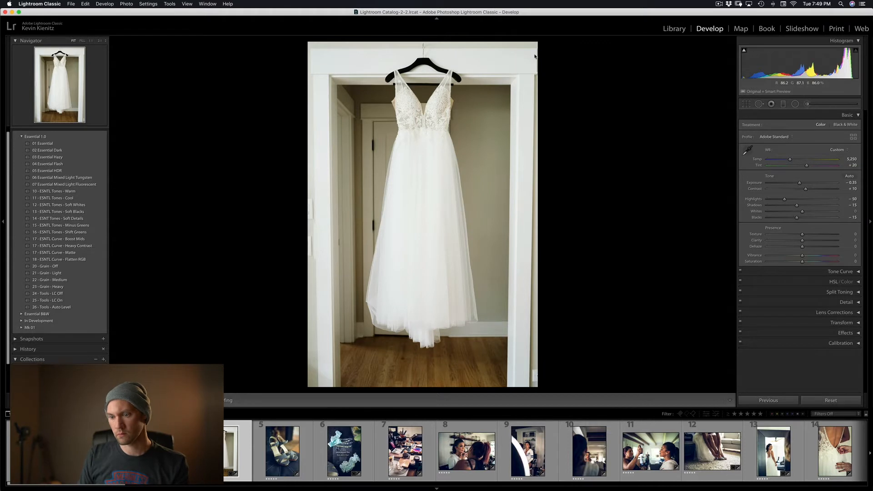
On the next photo, the striped sandals, set the white balance to Auto and apply the 02 Essential Dark preset.
{"action": "key", "text": "Right"}
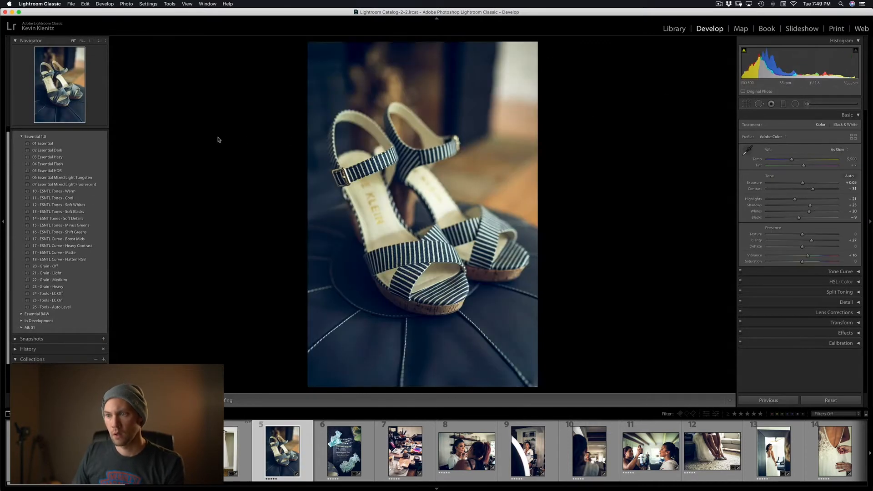
{"action": "left_click", "coordinate": [846, 146]}
{"action": "left_click", "coordinate": [829, 157]}
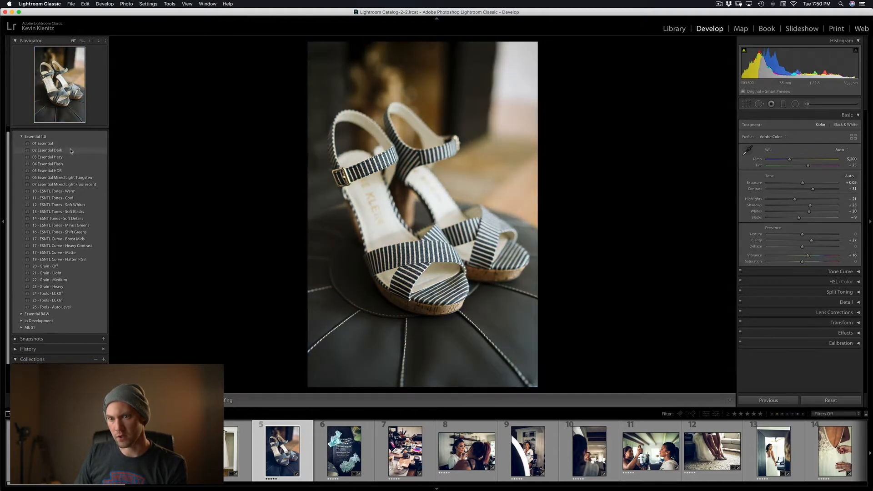
{"action": "left_click", "coordinate": [70, 150]}
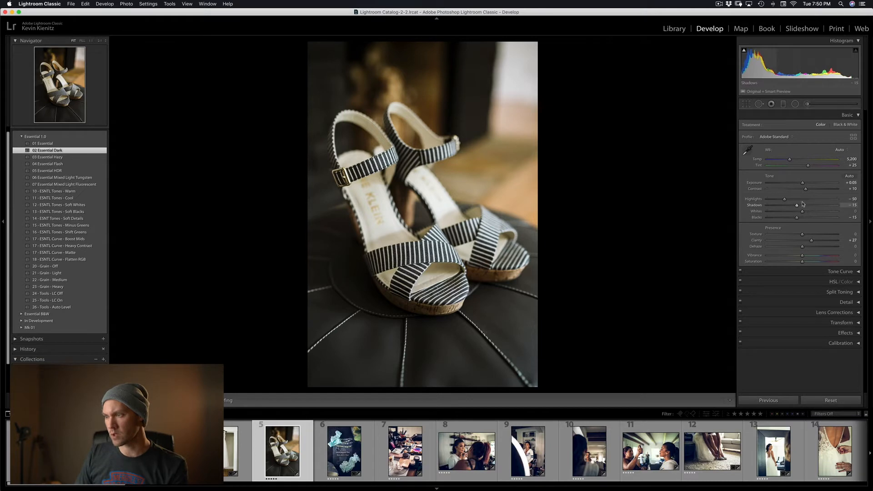
On the next photo, the wedding invitation, start from Auto white balance, set tint to +20 and apply the 02 Essential Dark preset.
{"action": "key", "text": "Right"}
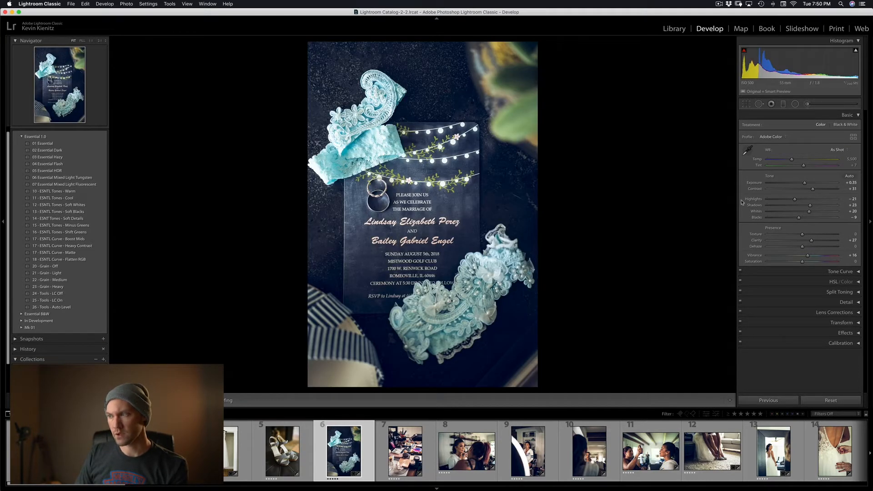
{"action": "left_click", "coordinate": [833, 151]}
{"action": "left_click", "coordinate": [832, 155]}
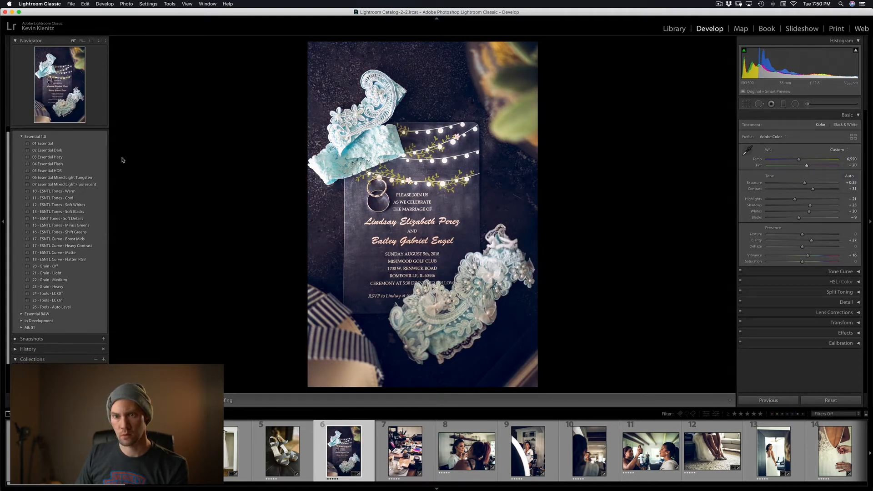
{"action": "left_click", "coordinate": [73, 150]}
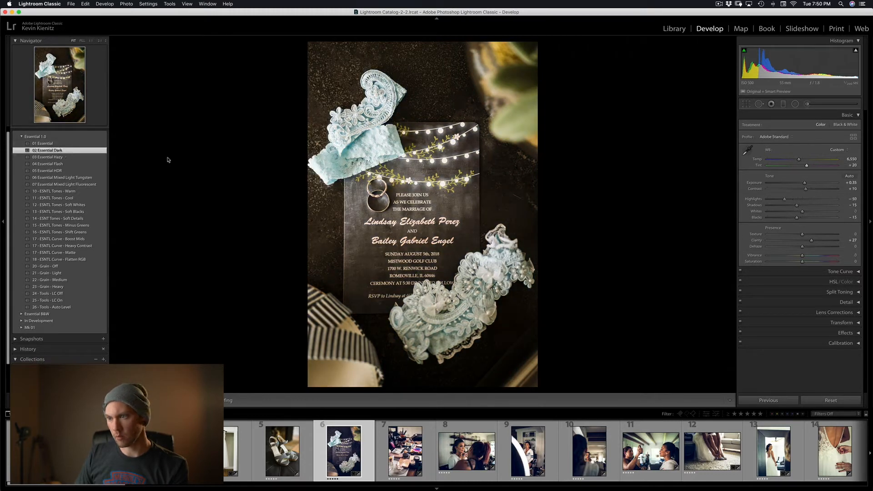
On the next photo, the makeup table, apply the 02 Essential Dark preset and set the white balance to Auto.
{"action": "key", "text": "Right"}
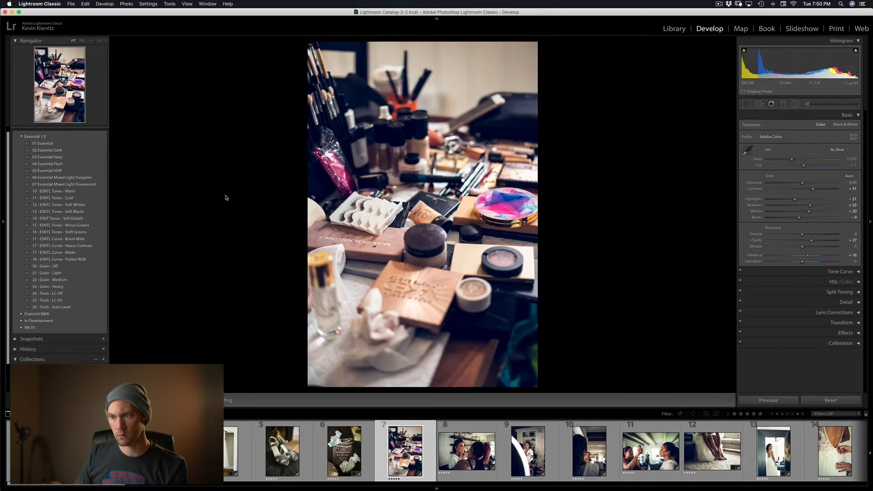
{"action": "left_click", "coordinate": [62, 150]}
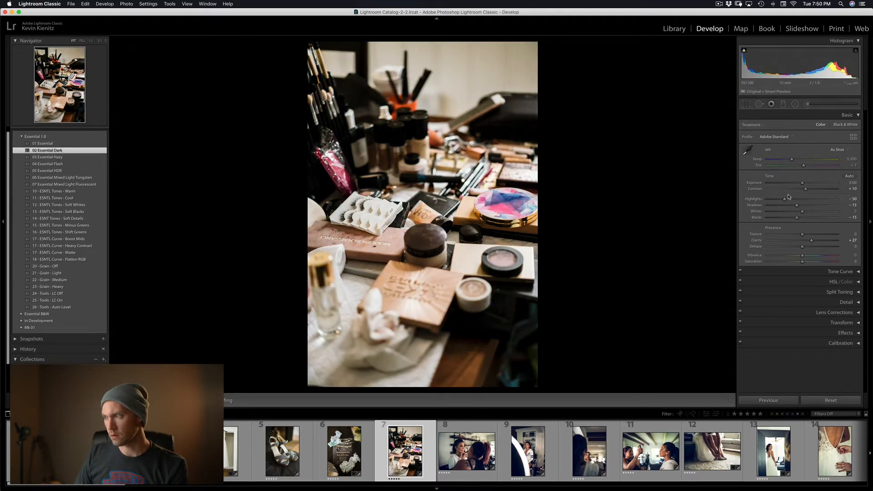
{"action": "left_click", "coordinate": [838, 150]}
{"action": "left_click", "coordinate": [838, 155]}
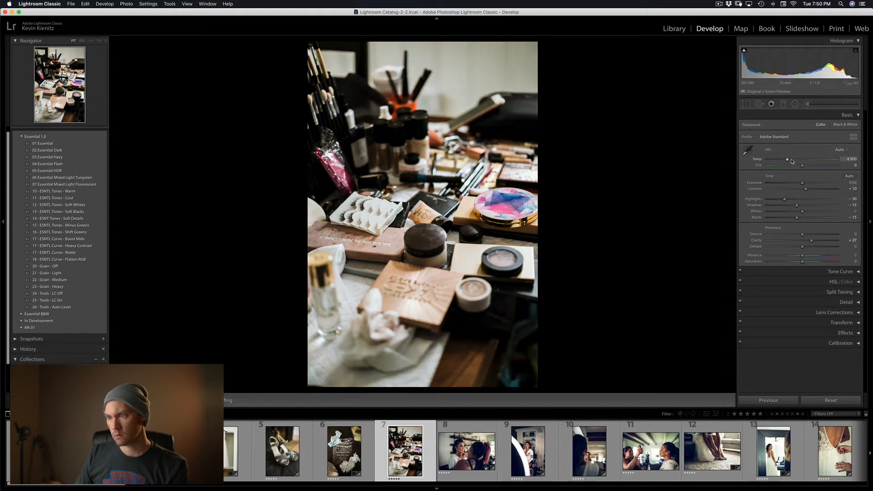
On the next photo, the bride having her lips done, set the white balance to Auto and apply the 01 Essential preset.
{"action": "key", "text": "Right"}
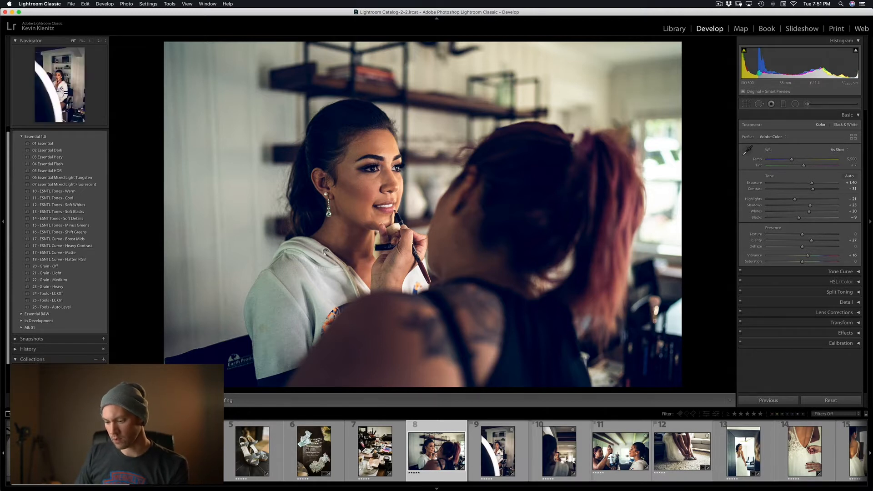
{"action": "left_click", "coordinate": [491, 450], "text": "super"}
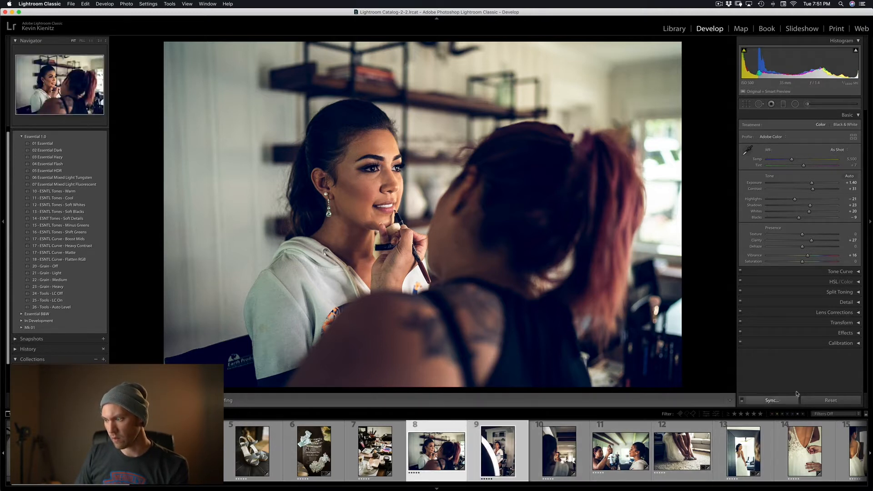
{"action": "left_click", "coordinate": [441, 431]}
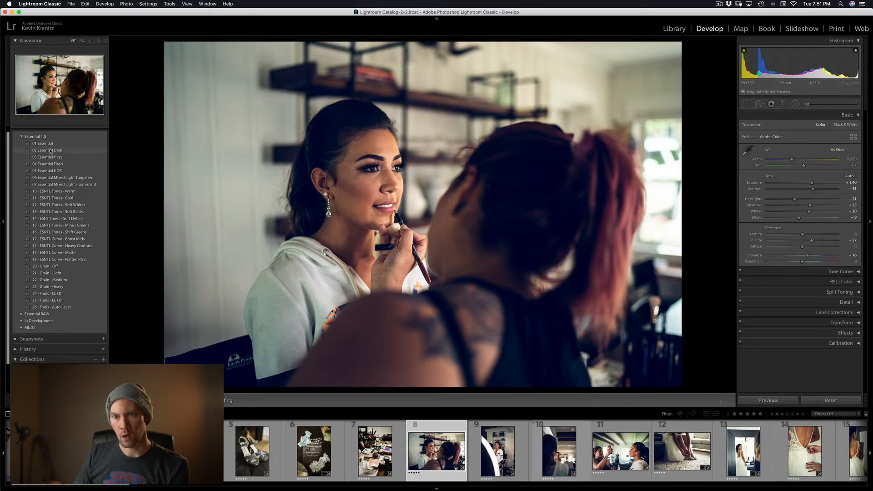
{"action": "left_click", "coordinate": [837, 149]}
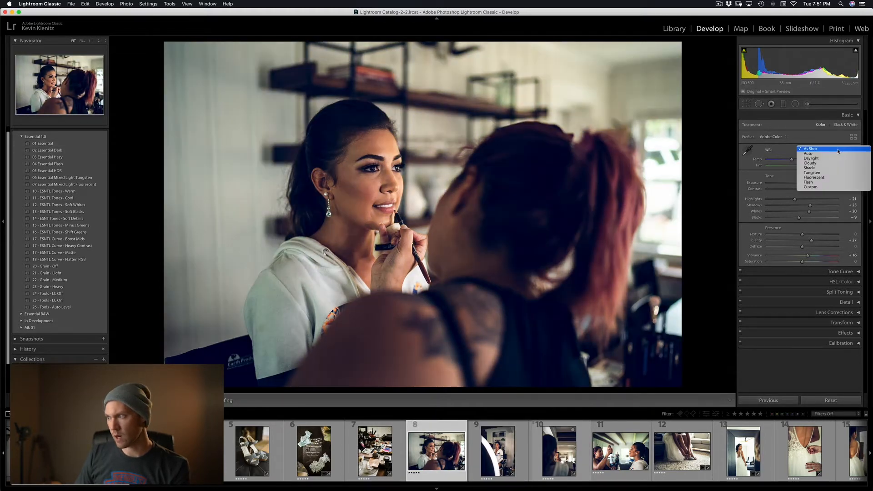
{"action": "left_click", "coordinate": [832, 154]}
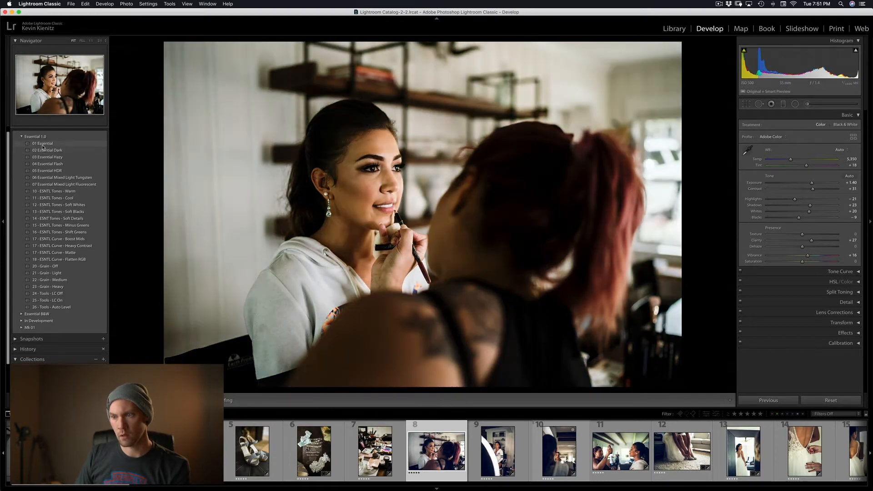
{"action": "left_click", "coordinate": [54, 144]}
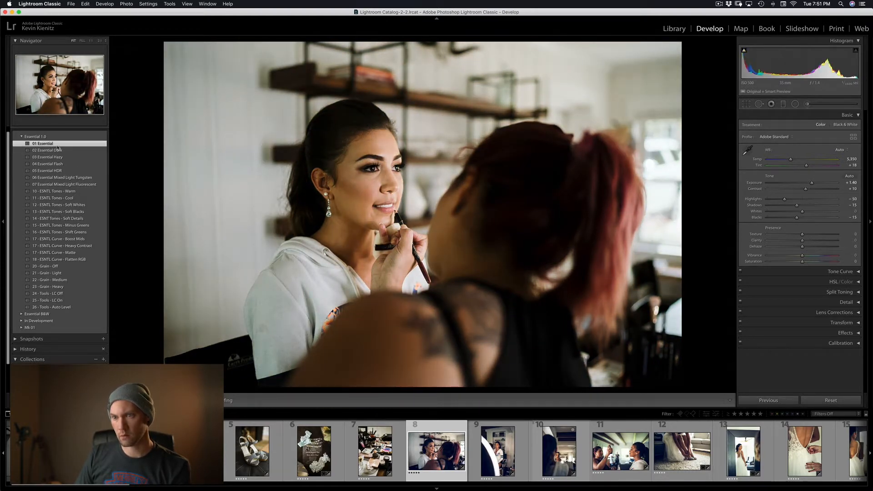
Set the ring light photo to Auto white balance with the 01 Essential preset, and continue to the hand mirror photo.
{"action": "key", "text": "Right"}
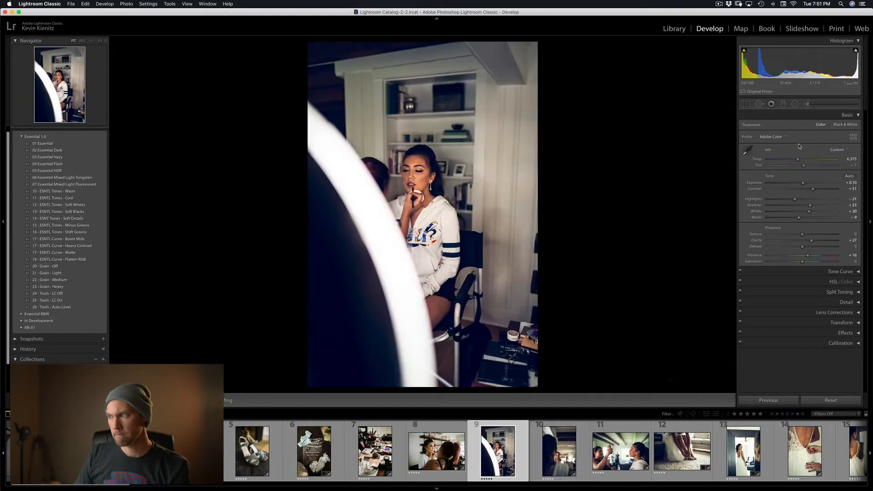
{"action": "left_click", "coordinate": [834, 149]}
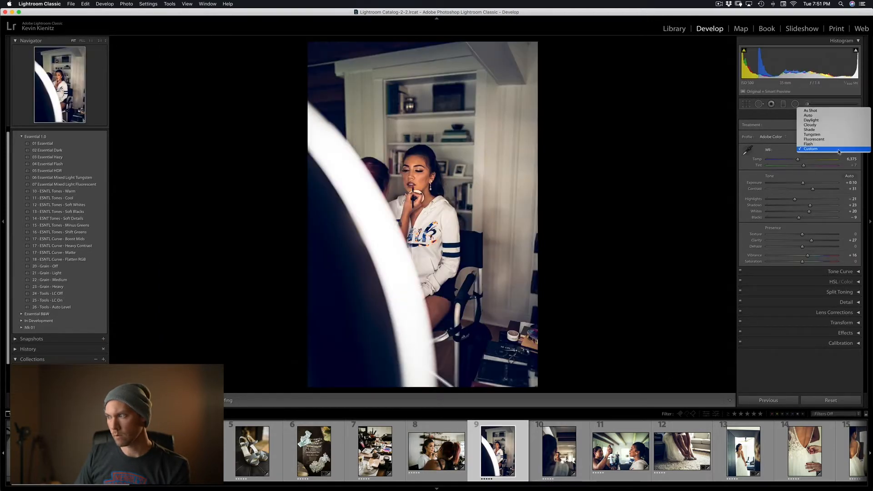
{"action": "left_click", "coordinate": [830, 116]}
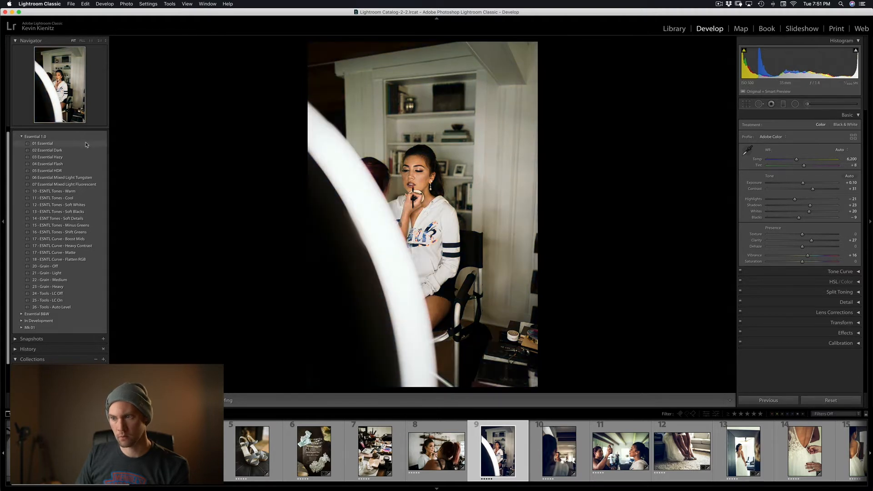
{"action": "left_click", "coordinate": [46, 143]}
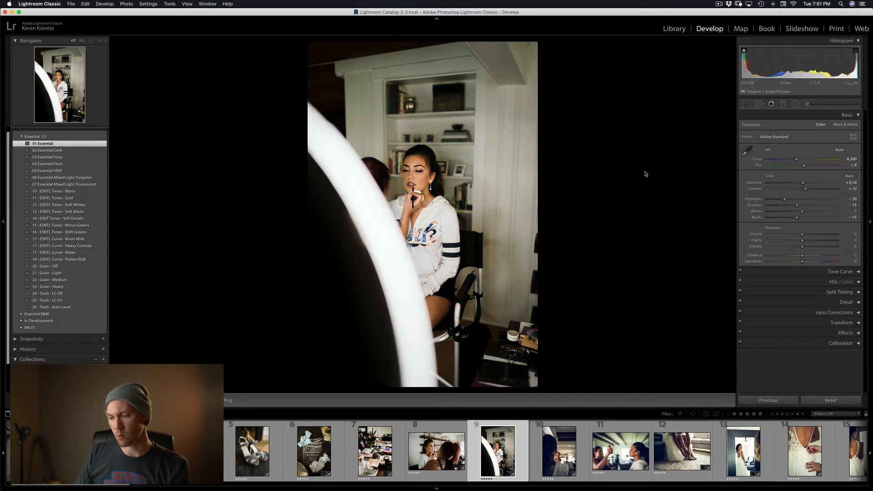
{"action": "key", "text": "Right"}
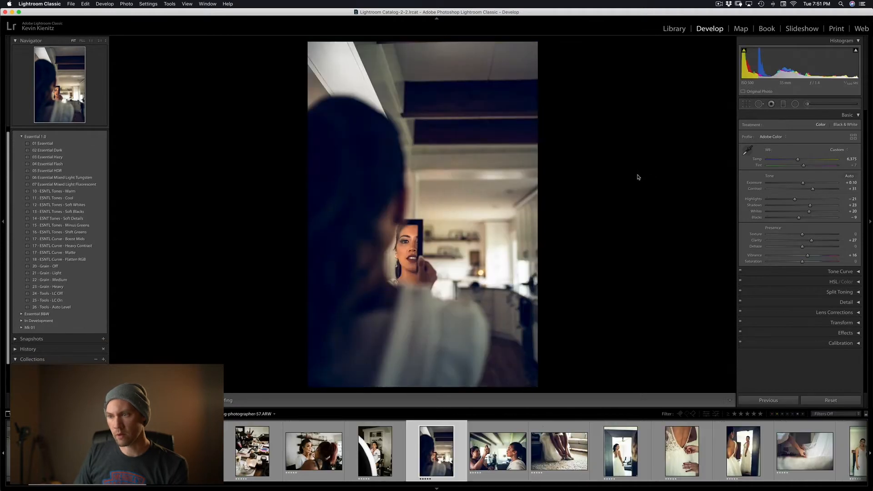
Try a faded look on the hand mirror photo by raising the RGB tone curve's black point and anchoring its midtones.
{"action": "left_click", "coordinate": [836, 272]}
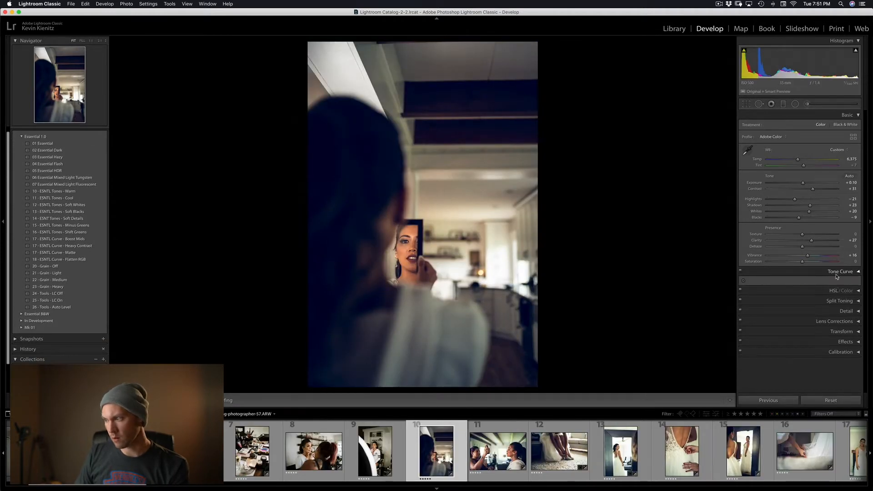
{"action": "left_click", "coordinate": [836, 272]}
{"action": "left_click", "coordinate": [837, 272]}
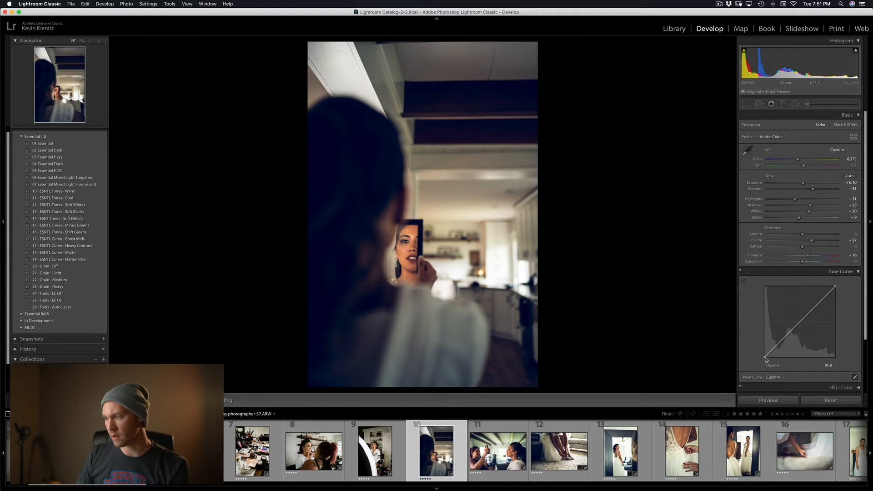
{"action": "left_click_drag", "start_coordinate": [766, 359], "coordinate": [763, 355]}
{"action": "left_click_drag", "start_coordinate": [764, 354], "coordinate": [795, 323]}
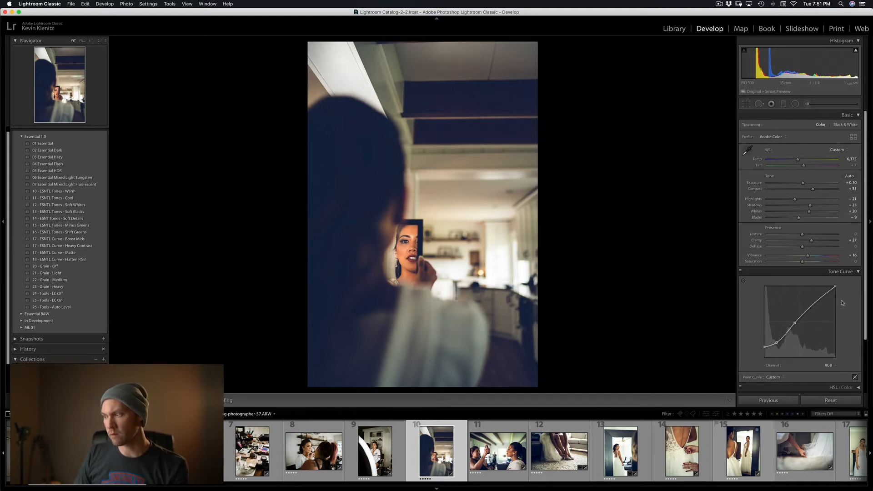
Set the hand mirror photo's white balance to Auto, apply the 01 Essential preset, and move on to the next photo.
{"action": "left_click", "coordinate": [835, 149]}
{"action": "left_click", "coordinate": [822, 116]}
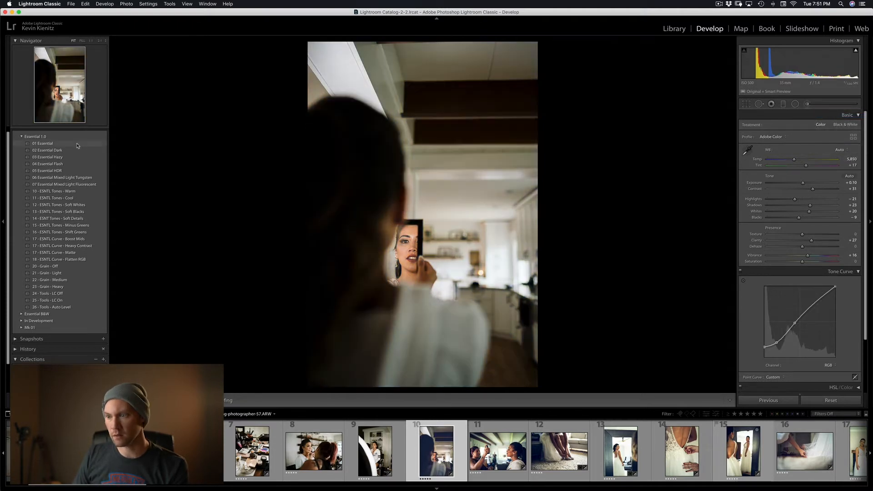
{"action": "left_click", "coordinate": [78, 144]}
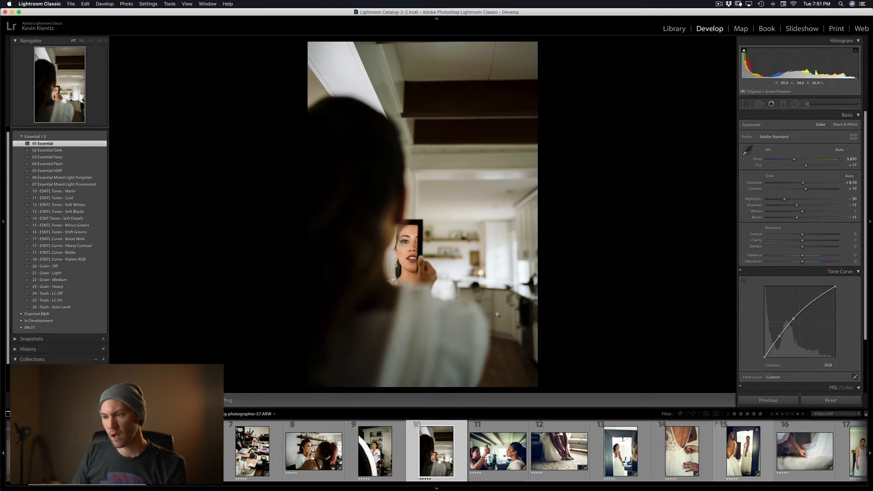
{"action": "key", "text": "Right"}
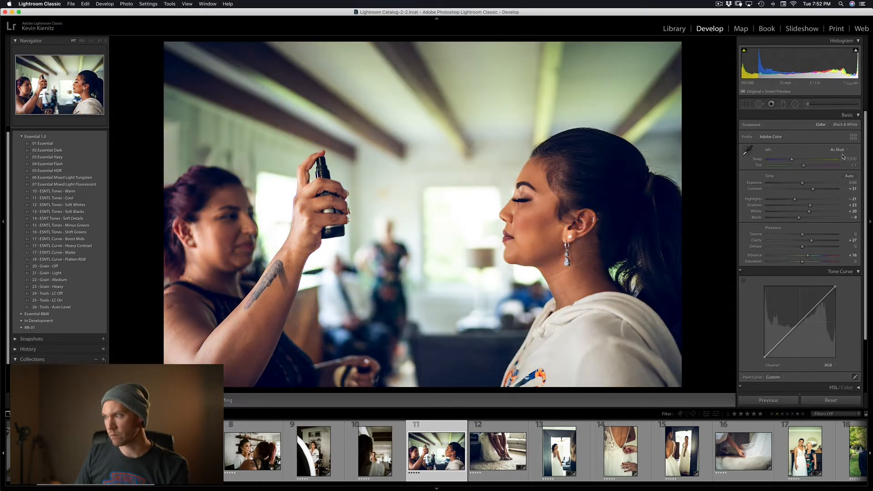
Set the setting-spray photo's white balance to Auto, apply the 01 Essential preset, and move on to the next photo.
{"action": "left_click", "coordinate": [839, 151]}
{"action": "left_click", "coordinate": [836, 155]}
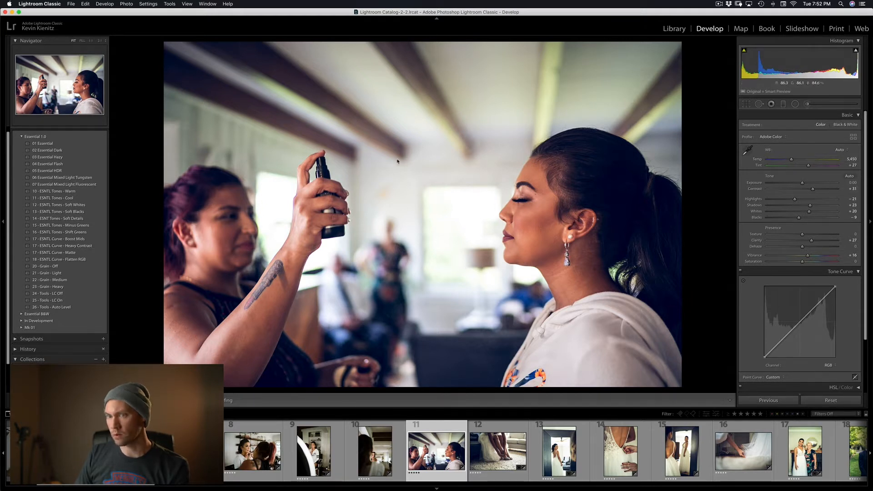
{"action": "left_click", "coordinate": [64, 145]}
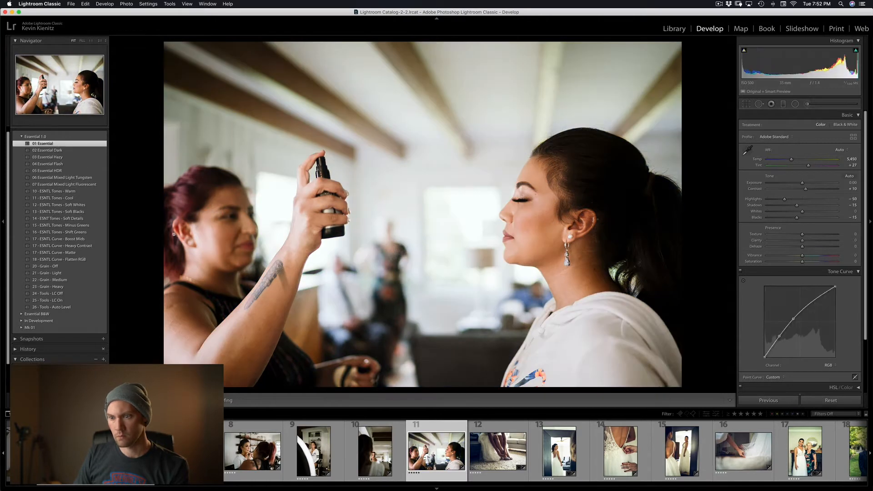
{"action": "key", "text": "Right"}
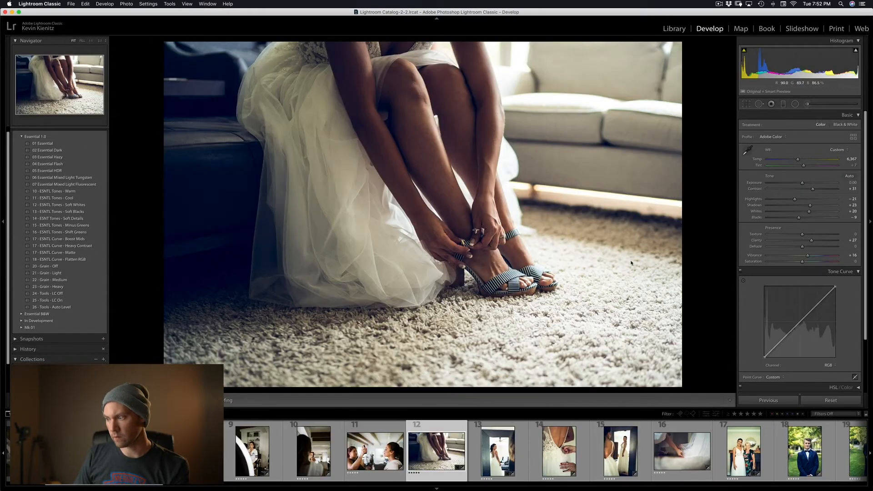
Set the white balance of the photo of the bride fastening her shoes to Auto and apply the 01 Essential preset.
{"action": "left_click", "coordinate": [836, 149]}
{"action": "left_click", "coordinate": [808, 115]}
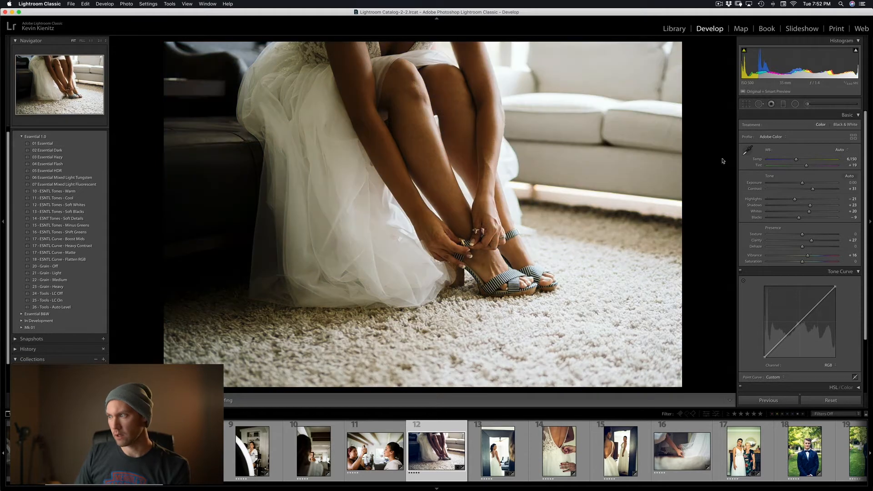
{"action": "left_click", "coordinate": [54, 144]}
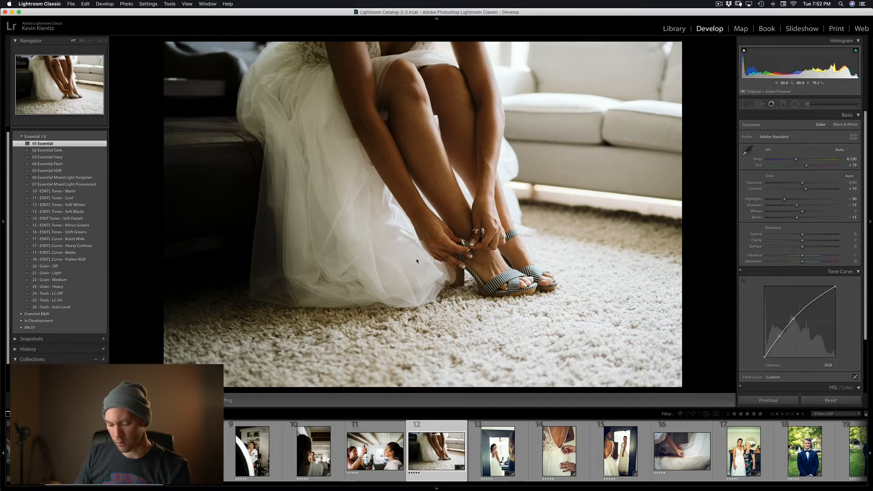
Create a virtual copy of the shoe photo and convert it to black and white with the 01 Essential B&W preset.
{"action": "key", "text": "super+apostrophe"}
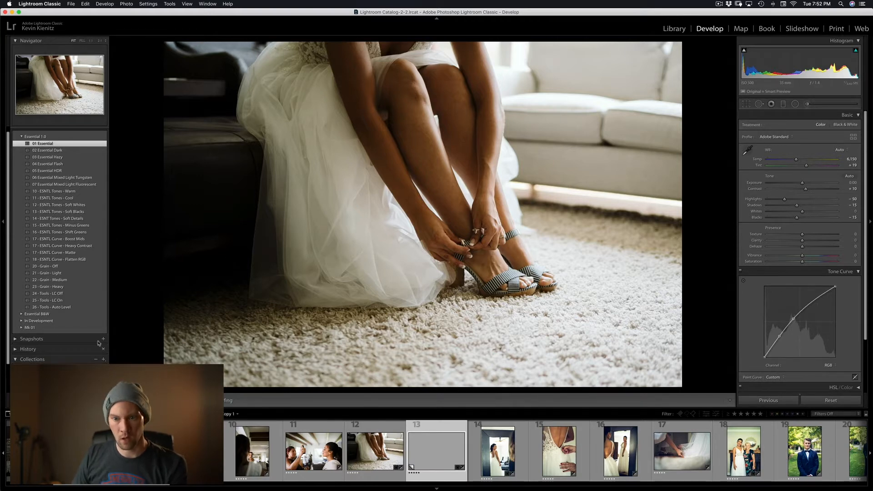
{"action": "left_click", "coordinate": [23, 314]}
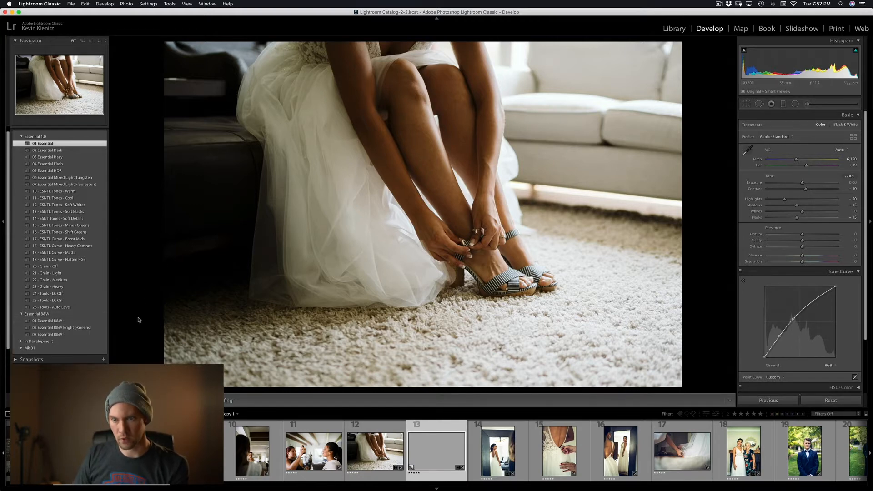
{"action": "left_click", "coordinate": [80, 322]}
{"action": "left_click", "coordinate": [81, 328]}
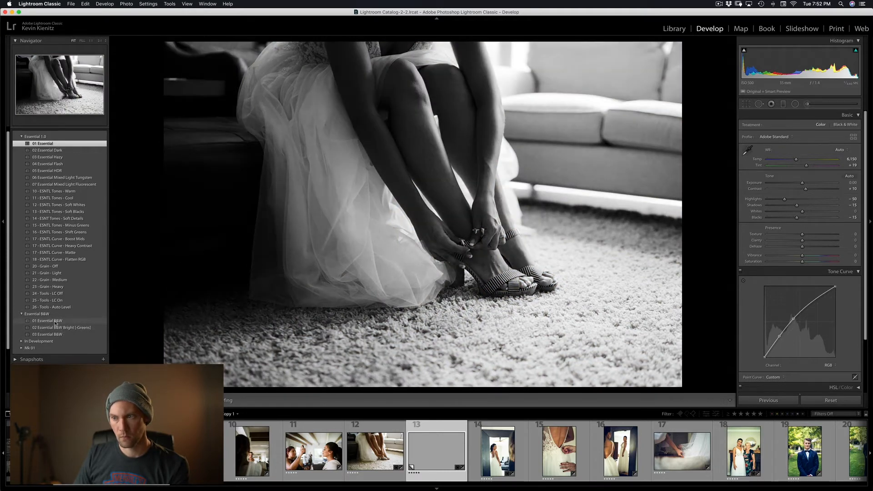
{"action": "left_click", "coordinate": [55, 321]}
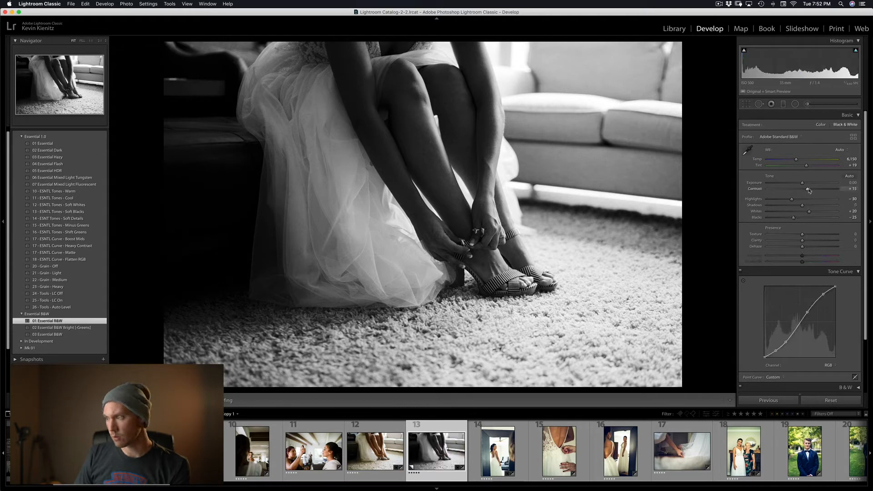
Raise the black-and-white shoe copy's exposure to +0.40 and continue to the bride's mirror photo.
{"action": "left_click_drag", "start_coordinate": [803, 184], "coordinate": [804, 182]}
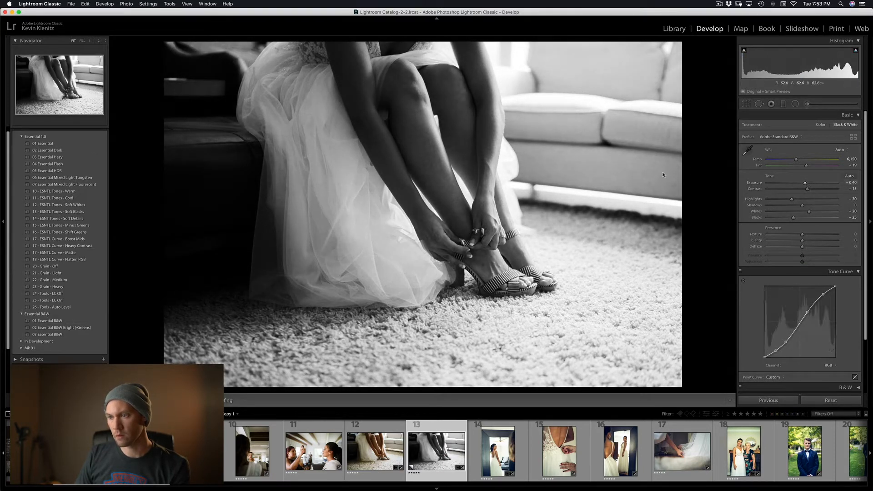
{"action": "key", "text": "XF86AudioMute"}
{"action": "key", "text": "Right"}
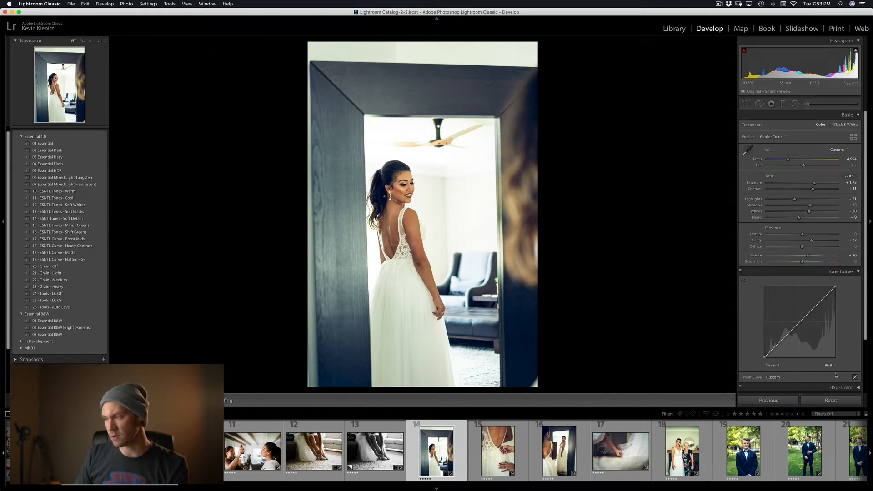
Set the mirror photo's white balance to Auto, and lower its tint to +21.
{"action": "left_click", "coordinate": [838, 150]}
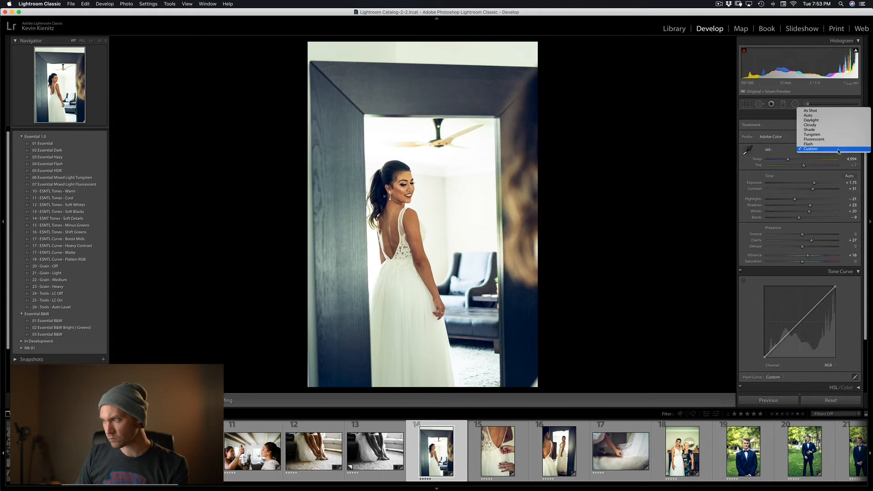
{"action": "left_click", "coordinate": [820, 114]}
{"action": "left_click", "coordinate": [842, 150]}
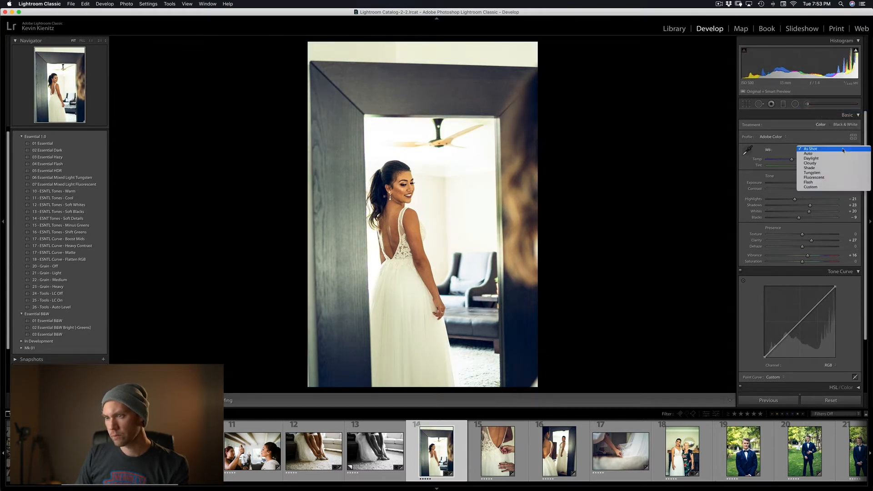
{"action": "left_click", "coordinate": [841, 153]}
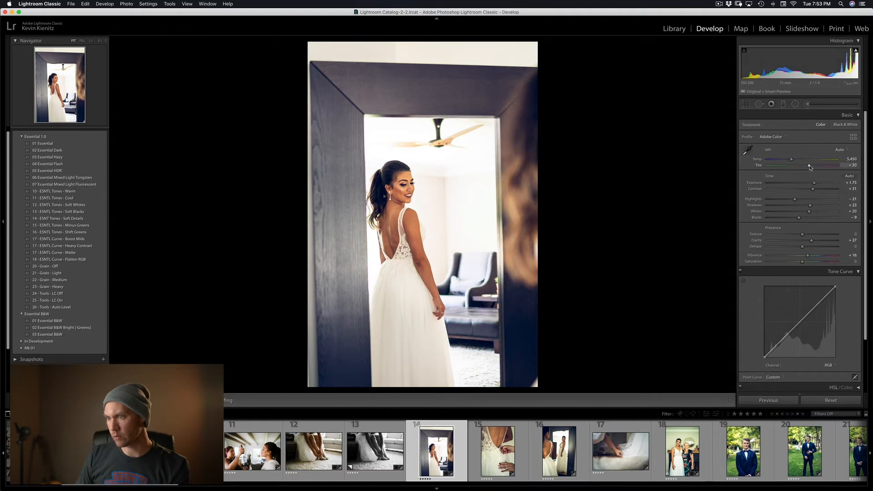
{"action": "left_click_drag", "start_coordinate": [808, 168], "coordinate": [803, 169]}
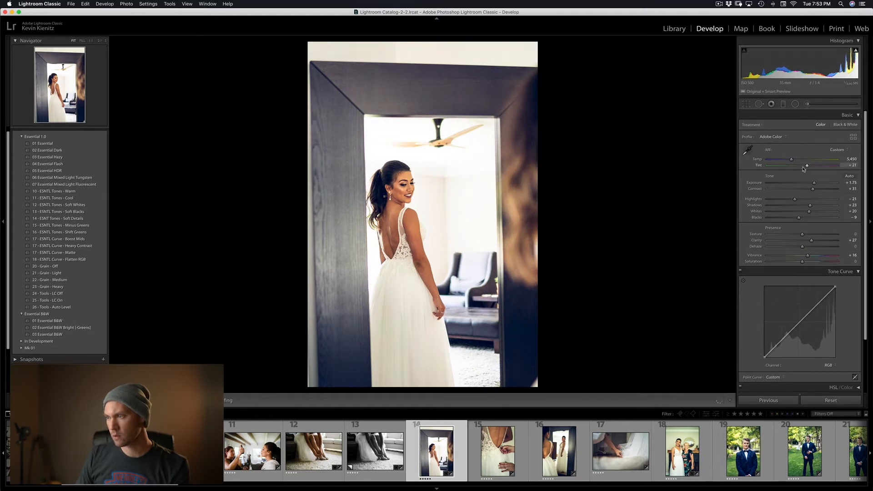
Apply the 01 Essential preset to the mirror photo and continue to the close-up of the dress back.
{"action": "left_click", "coordinate": [51, 144]}
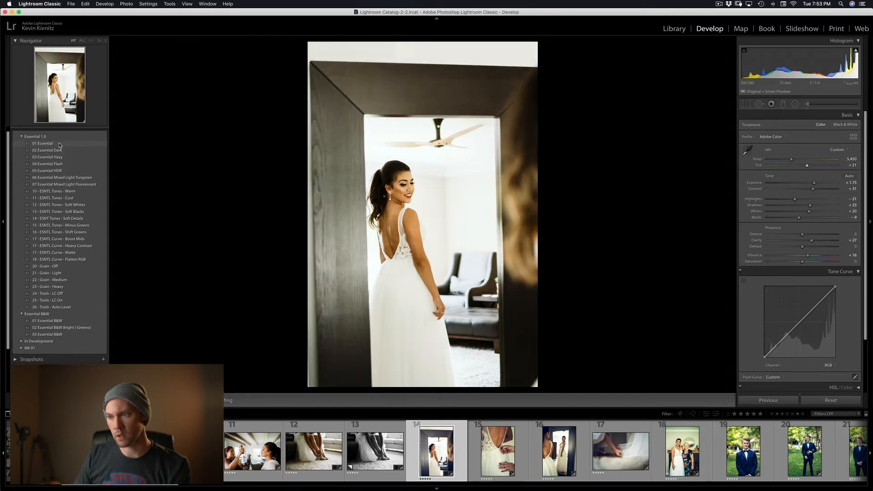
{"action": "left_click", "coordinate": [59, 144]}
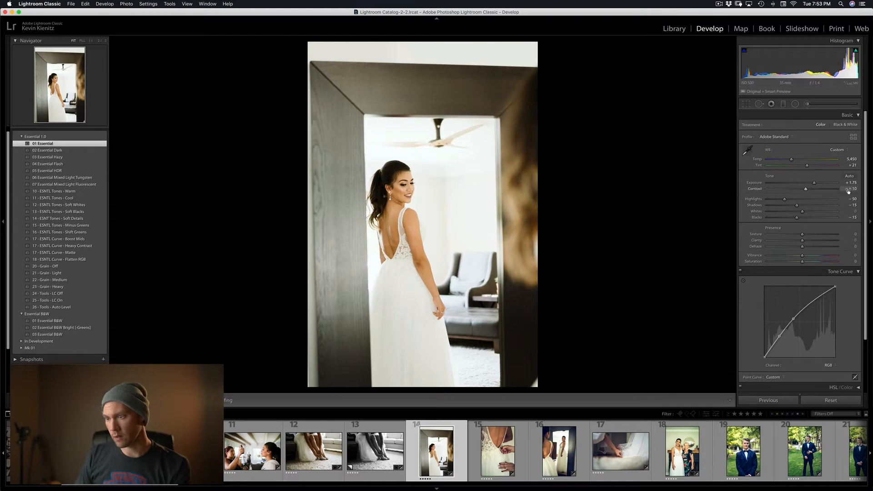
{"action": "key", "text": "Right"}
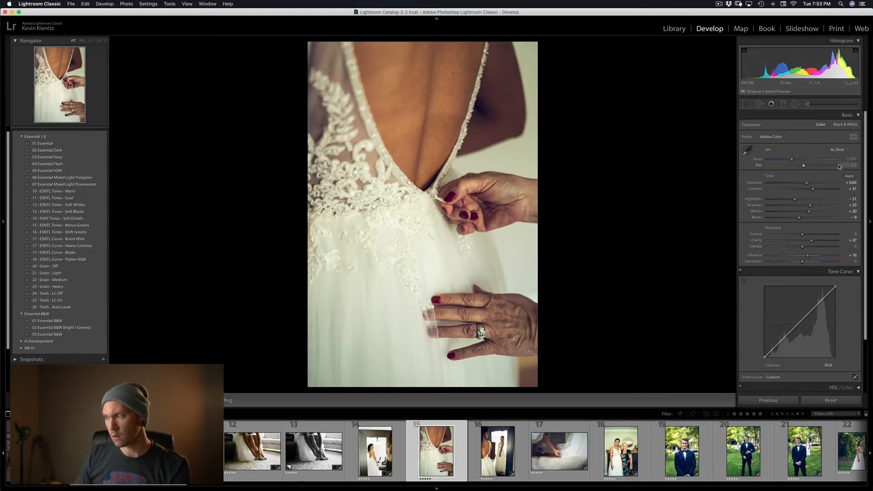
Set the dress-back close-up to Auto white balance and apply the 01 Essential preset.
{"action": "left_click", "coordinate": [840, 150]}
{"action": "left_click", "coordinate": [836, 157]}
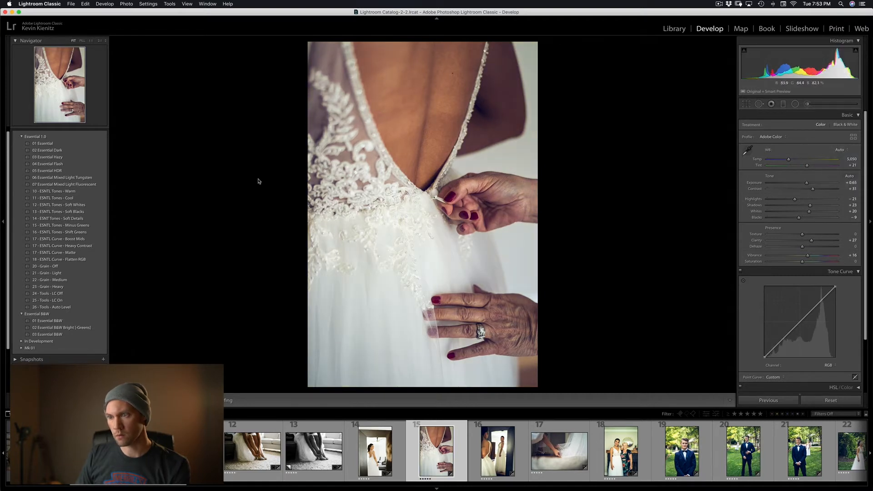
{"action": "left_click", "coordinate": [61, 144]}
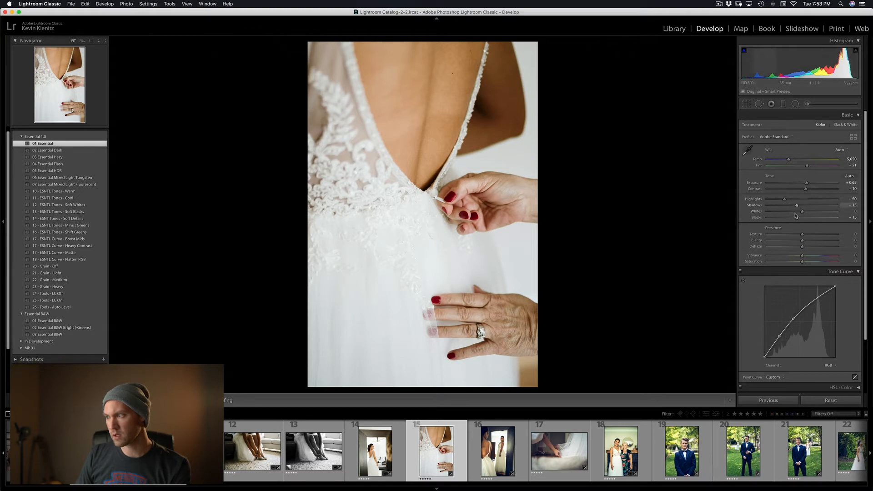
Recover detail in the white dress by setting exposure to +0.50, highlights to −67 and whites to −31, and go to the next photo.
{"action": "left_click_drag", "start_coordinate": [807, 183], "coordinate": [780, 200]}
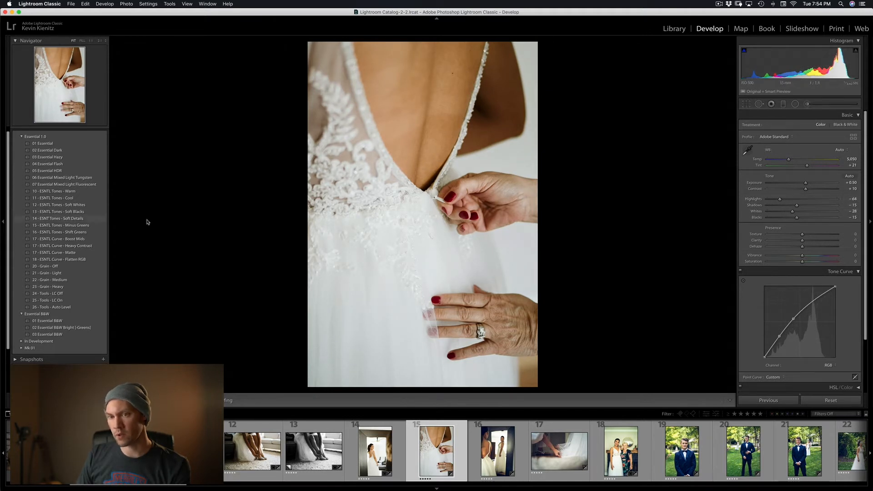
{"action": "left_click", "coordinate": [814, 273]}
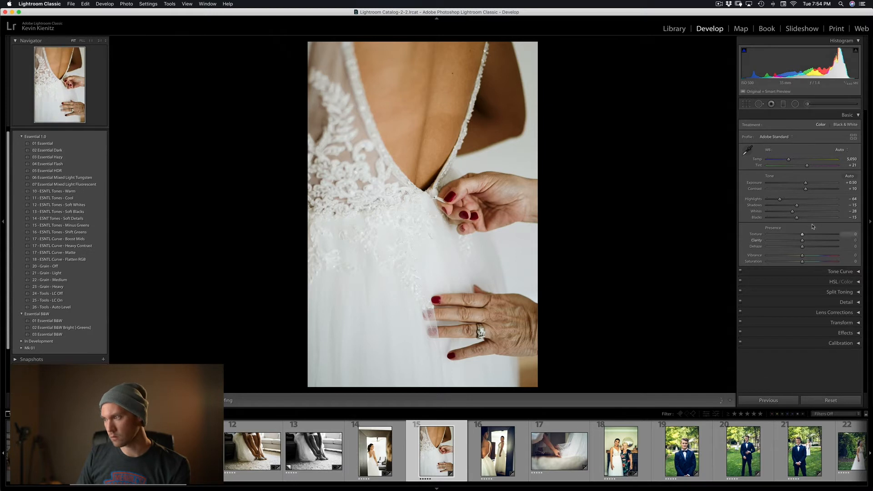
{"action": "left_click_drag", "start_coordinate": [791, 212], "coordinate": [779, 199]}
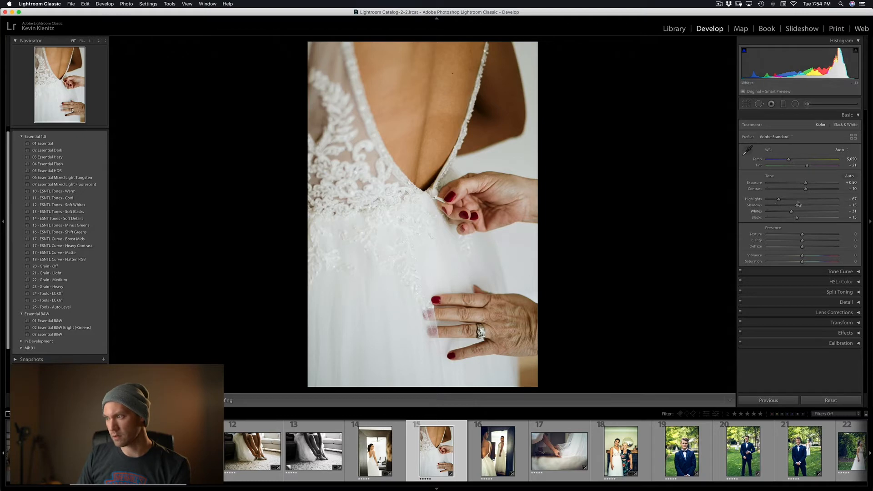
{"action": "key", "text": "Right"}
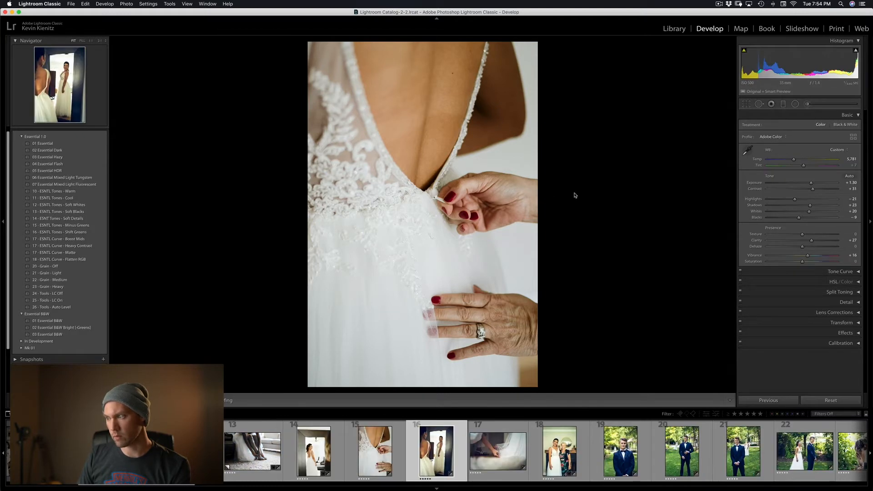
Set the photo of the bride smiling at her reflection to Auto white balance with the 01 Essential preset, and move on.
{"action": "left_click", "coordinate": [835, 151]}
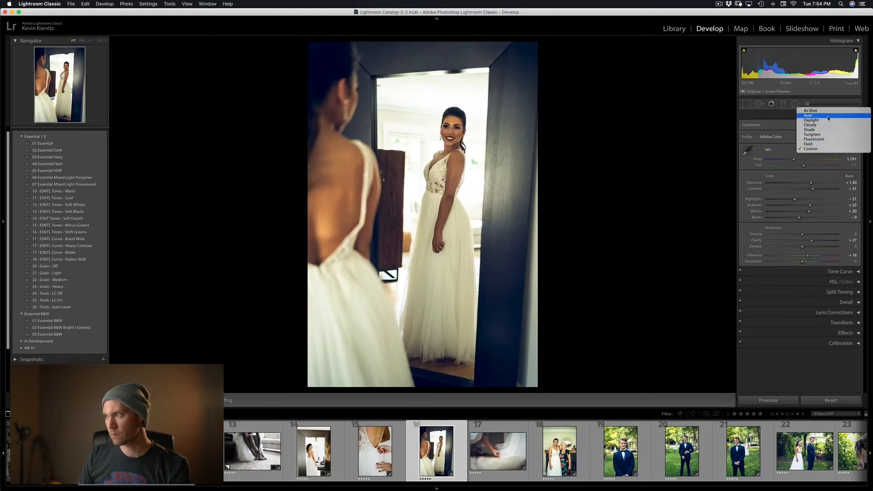
{"action": "left_click", "coordinate": [832, 120]}
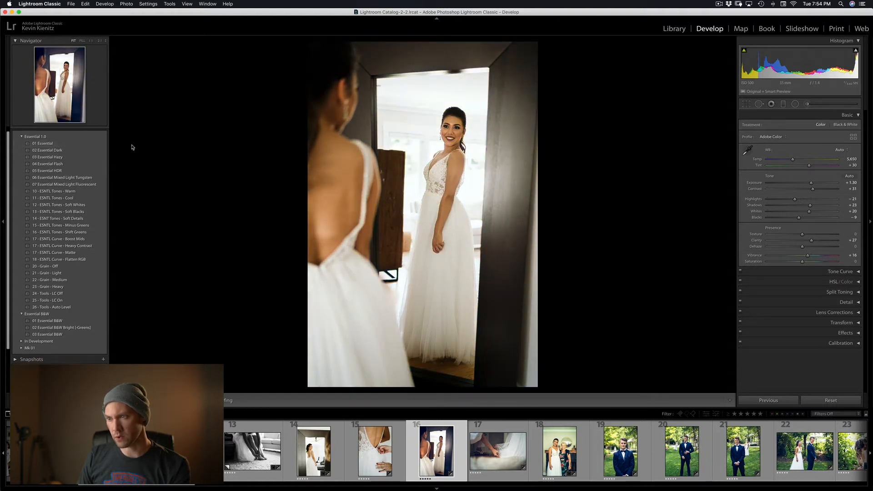
{"action": "left_click", "coordinate": [89, 145]}
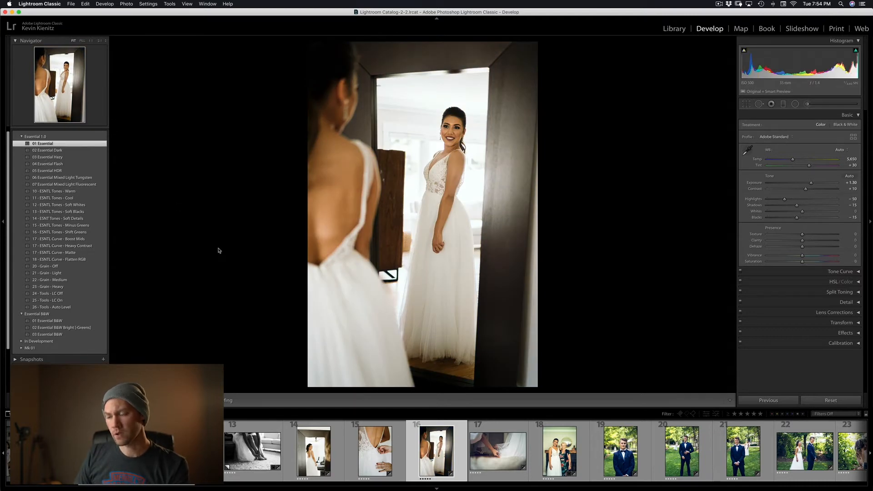
{"action": "key", "text": "Right"}
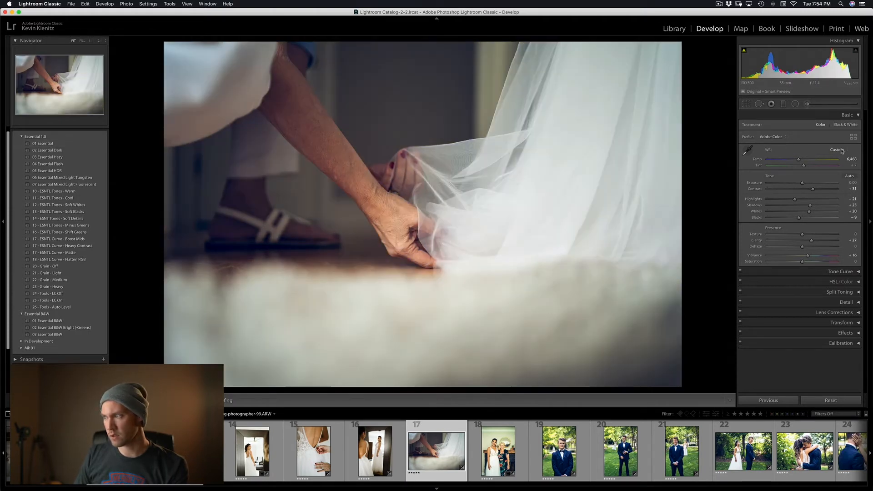
Set the white balance of the photo of hands adjusting the dress hem to Auto and apply the 01 Essential preset.
{"action": "left_click", "coordinate": [838, 150]}
{"action": "left_click", "coordinate": [832, 115]}
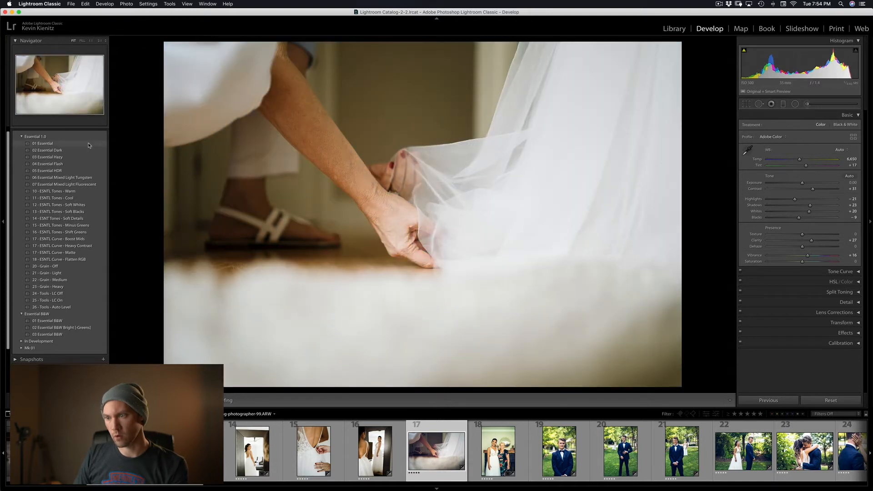
{"action": "left_click", "coordinate": [89, 144]}
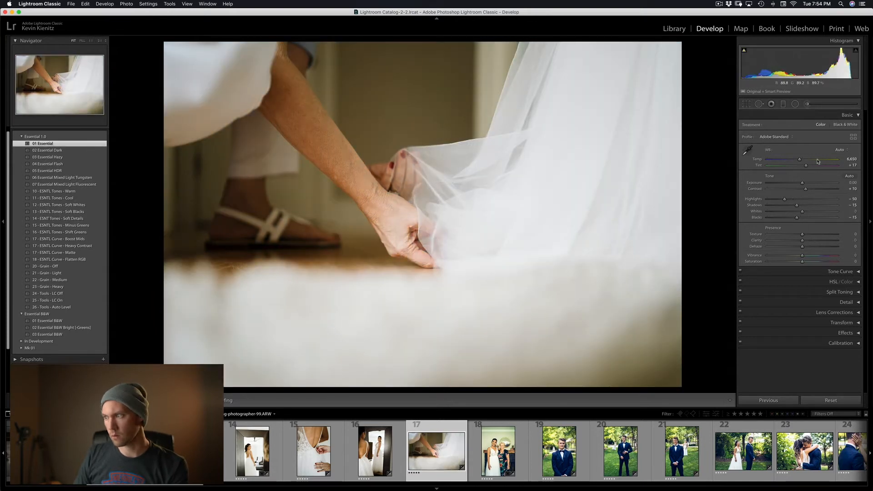
Cool the dress hem photo's temperature to 6,040 and compare it with the dress-back close-up for consistency.
{"action": "left_click_drag", "start_coordinate": [799, 161], "coordinate": [796, 160]}
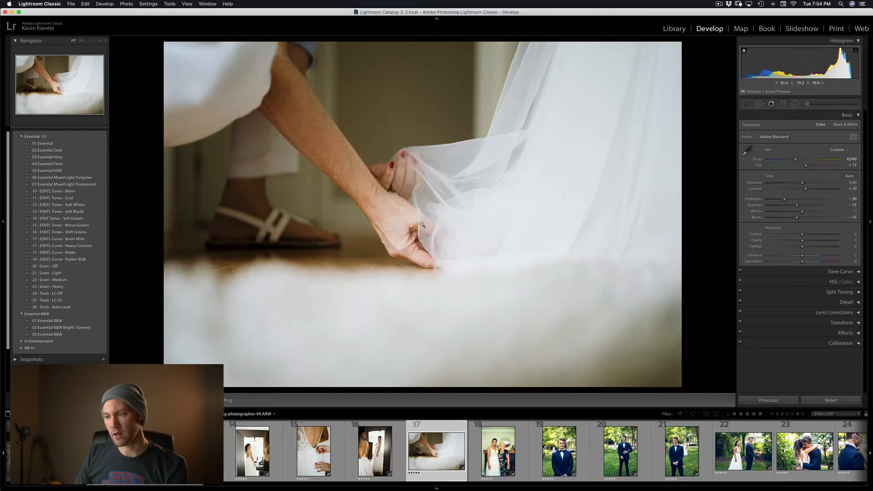
{"action": "key", "text": "Left"}
{"action": "key", "text": "Left"}
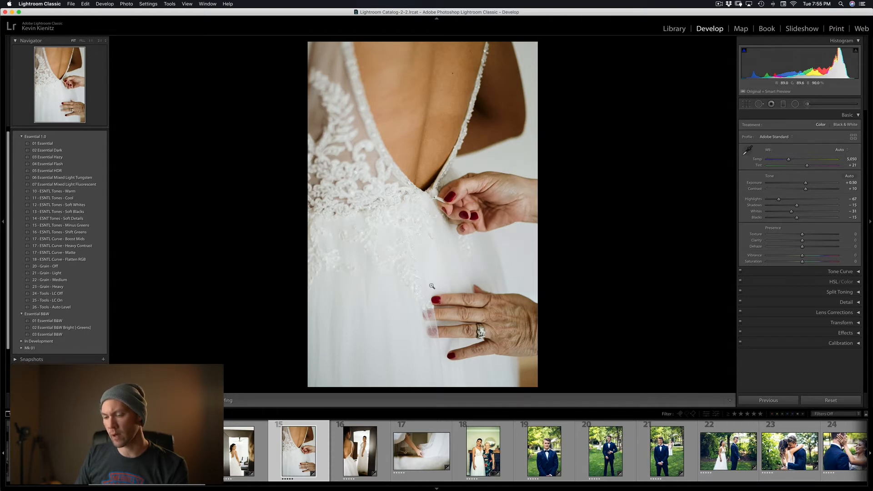
{"action": "key", "text": "Right"}
{"action": "key", "text": "Right"}
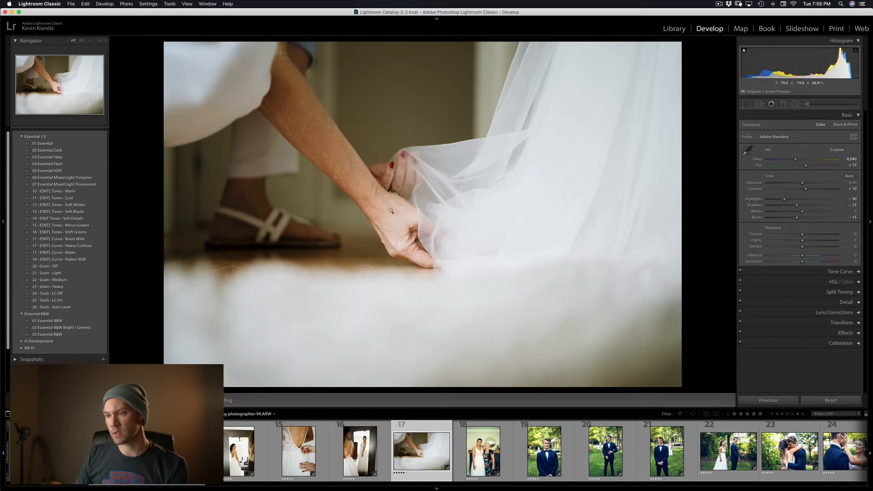
Set the photo of the bride with the older woman to Auto white balance, the 01 Essential preset and exposure +0.75.
{"action": "key", "text": "Right"}
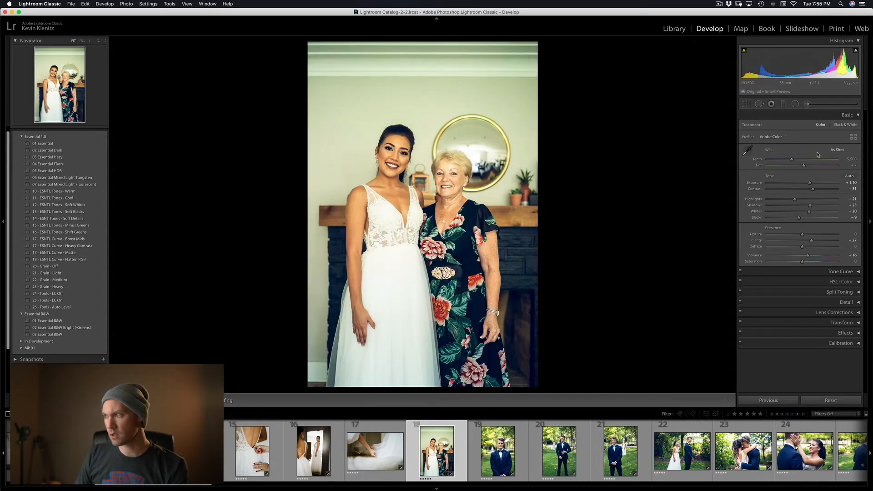
{"action": "left_click", "coordinate": [843, 151]}
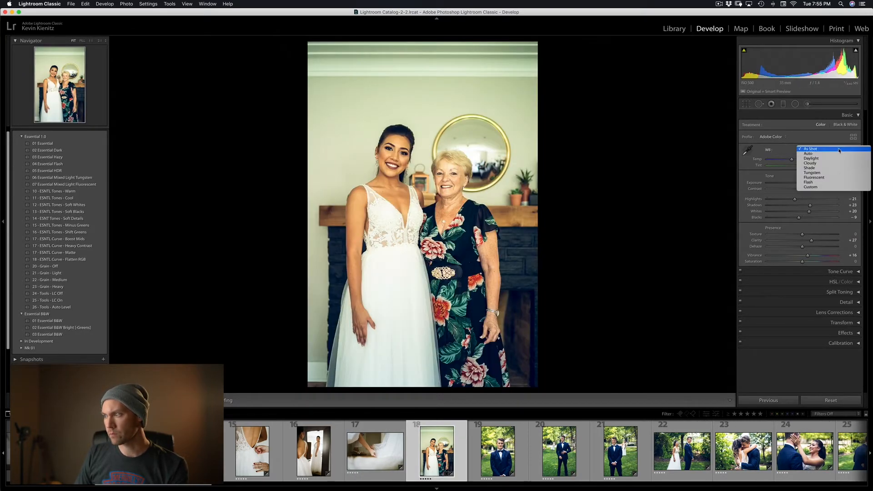
{"action": "left_click", "coordinate": [836, 155]}
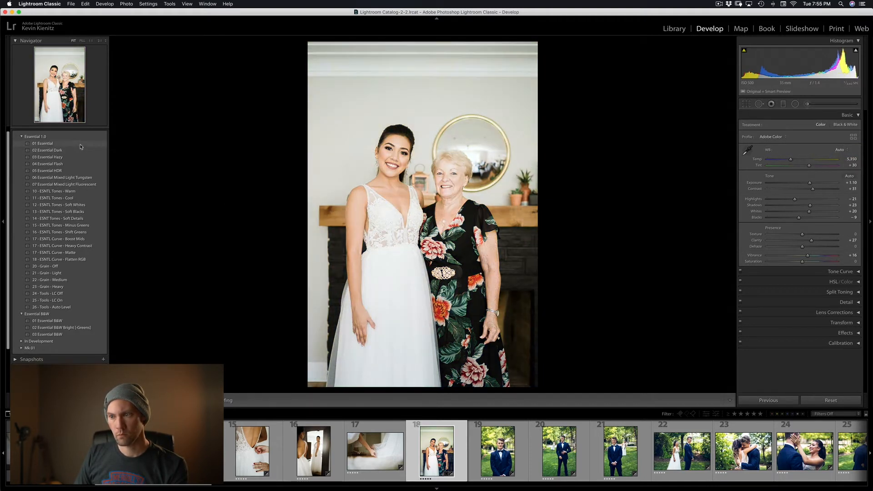
{"action": "left_click", "coordinate": [80, 145]}
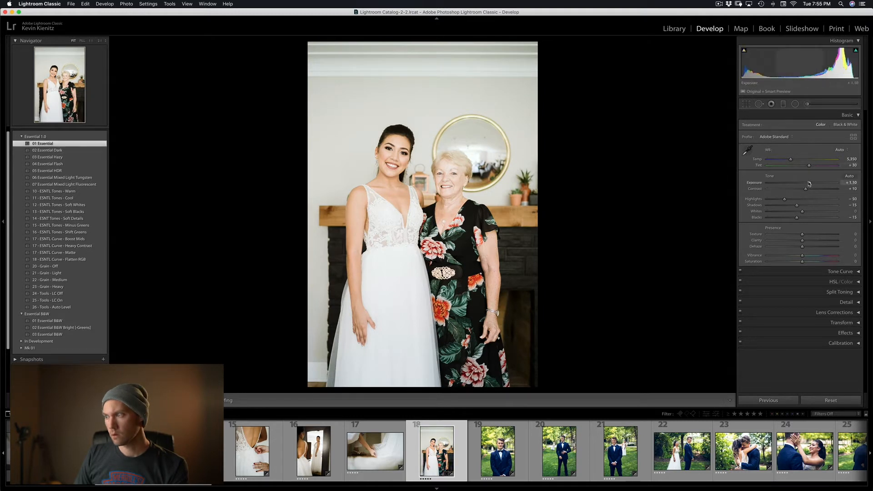
{"action": "left_click_drag", "start_coordinate": [810, 183], "coordinate": [807, 183]}
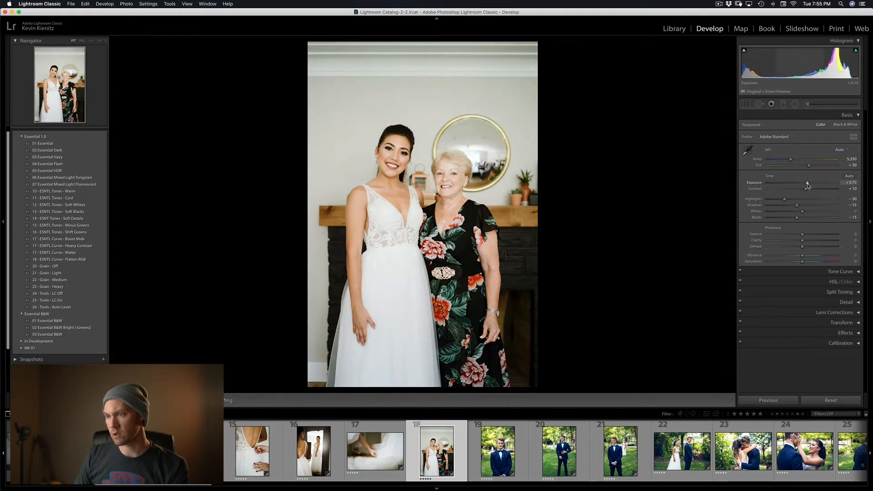
Edit the closer groom portrait with Auto white balance, the 01 Essential preset and exposure −0.35.
{"action": "key", "text": "Right"}
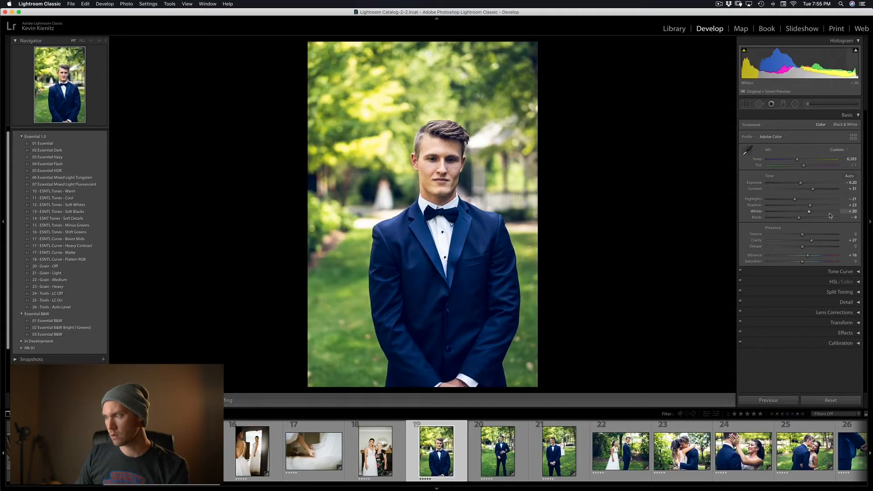
{"action": "left_click", "coordinate": [835, 150]}
{"action": "left_click", "coordinate": [817, 116]}
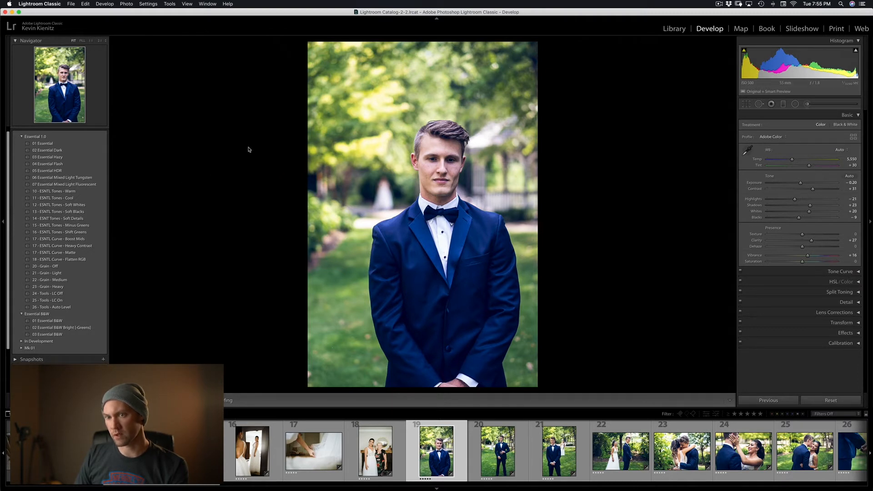
{"action": "left_click", "coordinate": [86, 147]}
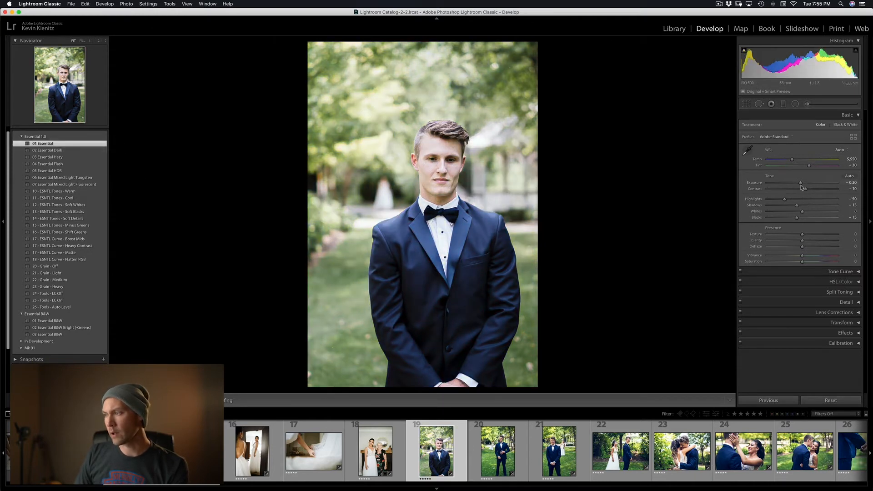
{"action": "left_click_drag", "start_coordinate": [801, 184], "coordinate": [800, 186]}
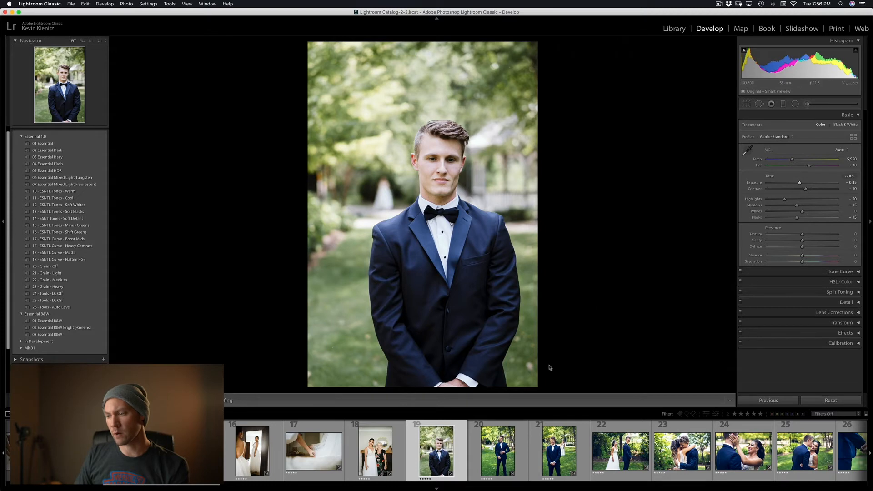
Apply the 01 Essential preset to the groom portrait with his hand at his jacket and set its white balance to Auto.
{"action": "key", "text": "Right"}
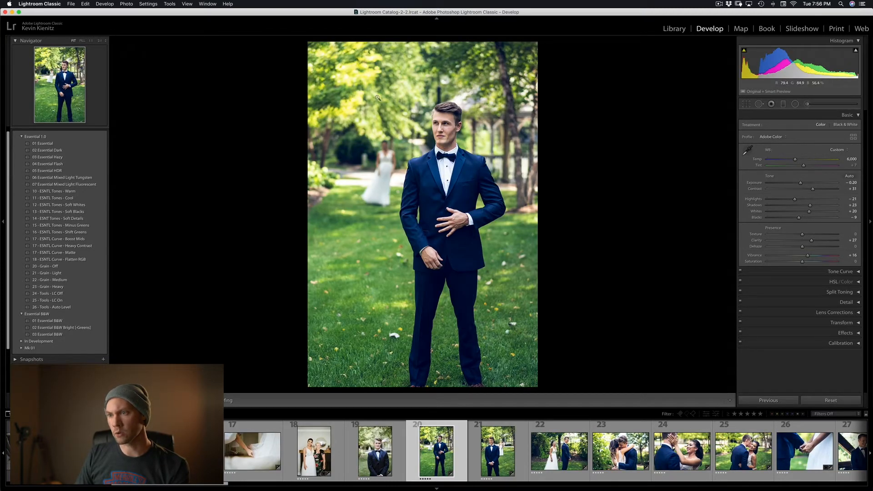
{"action": "left_click", "coordinate": [90, 144]}
{"action": "left_click", "coordinate": [839, 150]}
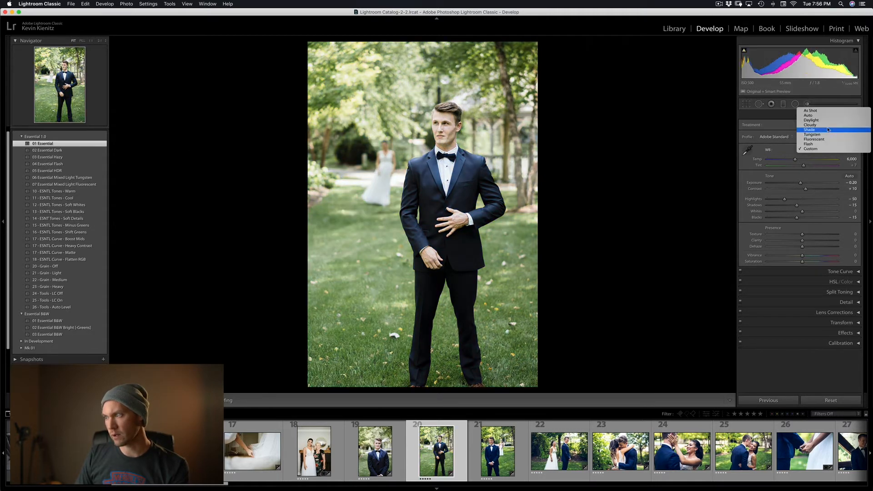
{"action": "left_click", "coordinate": [820, 117]}
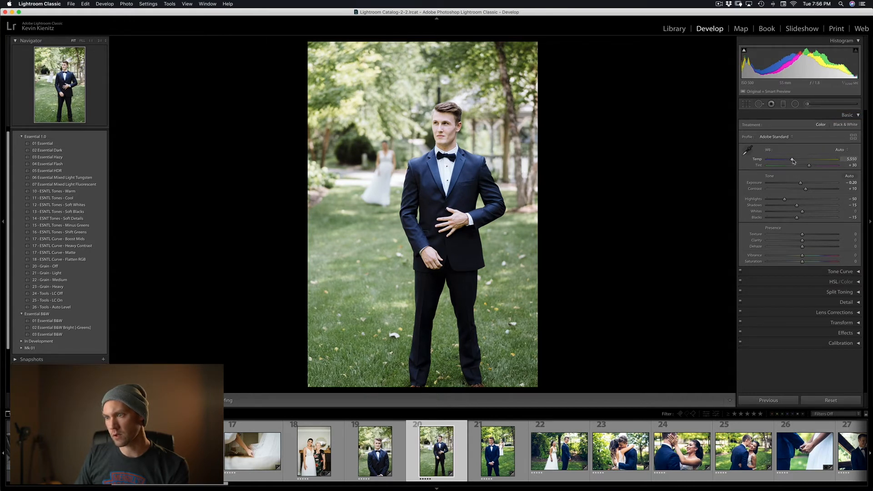
Warm the groom portrait's temperature to 5,868 and copy its settings to the next photo, with the bride behind the blurred groom.
{"action": "left_click_drag", "start_coordinate": [792, 160], "coordinate": [794, 160]}
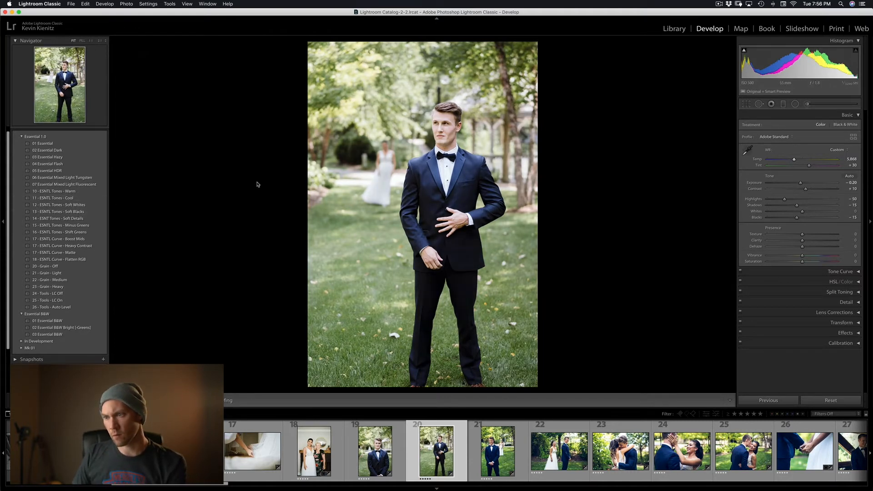
{"action": "key", "text": "Right"}
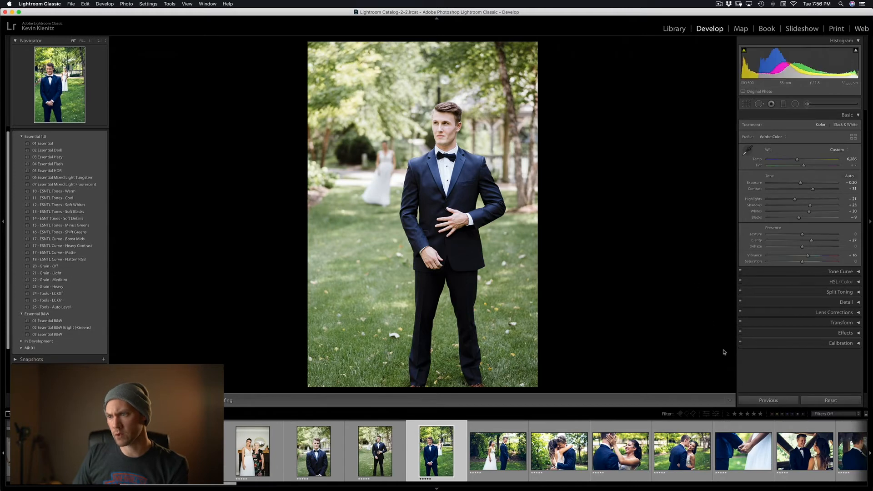
{"action": "left_click", "coordinate": [767, 400]}
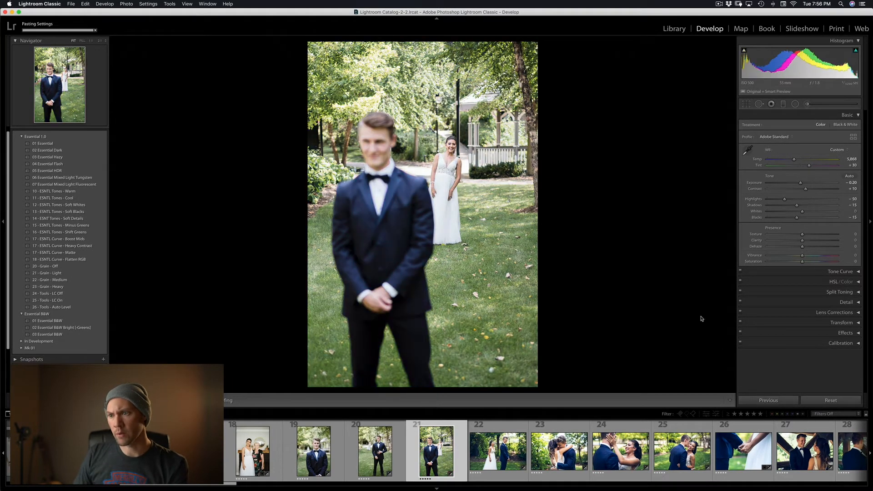
Set the photo of the bride laughing behind the groom's back to Auto white balance and apply the 01 Essential preset.
{"action": "key", "text": "Right"}
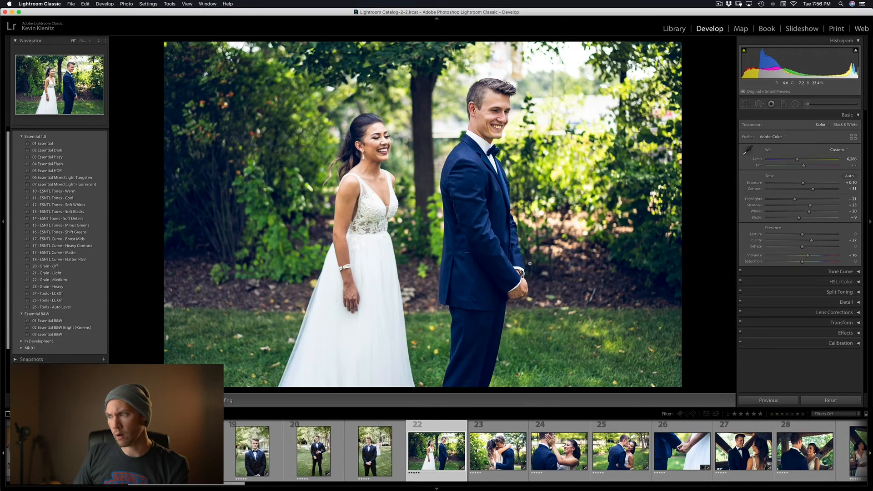
{"action": "left_click", "coordinate": [837, 150]}
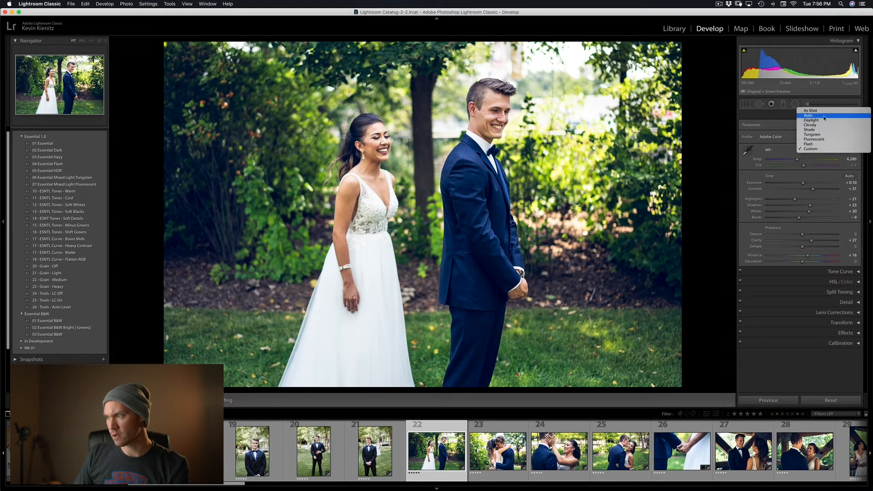
{"action": "left_click", "coordinate": [824, 118]}
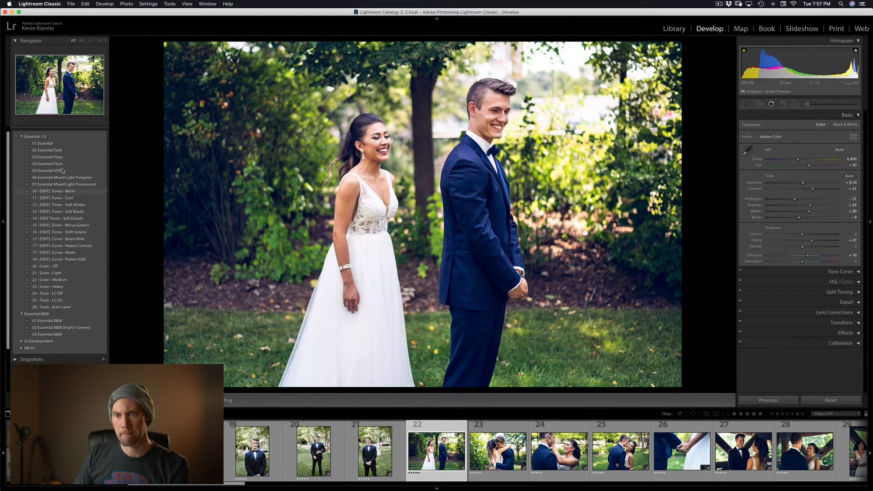
{"action": "left_click", "coordinate": [63, 145]}
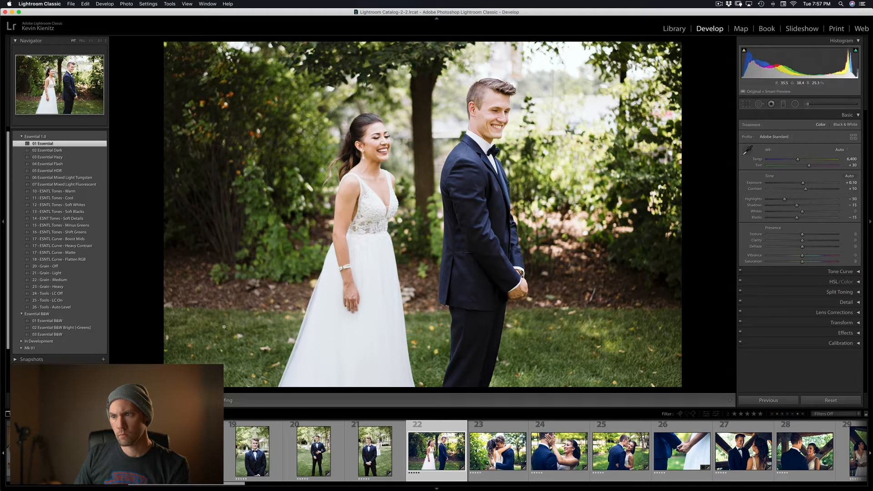
Synchronize photo 22's settings, excluding white balance and exposure, to photos 23 through 25 and review the four images for consistency.
{"action": "left_click", "coordinate": [618, 454], "text": "shift"}
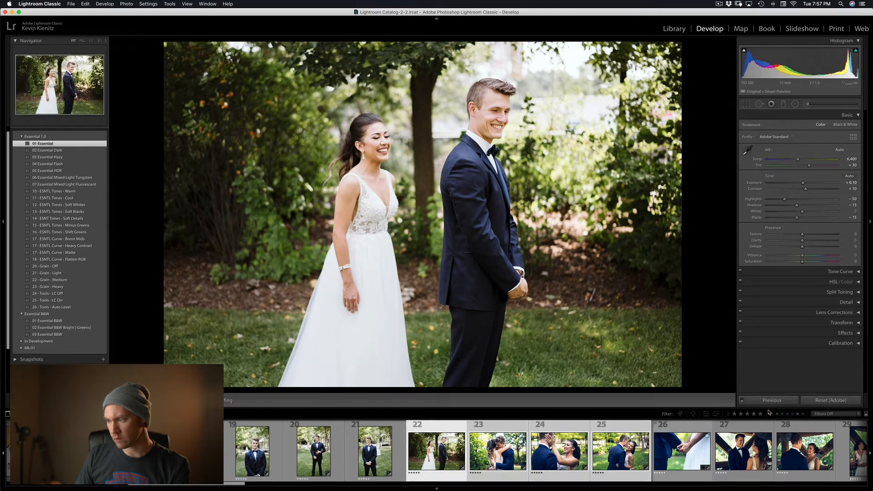
{"action": "left_click", "coordinate": [771, 400]}
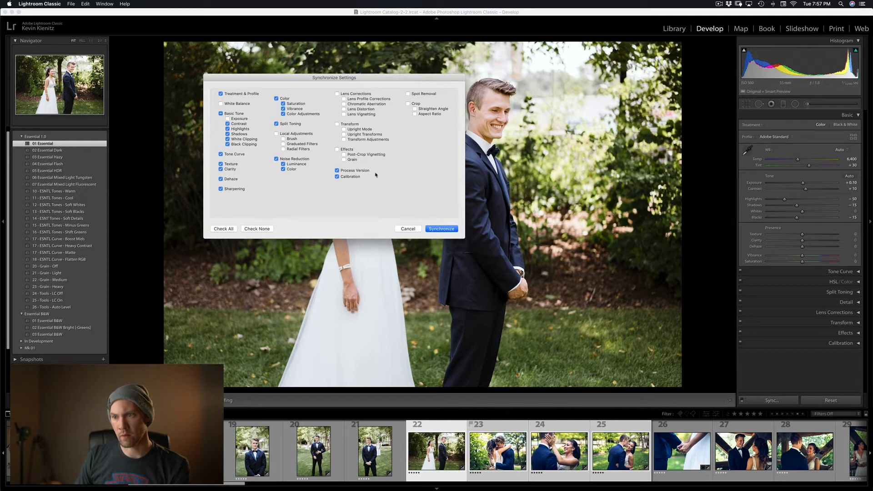
{"action": "left_click", "coordinate": [439, 230]}
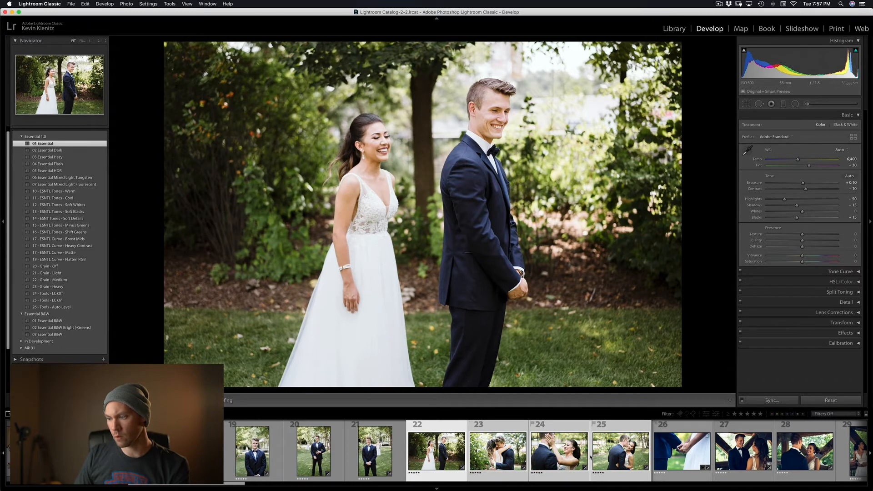
{"action": "left_click", "coordinate": [498, 450]}
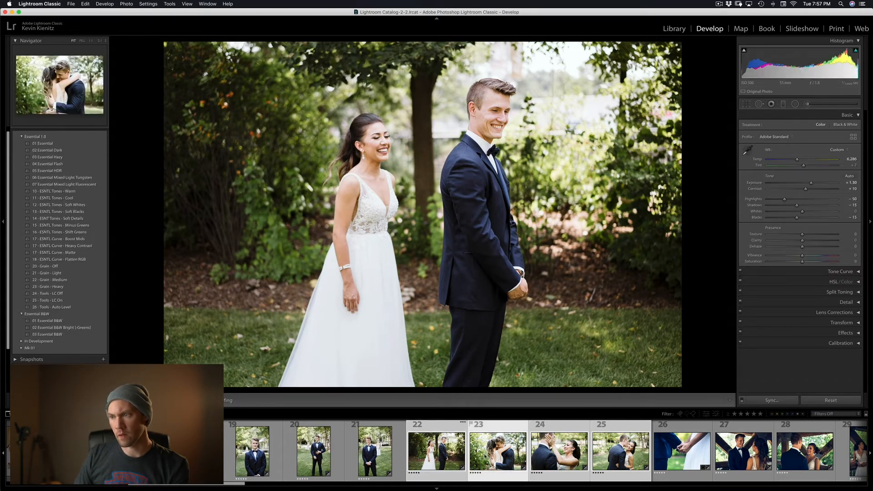
{"action": "key", "text": "Right"}
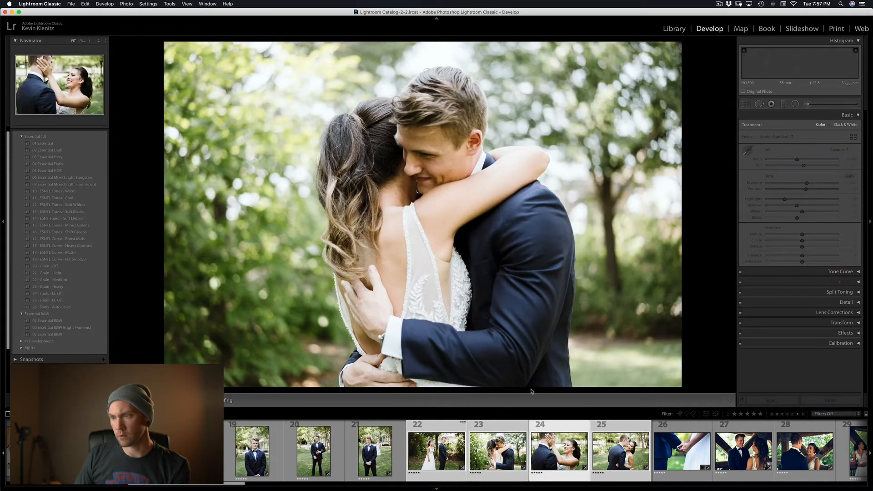
{"action": "key", "text": "Right"}
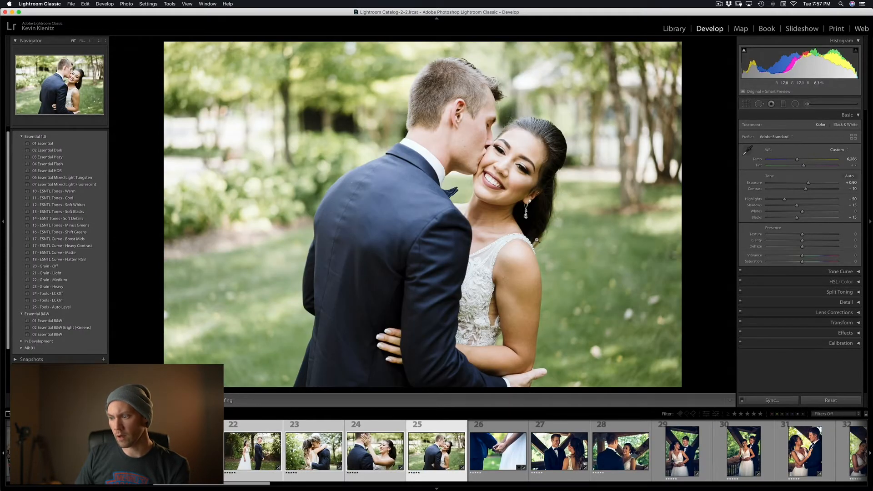
{"action": "key", "text": "Left"}
{"action": "key", "text": "Left"}
{"action": "key", "text": "Left"}
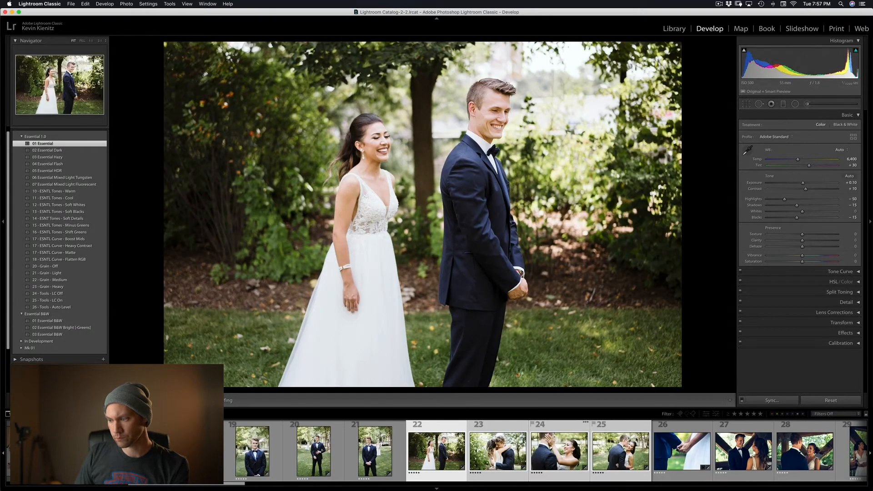
Set the close-up of the couple holding hands to Auto white balance with the 01 Essential preset and slightly lower its exposure.
{"action": "left_click", "coordinate": [655, 459]}
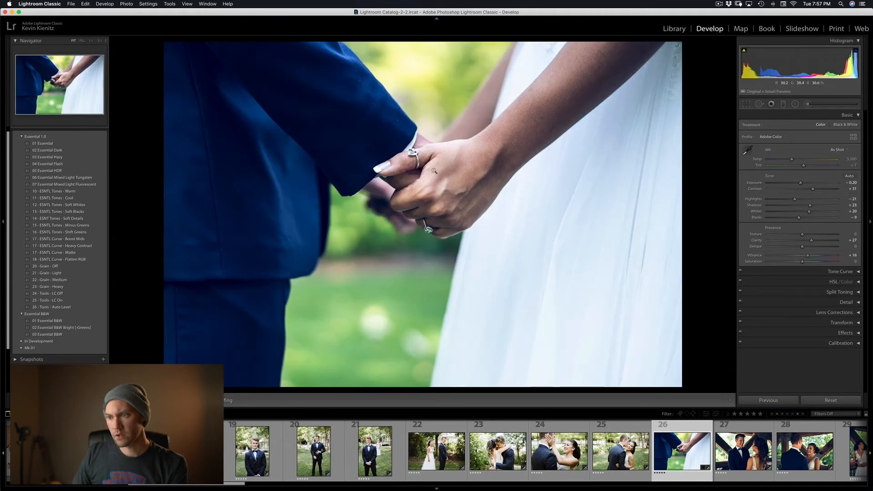
{"action": "left_click", "coordinate": [836, 149]}
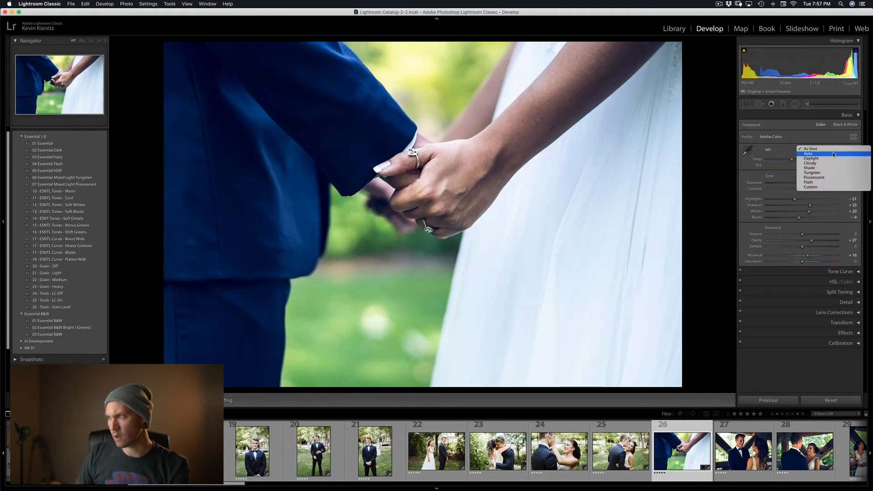
{"action": "left_click", "coordinate": [833, 154]}
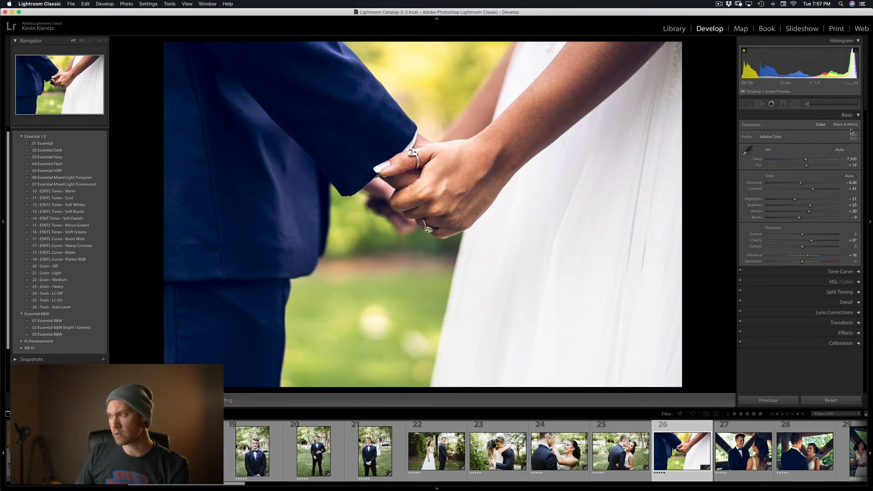
{"action": "left_click", "coordinate": [86, 144]}
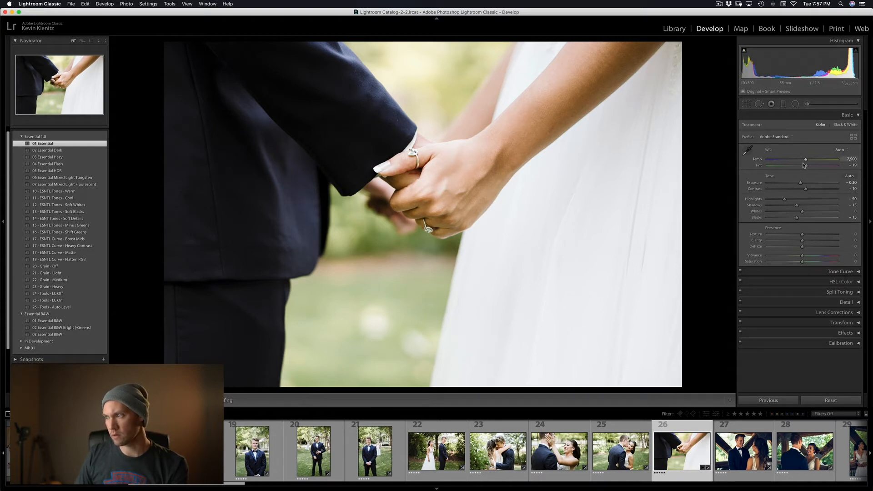
{"action": "left_click_drag", "start_coordinate": [801, 183], "coordinate": [799, 183]}
Apply Auto white balance and the 01 Essential preset to the photo of the smiling groom on the bridge, and copy the settings to the next photo.
{"action": "key", "text": "Right"}
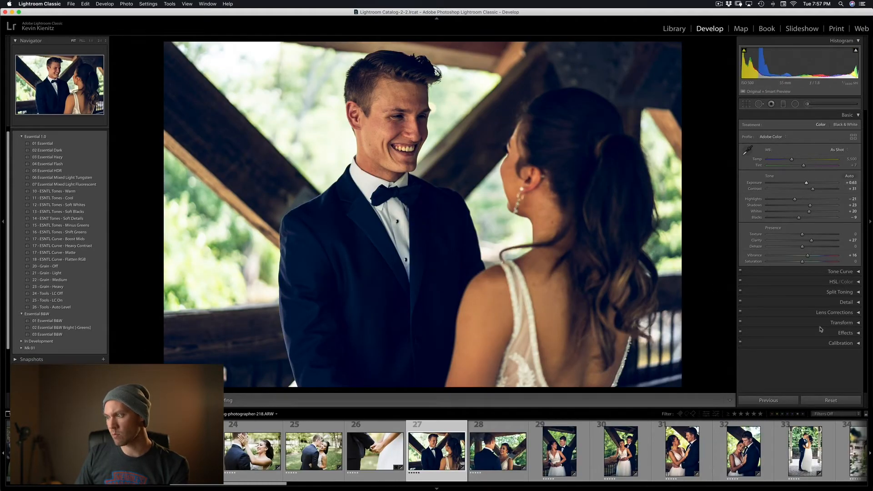
{"action": "left_click", "coordinate": [840, 150]}
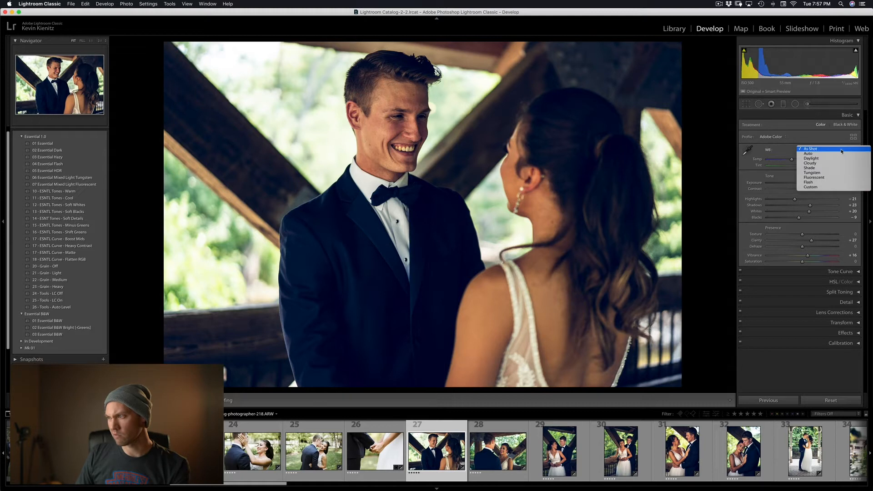
{"action": "left_click", "coordinate": [824, 155]}
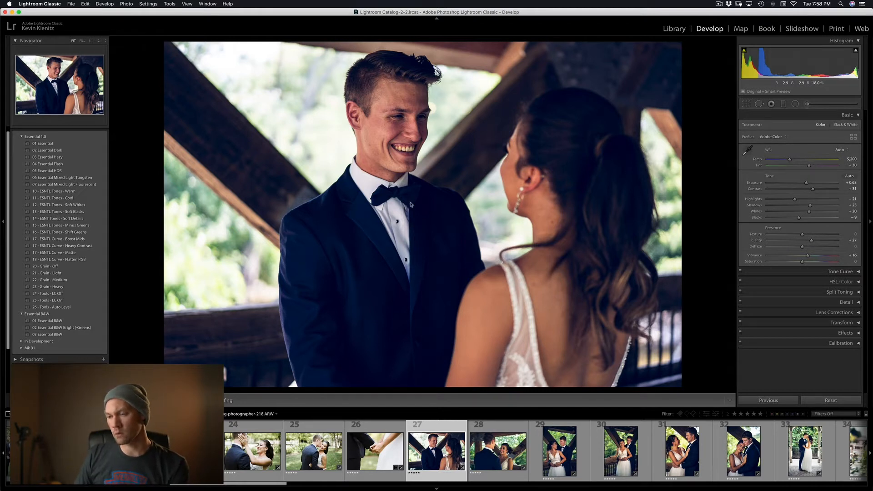
{"action": "left_click", "coordinate": [55, 144]}
{"action": "key", "text": "Right"}
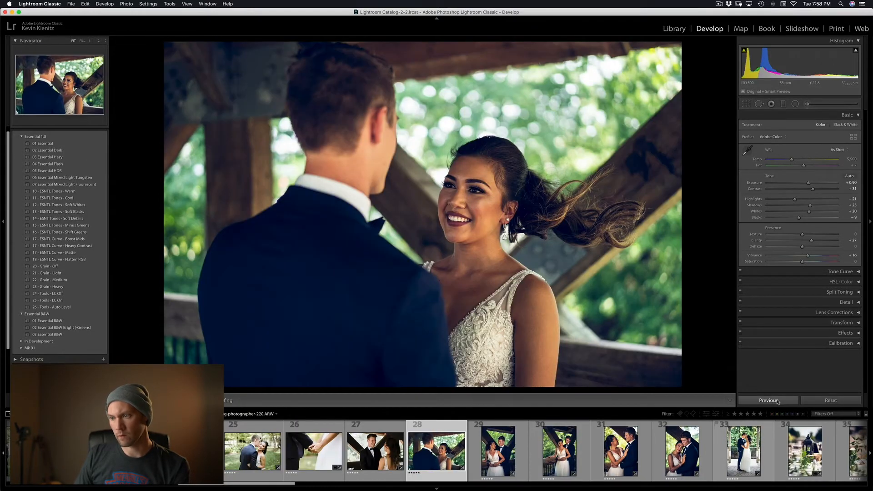
{"action": "left_click", "coordinate": [785, 400]}
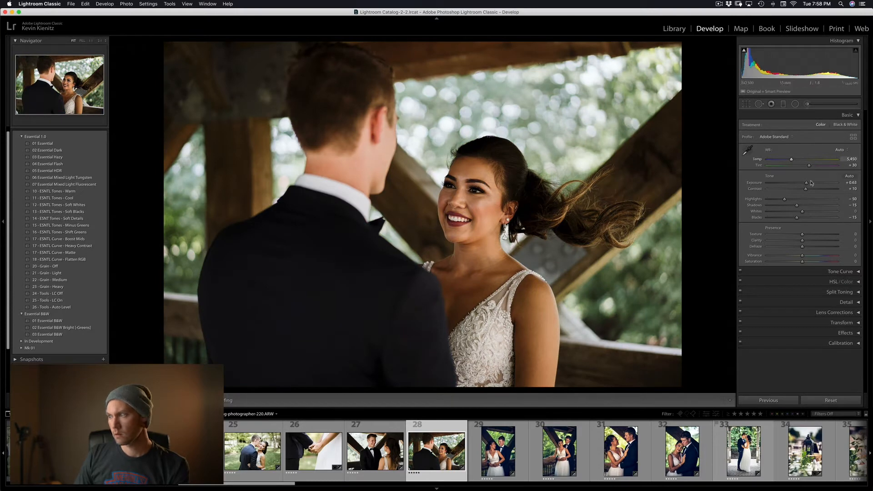
Raise photo 28's exposure to +0.90 and copy the previous photo's settings onto each of photos 29 through 32.
{"action": "left_click_drag", "start_coordinate": [808, 184], "coordinate": [809, 184]}
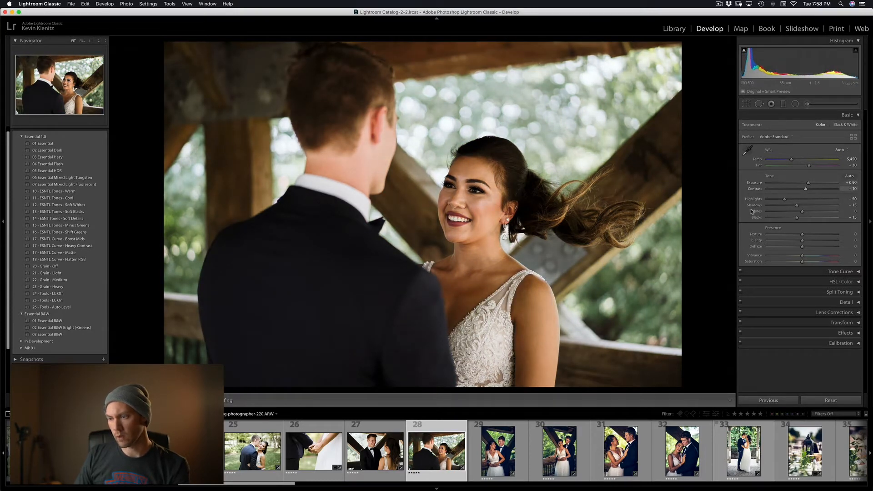
{"action": "key", "text": "Right"}
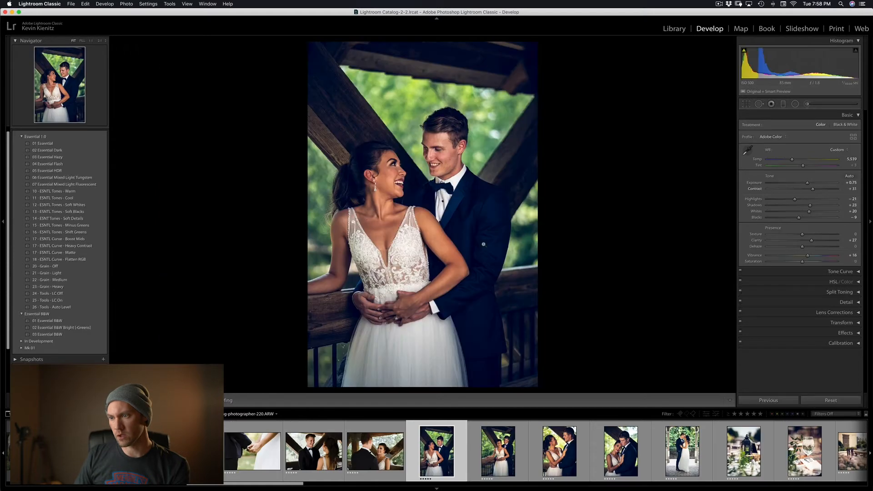
{"action": "left_click", "coordinate": [768, 400]}
{"action": "key", "text": "Right"}
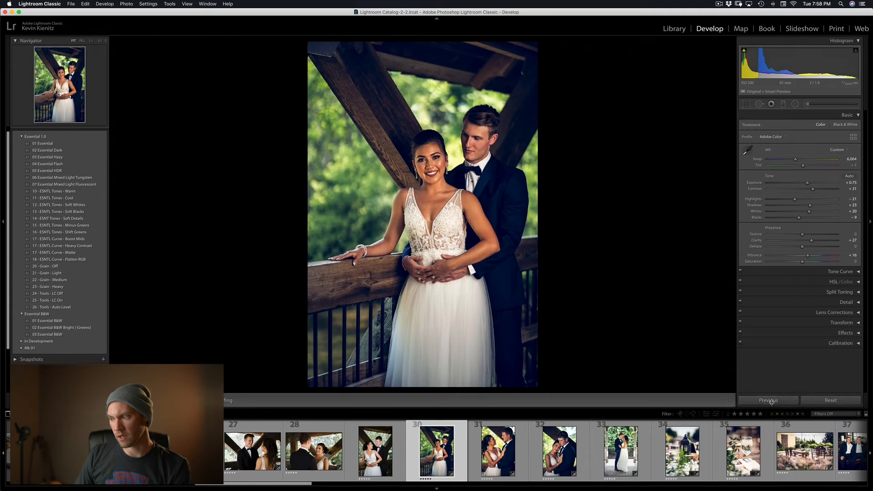
{"action": "left_click", "coordinate": [768, 400]}
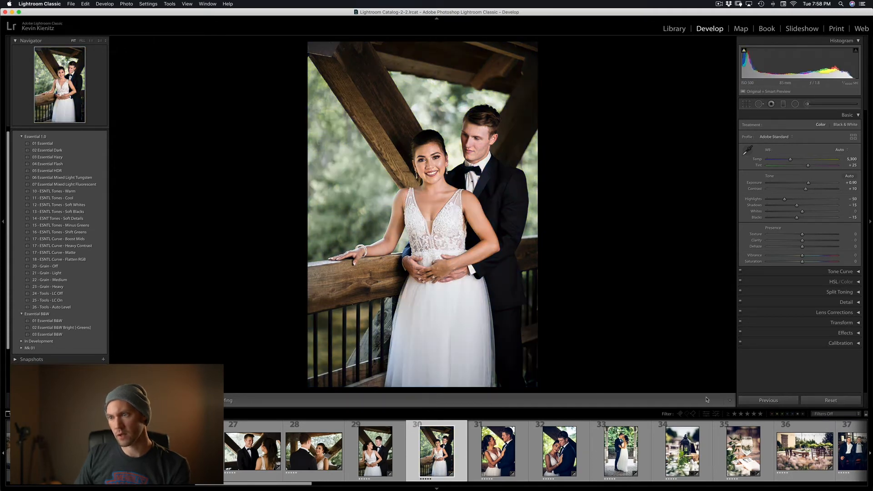
{"action": "key", "text": "Right"}
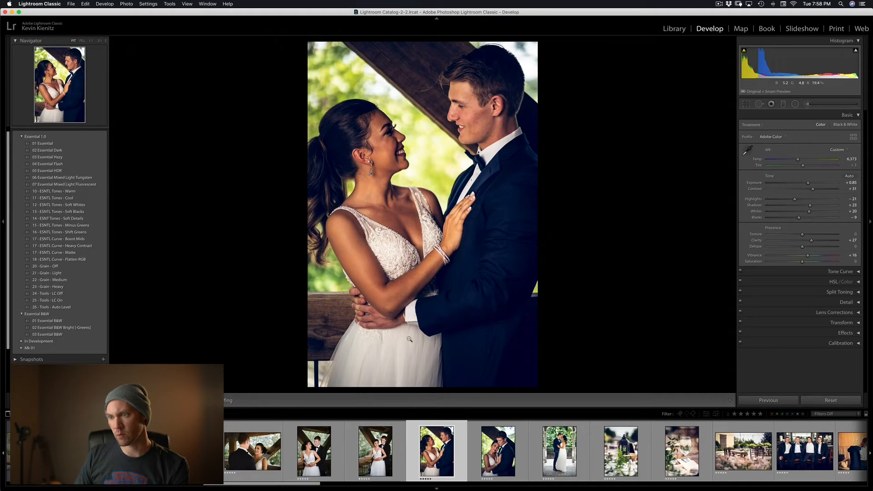
{"action": "left_click", "coordinate": [779, 402]}
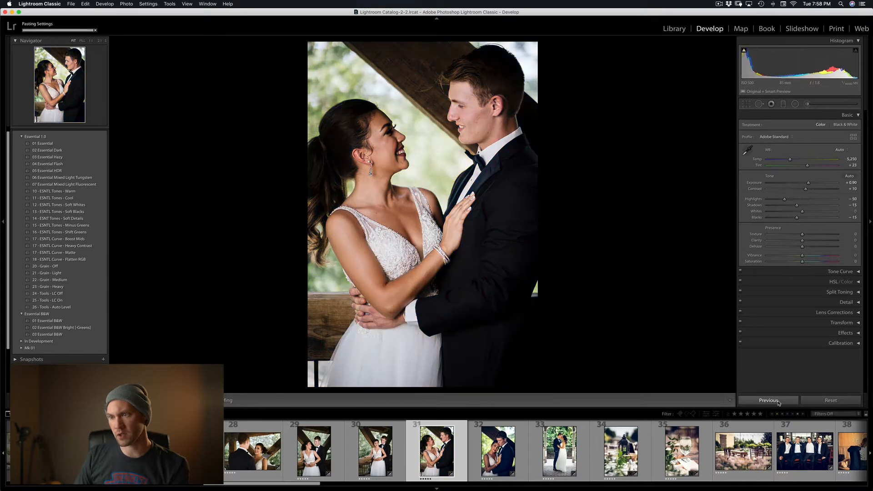
{"action": "key", "text": "Right"}
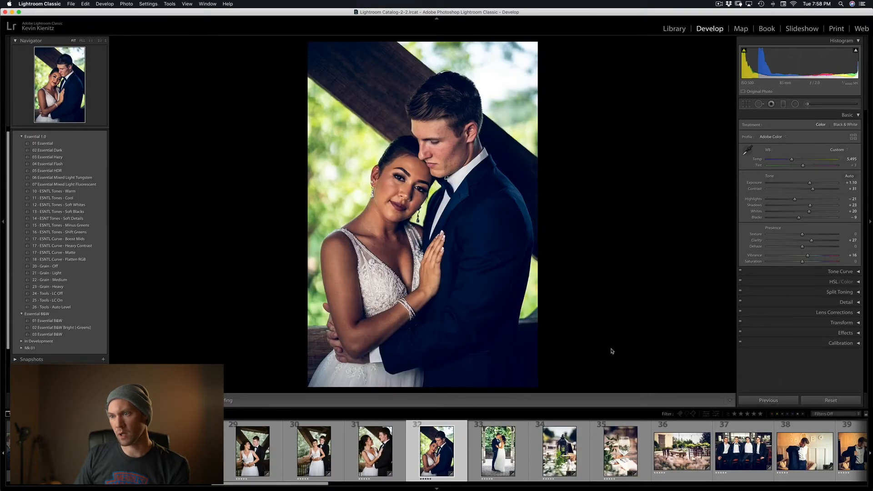
{"action": "left_click", "coordinate": [770, 401]}
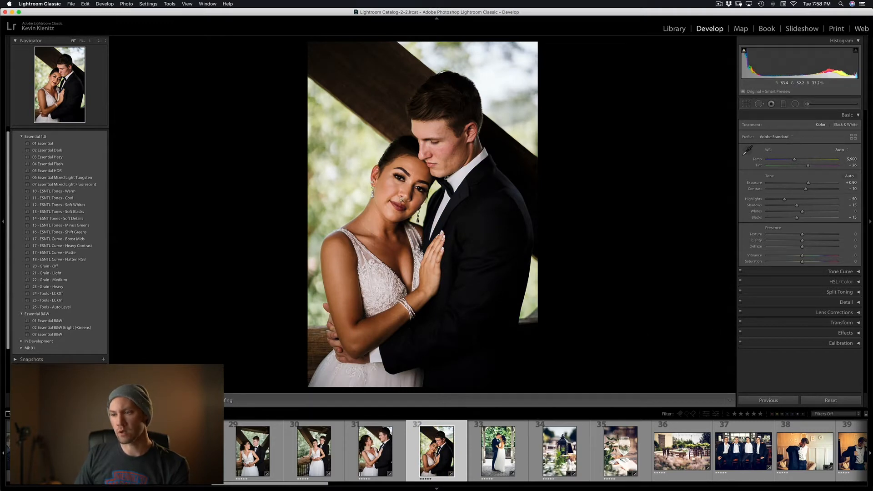
Examine the skin tones on the couple's faces in photo 32 at close zoom and in the full view.
{"action": "left_click", "coordinate": [401, 200]}
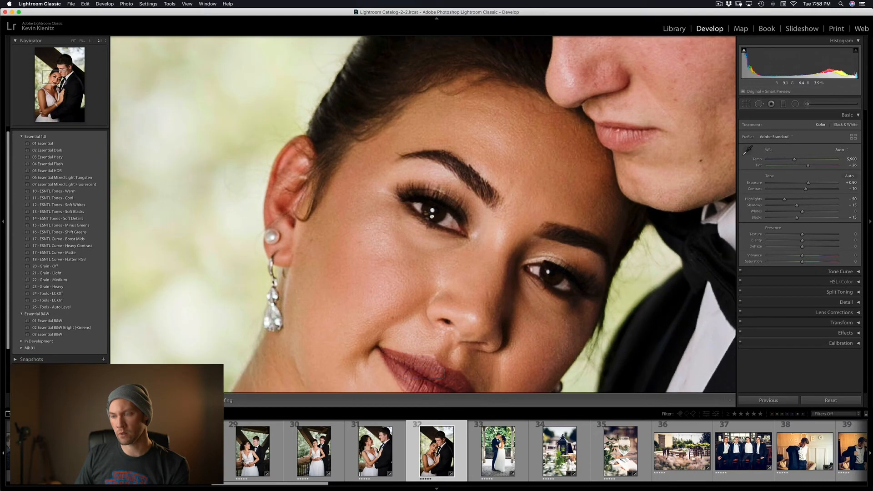
{"action": "scroll", "coordinate": [418, 233], "scroll_direction": "right", "scroll_amount": 5}
{"action": "scroll", "coordinate": [419, 233], "scroll_direction": "up", "scroll_amount": 3}
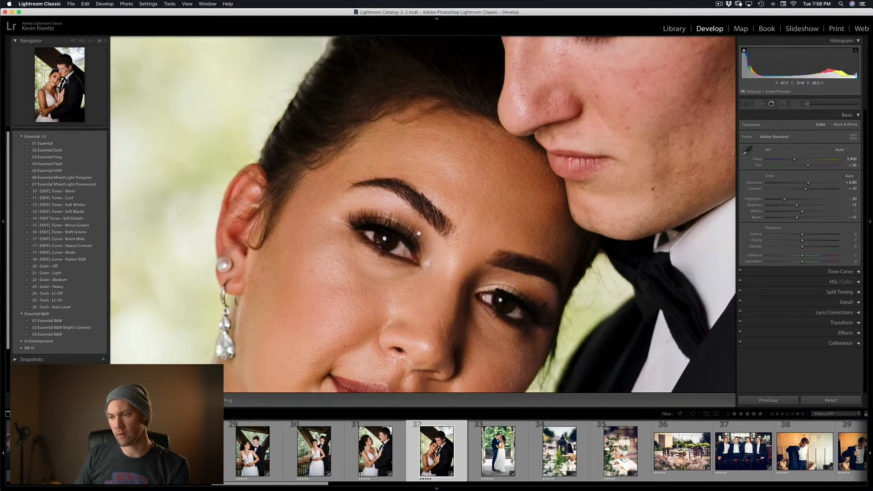
{"action": "left_click_drag", "start_coordinate": [372, 246], "coordinate": [315, 197]}
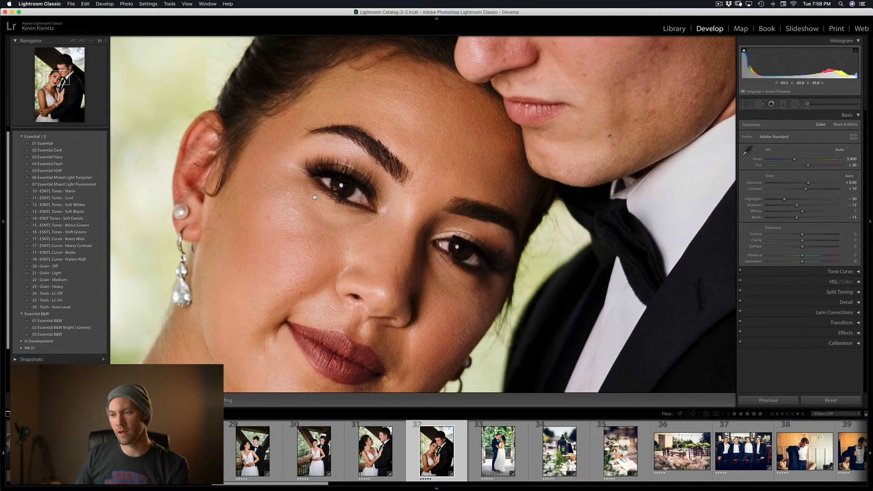
{"action": "left_click_drag", "start_coordinate": [374, 188], "coordinate": [340, 167]}
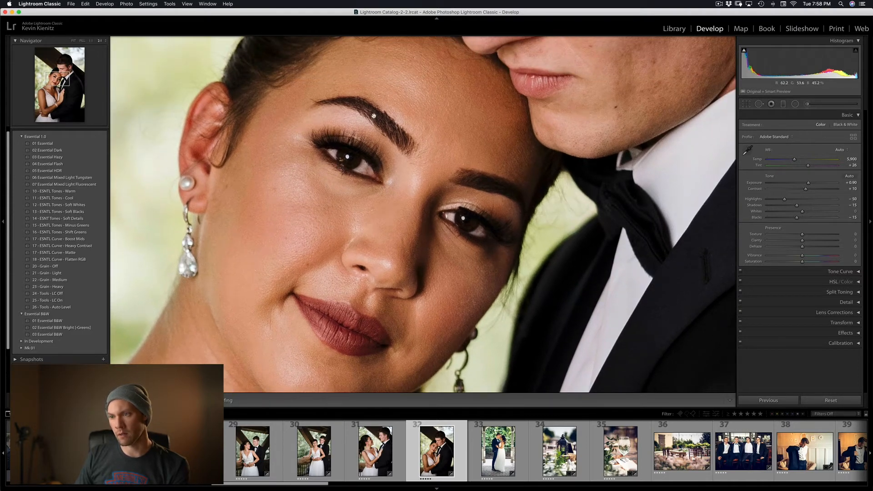
{"action": "left_click_drag", "start_coordinate": [396, 103], "coordinate": [380, 136]}
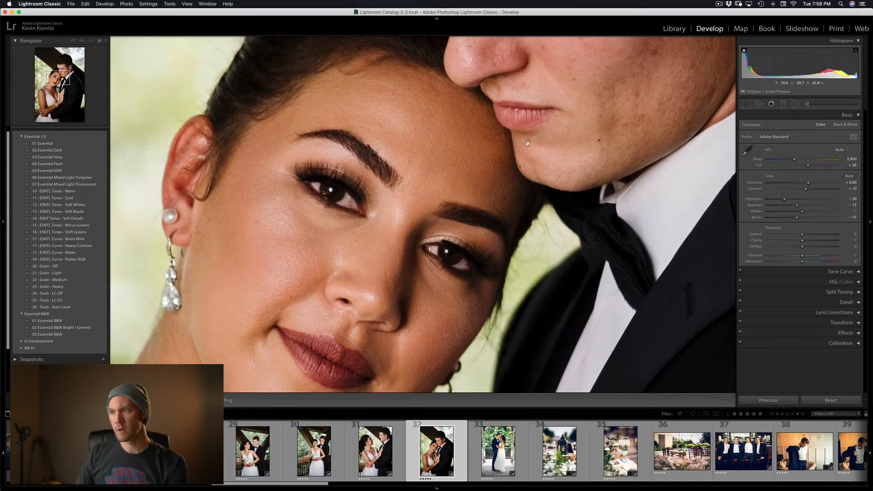
{"action": "mouse_move", "coordinate": [432, 200]}
{"action": "left_mouse_down"}
{"action": "mouse_move", "coordinate": [361, 255]}
{"action": "mouse_move", "coordinate": [433, 189]}
{"action": "left_mouse_up"}
{"action": "left_click", "coordinate": [433, 189]}
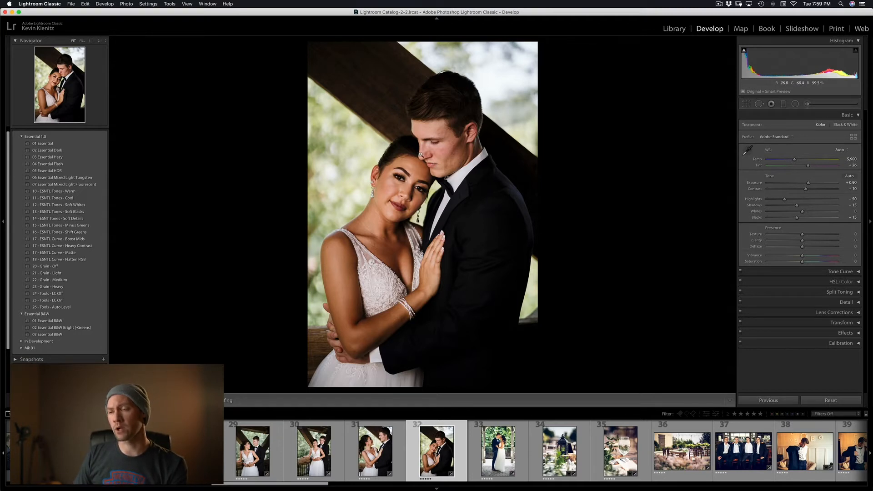
{"action": "left_click_drag", "start_coordinate": [405, 182], "coordinate": [510, 110]}
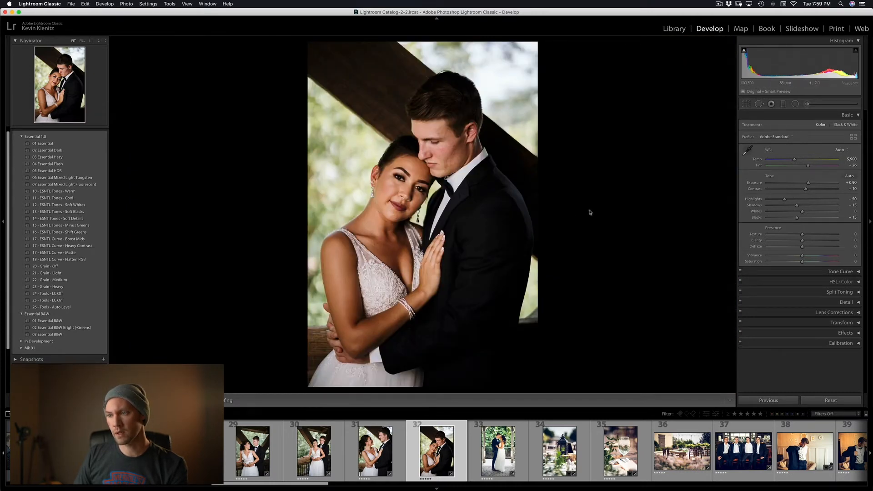
Set the photo of the couple kissing in the gazebo to Auto white balance, try 01 Essential, and apply the 02 Essential Dark preset.
{"action": "key", "text": "Right"}
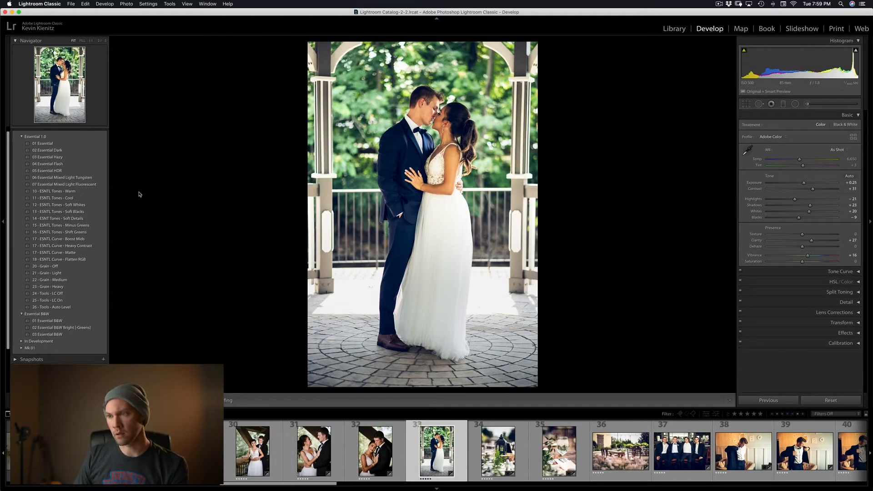
{"action": "left_click", "coordinate": [838, 150]}
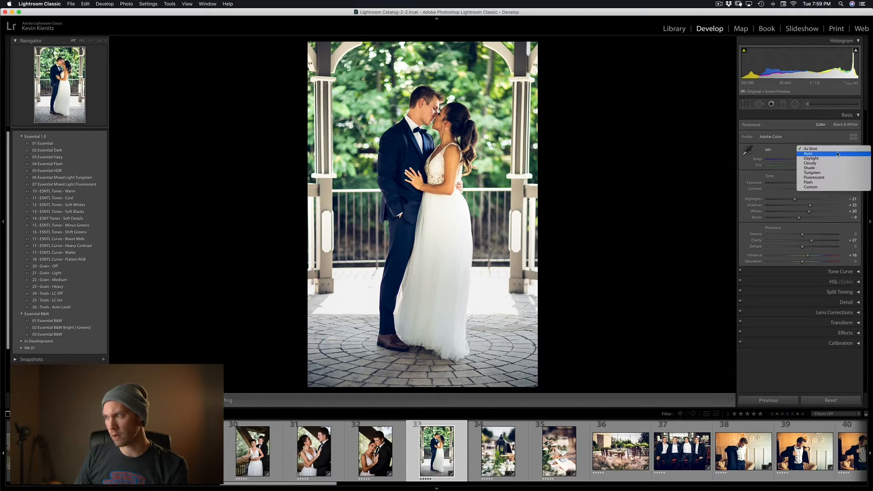
{"action": "left_click", "coordinate": [838, 154]}
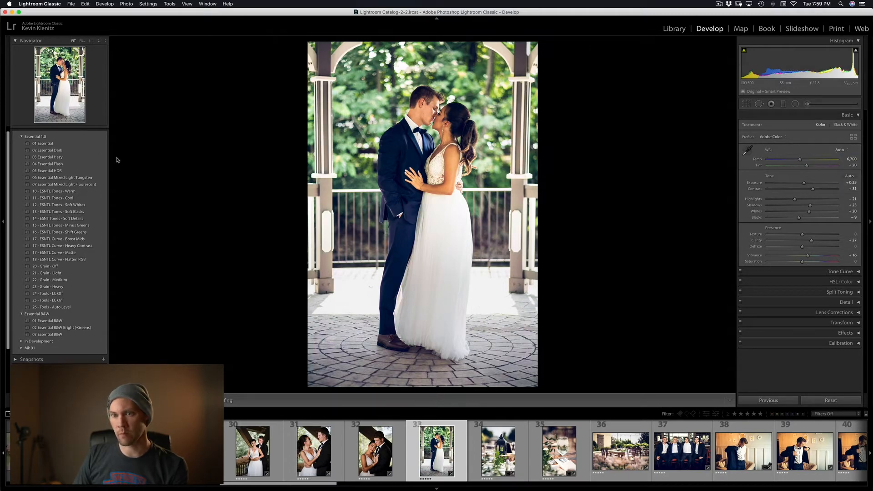
{"action": "left_click", "coordinate": [74, 145]}
{"action": "left_click", "coordinate": [74, 145]}
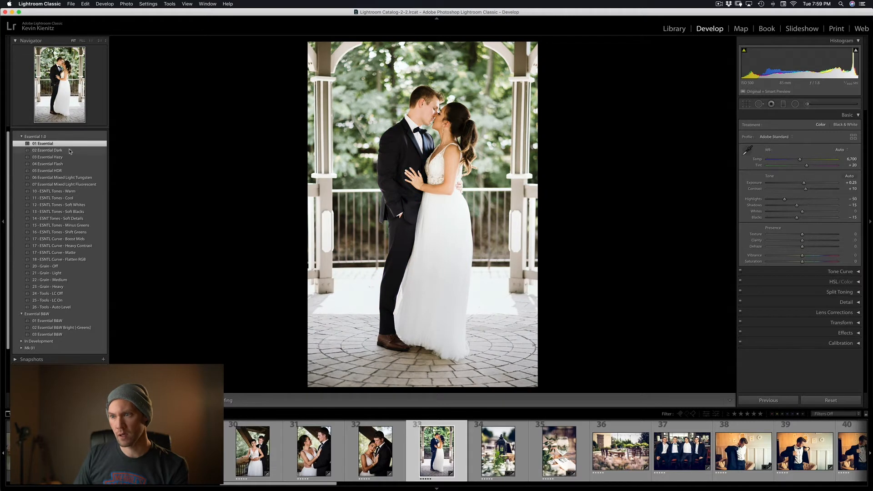
{"action": "left_click", "coordinate": [69, 150]}
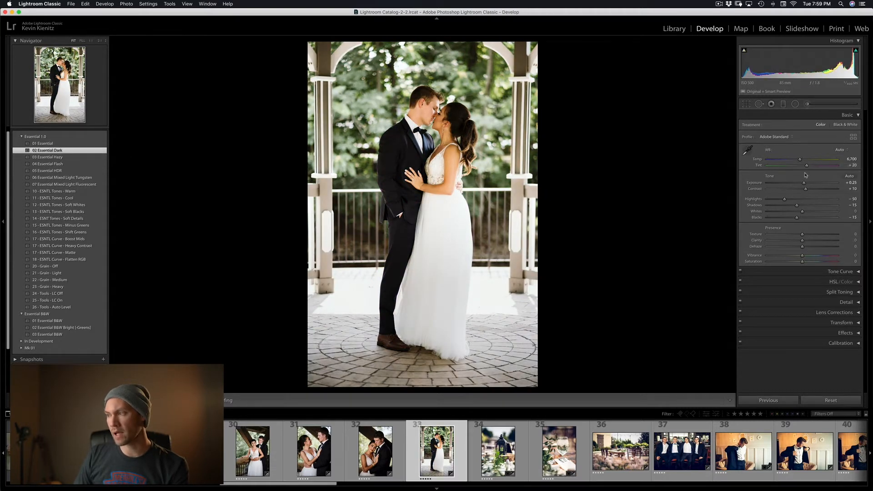
Apply Auto white balance and the 02 Essential Dark preset to the lantern photo, and copy its settings to the water glass photo.
{"action": "key", "text": "Right"}
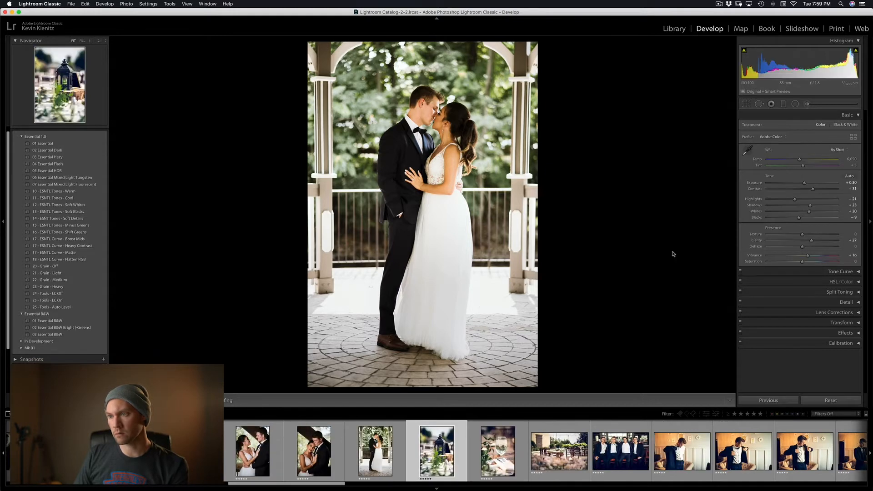
{"action": "left_click", "coordinate": [843, 155]}
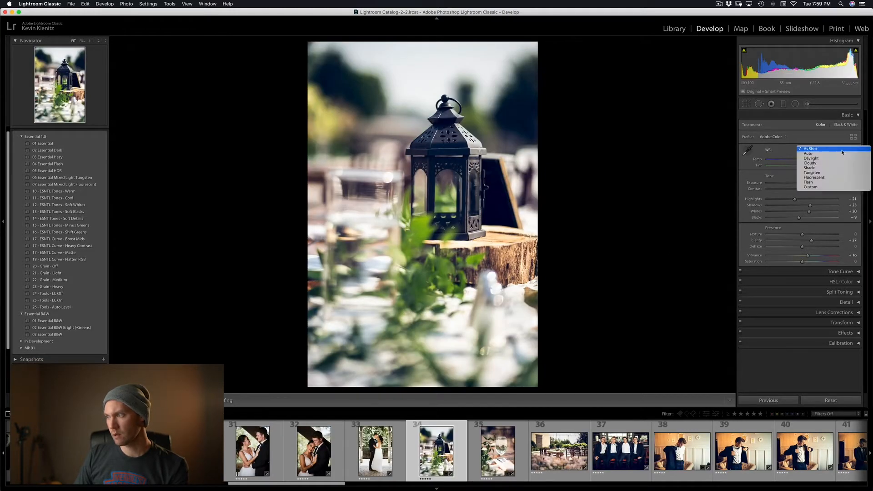
{"action": "left_click", "coordinate": [840, 157]}
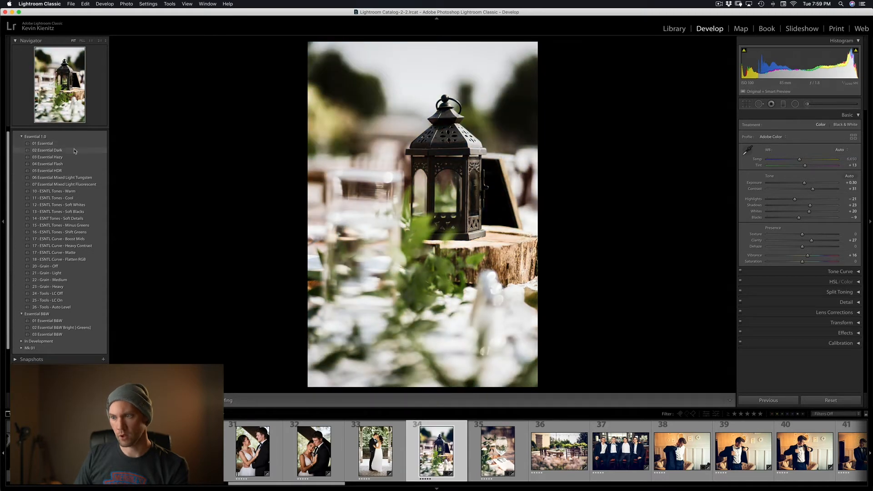
{"action": "key", "text": "Right"}
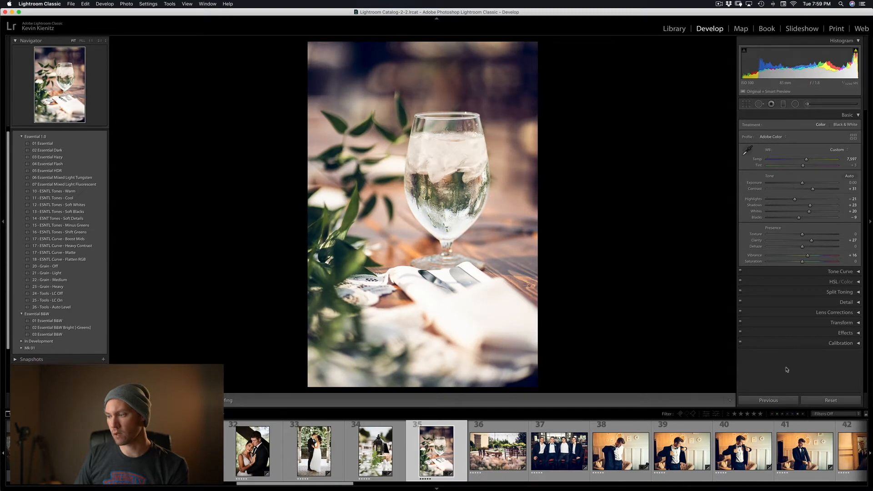
{"action": "left_click", "coordinate": [783, 399]}
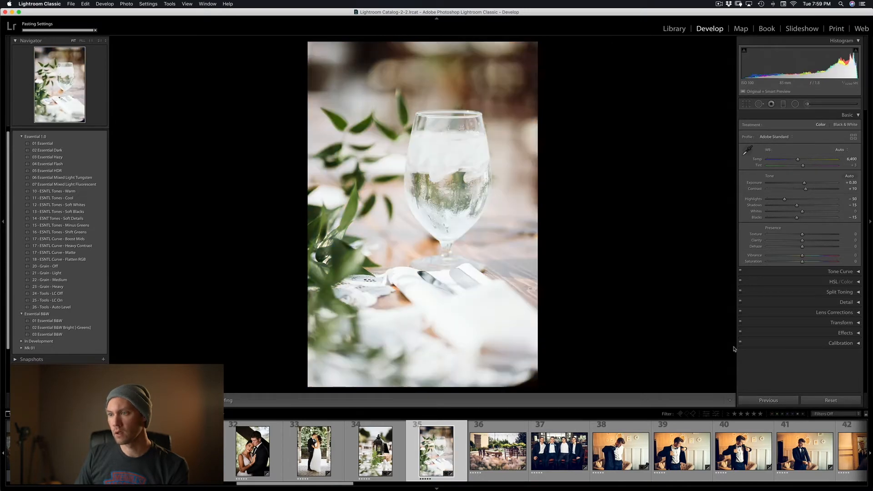
Slightly adjust the crop of the water glass photo and apply it.
{"action": "left_click", "coordinate": [746, 104]}
{"action": "left_click_drag", "start_coordinate": [807, 149], "coordinate": [805, 148]}
{"action": "key", "text": "Return"}
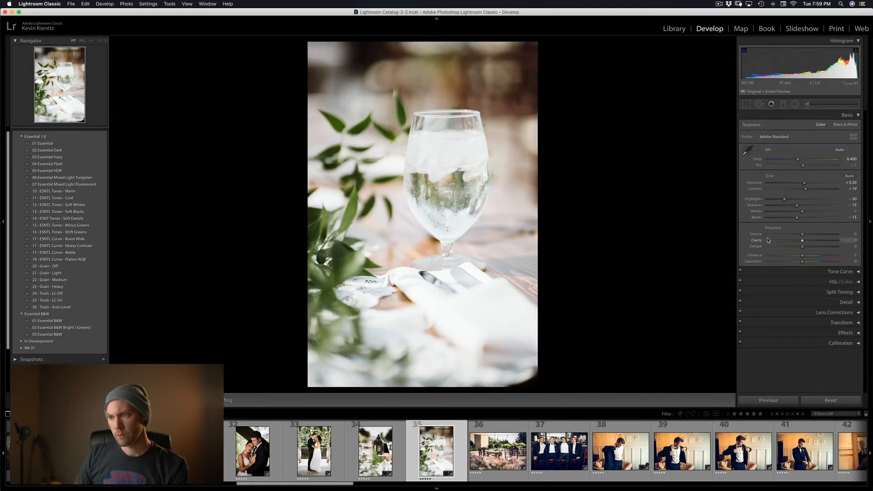
Set the outdoor table photo to Auto white balance, apply the 02 Essential Dark preset, and warm its temperature to 6,555.
{"action": "key", "text": "Right"}
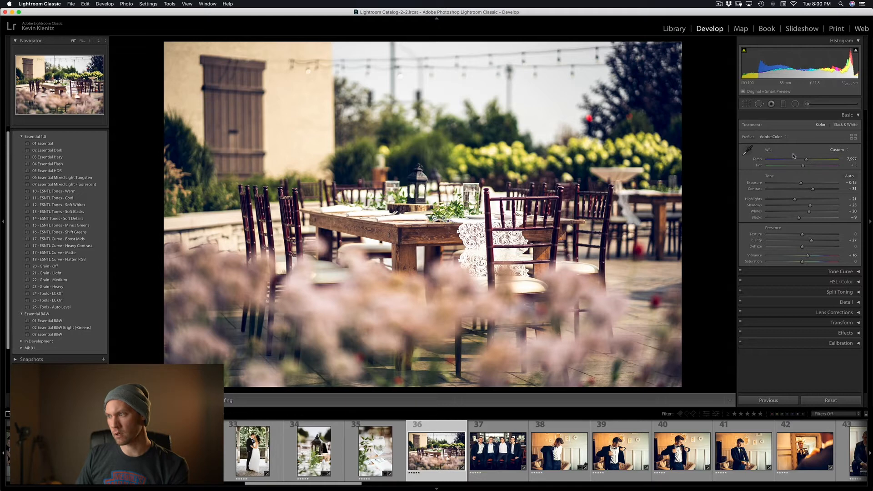
{"action": "left_click", "coordinate": [837, 150]}
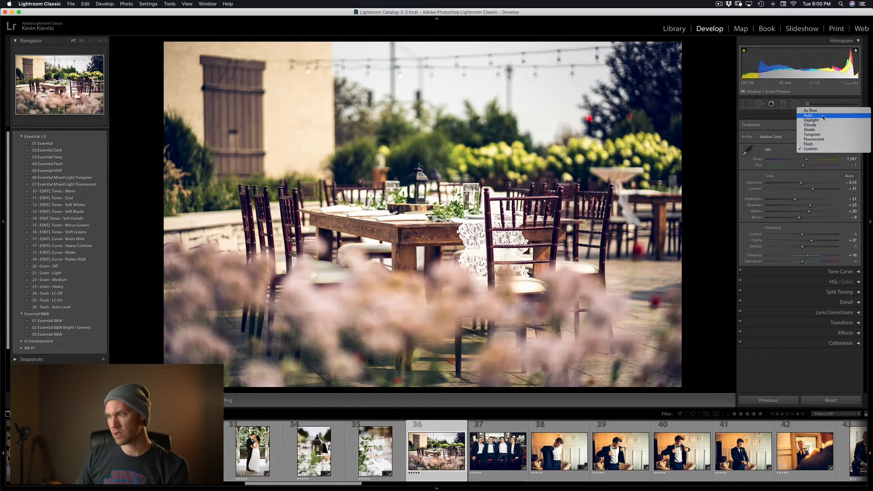
{"action": "left_click", "coordinate": [823, 117]}
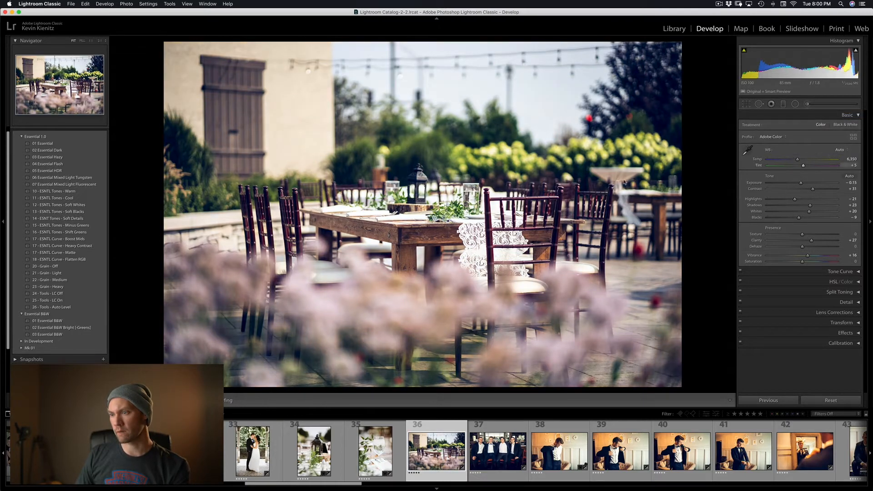
{"action": "left_click", "coordinate": [71, 150]}
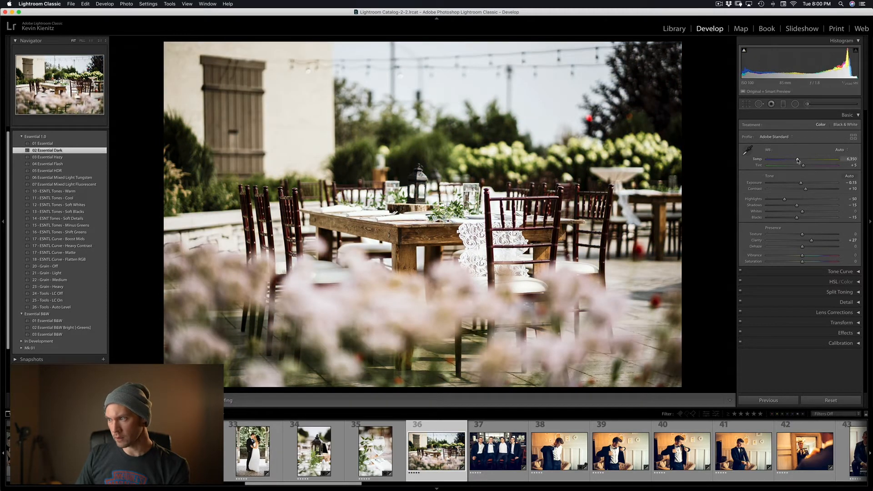
{"action": "left_click_drag", "start_coordinate": [796, 160], "coordinate": [800, 161]}
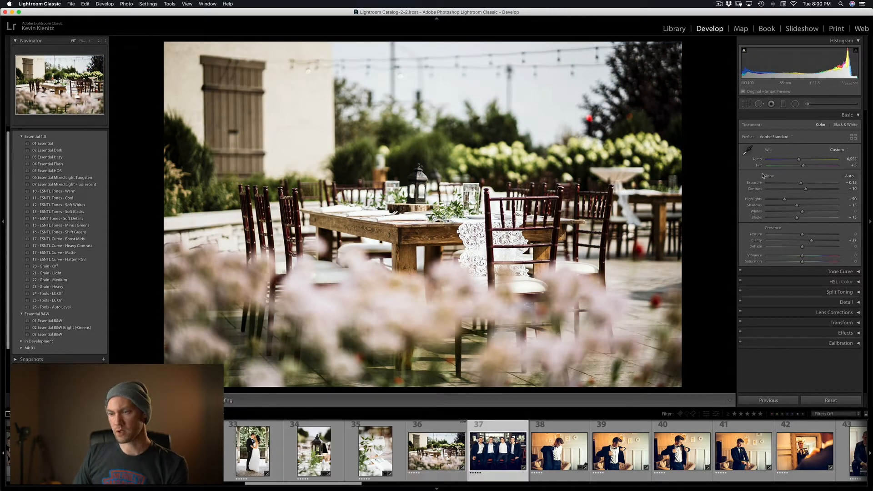
Apply the 01 Essential preset and Auto white balance to the photo of four groomsmen at the bar, and advance to photo 38.
{"action": "key", "text": "Right"}
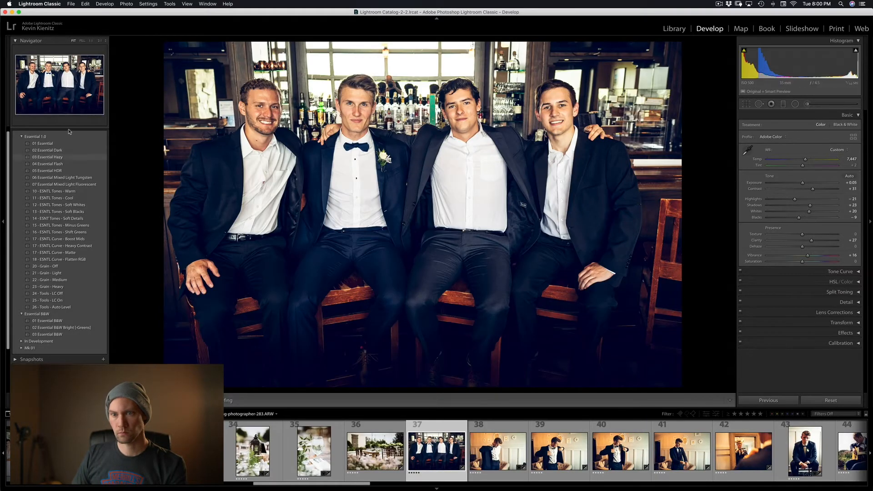
{"action": "left_click", "coordinate": [69, 145]}
{"action": "left_click", "coordinate": [841, 150]}
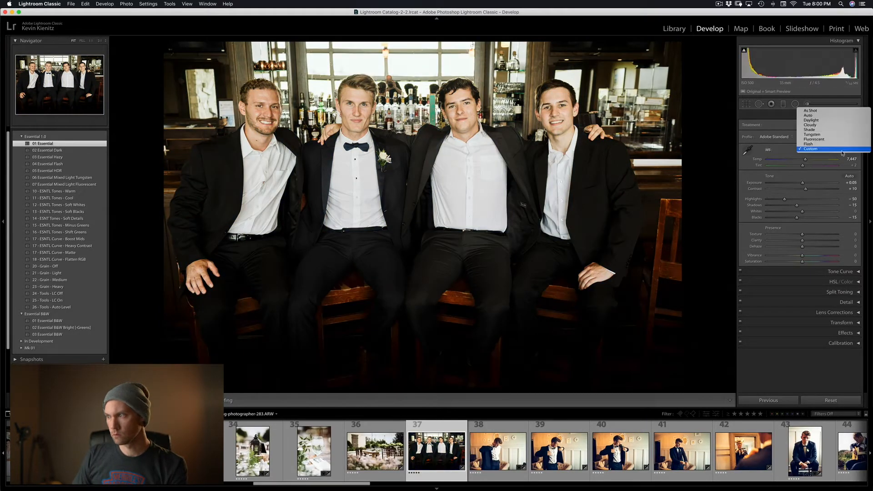
{"action": "left_click", "coordinate": [826, 117]}
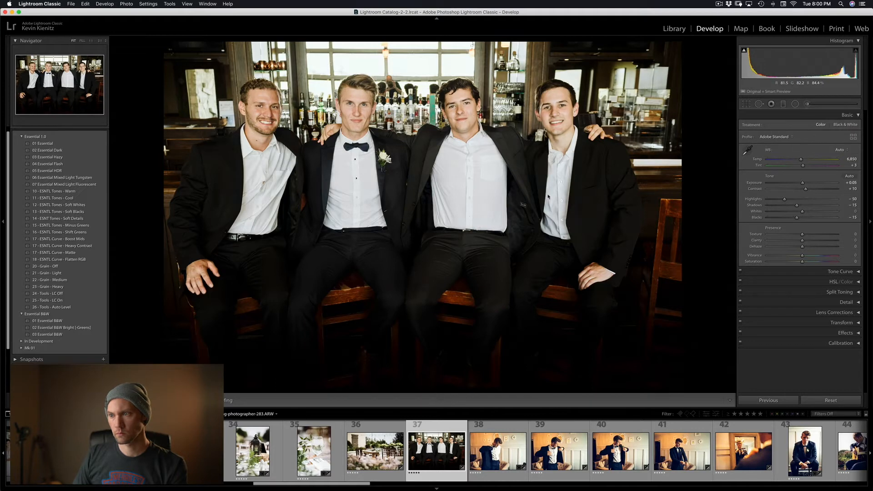
{"action": "key", "text": "Right"}
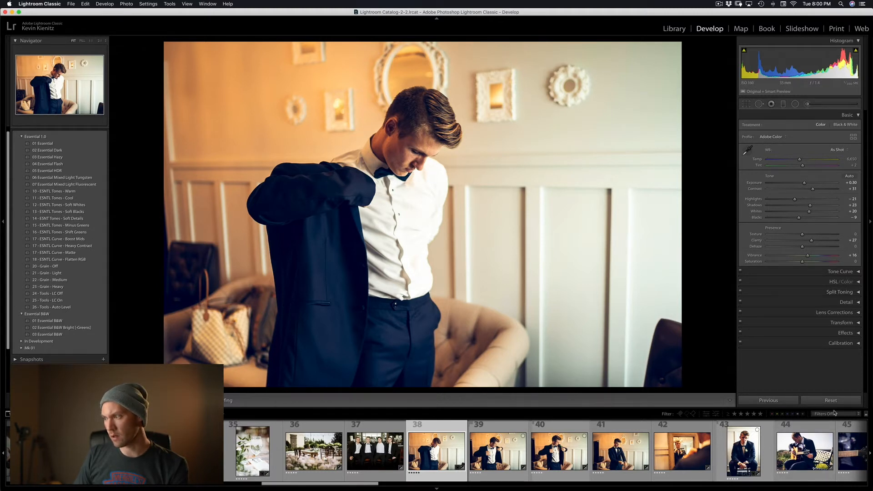
Set the white balance of photo 38, the groom putting on his jacket, to Auto.
{"action": "left_click", "coordinate": [834, 150]}
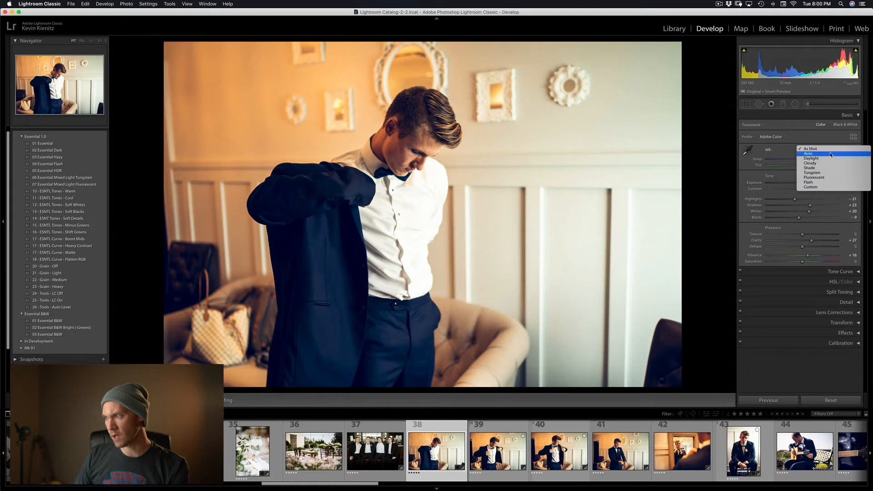
{"action": "left_click", "coordinate": [830, 156]}
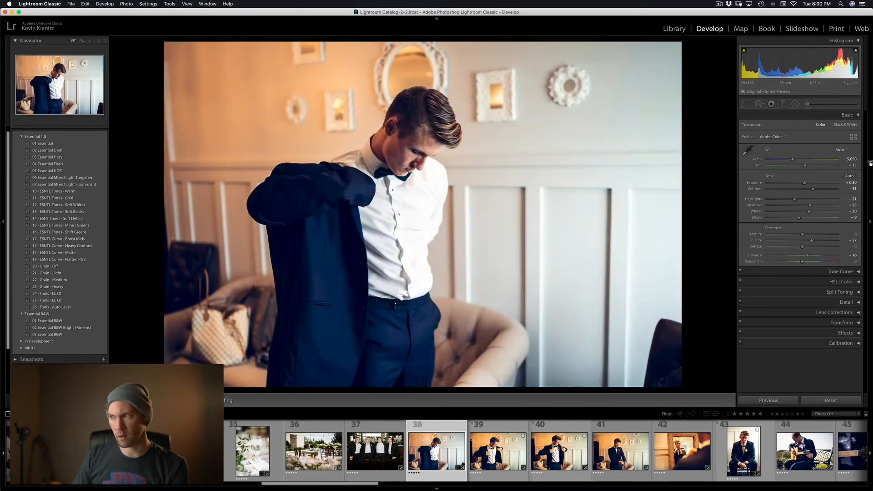
{"action": "left_click", "coordinate": [843, 150]}
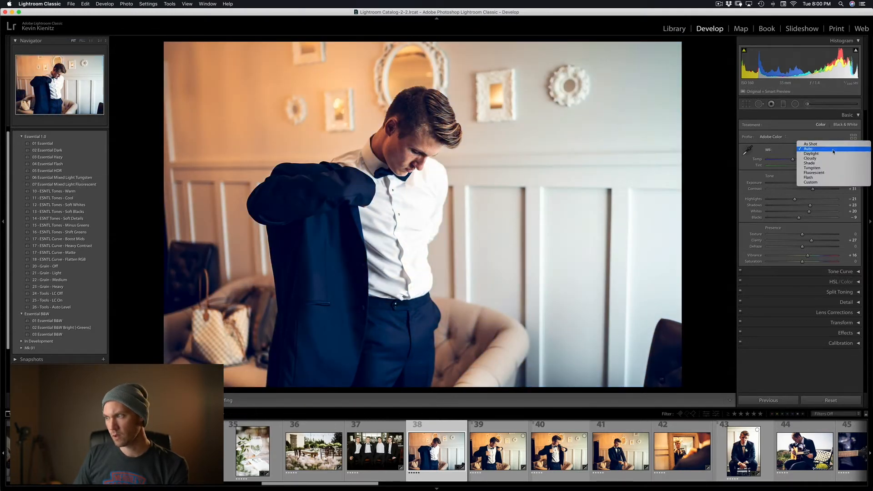
{"action": "left_click", "coordinate": [844, 150]}
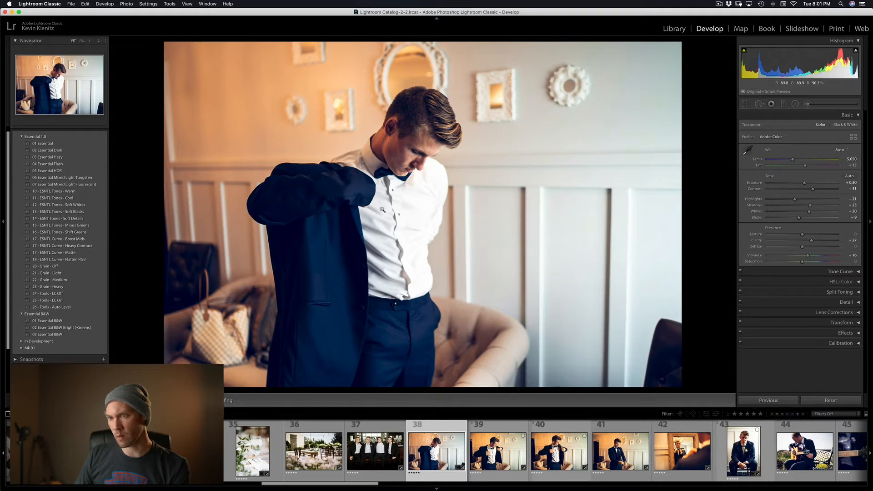
Apply the 07 Essential Mixed Light Fluorescent preset to photo 38, and set its temperature to 4,905 and exposure to +0.40.
{"action": "left_click", "coordinate": [55, 184]}
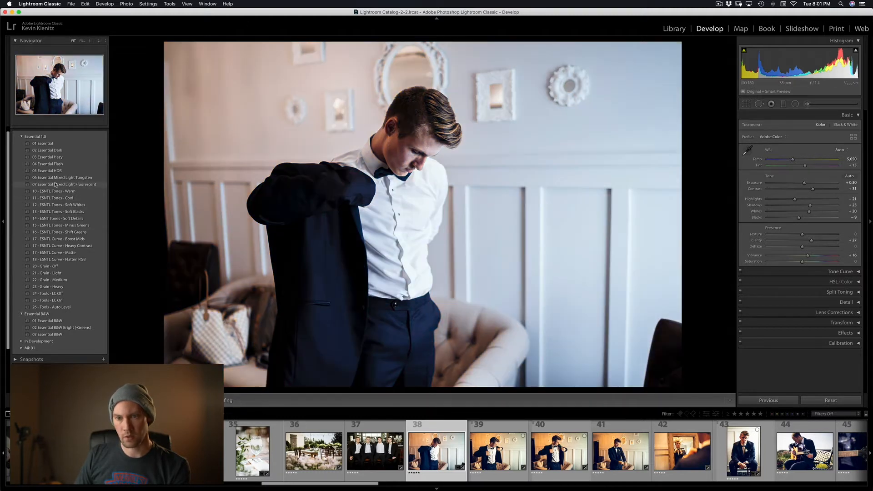
{"action": "left_click", "coordinate": [55, 184]}
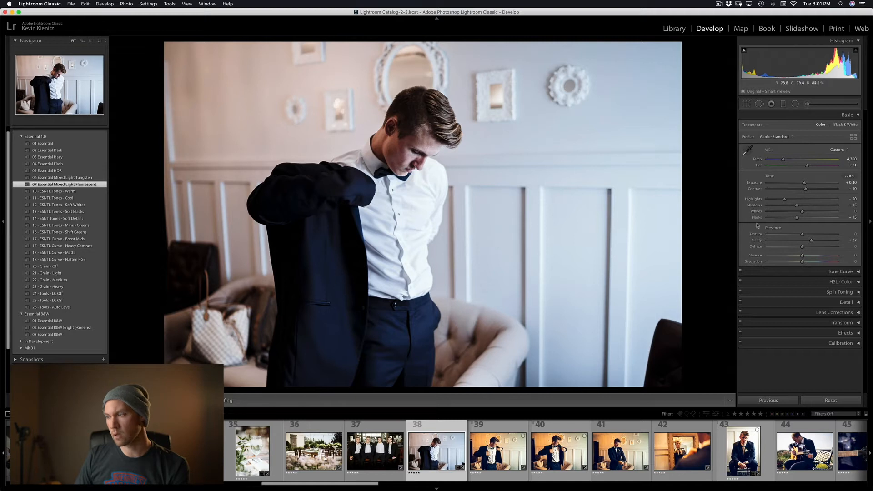
{"action": "left_click", "coordinate": [788, 161]}
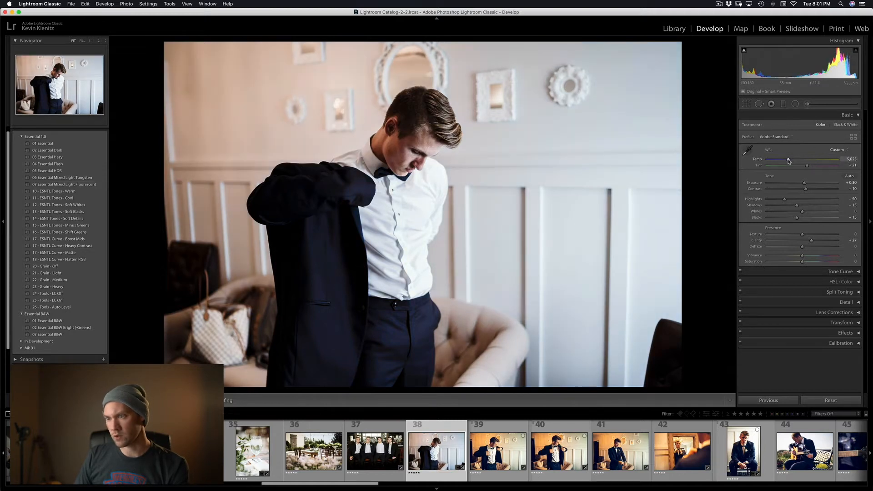
{"action": "left_click_drag", "start_coordinate": [788, 161], "coordinate": [806, 185]}
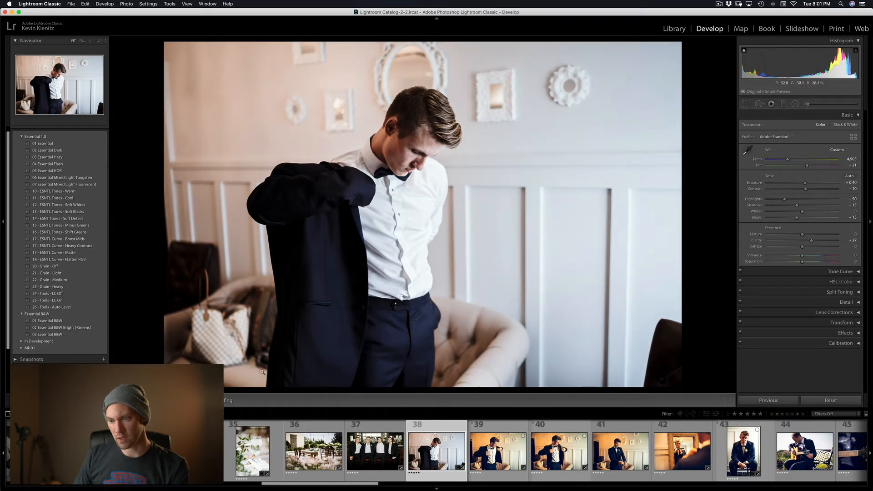
Apply the previous photo's settings to photo 39 and heal away the red alarm on the wall behind the groom.
{"action": "key", "text": "Right"}
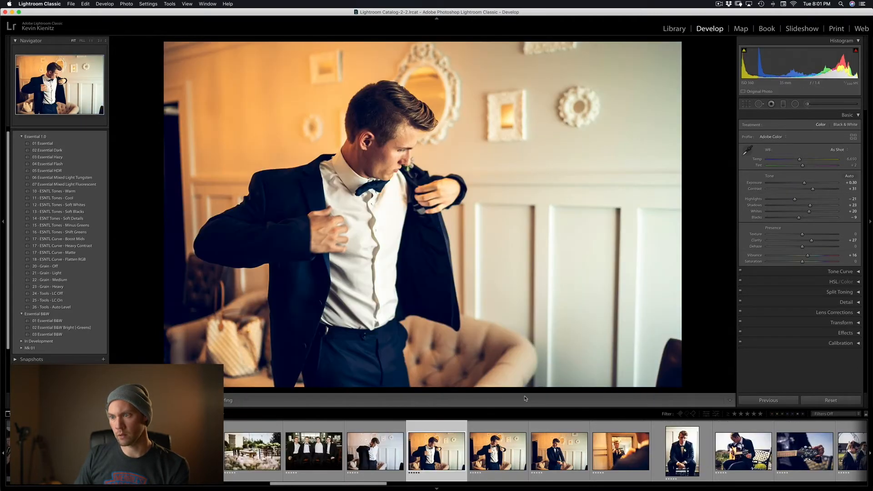
{"action": "left_click", "coordinate": [774, 400]}
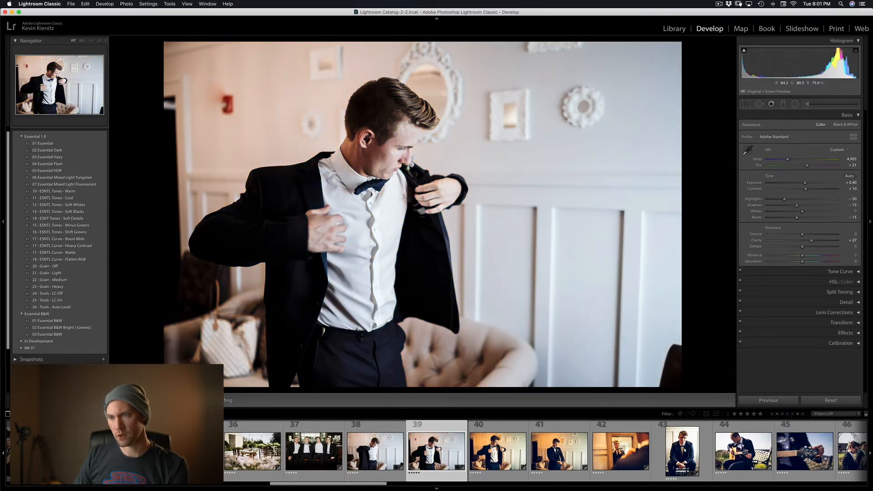
{"action": "left_click", "coordinate": [759, 105]}
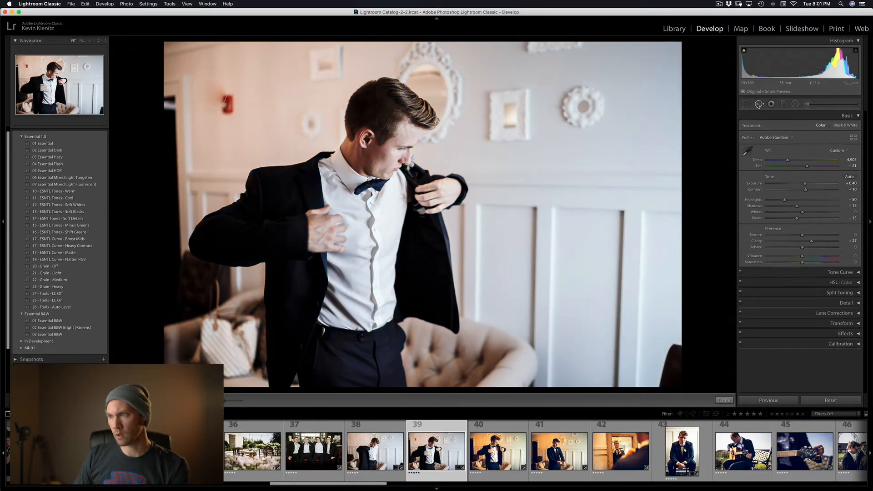
{"action": "left_click", "coordinate": [209, 91]}
{"action": "key", "text": "Delete"}
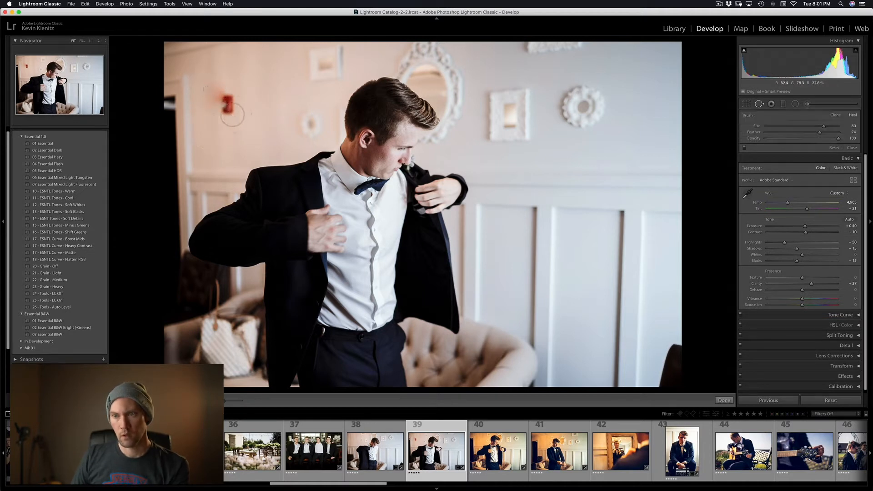
{"action": "left_click", "coordinate": [226, 101]}
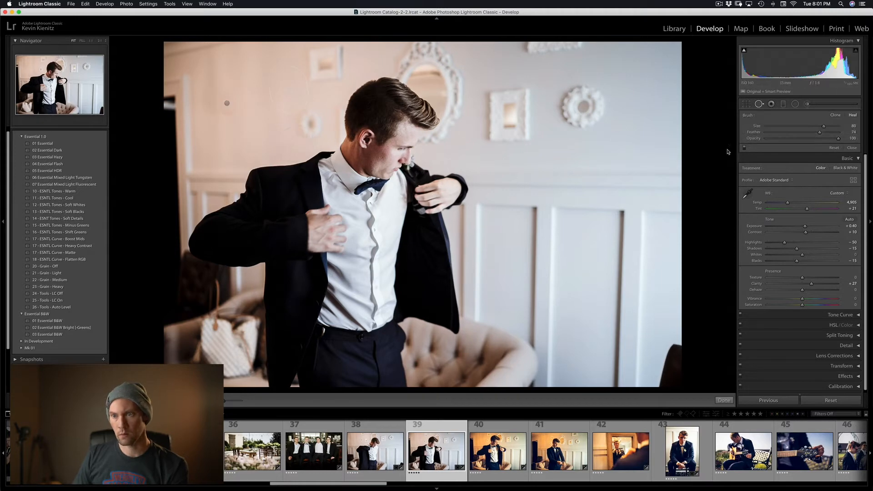
Apply the previous settings to photo 40, replace the carried-over healing spot, and heal away the wall alarm there.
{"action": "key", "text": "Right"}
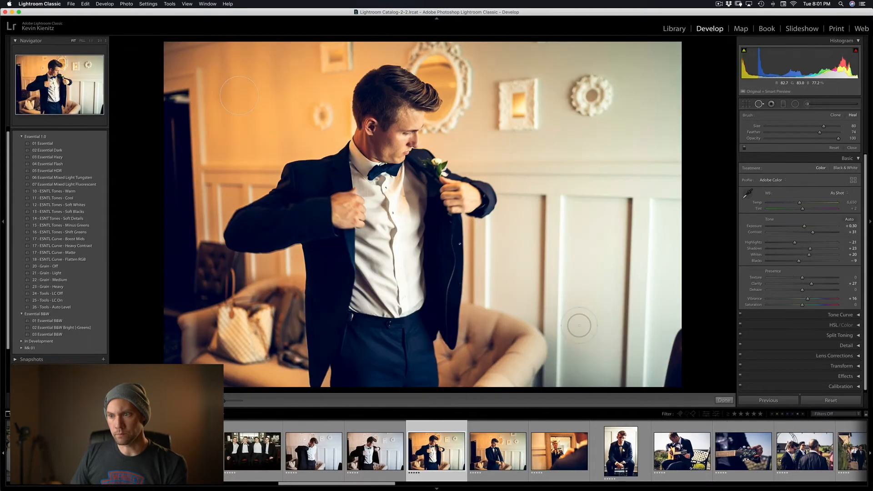
{"action": "left_click", "coordinate": [768, 400]}
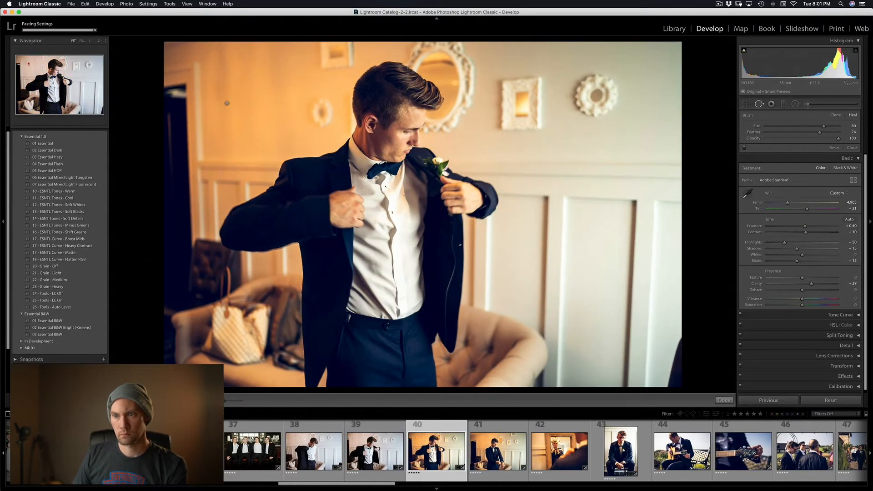
{"action": "left_click_drag", "start_coordinate": [227, 103], "coordinate": [238, 87]}
{"action": "key", "text": "Delete"}
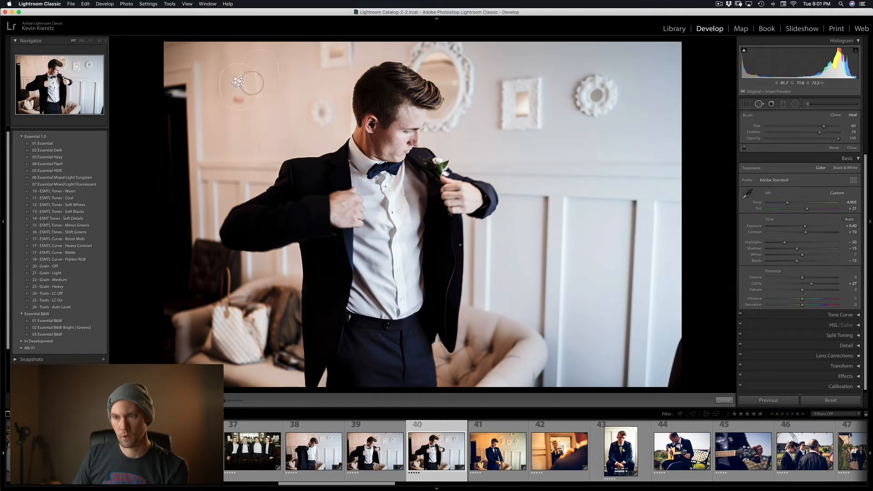
{"action": "left_click", "coordinate": [238, 91]}
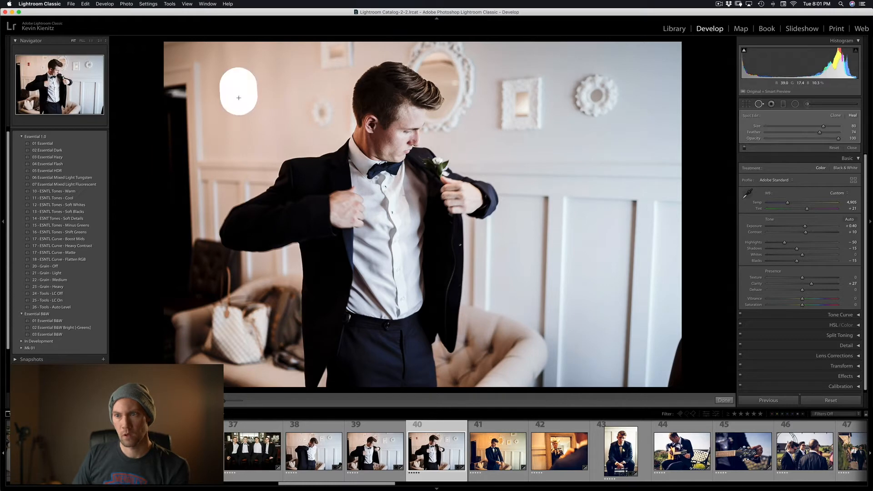
{"action": "key", "text": "Return"}
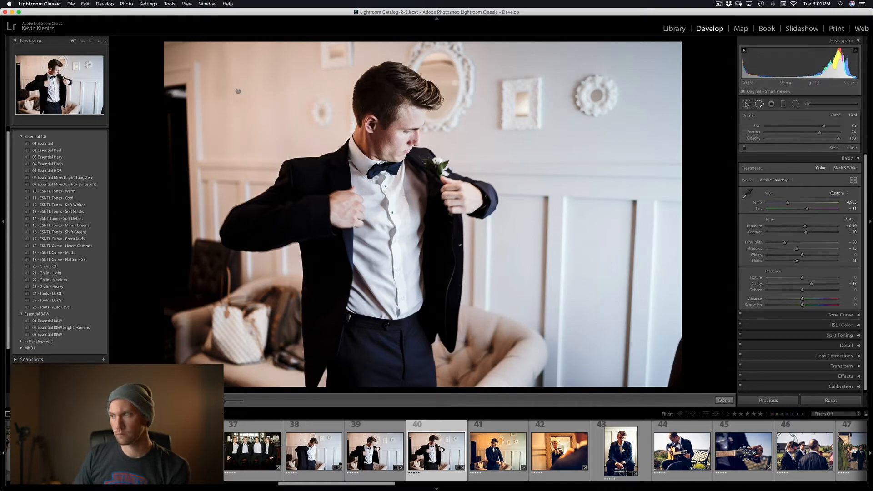
Apply the previous photo's settings to photo 41, the groom adjusting his watch.
{"action": "key", "text": "Right"}
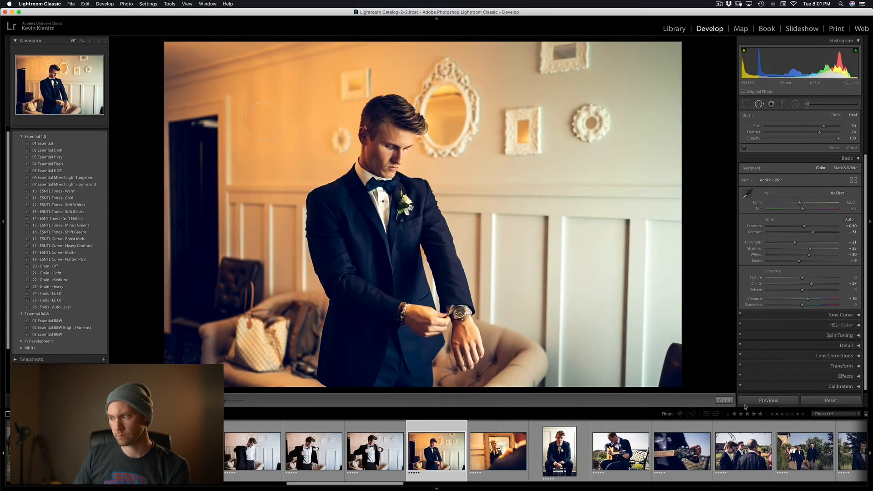
{"action": "left_click", "coordinate": [768, 400]}
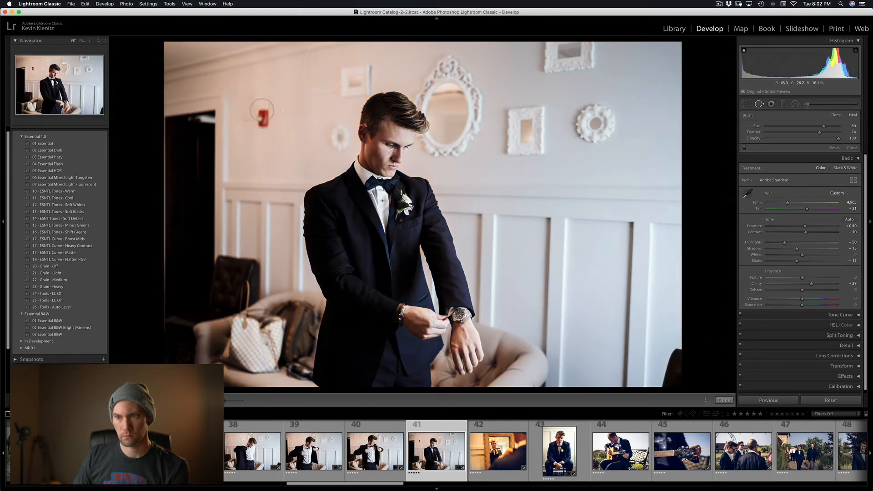
Try healing the red wall alarm in photo 41 with different spot placements and source areas, and discard the attempts.
{"action": "left_click_drag", "start_coordinate": [262, 113], "coordinate": [262, 120]}
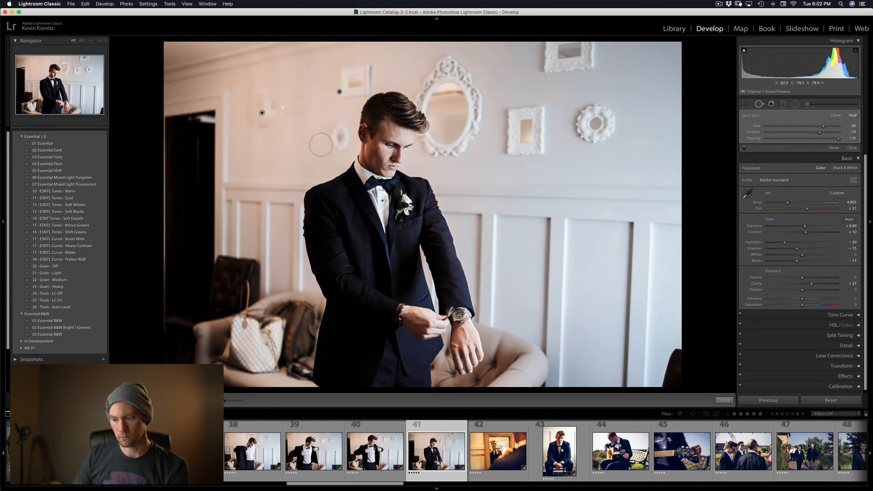
{"action": "key", "text": "super+z"}
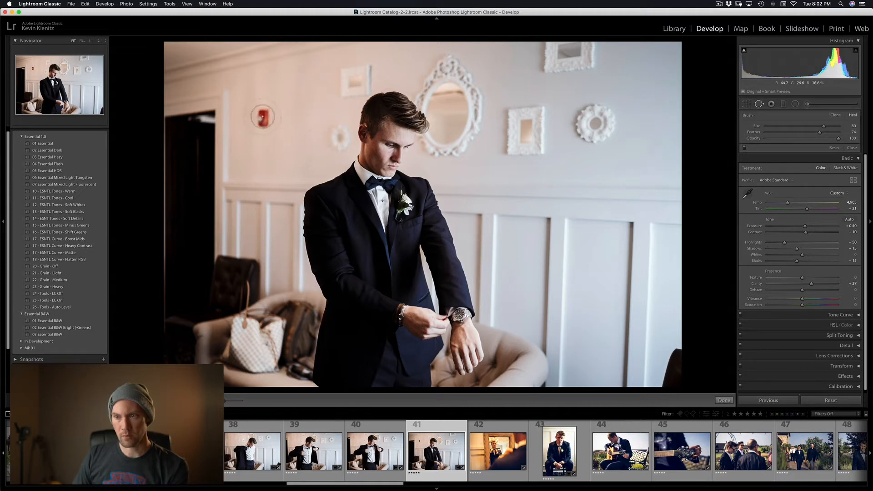
{"action": "left_click", "coordinate": [263, 118]}
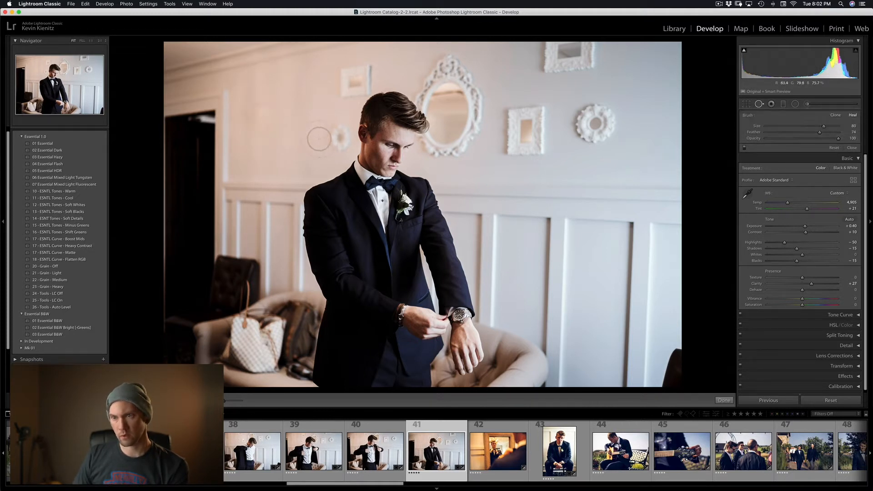
{"action": "left_click", "coordinate": [759, 104]}
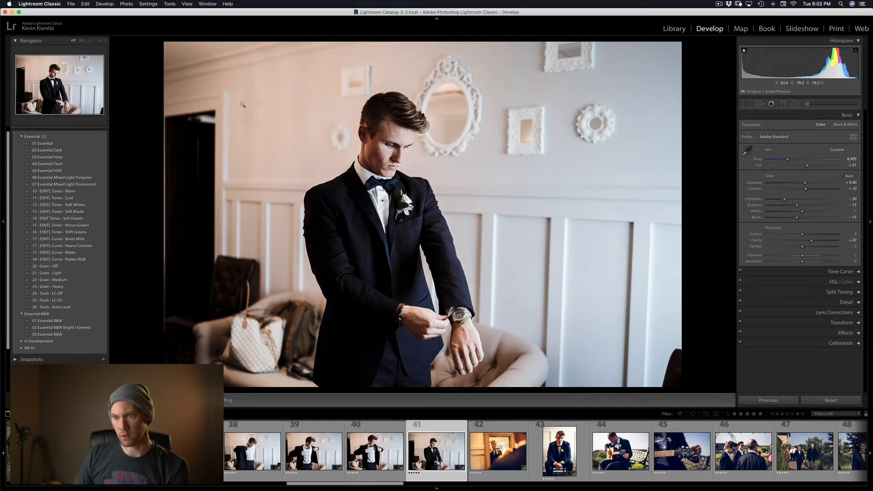
{"action": "key", "text": "q"}
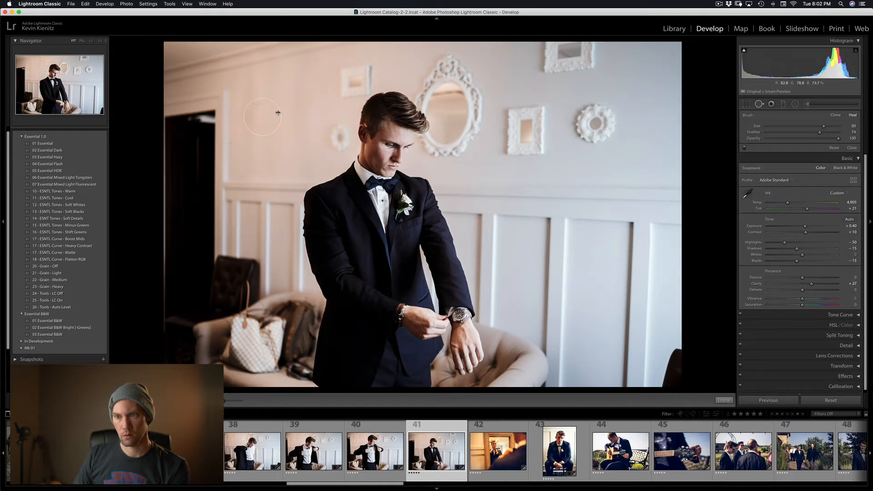
{"action": "key", "text": "Delete"}
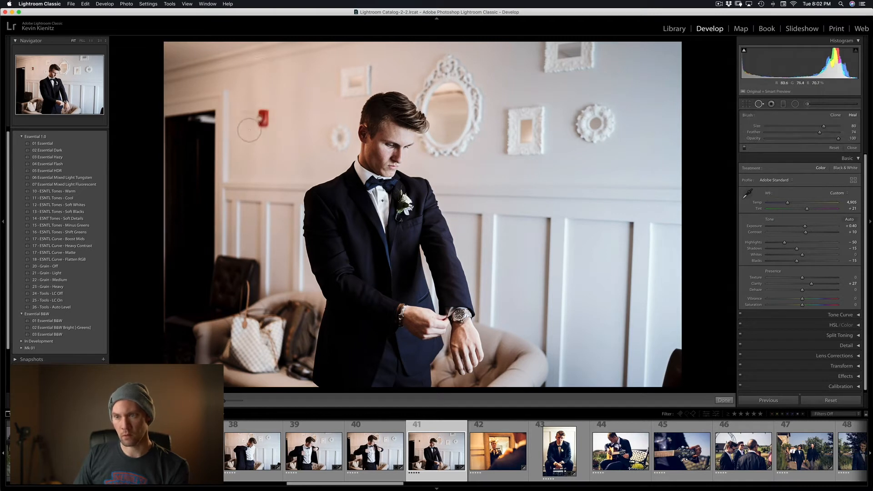
{"action": "left_click", "coordinate": [263, 115]}
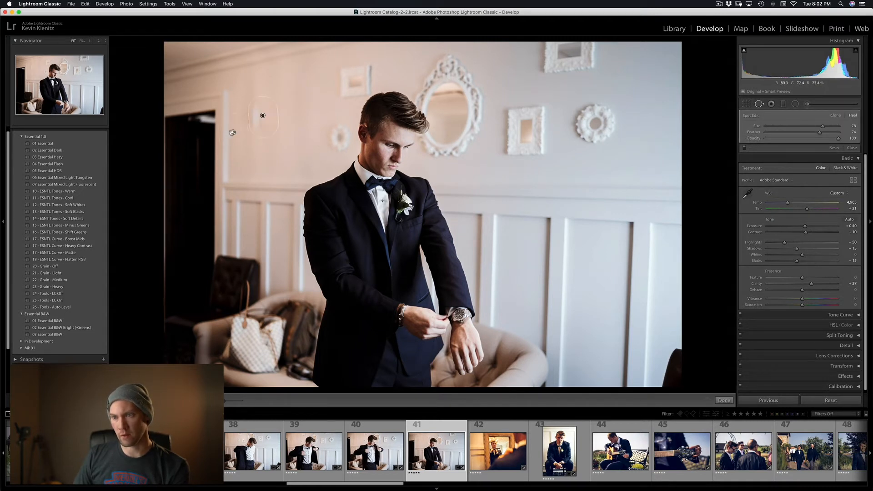
{"action": "mouse_move", "coordinate": [268, 131]}
{"action": "left_mouse_down"}
{"action": "mouse_move", "coordinate": [294, 107]}
{"action": "mouse_move", "coordinate": [295, 116]}
{"action": "left_mouse_up"}
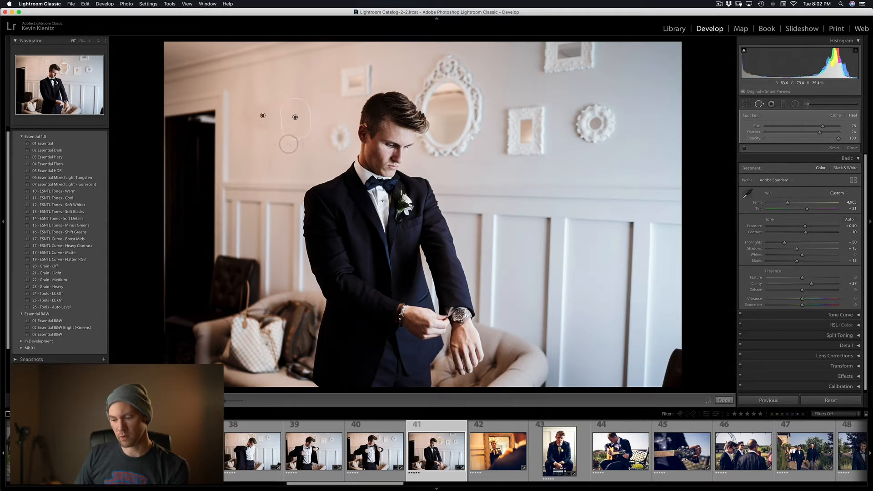
{"action": "key", "text": "Delete"}
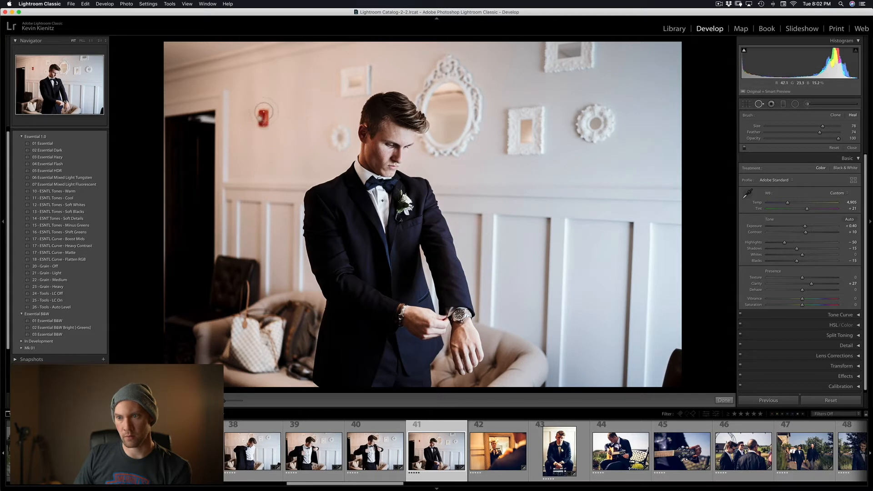
Heal away the red wall alarm in photo 41, sampling the plain wall between it and the small round frame, and close Spot Removal.
{"action": "left_click", "coordinate": [263, 116]}
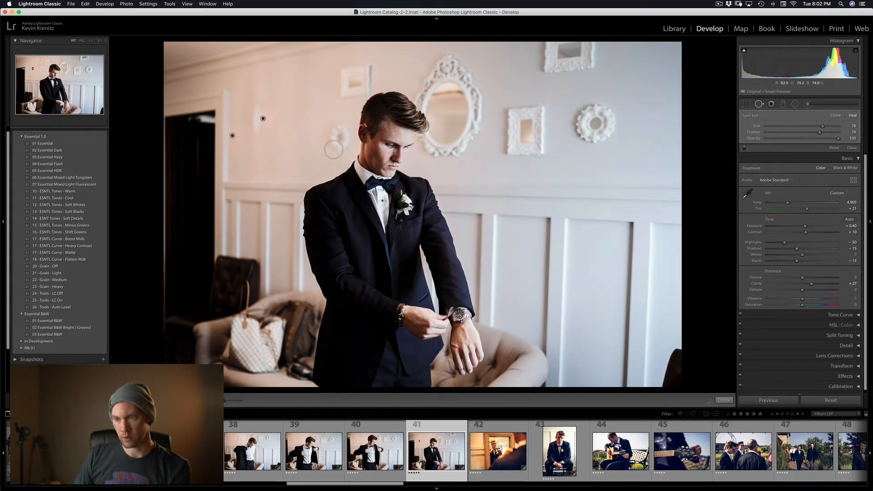
{"action": "mouse_move", "coordinate": [232, 136]}
{"action": "left_mouse_down"}
{"action": "mouse_move", "coordinate": [277, 129]}
{"action": "mouse_move", "coordinate": [299, 113]}
{"action": "left_mouse_up"}
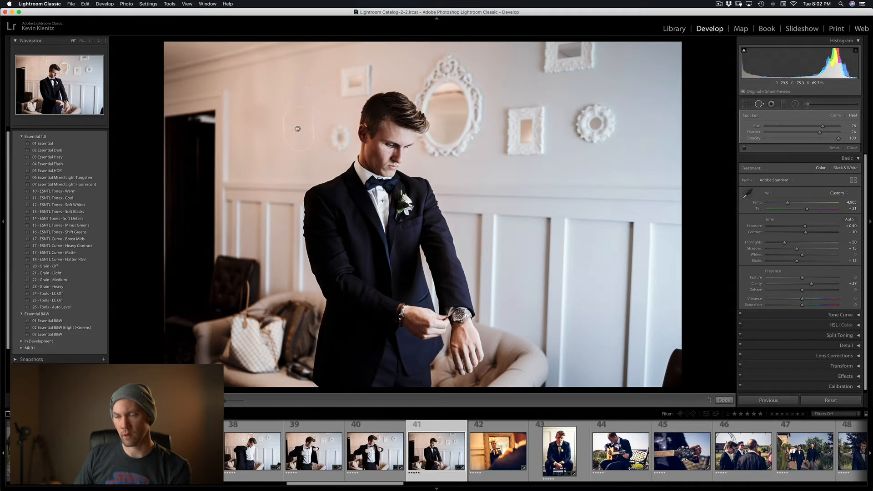
{"action": "key", "text": "Return"}
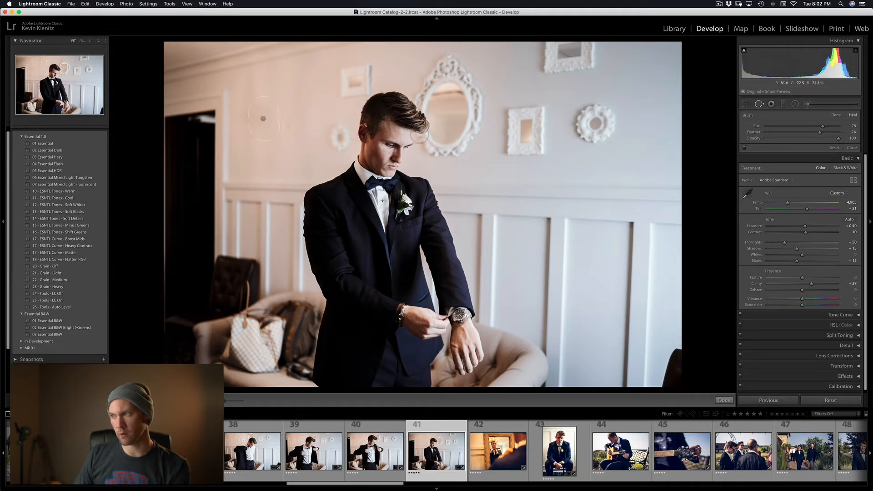
{"action": "left_click", "coordinate": [759, 105]}
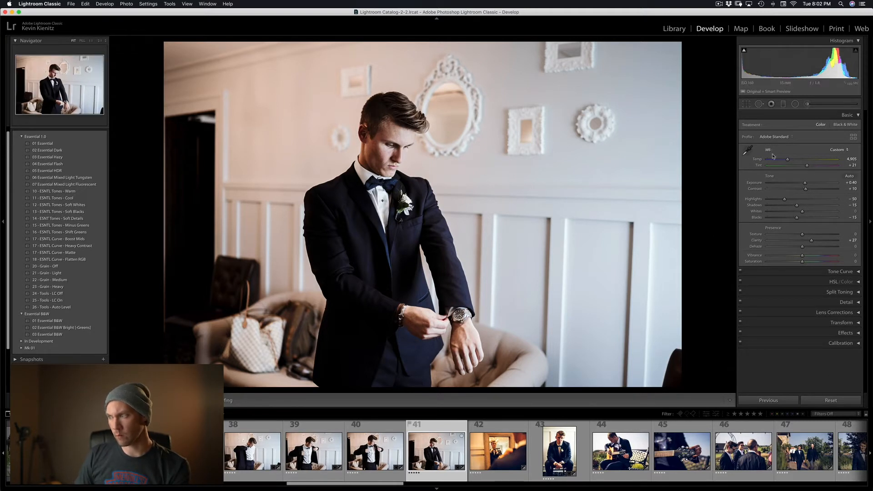
Warm the temperature of photo 41 to 5,575 and advance to photo 42.
{"action": "left_click_drag", "start_coordinate": [792, 161], "coordinate": [793, 161]}
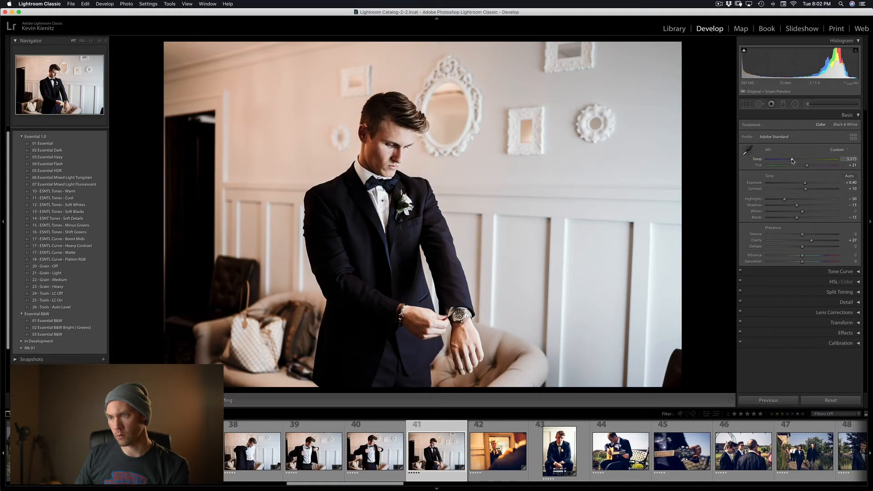
{"action": "key", "text": "Right"}
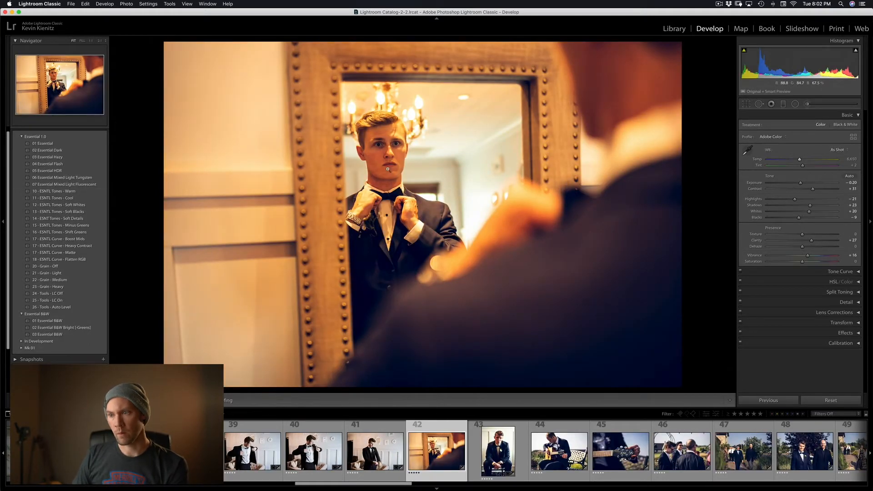
Set photo 42's white balance to Auto and apply the 07 Essential Mixed Light Fluorescent preset.
{"action": "left_click", "coordinate": [841, 149]}
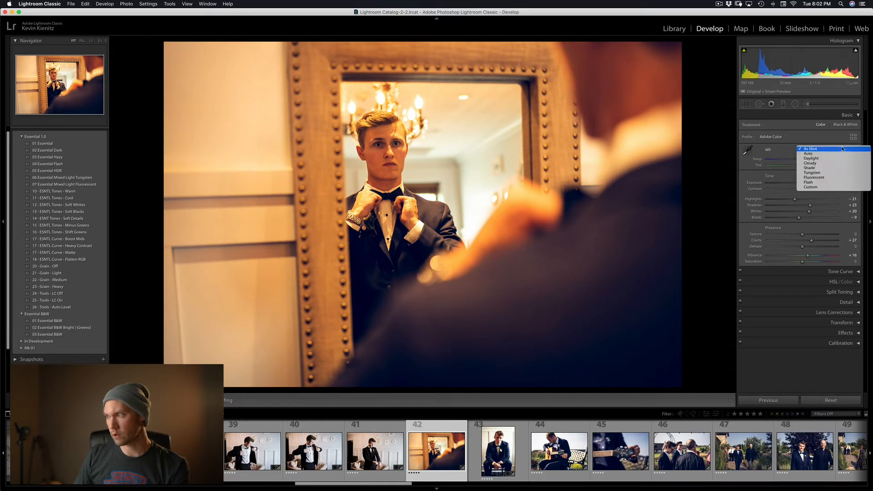
{"action": "left_click", "coordinate": [808, 153]}
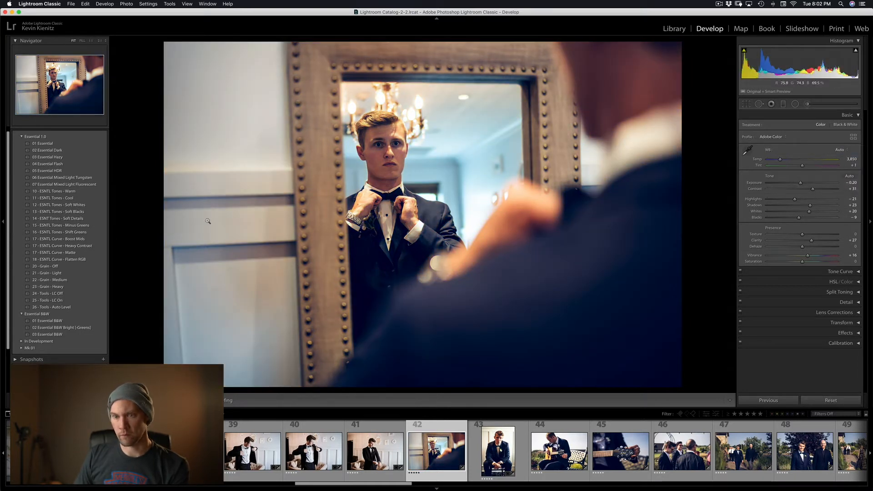
{"action": "left_click", "coordinate": [85, 184]}
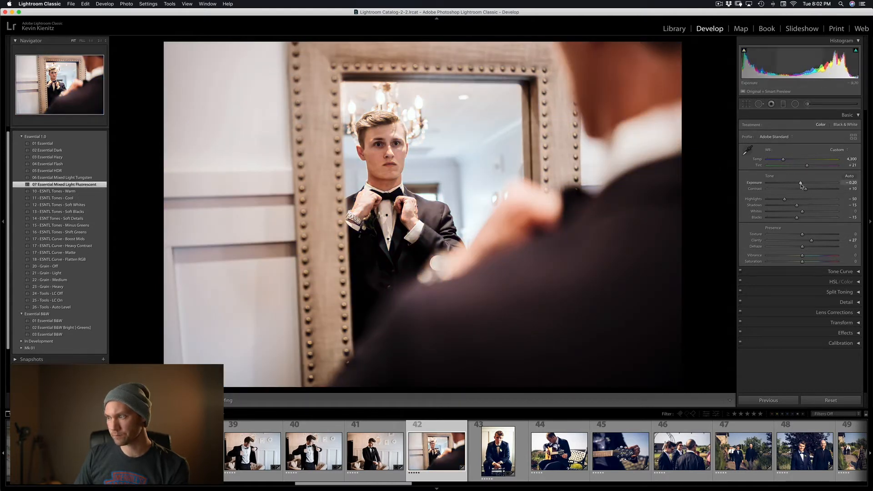
Raise the exposure of photo 42 to about +0.05, warm its temperature to 4,613, and advance to photo 43.
{"action": "left_click_drag", "start_coordinate": [801, 184], "coordinate": [803, 184]}
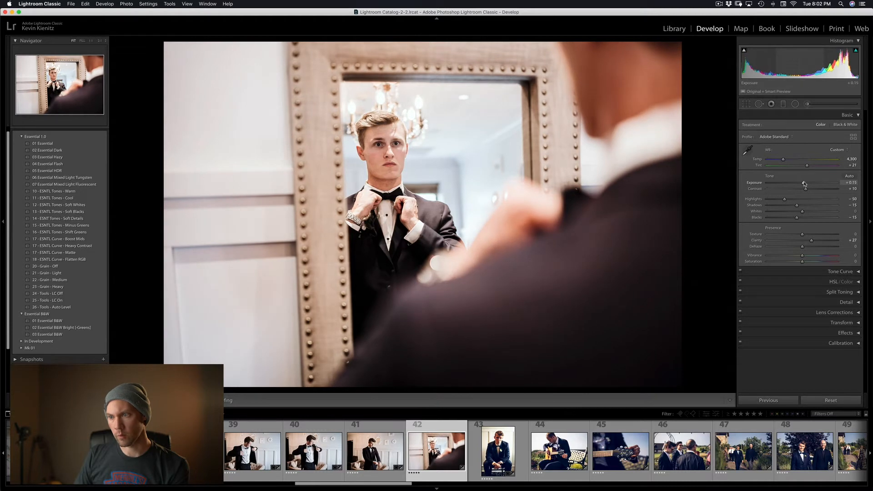
{"action": "left_click_drag", "start_coordinate": [787, 161], "coordinate": [803, 185]}
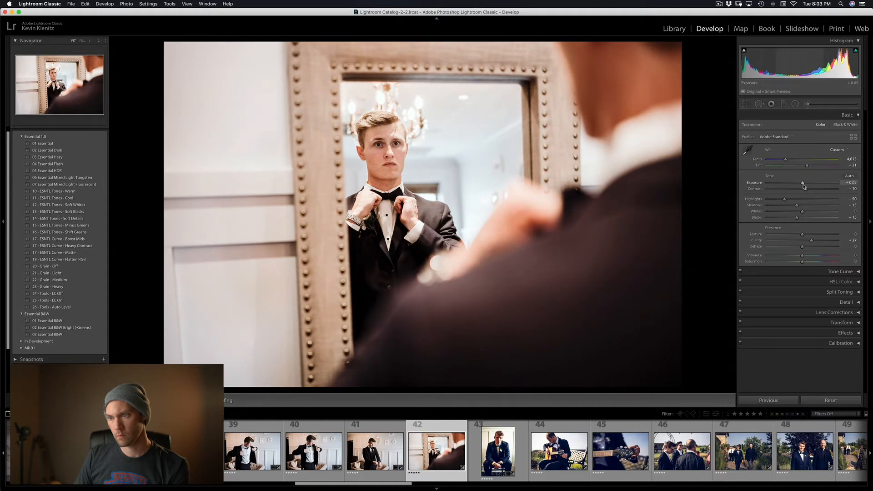
{"action": "key", "text": "Right"}
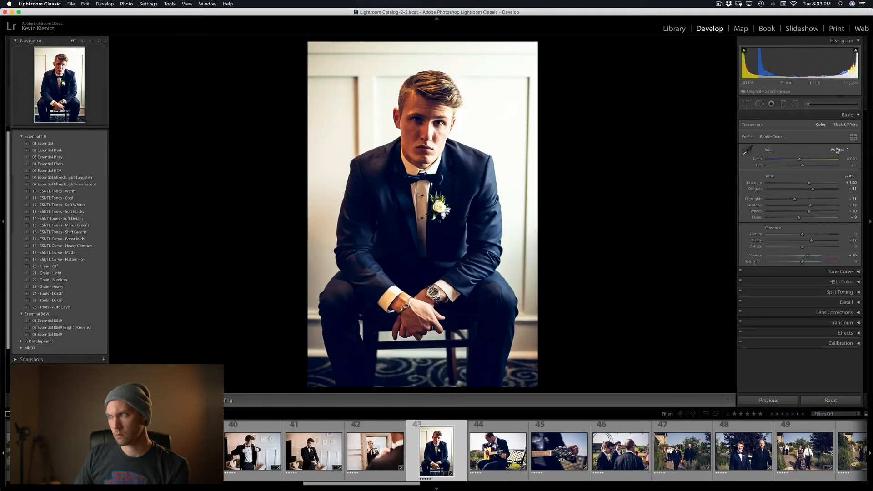
Set the white balance of photo 43, the seated groom portrait, to Auto and check the suit sleeve close up.
{"action": "left_click", "coordinate": [835, 149]}
{"action": "left_click", "coordinate": [831, 155]}
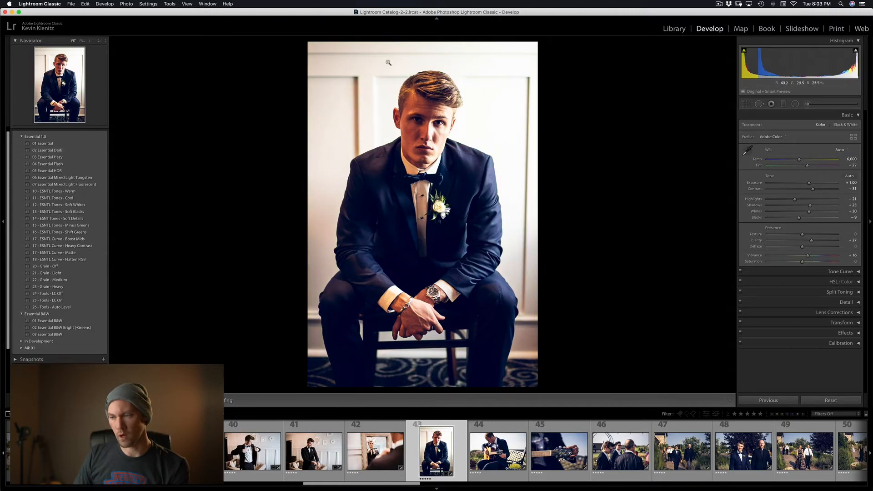
{"action": "left_click", "coordinate": [505, 226]}
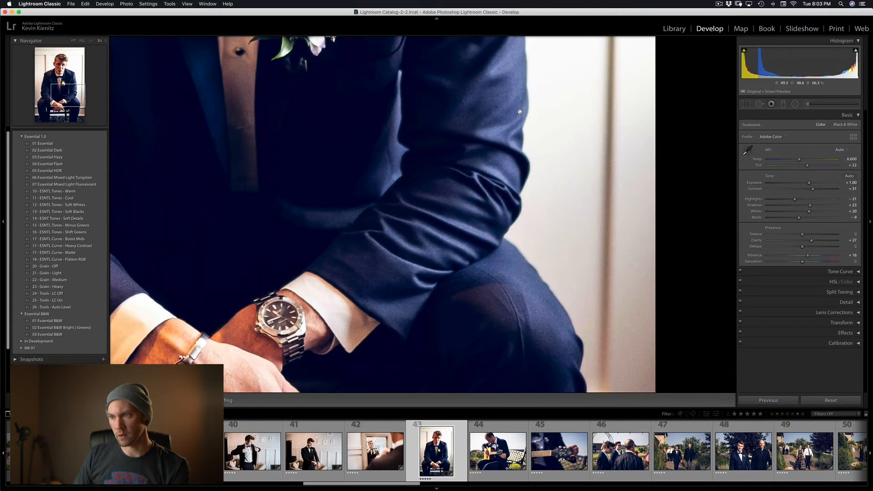
{"action": "left_click", "coordinate": [551, 90]}
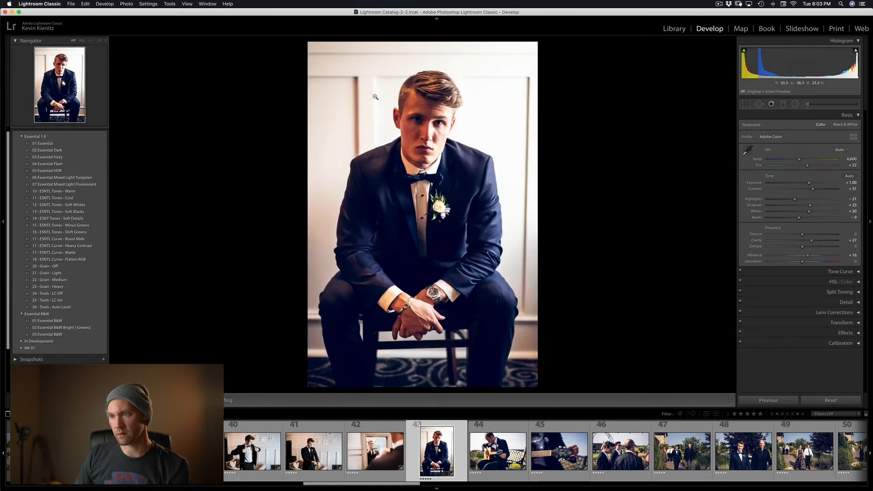
Convert photo 43 to black and white with the 01 Essential B&W preset, nudge its exposure up slightly, and advance to photo 44.
{"action": "left_click", "coordinate": [38, 328]}
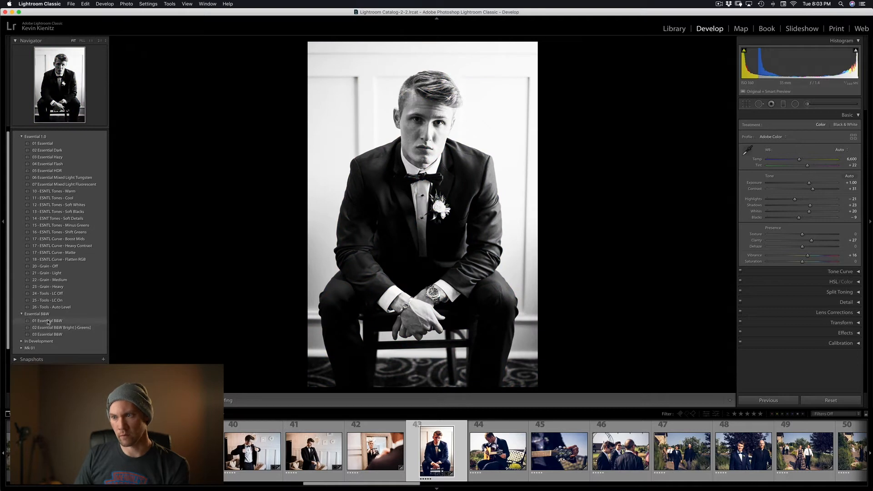
{"action": "left_click", "coordinate": [48, 321]}
{"action": "left_click", "coordinate": [48, 321]}
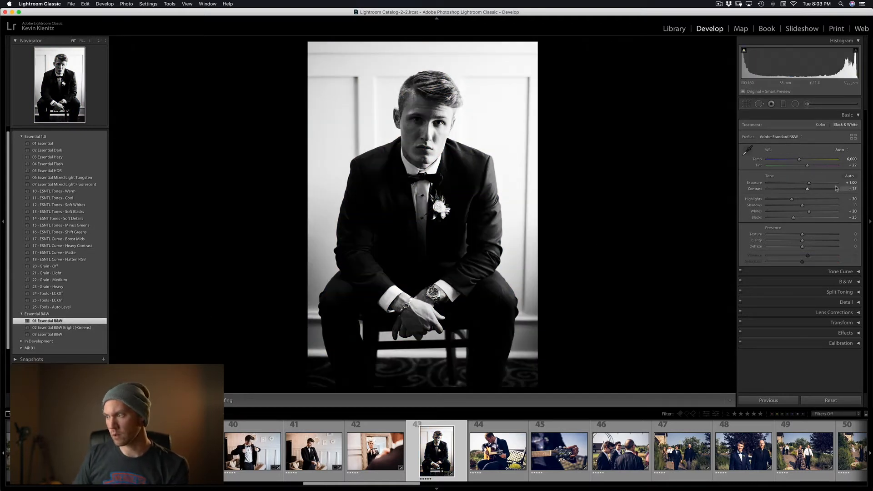
{"action": "left_click_drag", "start_coordinate": [809, 185], "coordinate": [810, 185]}
{"action": "key", "text": "Right"}
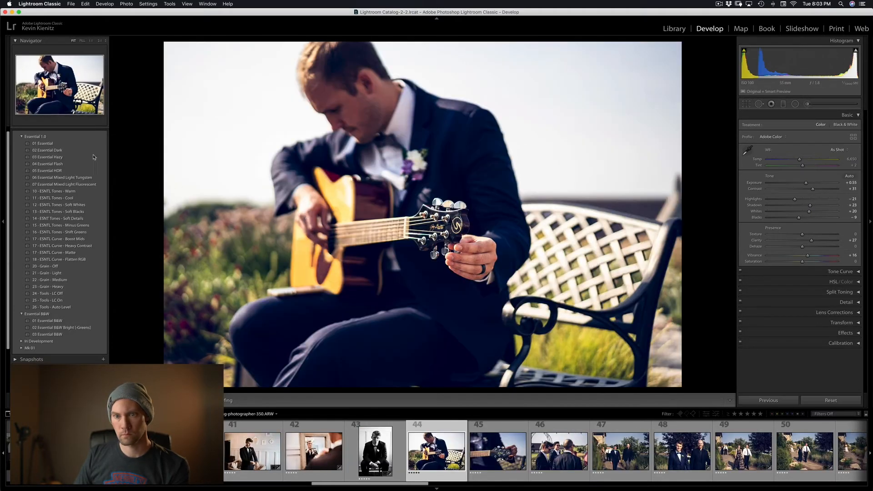
Give photo 44 the 01 Essential preset and Auto white balance, apply the same settings to photo 45, and advance to photo 46.
{"action": "left_click", "coordinate": [74, 145]}
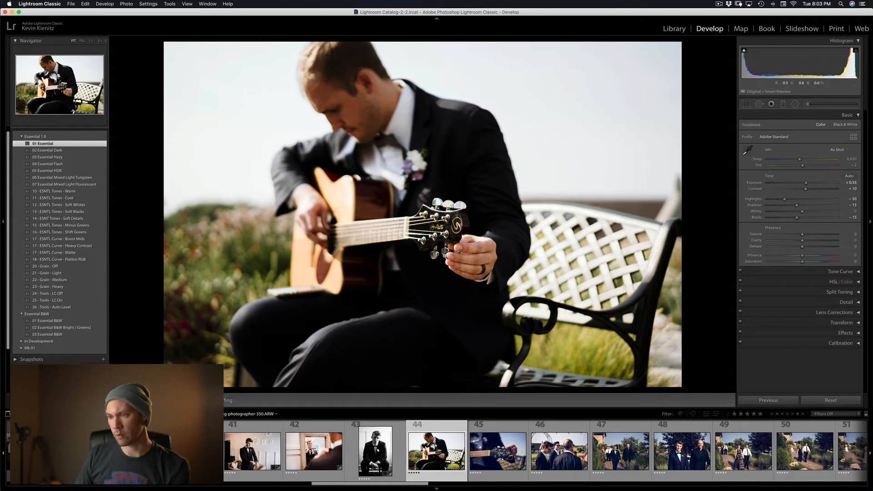
{"action": "left_click", "coordinate": [840, 149]}
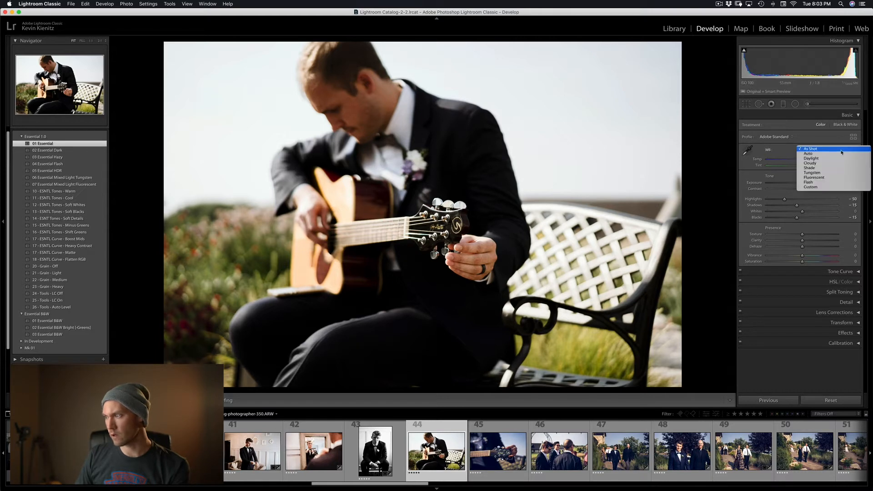
{"action": "left_click", "coordinate": [839, 155]}
{"action": "key", "text": "Right"}
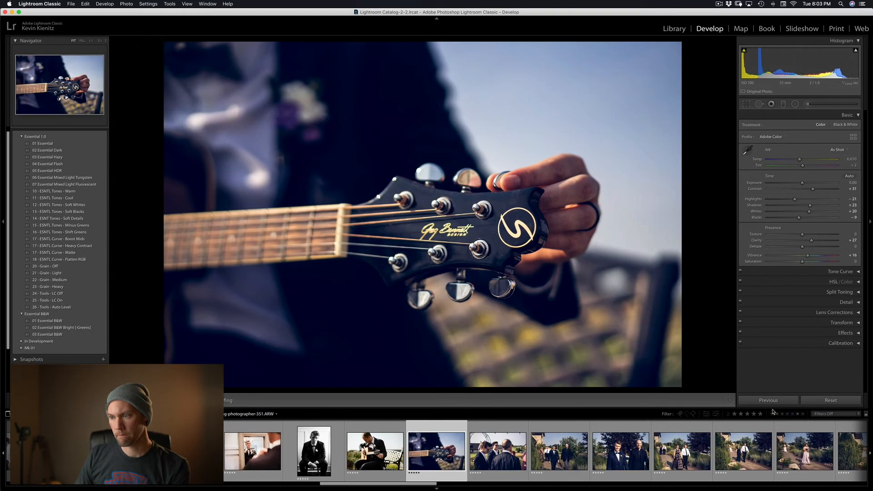
{"action": "left_click", "coordinate": [769, 401]}
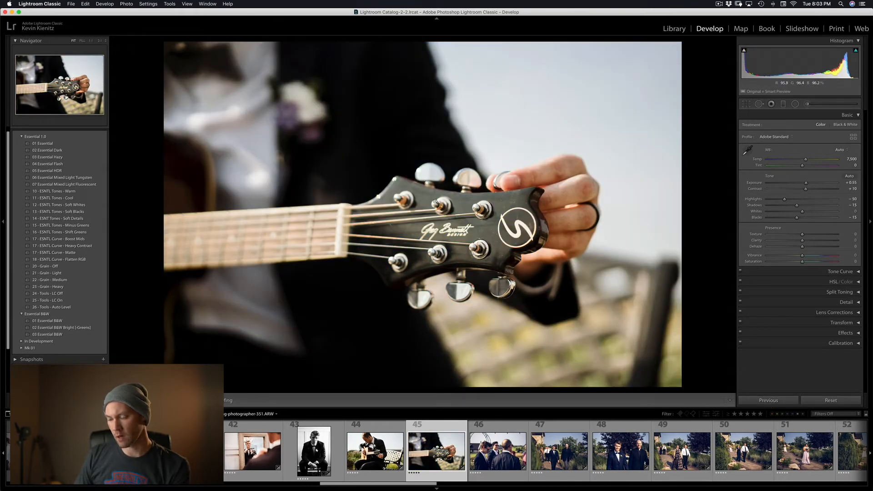
{"action": "key", "text": "Right"}
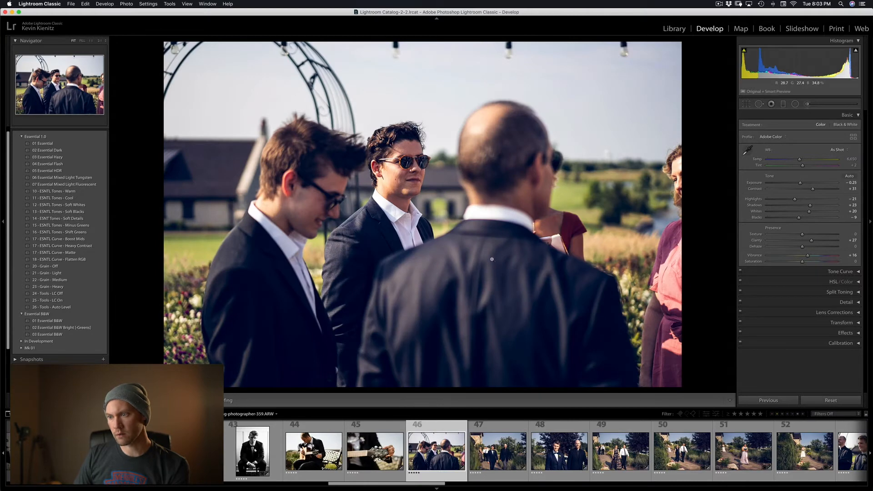
Set the white balance of photo 46, the group under the arch, to Auto, apply the 01 Essential preset, and advance to photo 47.
{"action": "left_click", "coordinate": [837, 149]}
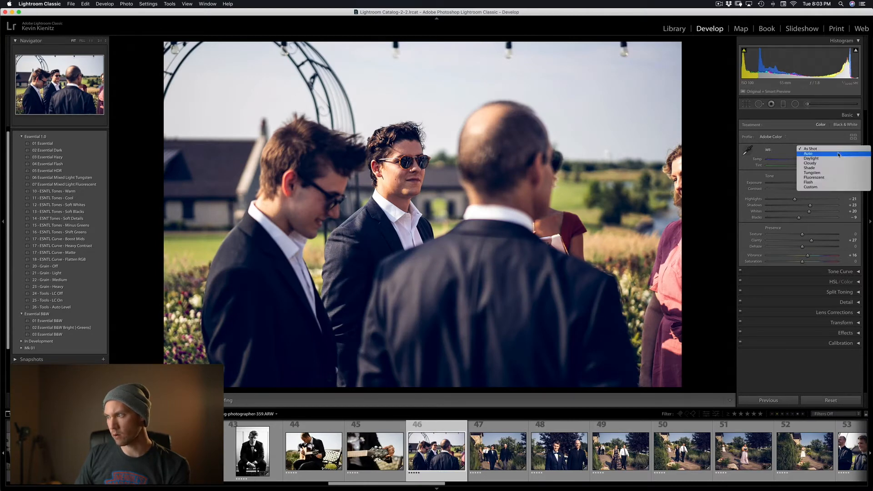
{"action": "left_click", "coordinate": [819, 157]}
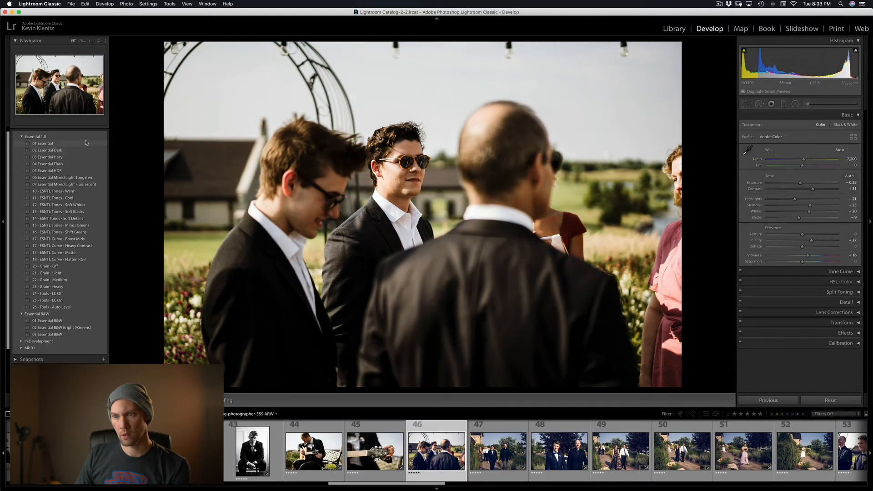
{"action": "left_click", "coordinate": [45, 143]}
{"action": "key", "text": "Right"}
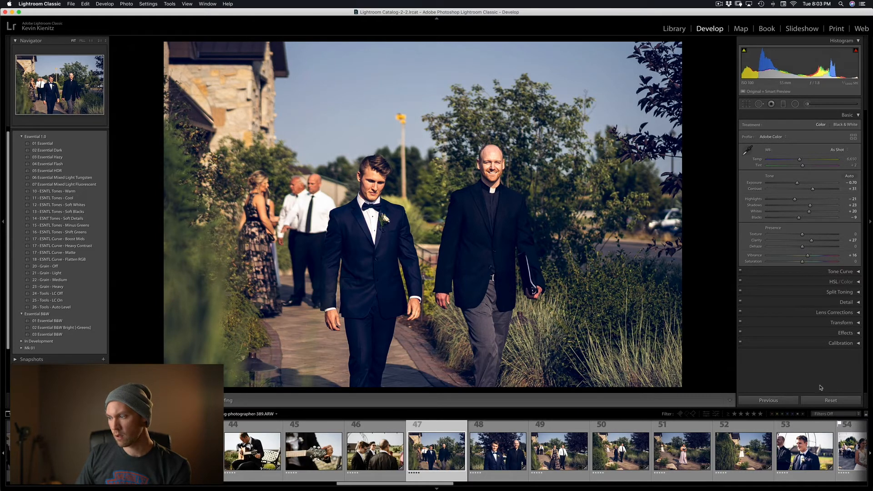
Set photo 47, the groom and pastor walking the path, to Auto white balance with the 01 Essential preset, and open photo 48.
{"action": "left_click", "coordinate": [837, 151]}
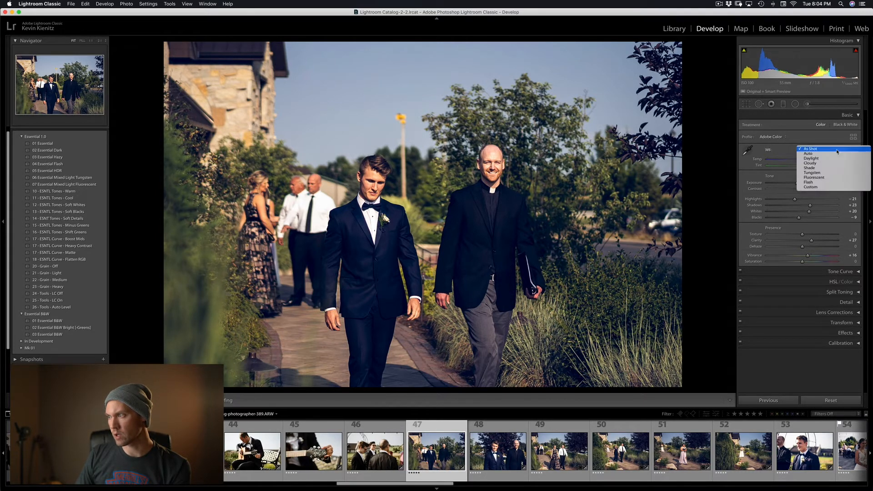
{"action": "left_click", "coordinate": [837, 156]}
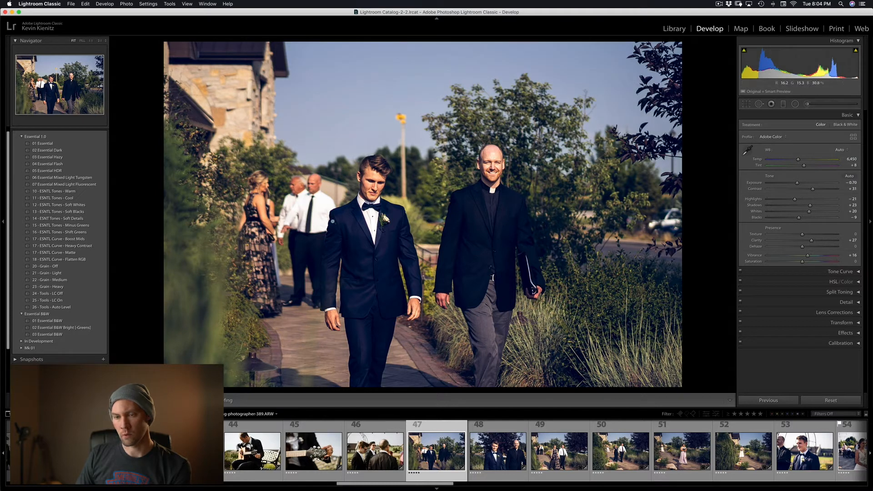
{"action": "left_click", "coordinate": [89, 145]}
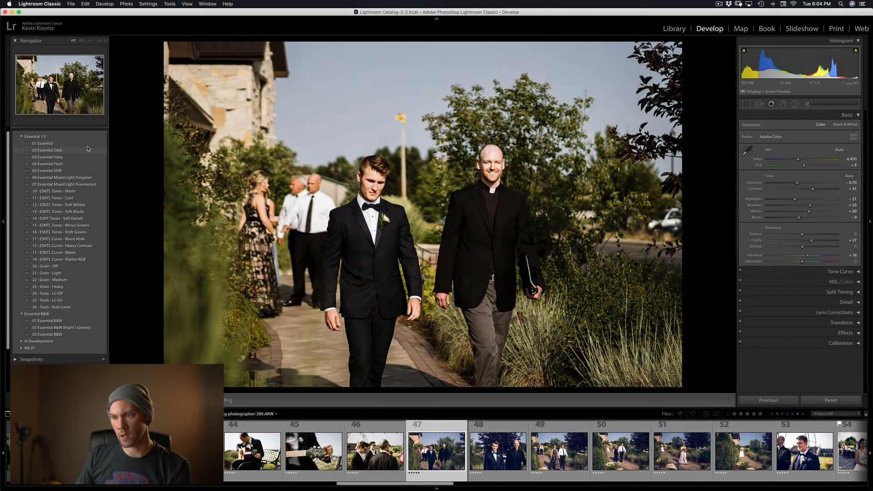
{"action": "left_click", "coordinate": [88, 144]}
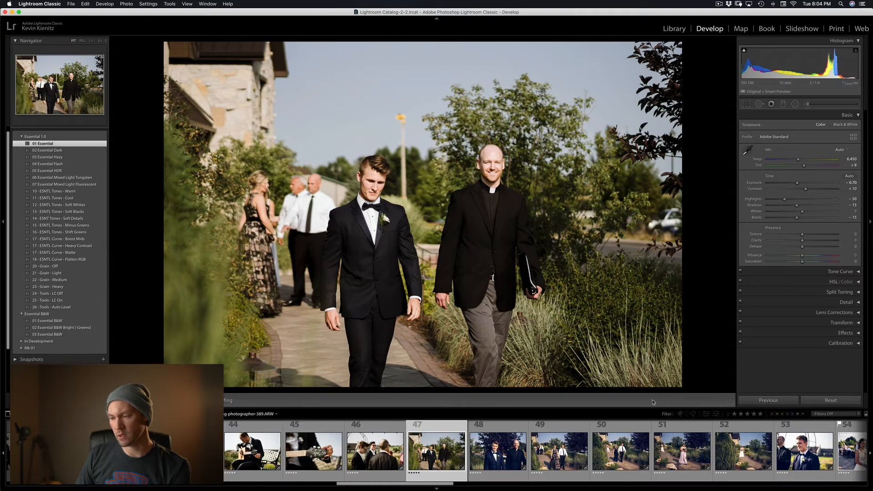
{"action": "left_click", "coordinate": [507, 463]}
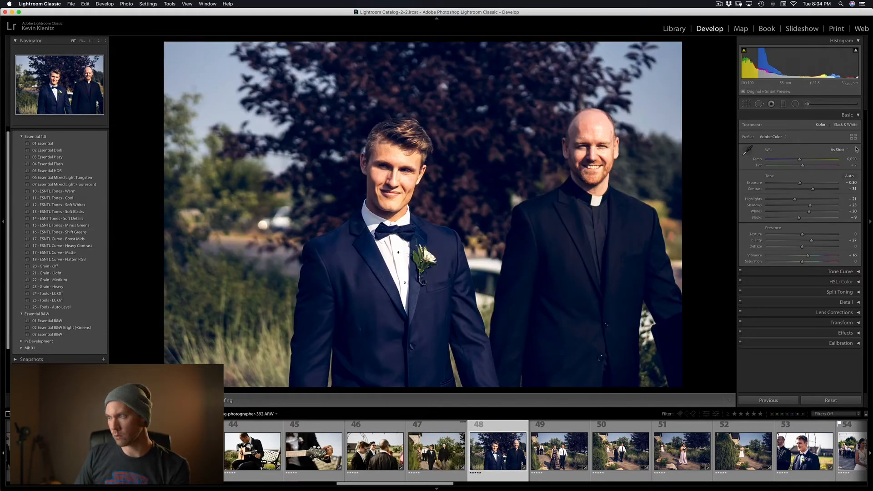
Set photo 48, the closer shot of groom and pastor, to Auto white balance with the 01 Essential preset, and advance to photo 49.
{"action": "left_click", "coordinate": [836, 150]}
{"action": "left_click", "coordinate": [833, 154]}
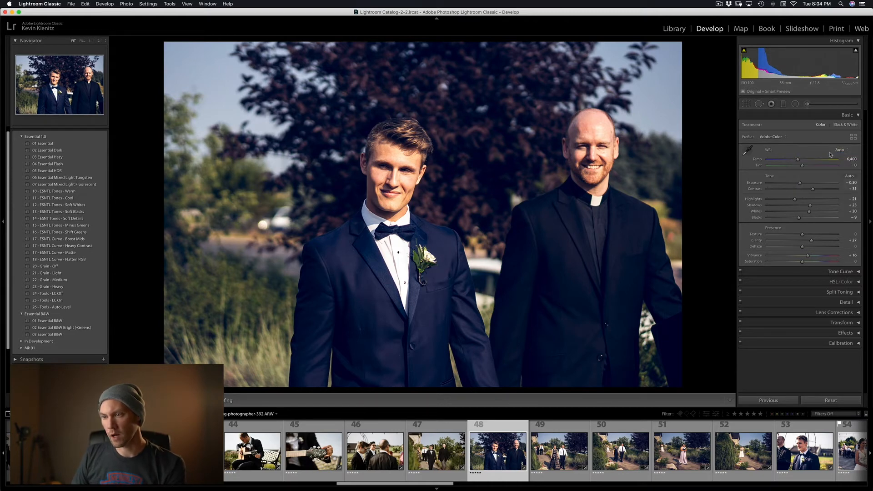
{"action": "left_click", "coordinate": [83, 145]}
{"action": "key", "text": "Right"}
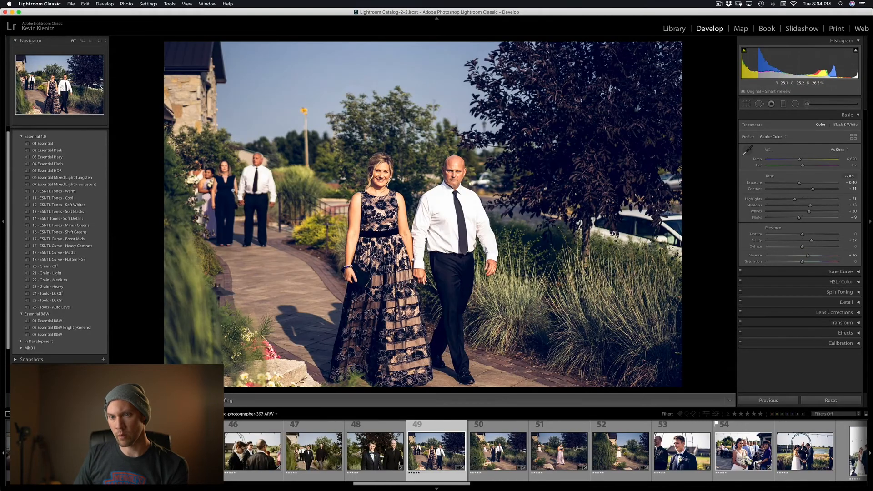
Apply the 01 Essential preset and Auto white balance to photo 49, lower its exposure to about -0.60, and advance to photo 50.
{"action": "left_click", "coordinate": [54, 144]}
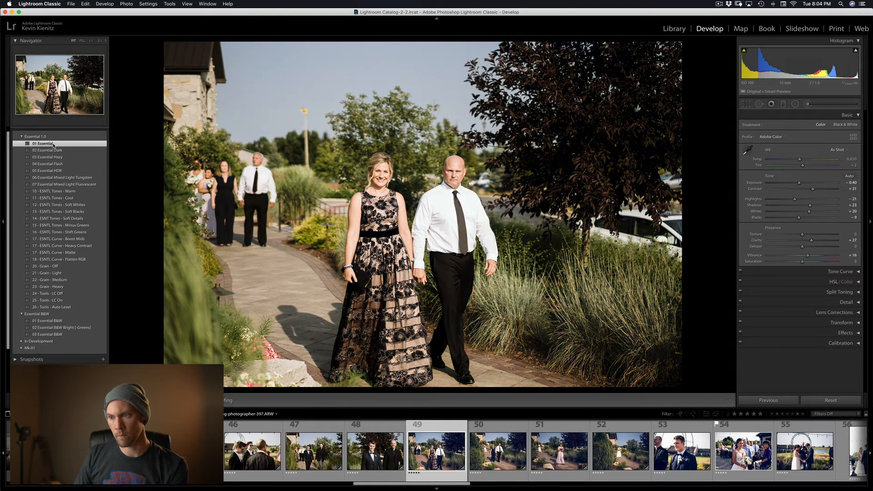
{"action": "left_click", "coordinate": [838, 150]}
{"action": "left_click", "coordinate": [832, 157]}
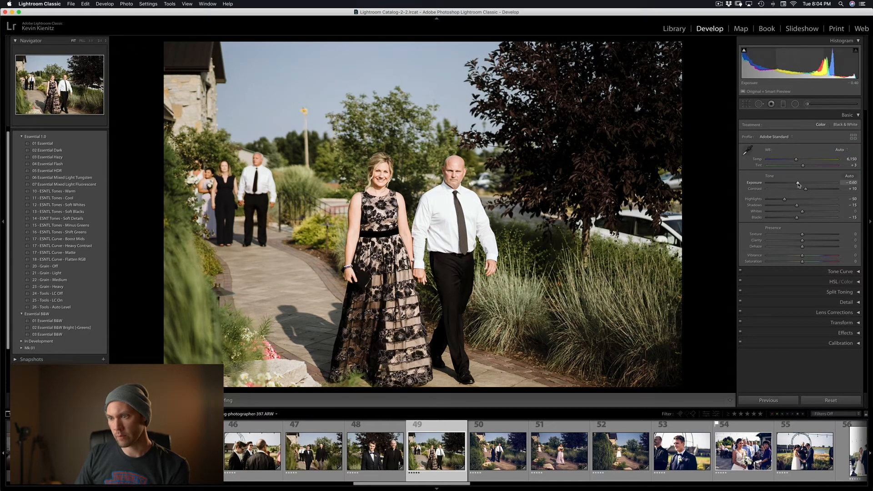
{"action": "left_click_drag", "start_coordinate": [799, 182], "coordinate": [799, 184]}
{"action": "key", "text": "Right"}
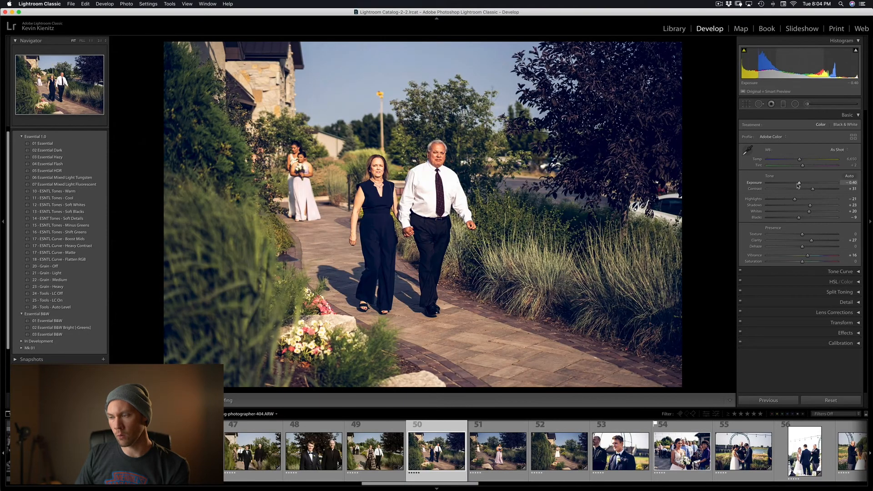
Set the white balance of the photo of the couple walking on the path to Auto and apply the 01 Essential preset.
{"action": "left_click", "coordinate": [838, 150]}
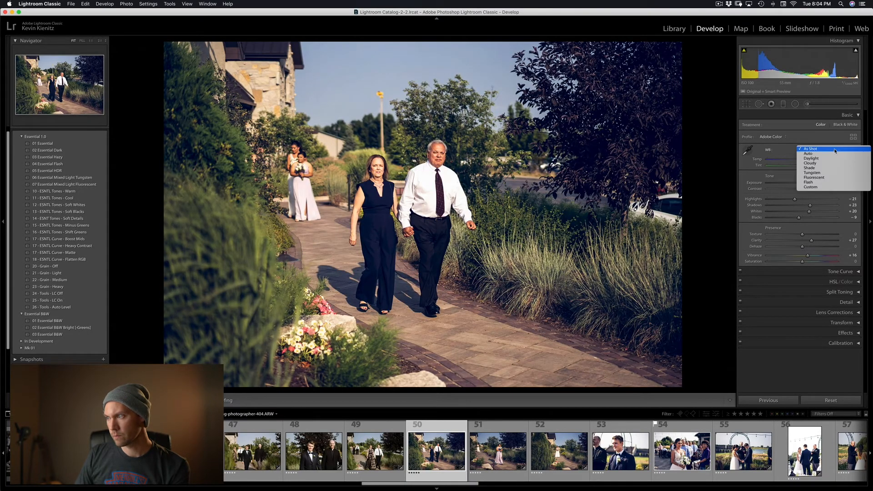
{"action": "left_click", "coordinate": [833, 156]}
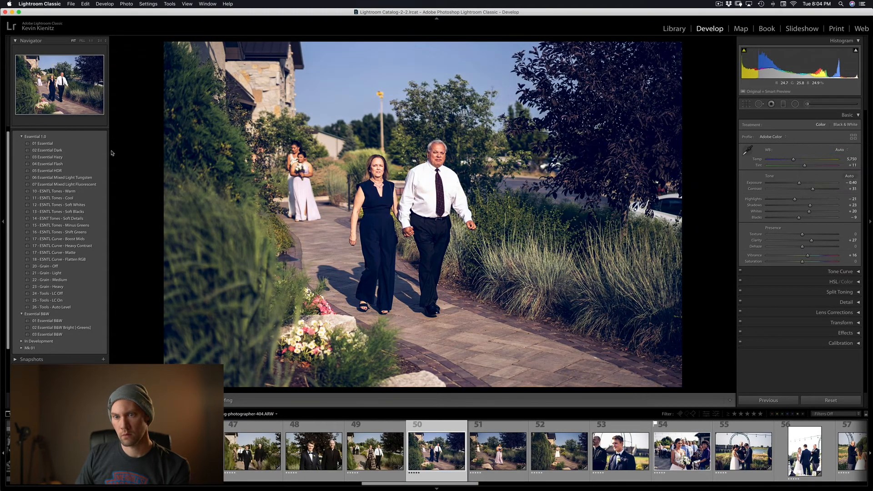
{"action": "left_click", "coordinate": [71, 144]}
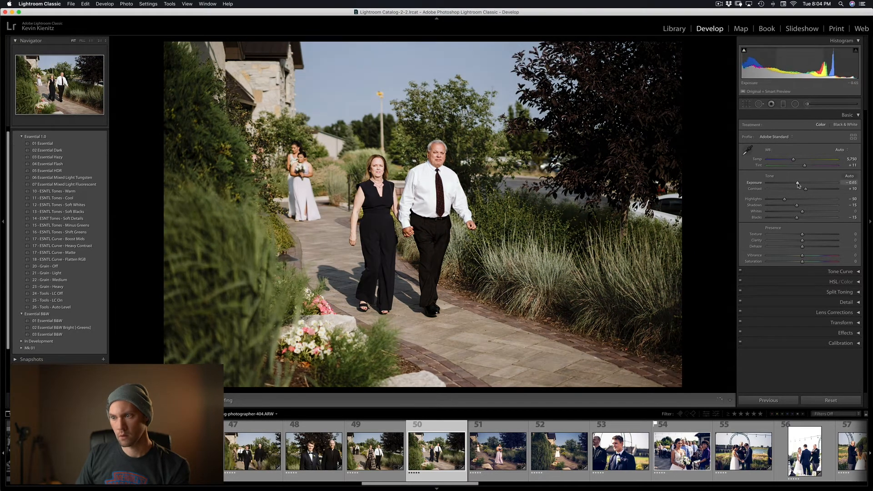
On the next photo, the bridesmaid on the path, set the white balance to Auto and apply the 01 Essential preset.
{"action": "key", "text": "Right"}
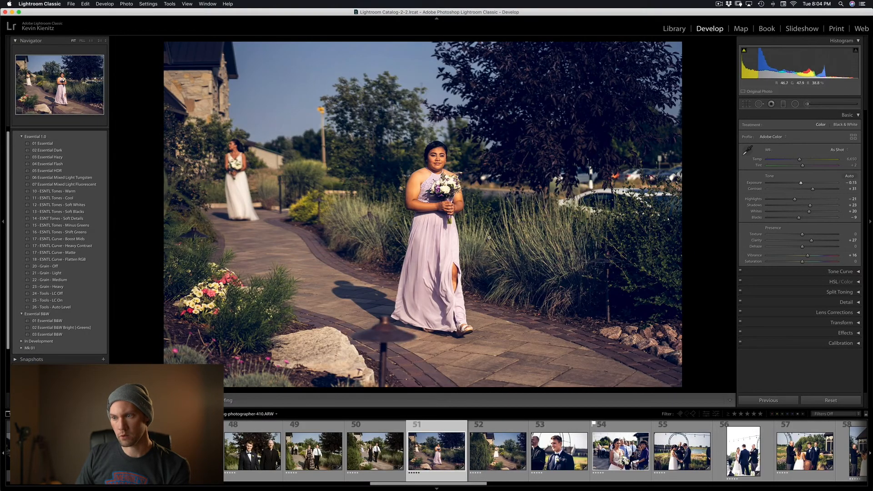
{"action": "left_click", "coordinate": [841, 150]}
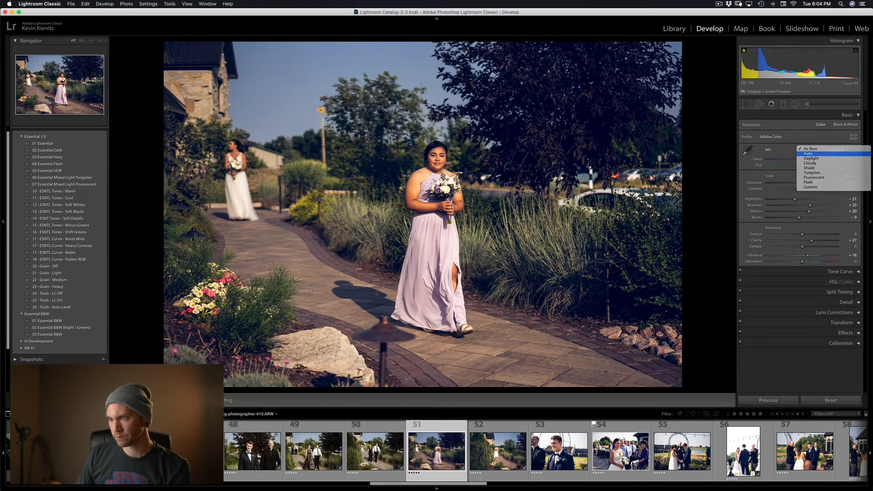
{"action": "left_click", "coordinate": [836, 156]}
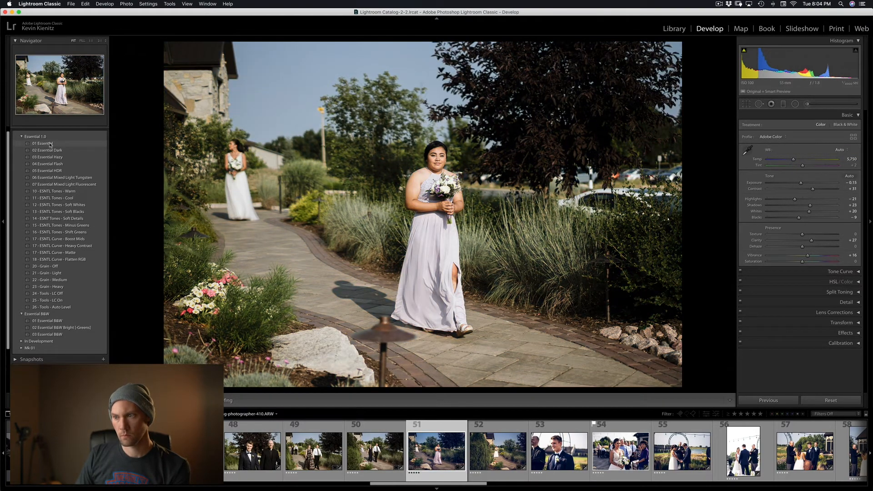
{"action": "left_click", "coordinate": [50, 144]}
Apply the previous photo's settings to the next shot, the bride alone on the path, and lower its exposure to −0.35.
{"action": "key", "text": "Right"}
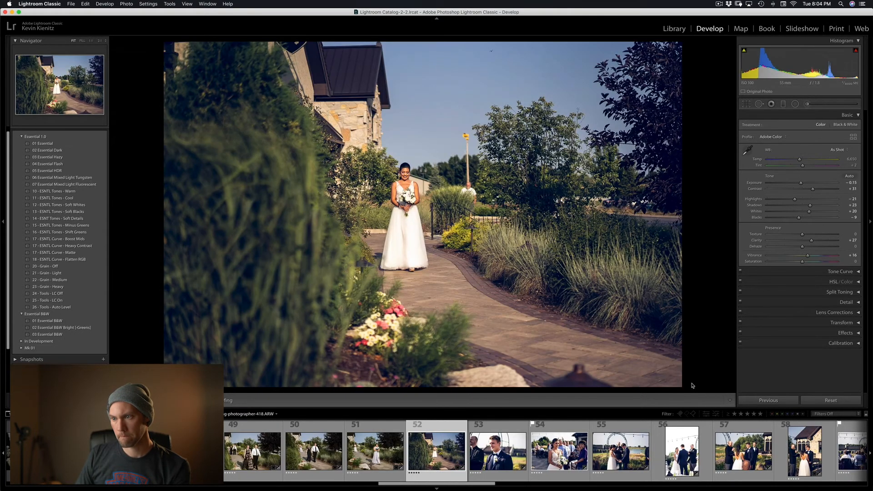
{"action": "left_click", "coordinate": [767, 400]}
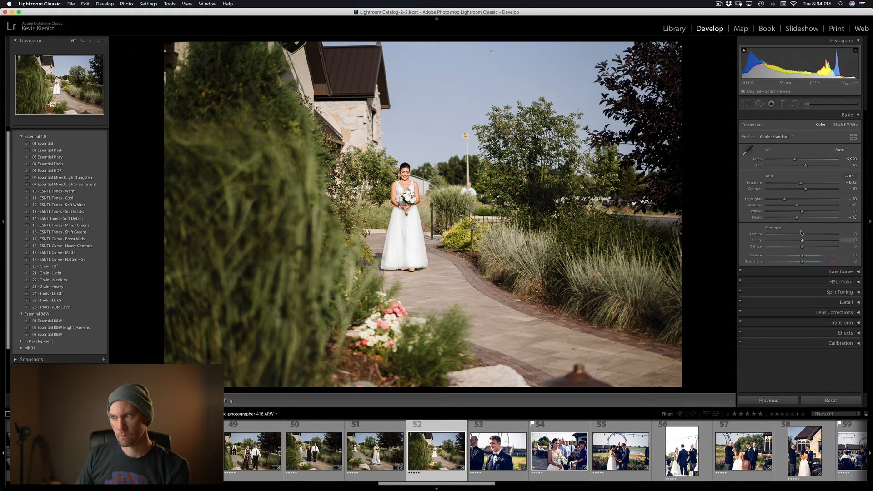
{"action": "left_click_drag", "start_coordinate": [801, 183], "coordinate": [795, 161]}
Set the bride-on-the-path photo's white balance to Auto, with the temperature fine-tuned to about 5,678.
{"action": "left_click", "coordinate": [835, 150]}
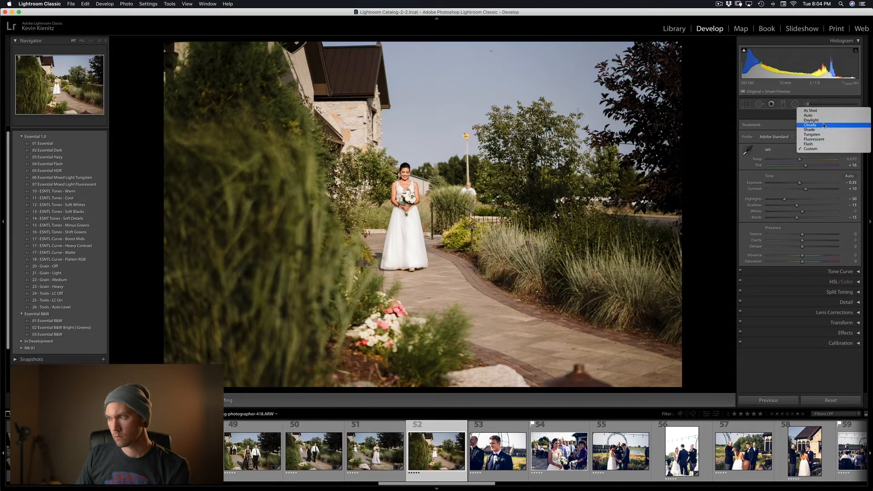
{"action": "left_click", "coordinate": [827, 115]}
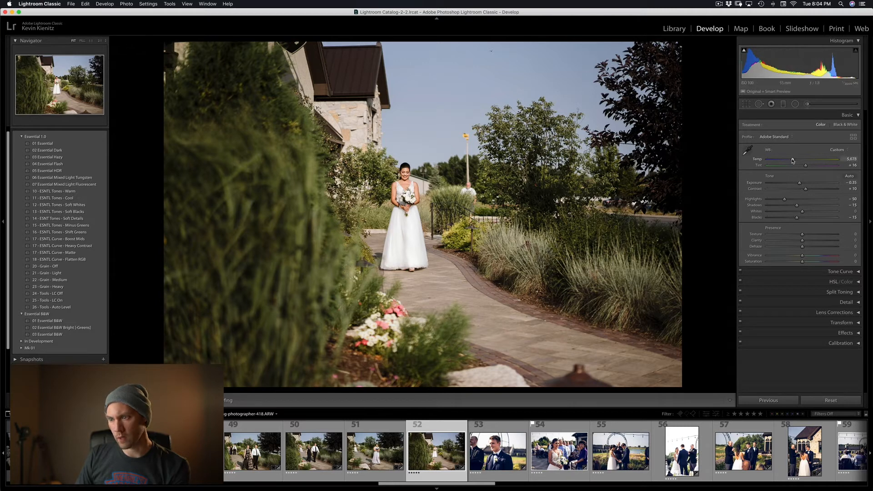
{"action": "left_click_drag", "start_coordinate": [792, 160], "coordinate": [792, 161]}
On the groom close-up that follows, apply the 01 Essential preset and set the white balance to Auto.
{"action": "key", "text": "Right"}
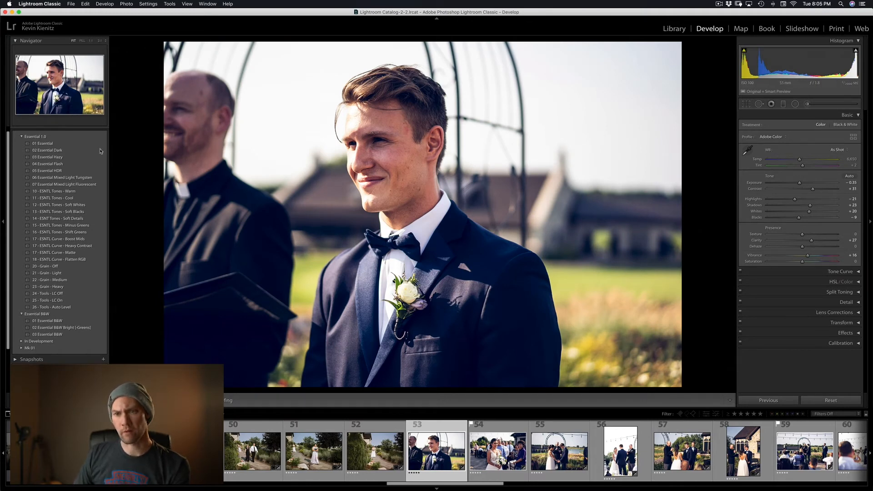
{"action": "left_click", "coordinate": [82, 145]}
{"action": "left_click", "coordinate": [83, 144]}
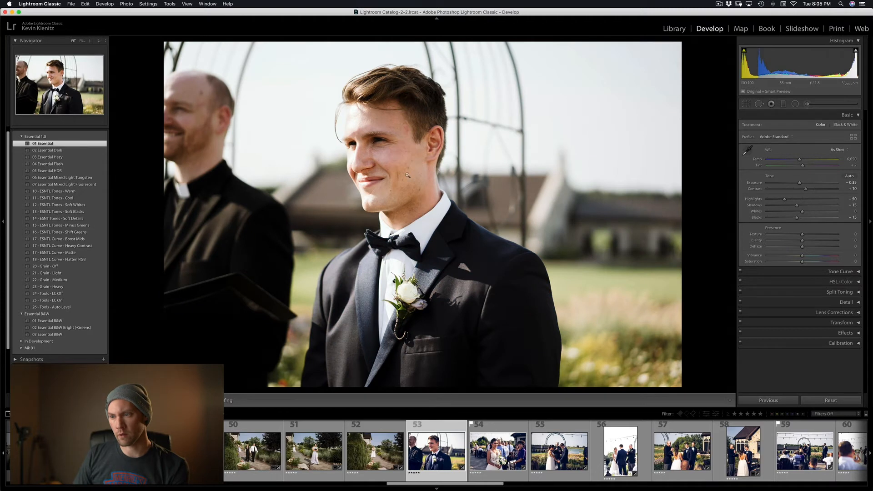
{"action": "left_click", "coordinate": [833, 151]}
{"action": "left_click", "coordinate": [818, 153]}
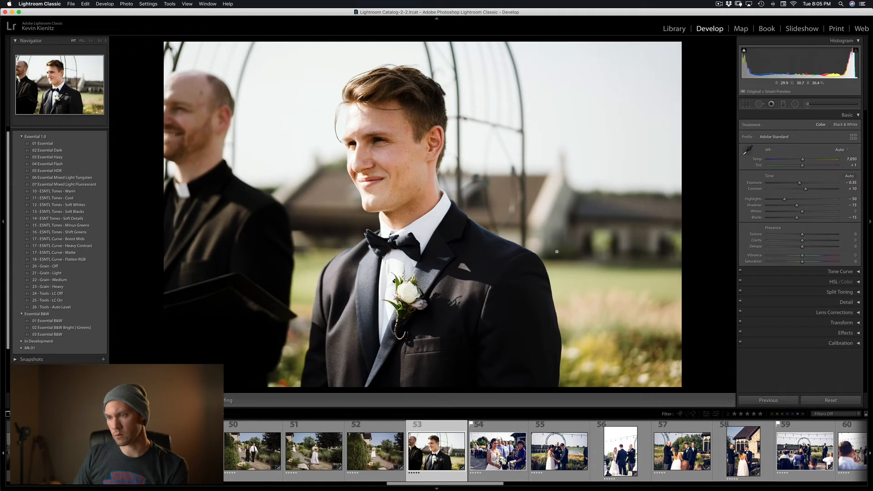
Apply the previous photo's settings to the bride-with-bouquet photo and to the ceremony photo under the arch.
{"action": "key", "text": "Right"}
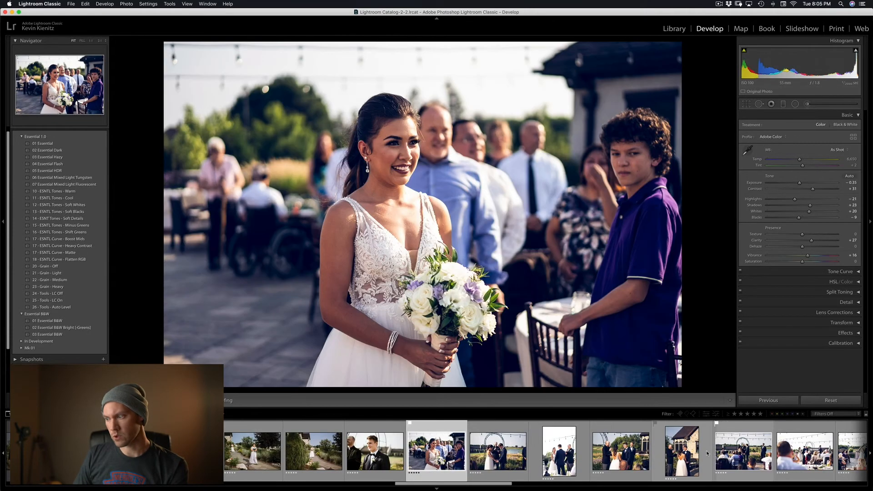
{"action": "left_click", "coordinate": [770, 400]}
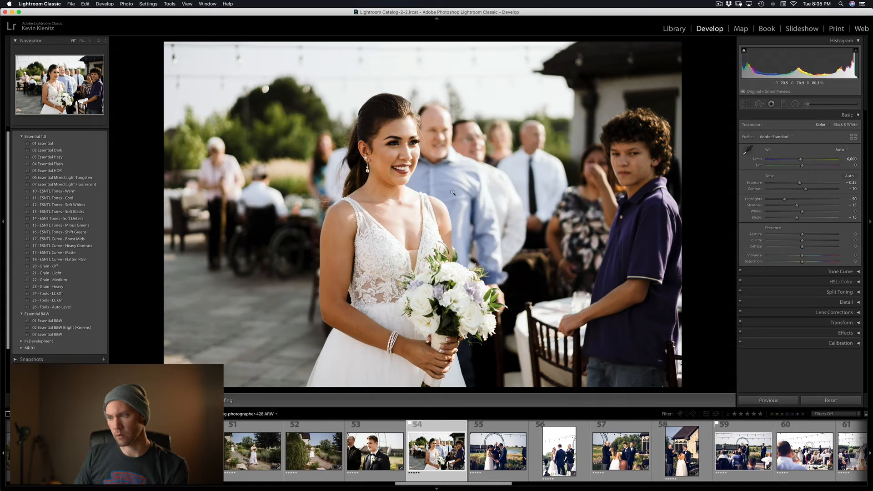
{"action": "key", "text": "Right"}
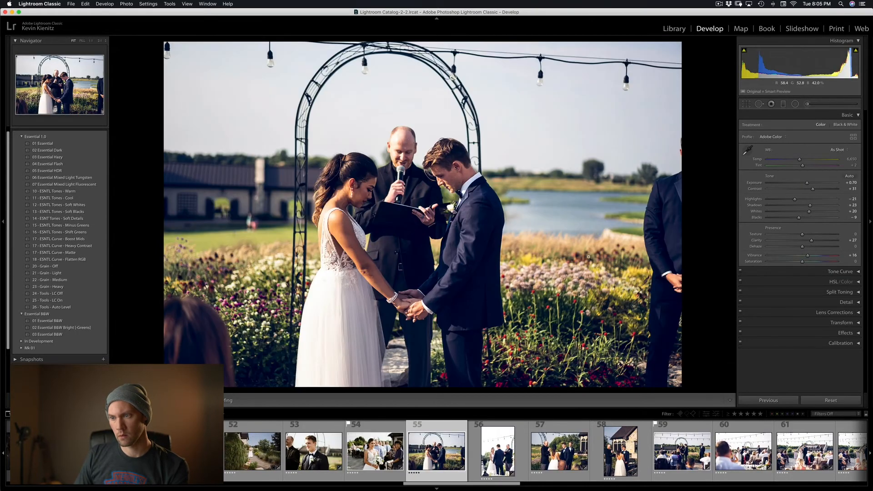
{"action": "key", "text": "super+alt+v"}
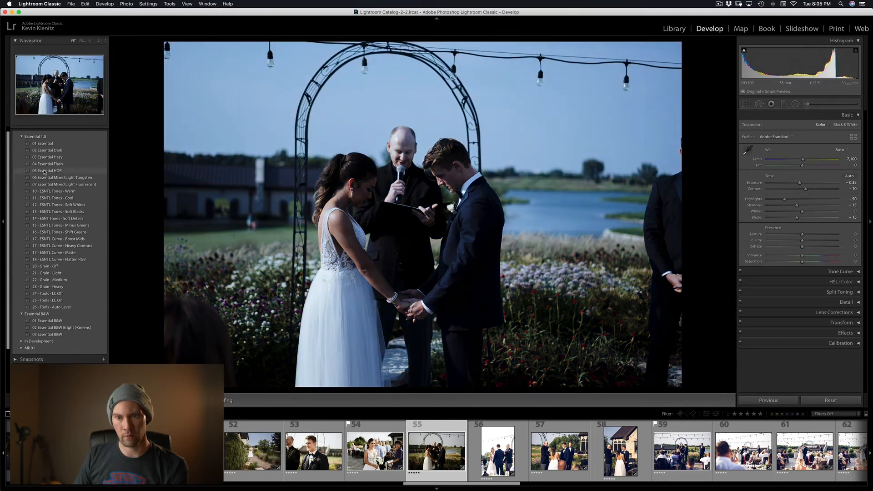
Apply the 05 Essential HDR preset to the ceremony photo under the arch and raise its exposure to 0.00.
{"action": "left_click", "coordinate": [61, 172]}
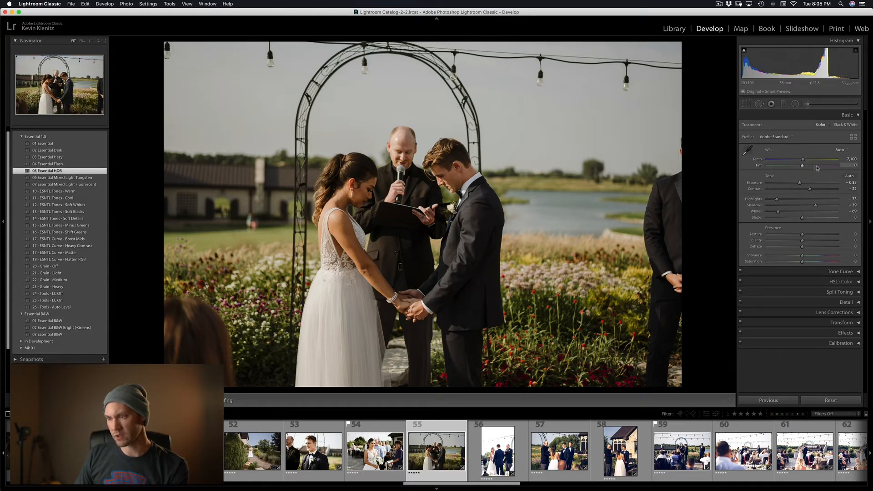
{"action": "left_click_drag", "start_coordinate": [799, 182], "coordinate": [803, 184]}
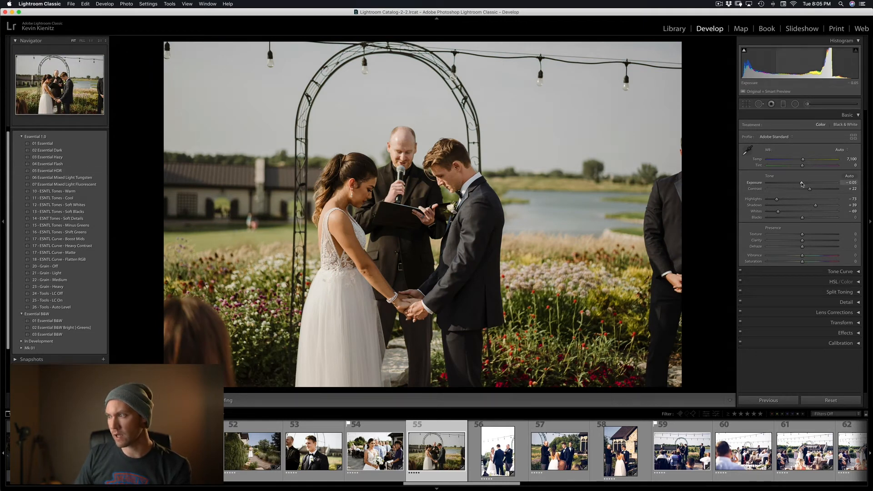
{"action": "left_click_drag", "start_coordinate": [802, 183], "coordinate": [802, 184]}
Straighten the arch ceremony photo by slightly adjusting its crop angle, and move on to the vertical ceremony shot.
{"action": "key", "text": "Right"}
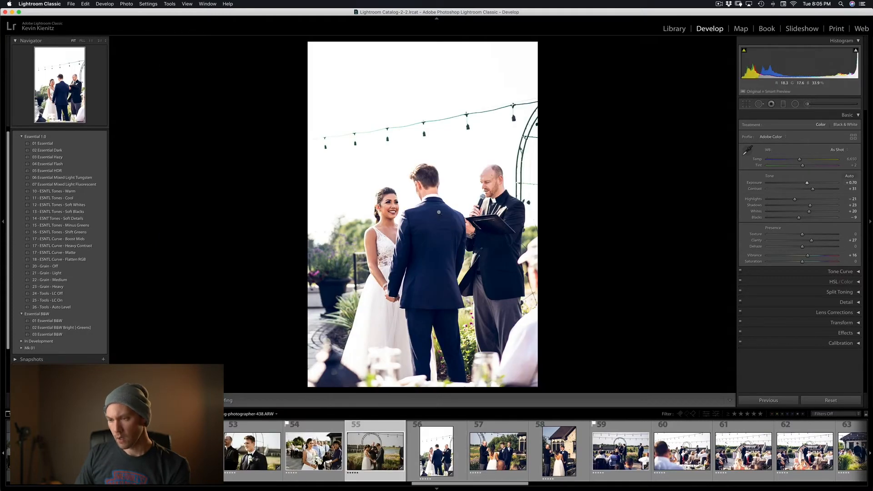
{"action": "key", "text": "Left"}
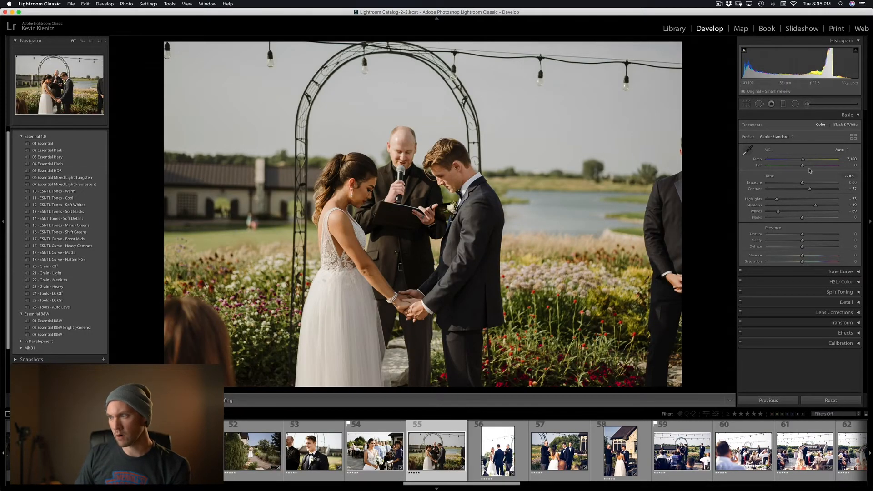
{"action": "left_click", "coordinate": [746, 104]}
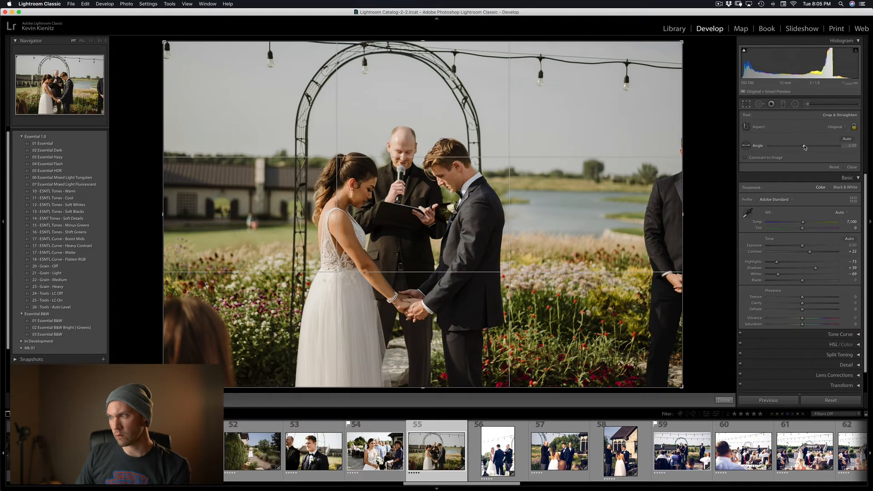
{"action": "left_click_drag", "start_coordinate": [804, 147], "coordinate": [803, 147]}
{"action": "key", "text": "Return"}
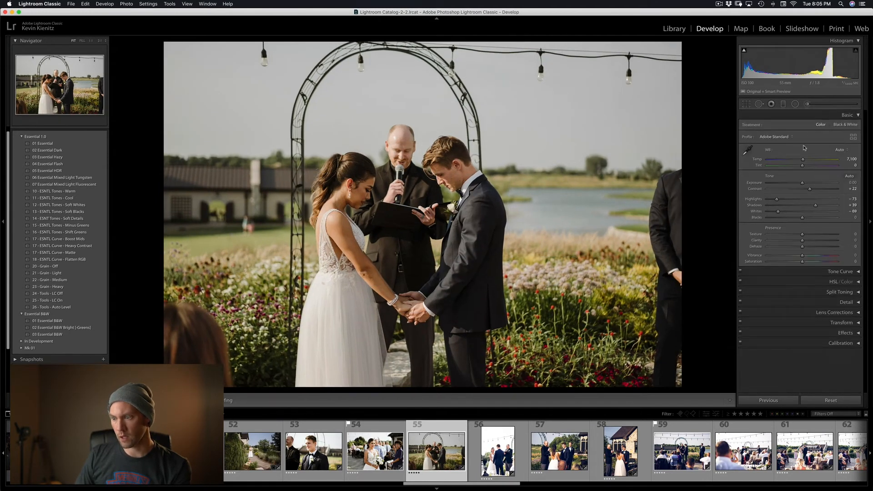
{"action": "key", "text": "Right"}
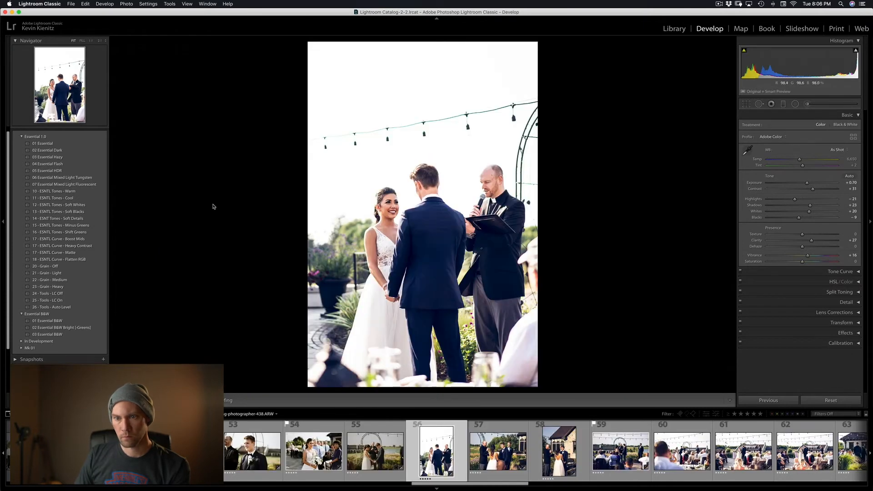
Try the 05 Essential HDR preset on the vertical ceremony photo with the exposure lowered to −0.40.
{"action": "left_click", "coordinate": [77, 171]}
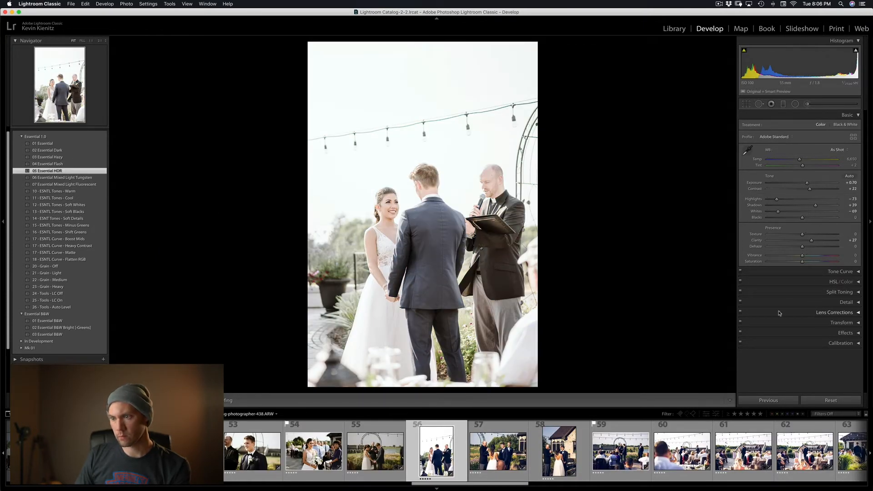
{"action": "left_click_drag", "start_coordinate": [807, 183], "coordinate": [800, 184]}
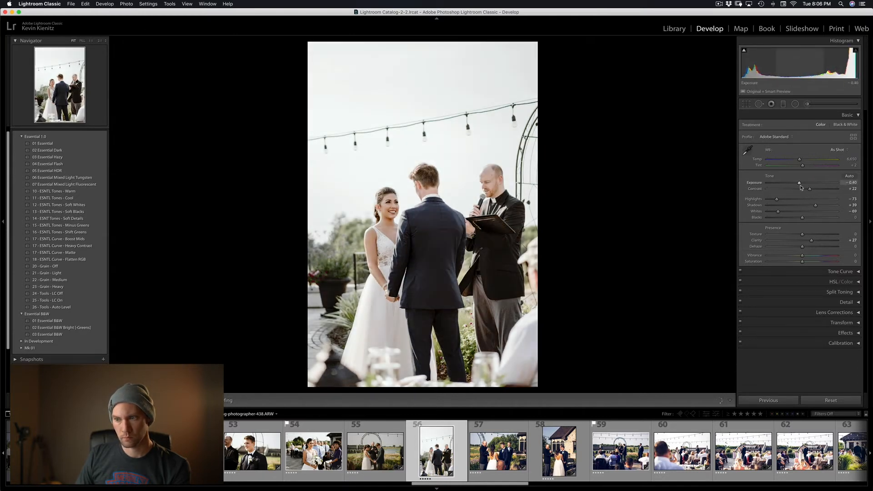
Apply the 01 Essential preset to the vertical ceremony photo and raise its exposure to +0.50.
{"action": "left_click", "coordinate": [67, 143]}
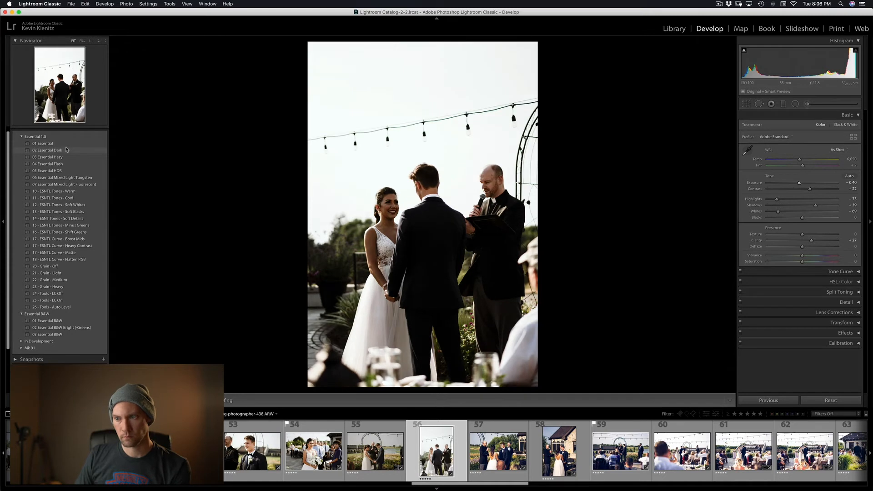
{"action": "left_click", "coordinate": [67, 144]}
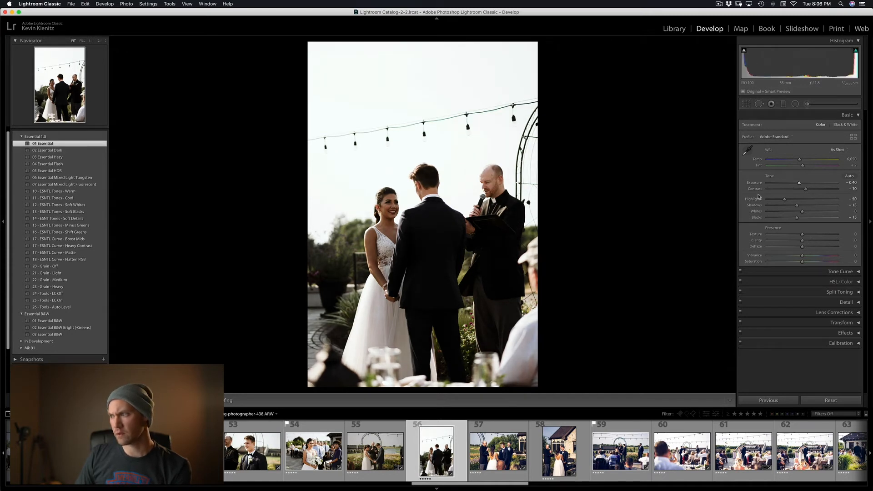
{"action": "left_click_drag", "start_coordinate": [800, 184], "coordinate": [809, 181]}
Warm the vertical ceremony photo with Auto white balance, the temperature raised to 7,299, and the 10 - ESNTL Tones - Warm preset.
{"action": "left_click", "coordinate": [837, 150]}
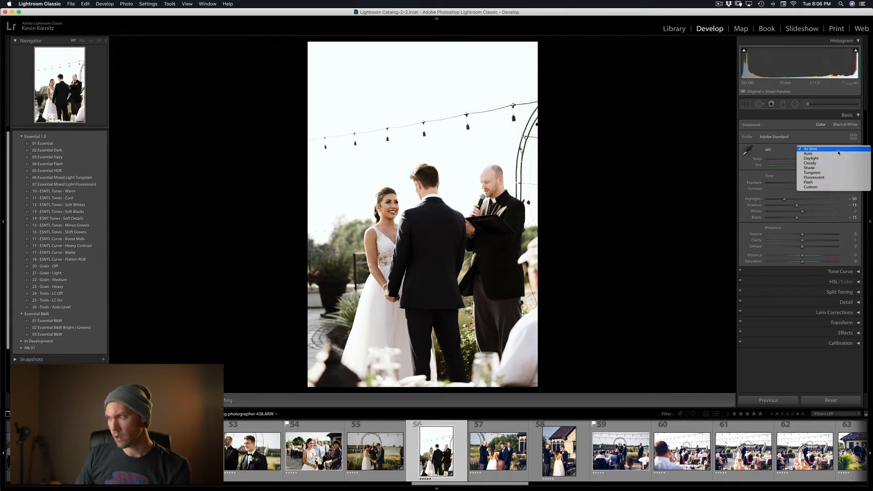
{"action": "left_click", "coordinate": [834, 155]}
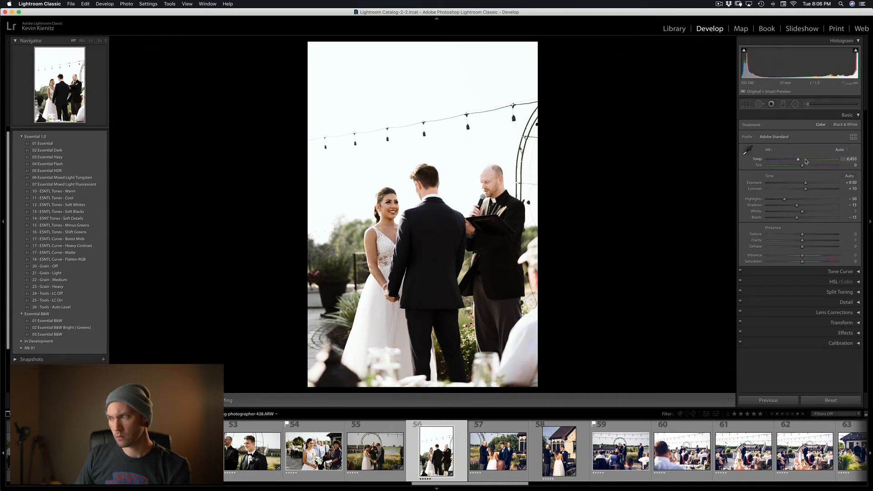
{"action": "left_click_drag", "start_coordinate": [799, 159], "coordinate": [805, 160]}
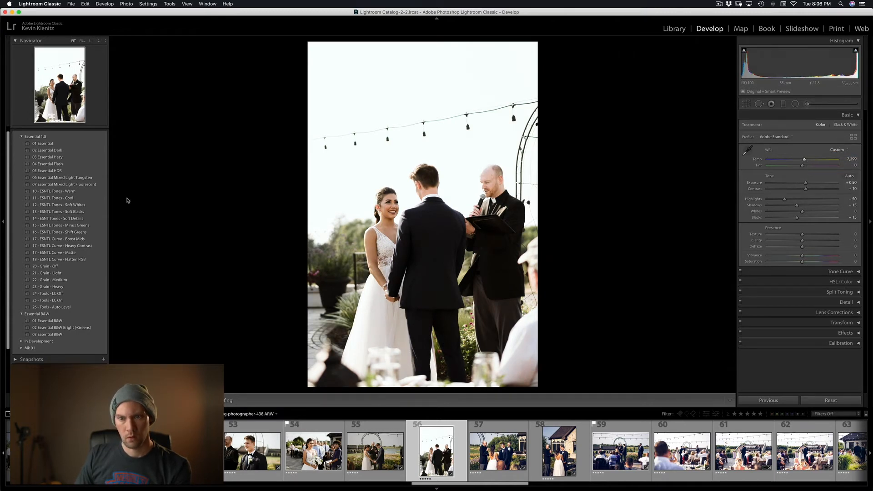
{"action": "left_click", "coordinate": [74, 191]}
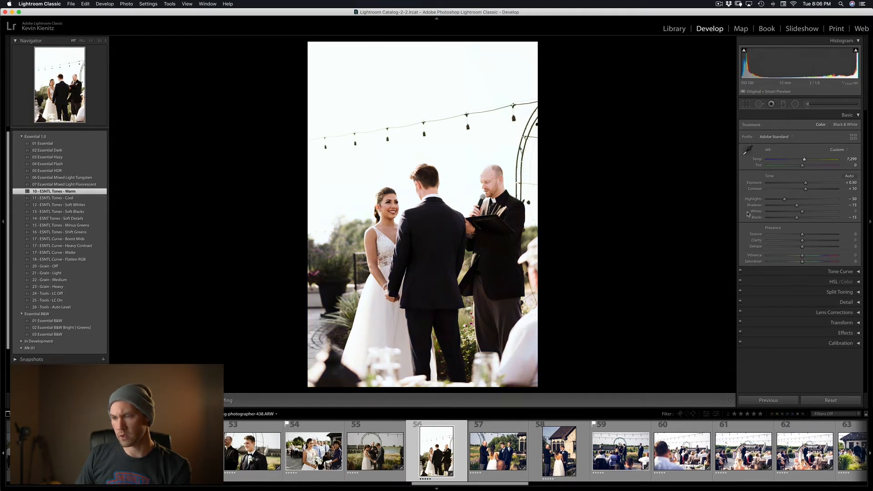
On the next ceremony photo, with the officiant holding a microphone, set the white balance to Auto and apply the 01 Essential preset.
{"action": "key", "text": "Right"}
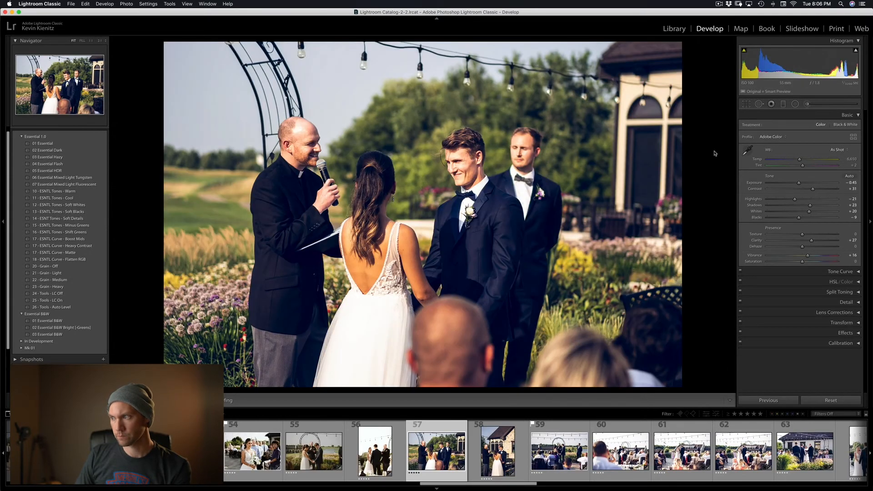
{"action": "left_click", "coordinate": [838, 150]}
{"action": "key", "text": "Return"}
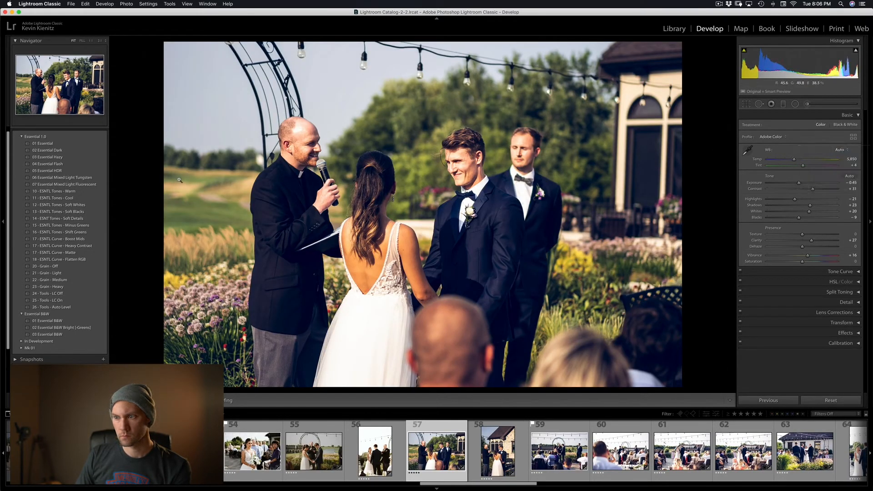
{"action": "left_click", "coordinate": [64, 143]}
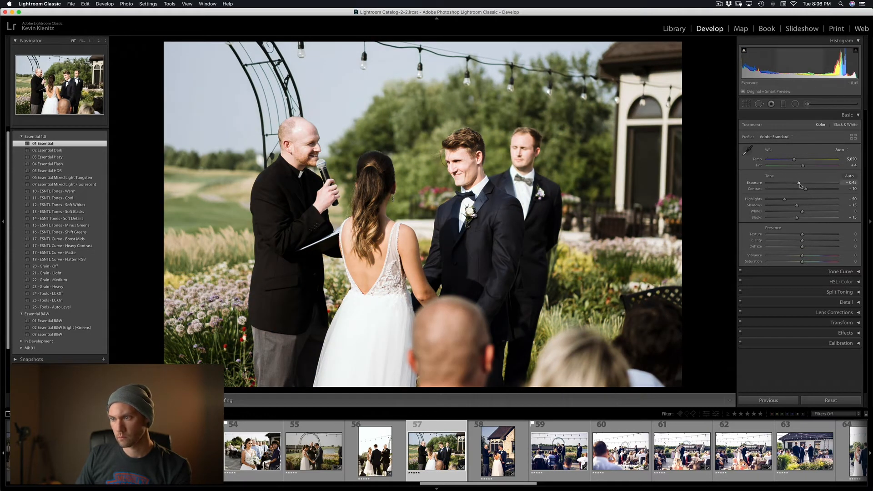
Lower the close-up ceremony photo's exposure slightly, and apply the 01 Essential preset to the next, vertical photo with the exposure at −0.85.
{"action": "left_click_drag", "start_coordinate": [799, 183], "coordinate": [797, 183]}
{"action": "key", "text": "Right"}
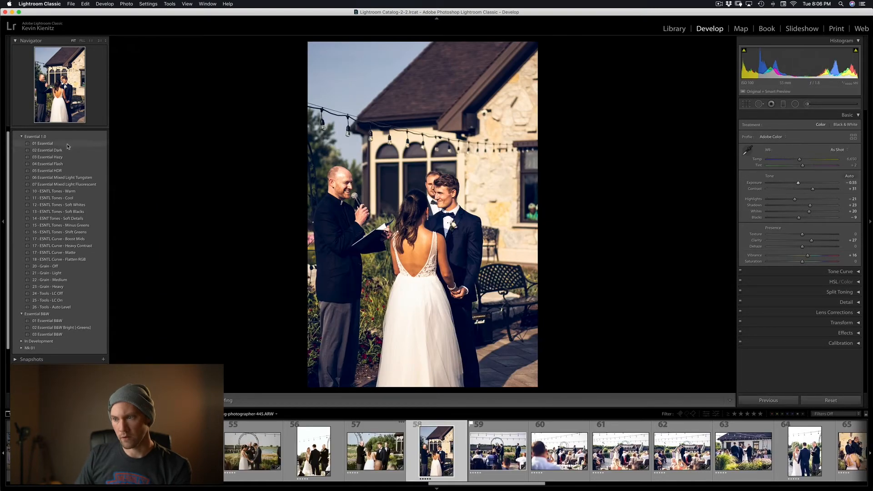
{"action": "left_click", "coordinate": [66, 144]}
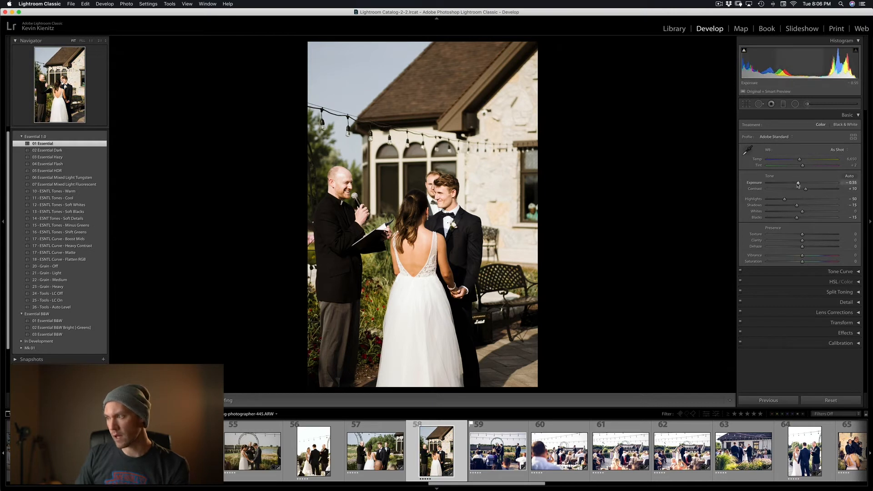
{"action": "left_click_drag", "start_coordinate": [798, 184], "coordinate": [797, 185]}
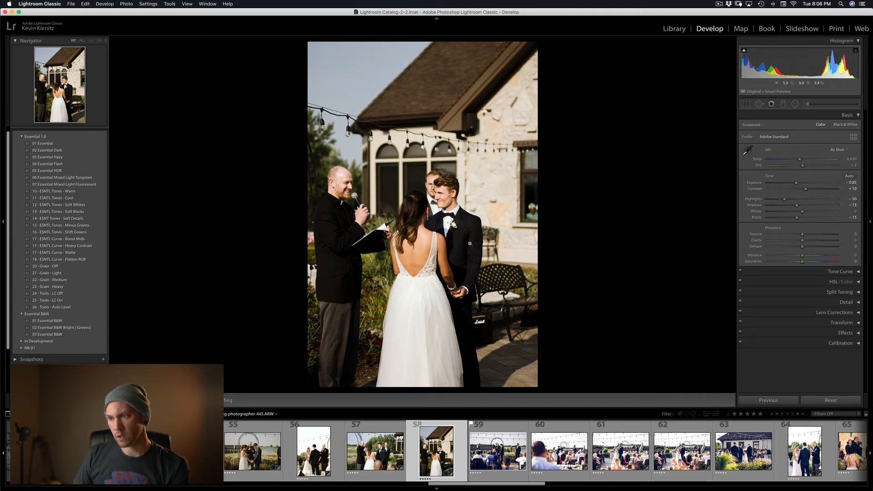
Apply the 01 Essential preset to the next photo, the wide ceremony view with the arch and seated guests.
{"action": "key", "text": "Right"}
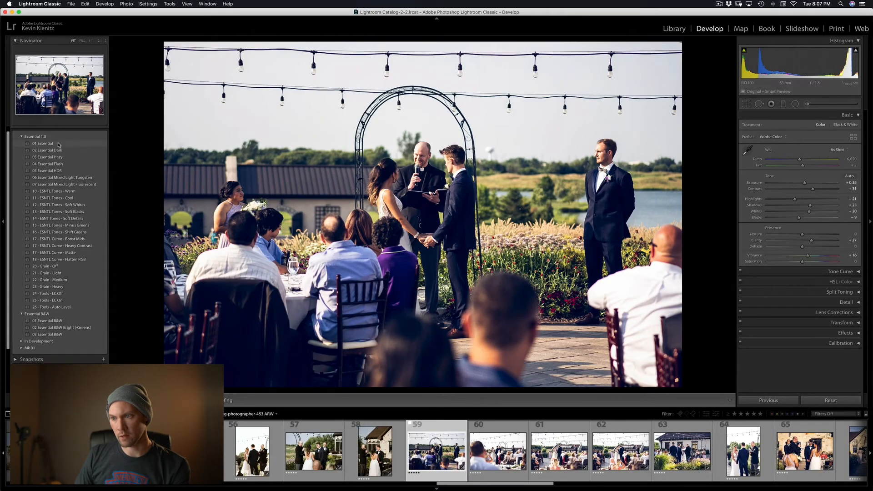
{"action": "left_click", "coordinate": [58, 144]}
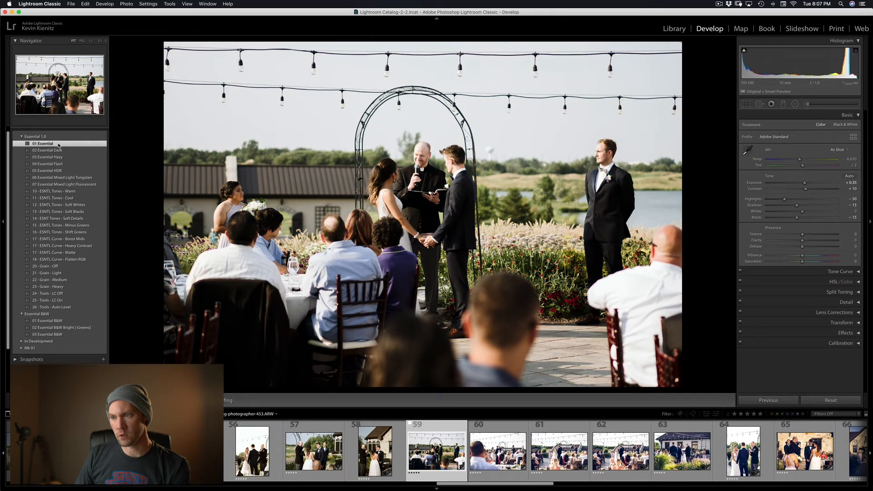
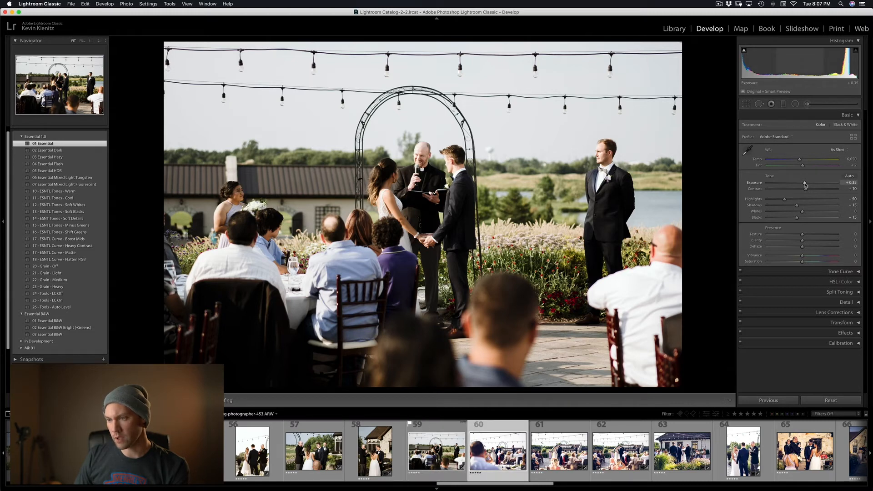
Apply the previous settings to the photo with the blurred foreground guest, using exposure +0.25, temperature 7,407 and the 10 - ESNTL Tones - Warm preset.
{"action": "key", "text": "Right"}
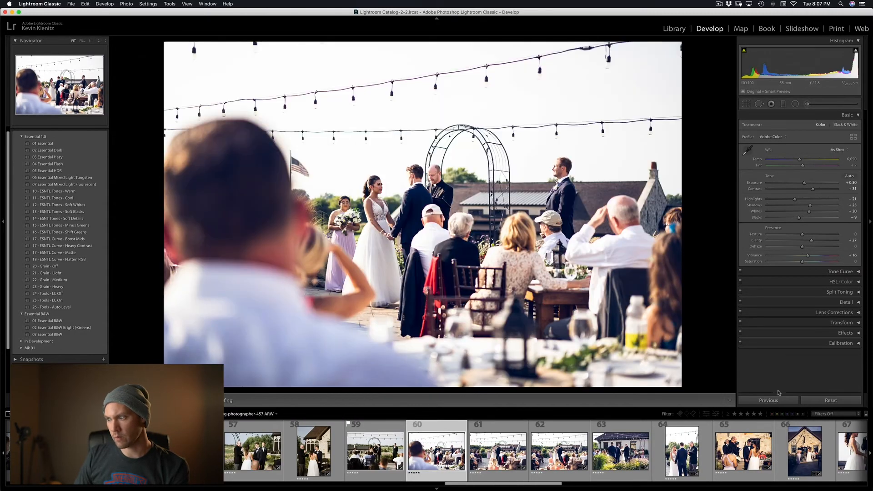
{"action": "left_click", "coordinate": [776, 400]}
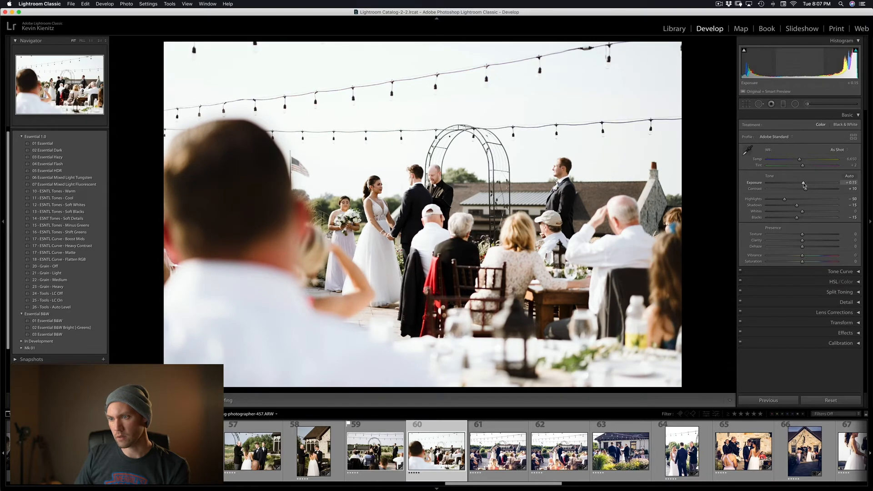
{"action": "left_click_drag", "start_coordinate": [805, 185], "coordinate": [804, 187]}
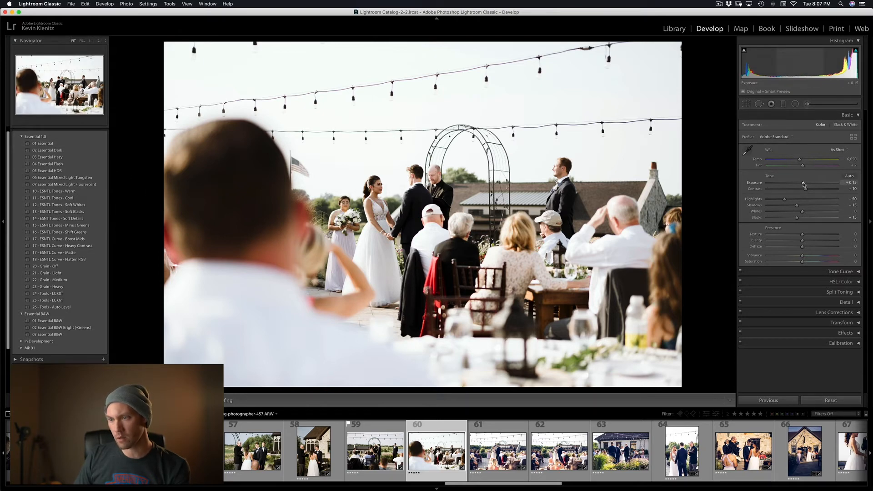
{"action": "left_click_drag", "start_coordinate": [804, 185], "coordinate": [804, 160]}
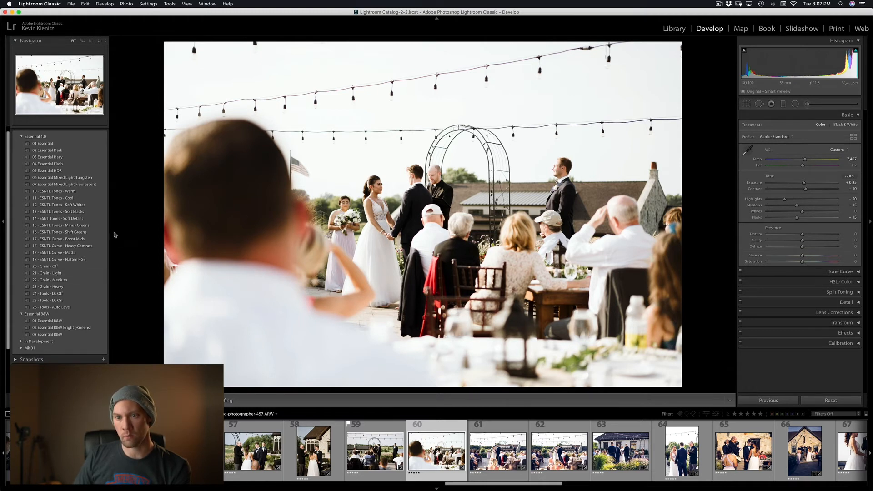
{"action": "left_click", "coordinate": [97, 191]}
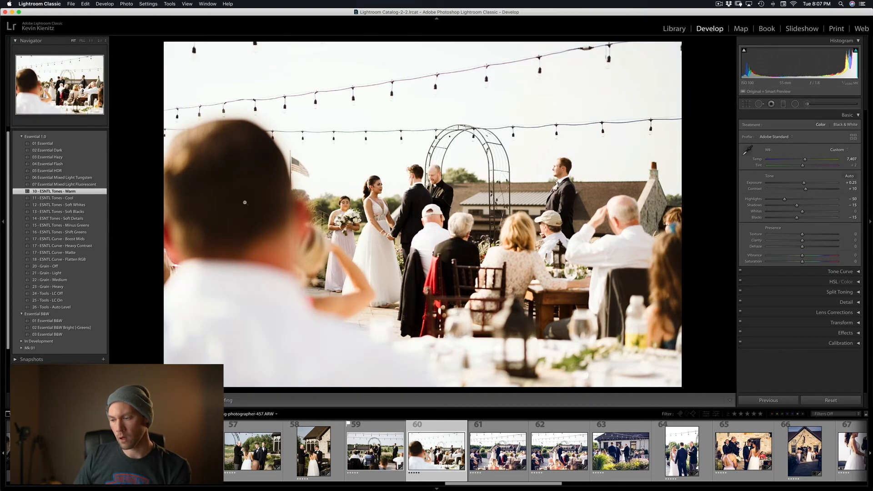
Apply the previous settings to the two similar wide patio photos, with the temperature at 6,410 and the exposure at +0.35.
{"action": "key", "text": "Right"}
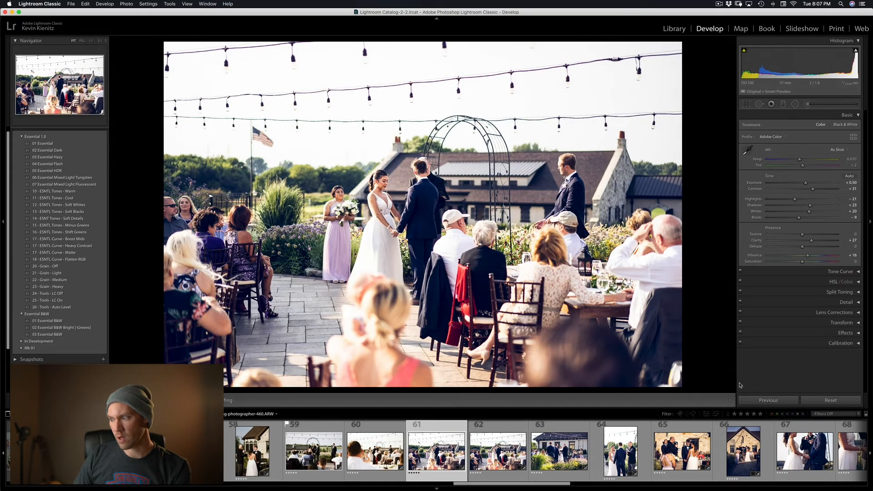
{"action": "left_click", "coordinate": [757, 400]}
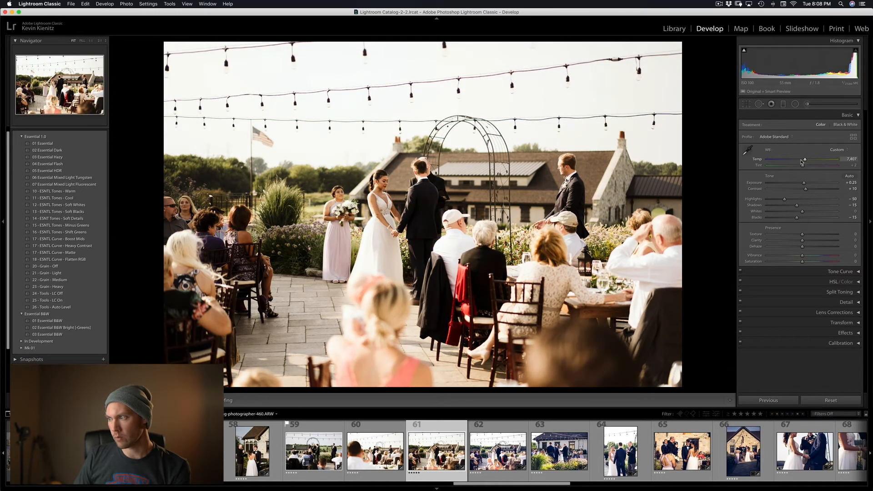
{"action": "left_click_drag", "start_coordinate": [800, 162], "coordinate": [805, 184]}
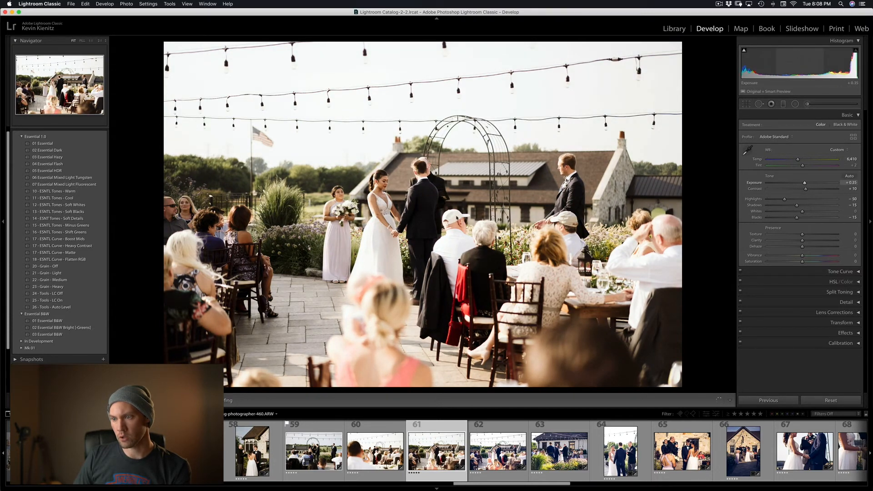
{"action": "key", "text": "Right"}
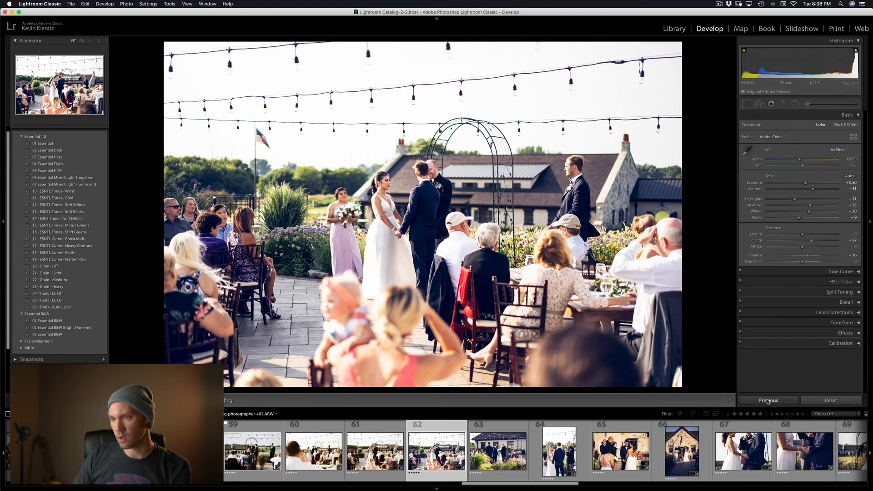
{"action": "left_click", "coordinate": [768, 400]}
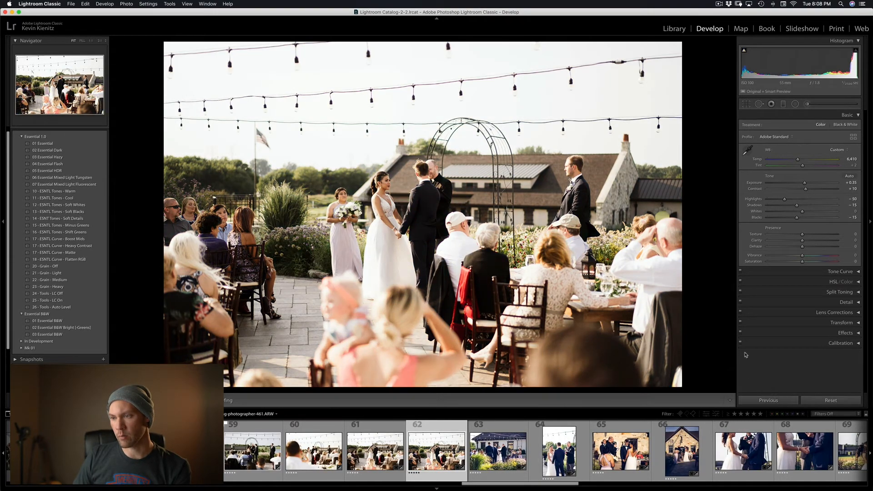
Apply the previous settings to the ceremony photo with flowers in the foreground and lower its exposure to −0.75.
{"action": "key", "text": "Right"}
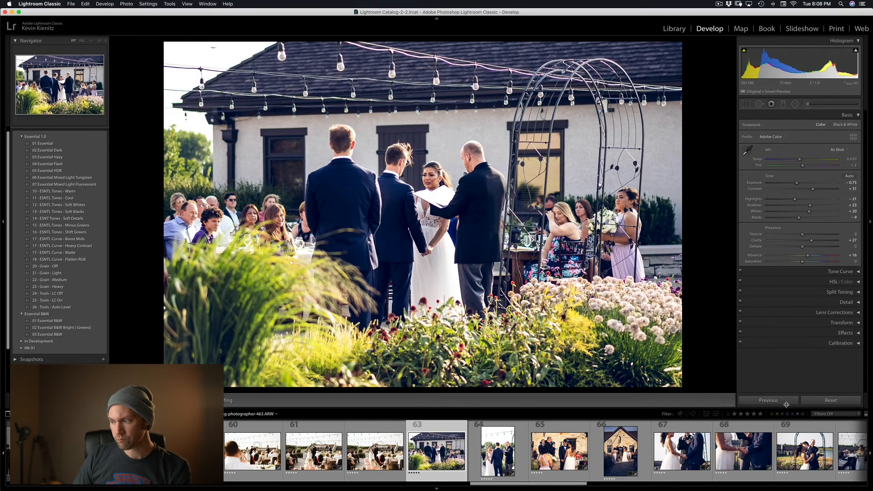
{"action": "left_click", "coordinate": [783, 404]}
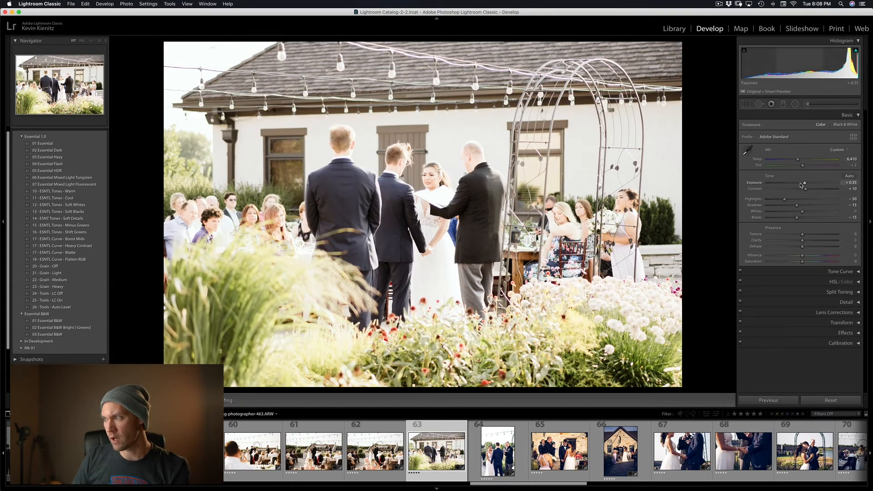
{"action": "left_click", "coordinate": [800, 184]}
{"action": "left_click_drag", "start_coordinate": [796, 187], "coordinate": [797, 186]}
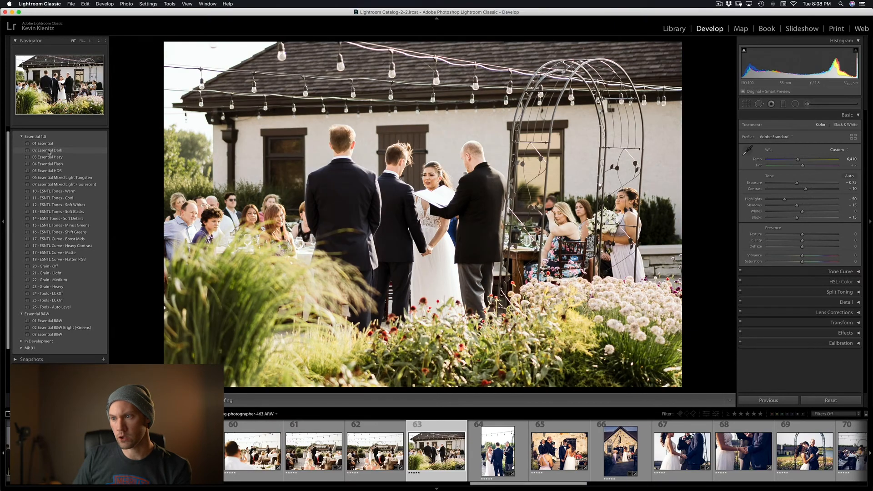
{"action": "left_click_drag", "start_coordinate": [798, 160], "coordinate": [798, 185]}
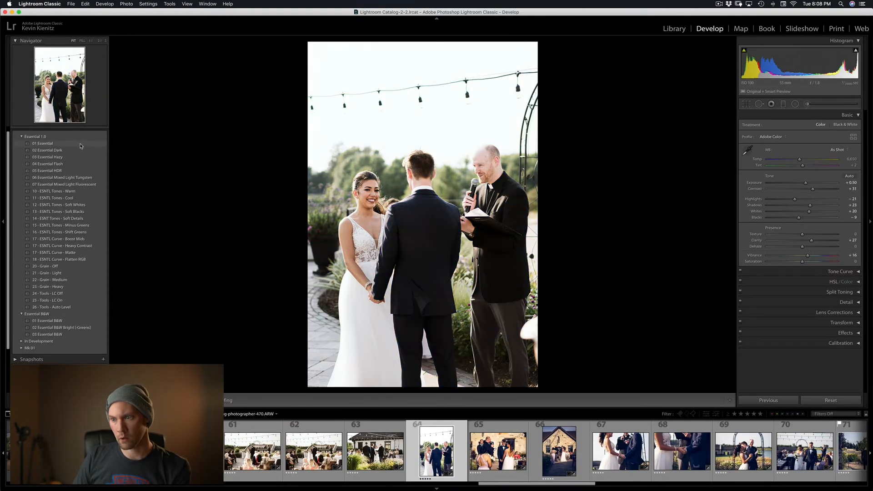
Apply the 01 Essential preset to the vertical photo of the couple and officiant and set its temperature to 7,193.
{"action": "left_click", "coordinate": [43, 143]}
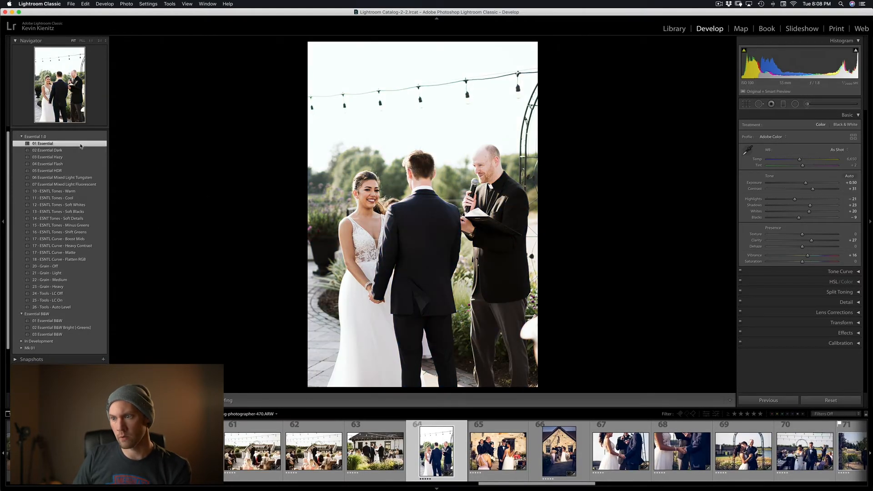
{"action": "left_click", "coordinate": [804, 161]}
Try the previous photo's settings on the next photo, in front of the stone wall, and reset its adjustments.
{"action": "key", "text": "Right"}
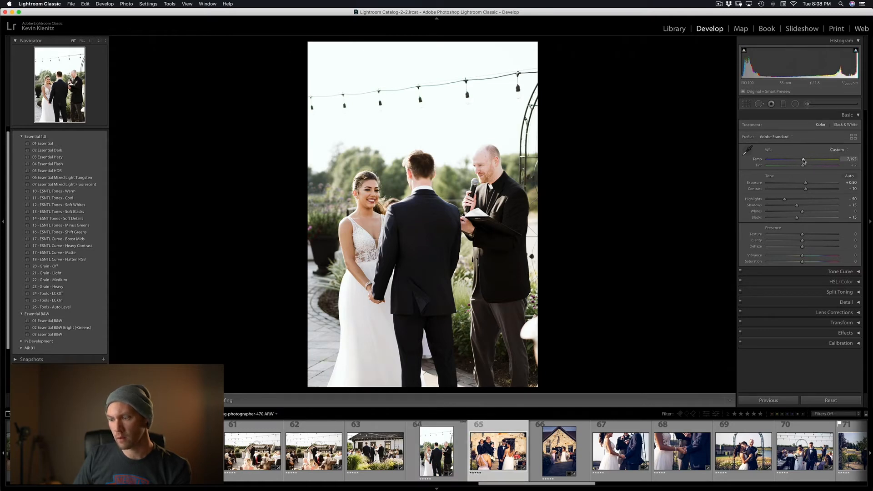
{"action": "key", "text": "super+alt+v"}
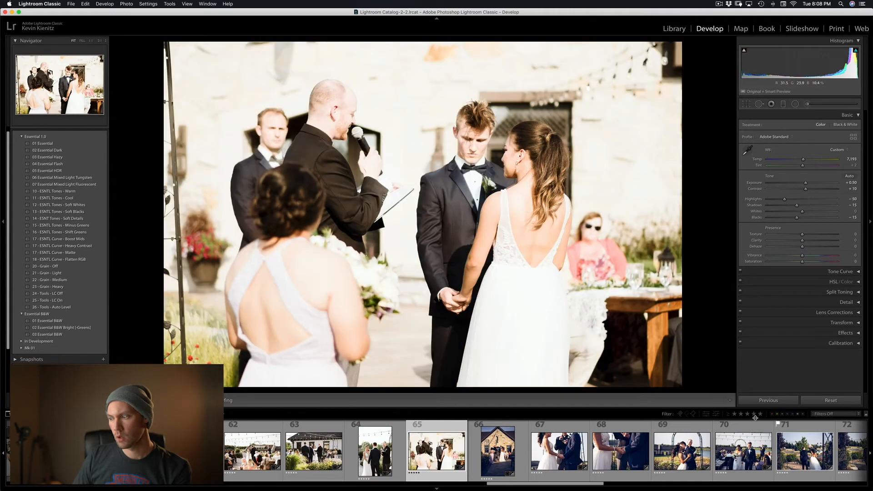
{"action": "left_click", "coordinate": [841, 400]}
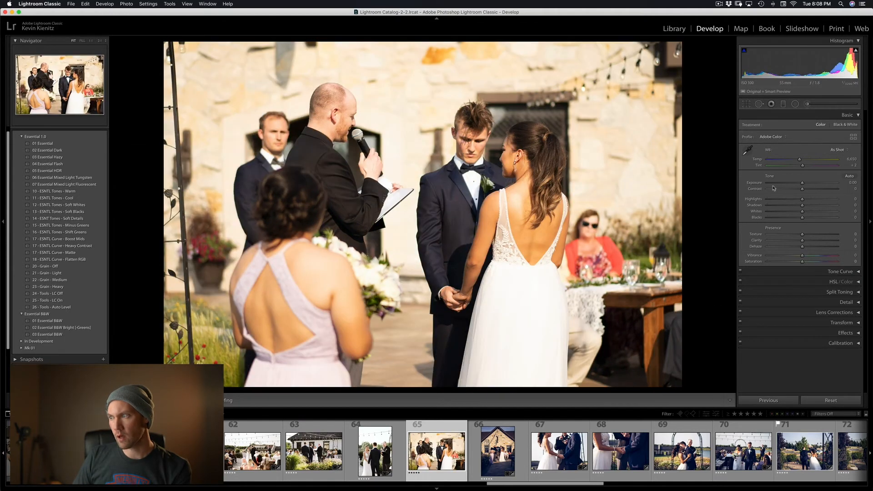
Straighten the stone-wall ceremony photo with the crop tool at an angle of 1.56.
{"action": "left_click", "coordinate": [746, 104]}
{"action": "left_click_drag", "start_coordinate": [802, 146], "coordinate": [805, 147]}
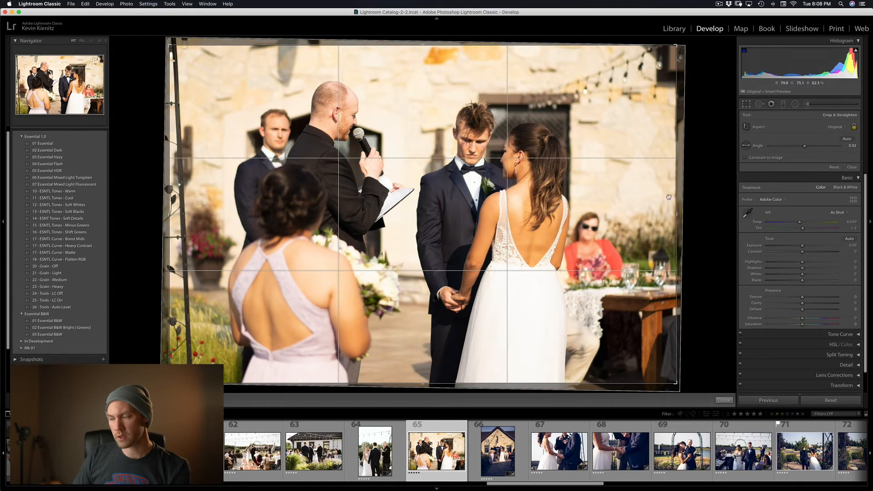
{"action": "left_click_drag", "start_coordinate": [797, 148], "coordinate": [804, 146]}
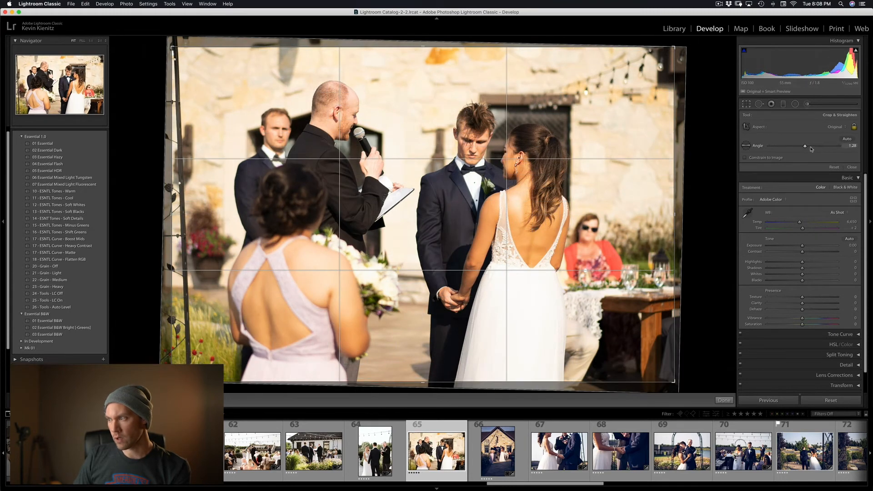
{"action": "left_click_drag", "start_coordinate": [805, 147], "coordinate": [805, 148]}
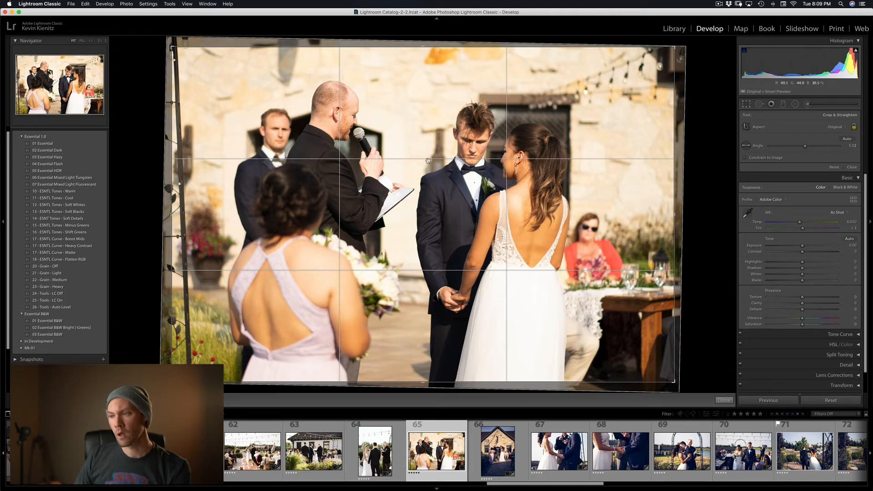
{"action": "left_click_drag", "start_coordinate": [804, 145], "coordinate": [806, 147]}
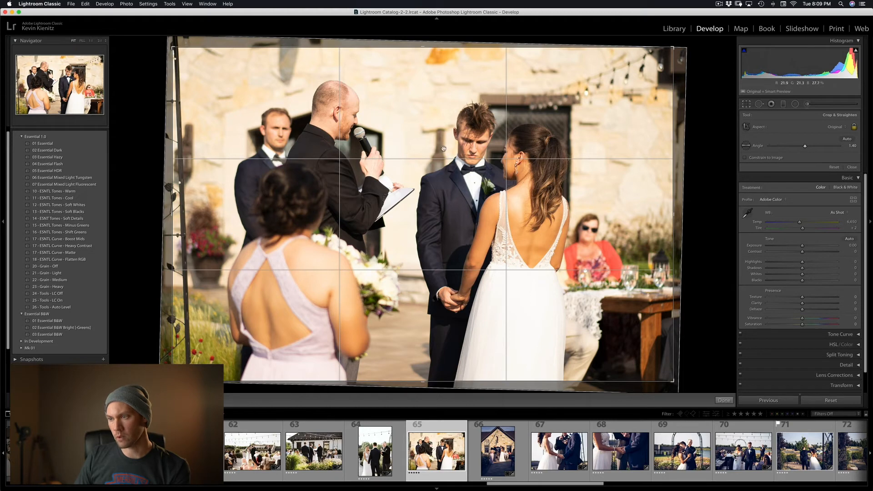
{"action": "left_click", "coordinate": [806, 147]}
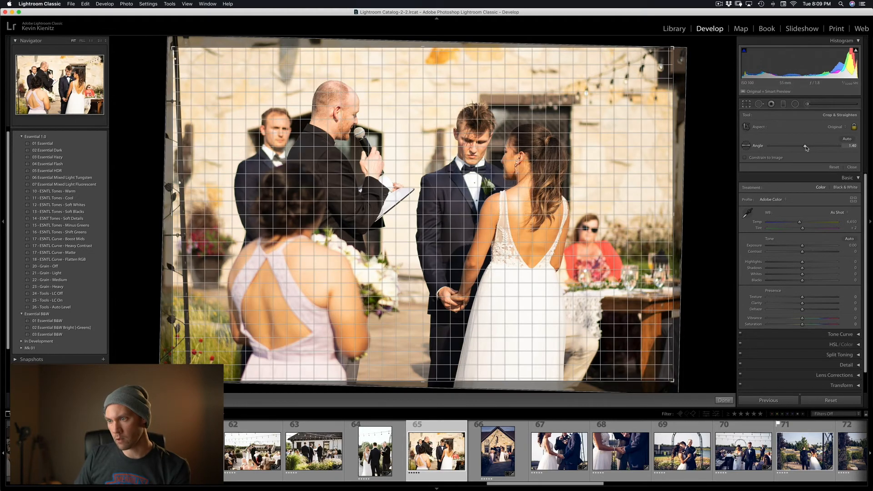
{"action": "left_click_drag", "start_coordinate": [806, 148], "coordinate": [808, 147]}
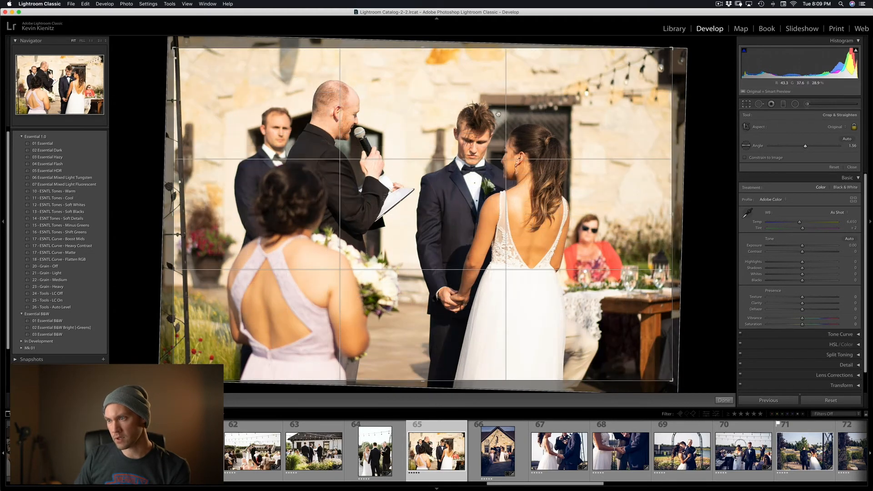
{"action": "left_click", "coordinate": [806, 148]}
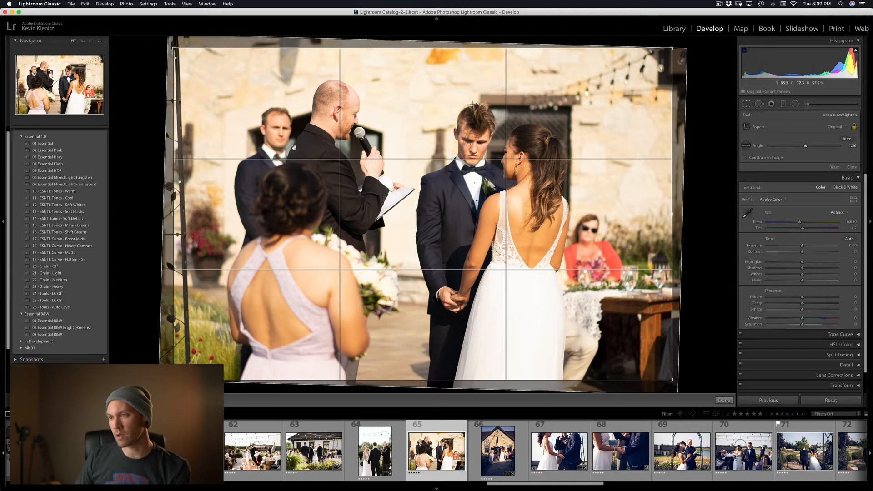
{"action": "key", "text": "Return"}
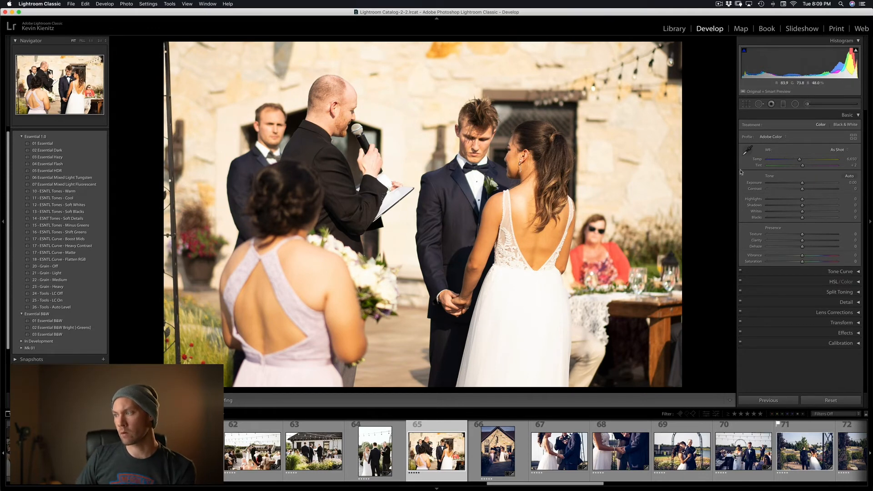
Apply the 02 Essential Dark preset to the stone-wall ceremony photo and set its exposure to −0.50.
{"action": "left_click", "coordinate": [48, 144]}
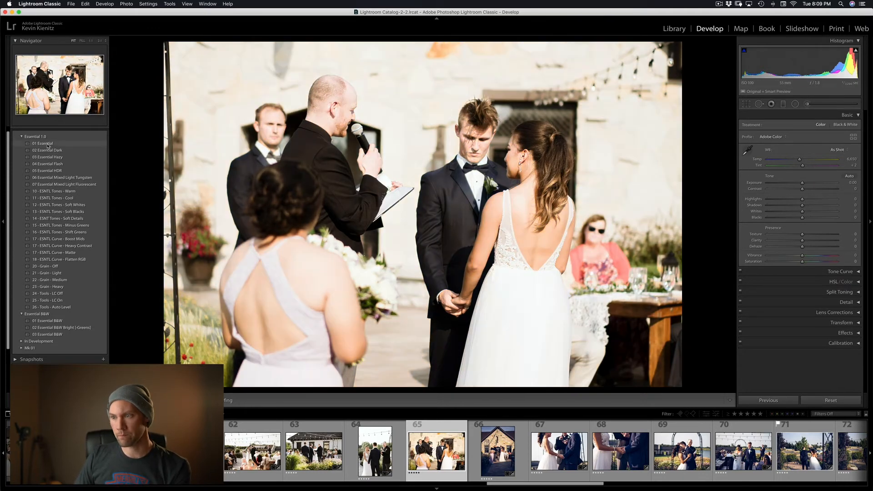
{"action": "left_click", "coordinate": [47, 150]}
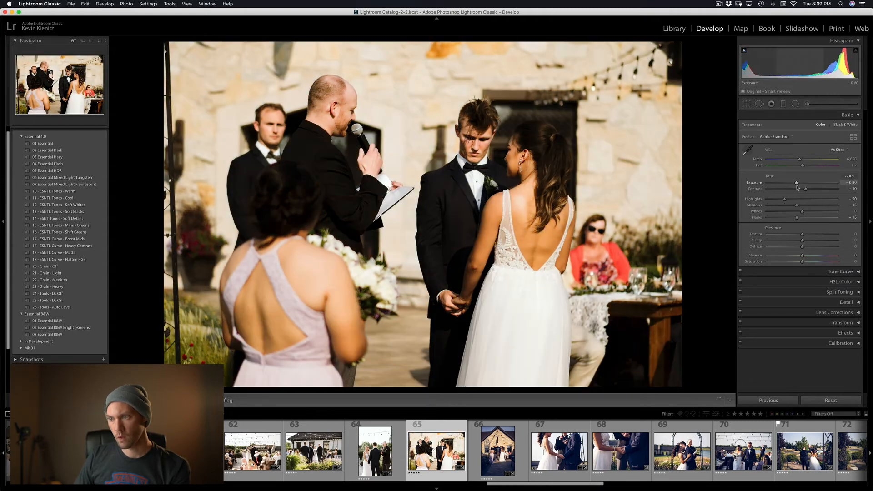
{"action": "left_click_drag", "start_coordinate": [796, 187], "coordinate": [798, 187]}
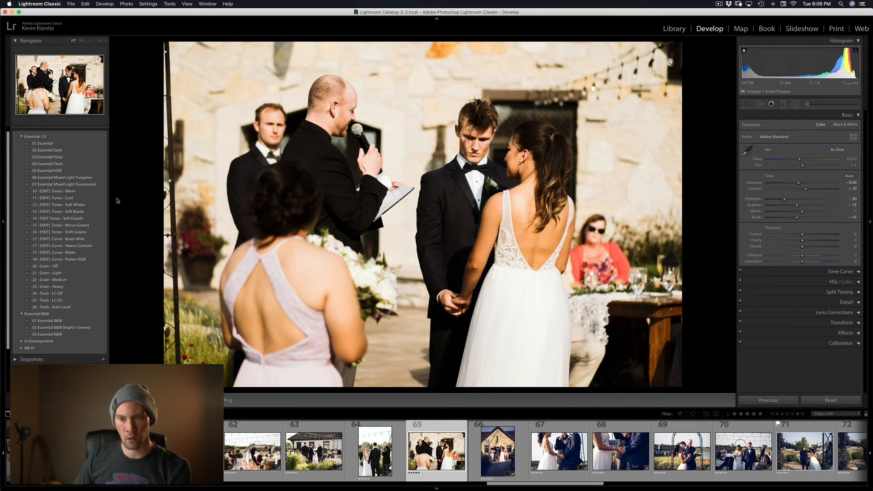
Apply the 12 - ESNTL Tones - Soft Whites preset to the stone-wall ceremony photo and set its temperature to 5,182.
{"action": "left_click", "coordinate": [92, 206]}
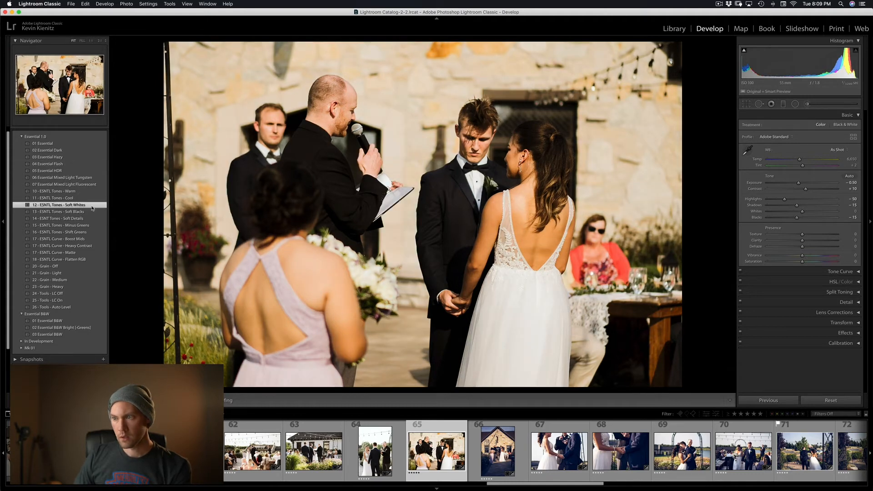
{"action": "left_click_drag", "start_coordinate": [799, 160], "coordinate": [775, 160]}
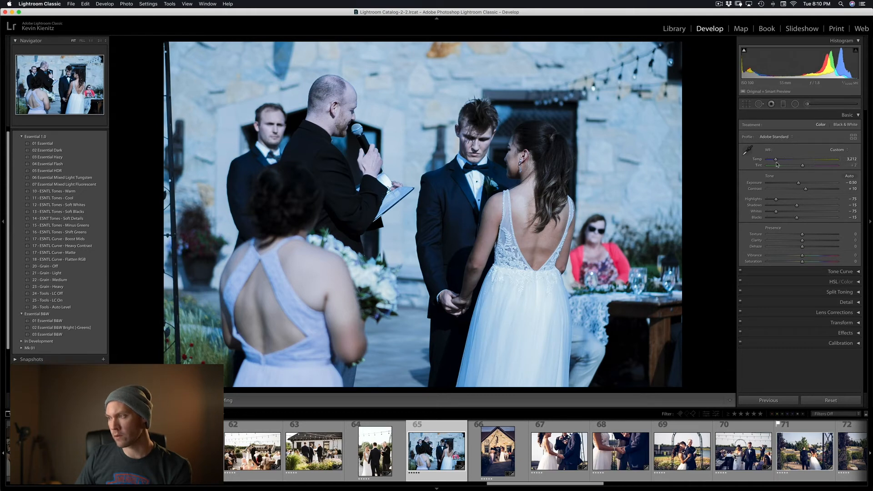
{"action": "mouse_move", "coordinate": [776, 160]}
{"action": "left_mouse_down"}
{"action": "mouse_move", "coordinate": [769, 160]}
{"action": "mouse_move", "coordinate": [786, 161]}
{"action": "left_mouse_up"}
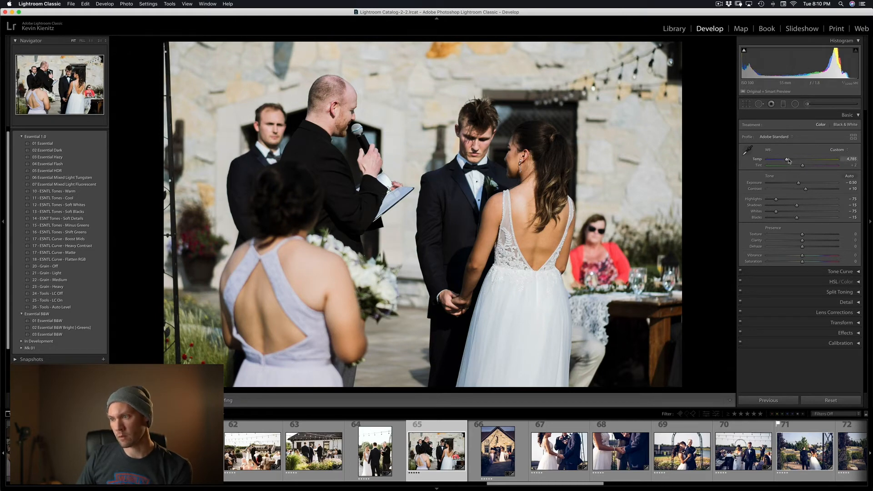
{"action": "left_click_drag", "start_coordinate": [788, 160], "coordinate": [791, 160]}
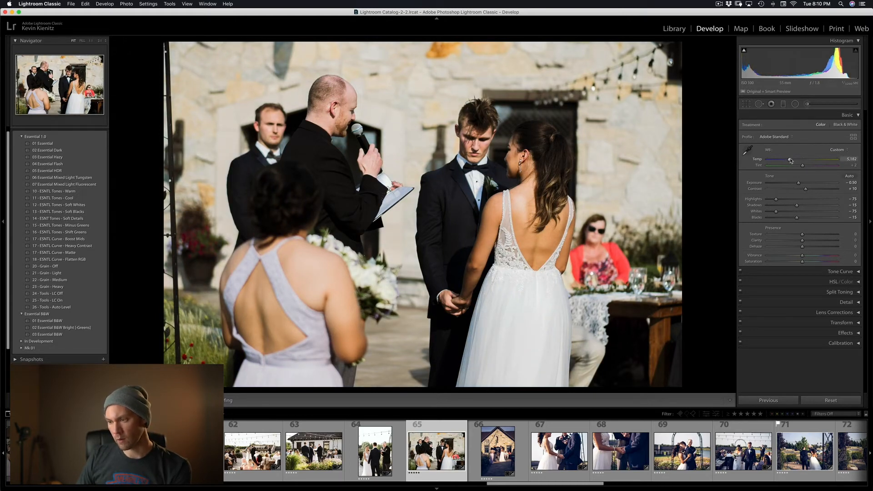
Apply the 01 Essential B&W preset to the vertical photo of the stone building, then lower its shadows and set blacks to −37.
{"action": "key", "text": "Right"}
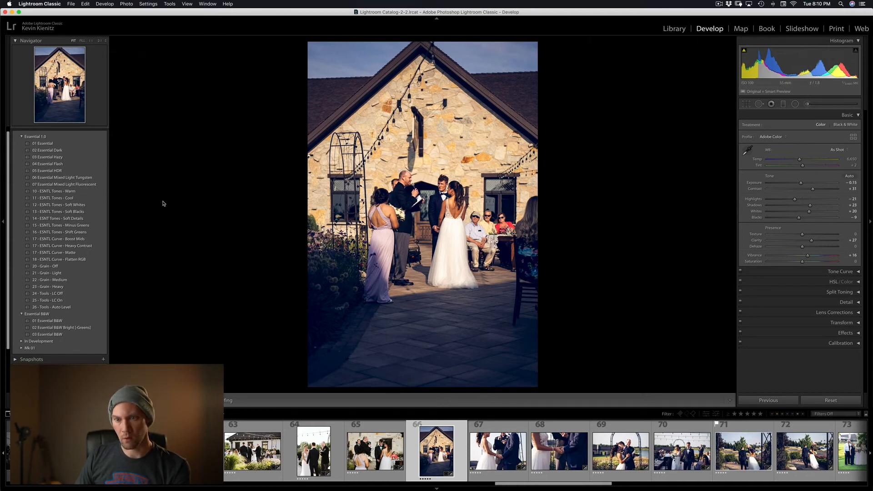
{"action": "left_click", "coordinate": [48, 321]}
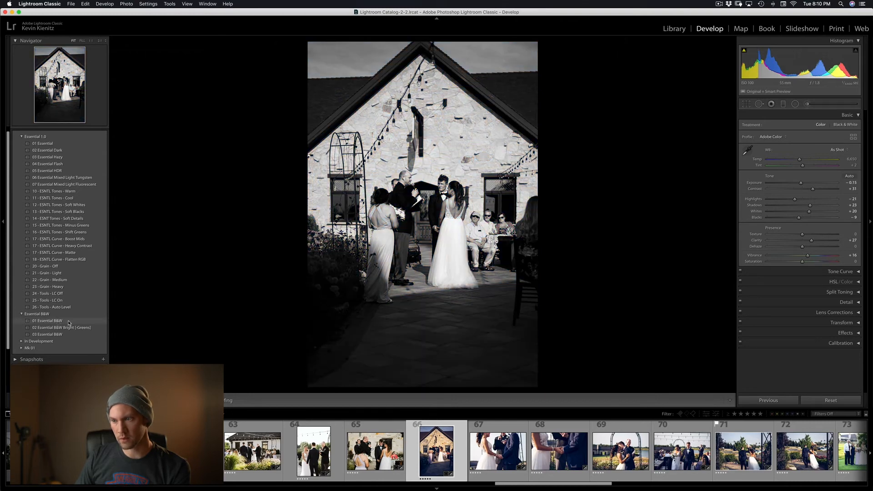
{"action": "left_click", "coordinate": [69, 321]}
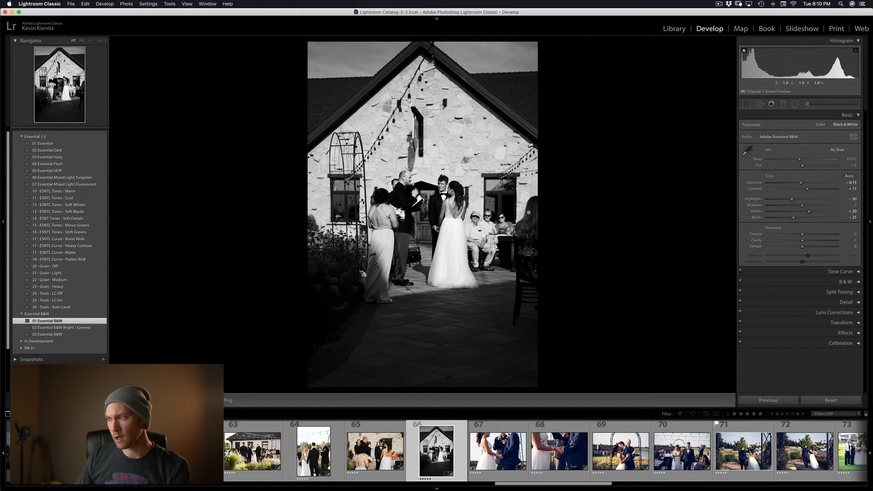
{"action": "mouse_move", "coordinate": [793, 219]}
{"action": "left_mouse_down"}
{"action": "mouse_move", "coordinate": [786, 221]}
{"action": "mouse_move", "coordinate": [795, 208]}
{"action": "left_mouse_up"}
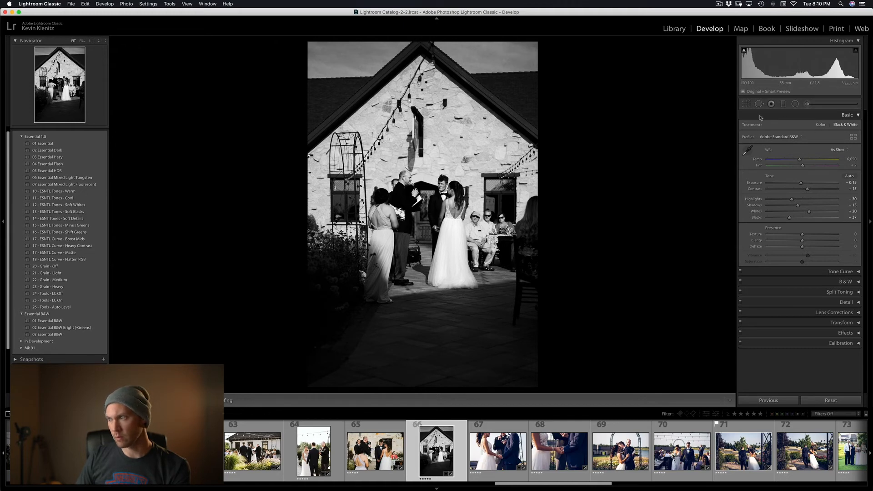
Straighten the black-and-white photo of the stone building slightly with the crop tool.
{"action": "left_click", "coordinate": [746, 105]}
{"action": "left_click_drag", "start_coordinate": [802, 145], "coordinate": [806, 146]}
{"action": "key", "text": "Return"}
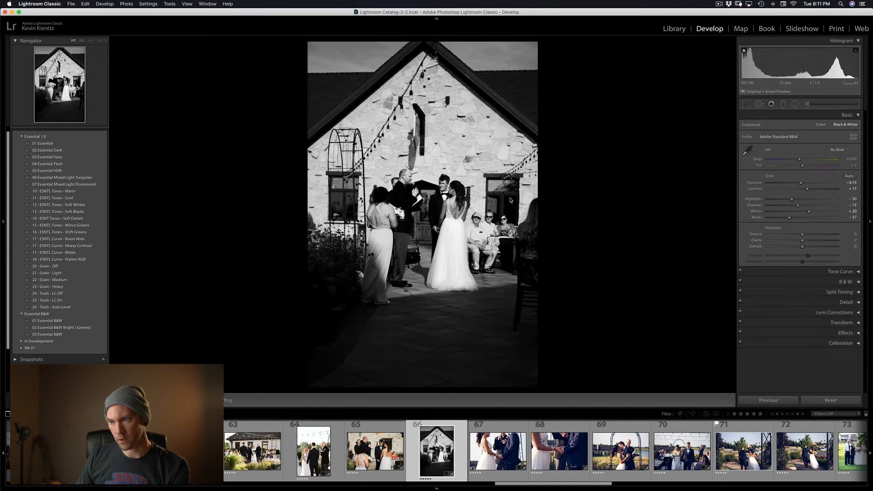
Set the next photo, of the couple holding hands before the officiant, to Auto white balance and apply the 01 Essential preset.
{"action": "key", "text": "Right"}
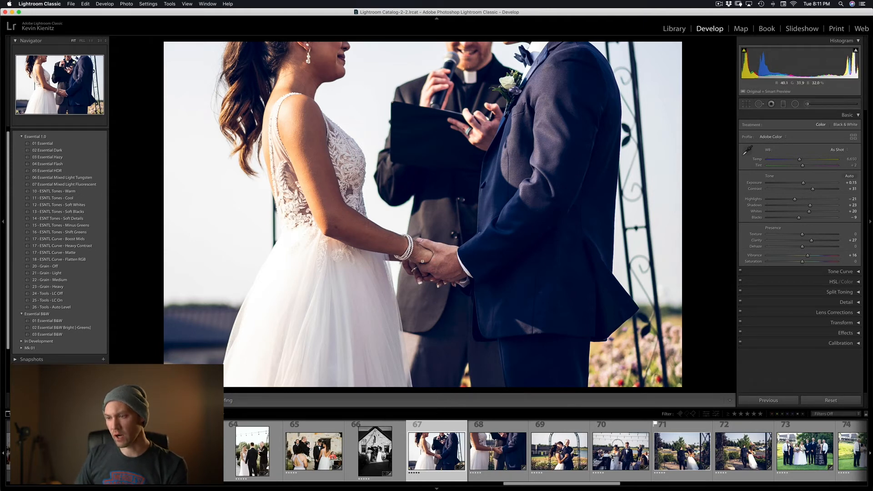
{"action": "left_click", "coordinate": [837, 150]}
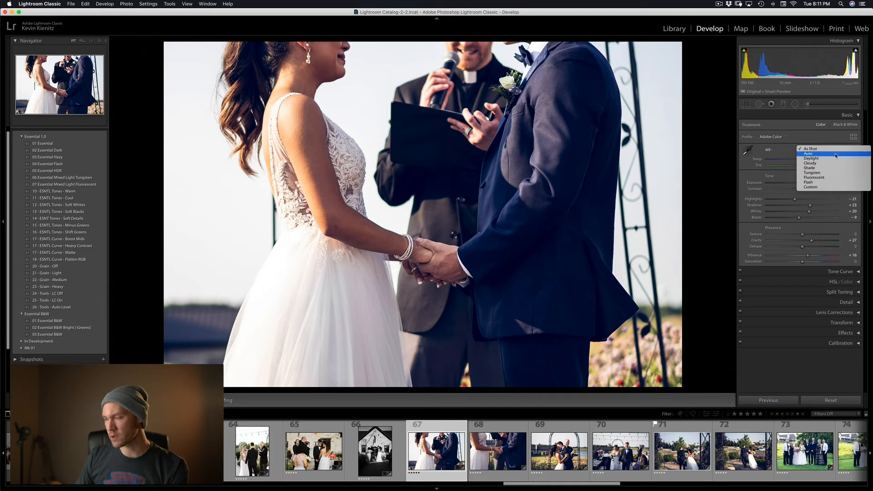
{"action": "left_click", "coordinate": [836, 155]}
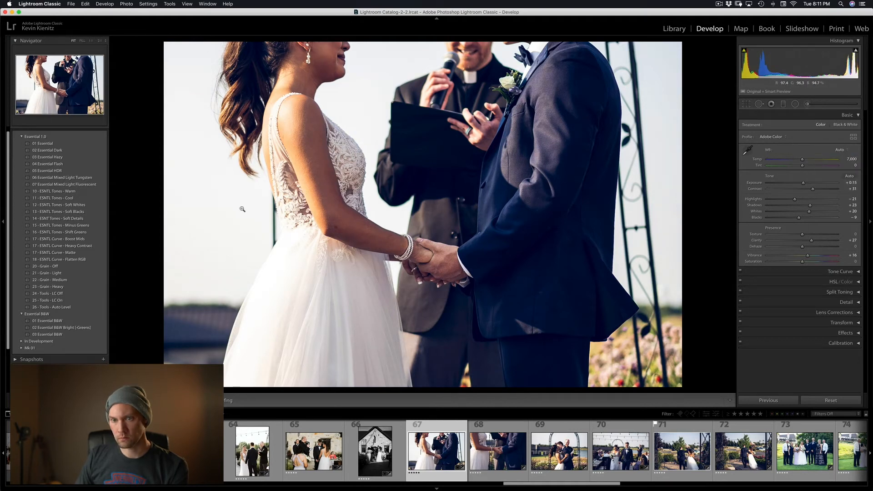
{"action": "left_click", "coordinate": [44, 144]}
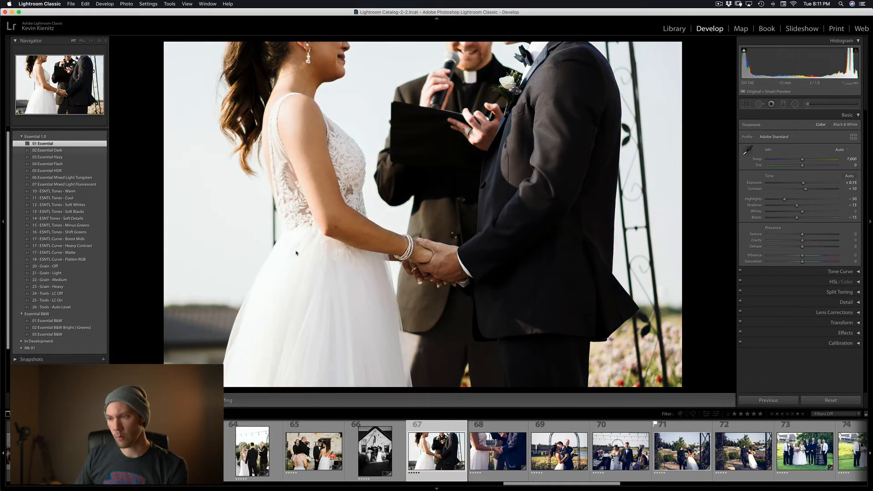
Apply the previous photo's settings to the close-up of the held hands and leave its crop at the full frame.
{"action": "key", "text": "Right"}
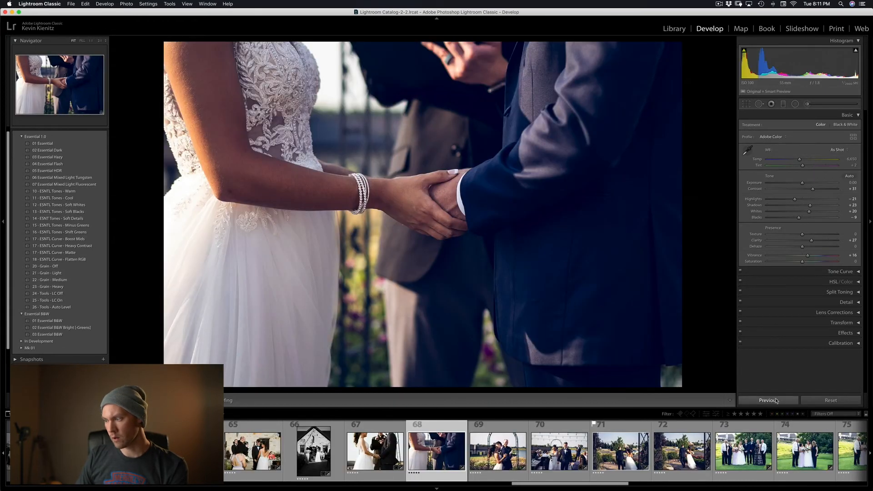
{"action": "left_click", "coordinate": [768, 400]}
{"action": "left_click", "coordinate": [746, 104]}
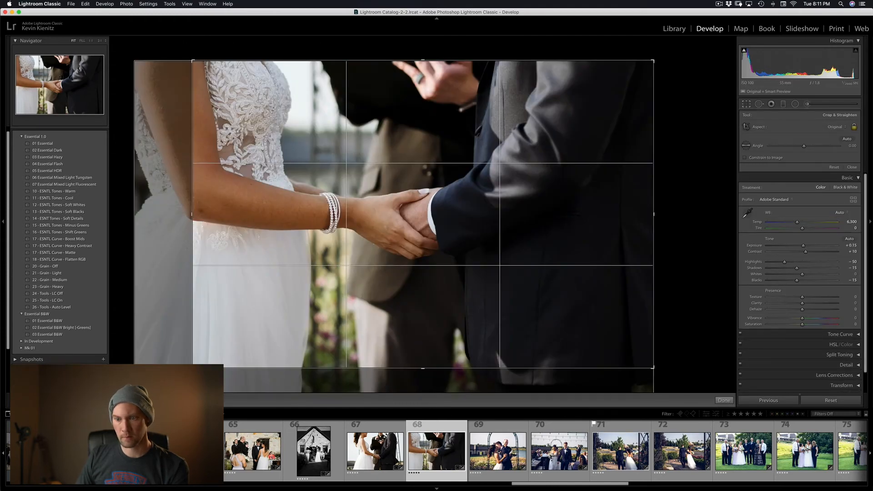
{"action": "left_click_drag", "start_coordinate": [192, 368], "coordinate": [163, 387]}
{"action": "key", "text": "Return"}
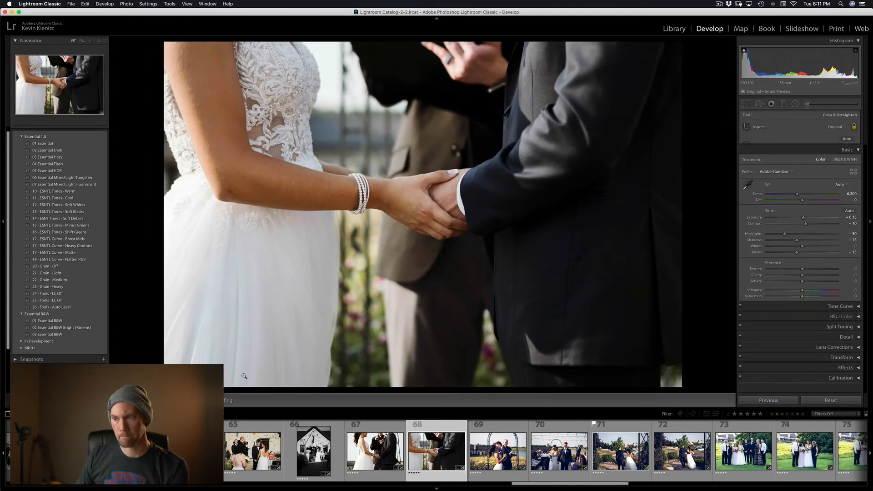
Set the photo of the couple kissing under the arch to Auto white balance and apply the 05 Essential HDR preset.
{"action": "key", "text": "Right"}
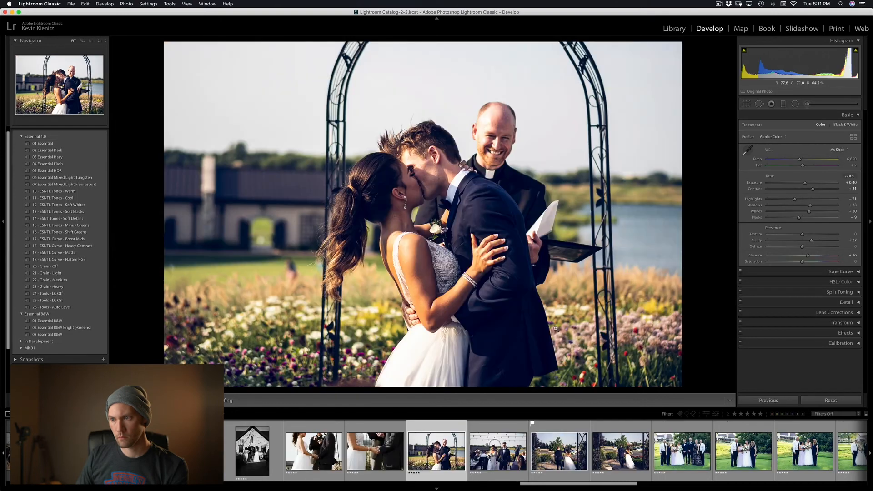
{"action": "left_click", "coordinate": [832, 150]}
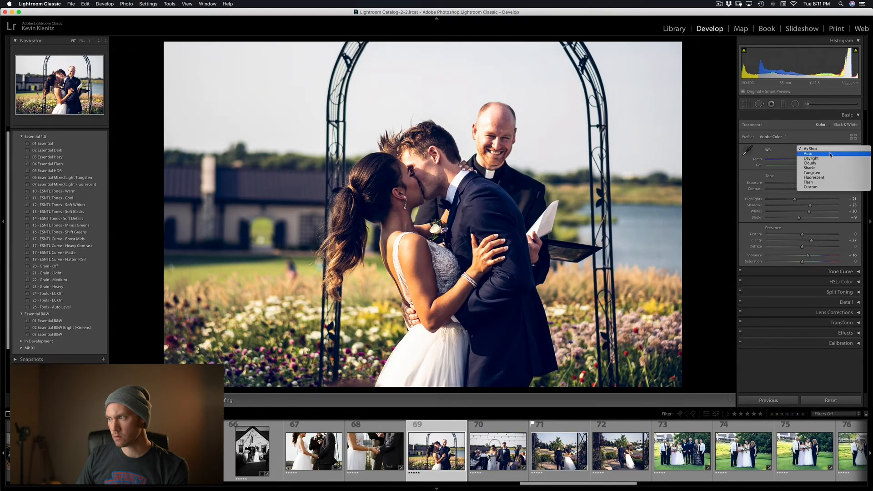
{"action": "left_click", "coordinate": [832, 154]}
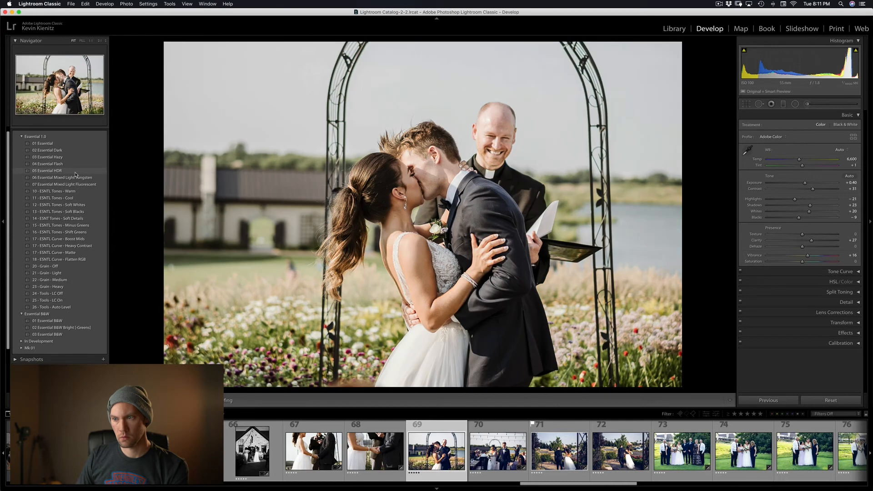
{"action": "left_click", "coordinate": [76, 172]}
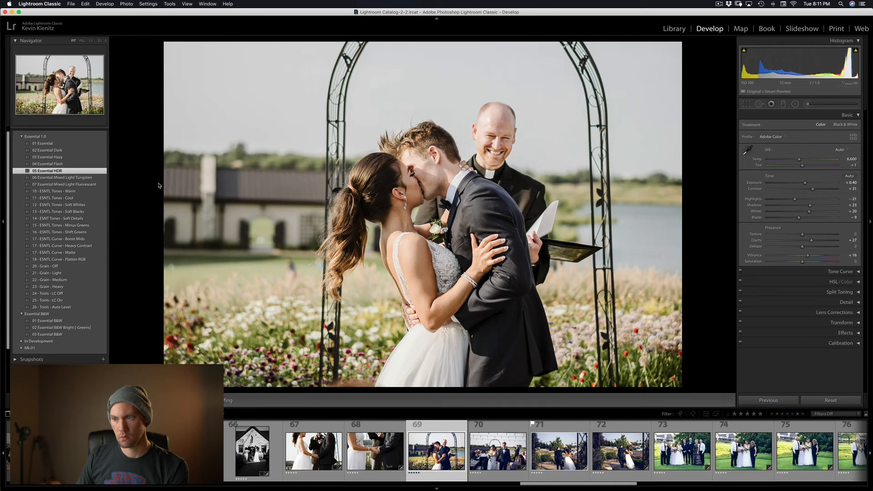
Set the kiss photo's exposure to −0.15 and temperature to 6,351, and apply the 22 - Grain - Medium preset.
{"action": "left_click_drag", "start_coordinate": [805, 184], "coordinate": [795, 160]}
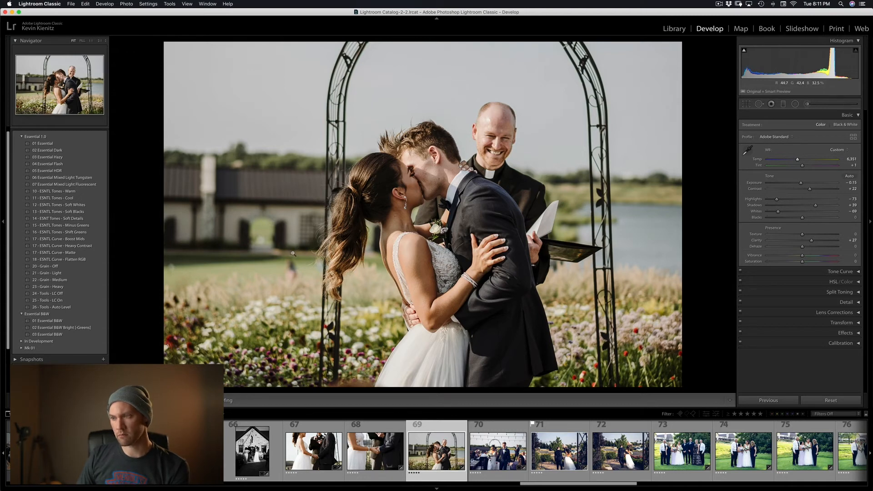
{"action": "left_click", "coordinate": [68, 281]}
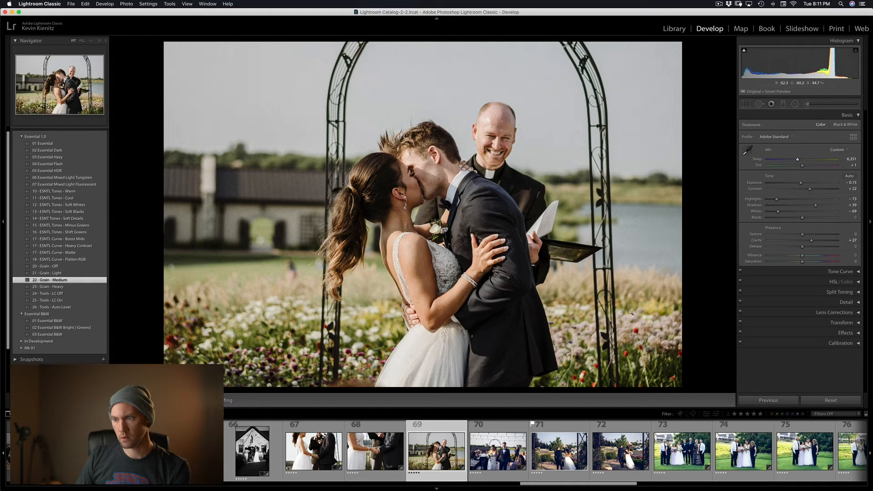
Set the photo of the couple walking up the aisle to Auto white balance and apply the 02 Essential Dark preset.
{"action": "key", "text": "Right"}
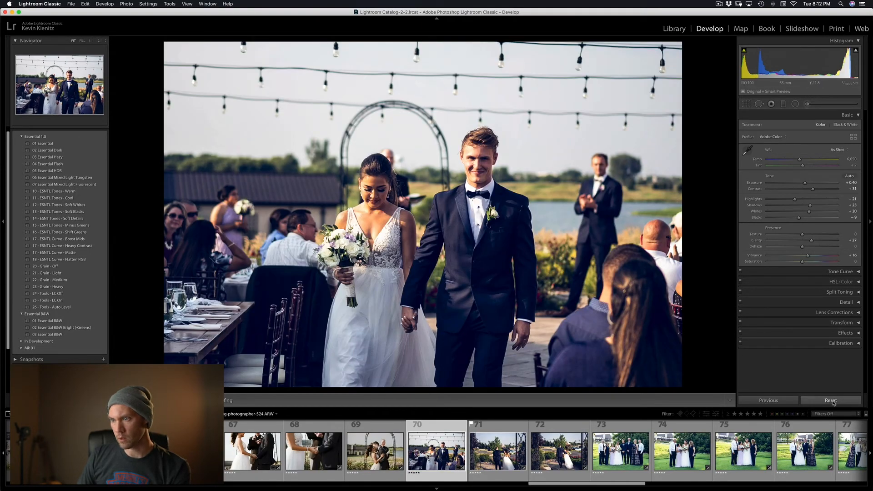
{"action": "left_click", "coordinate": [838, 150]}
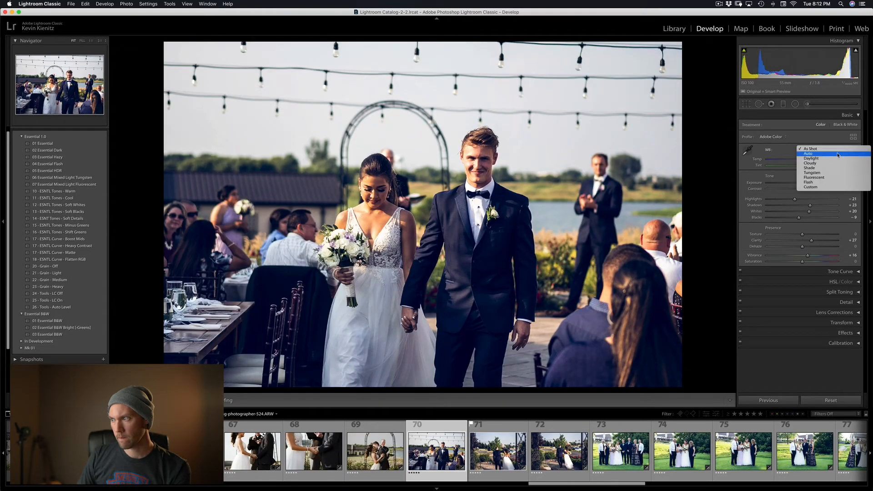
{"action": "left_click", "coordinate": [836, 154]}
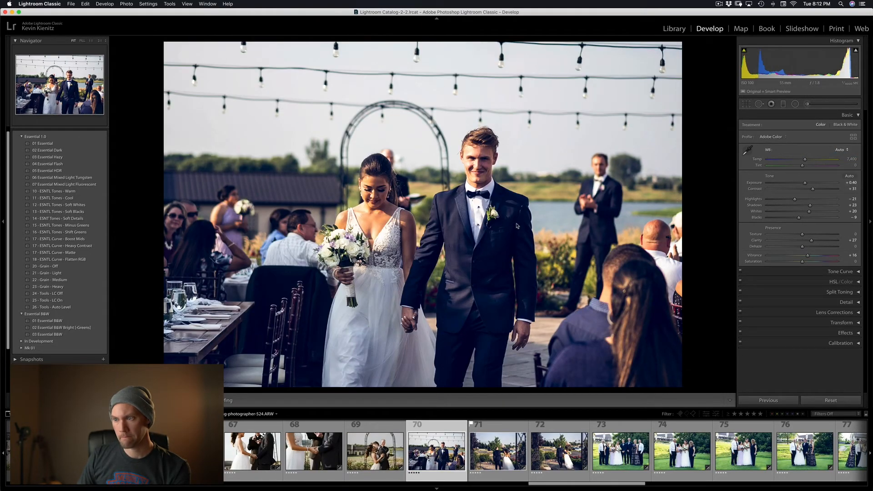
{"action": "left_click", "coordinate": [69, 144]}
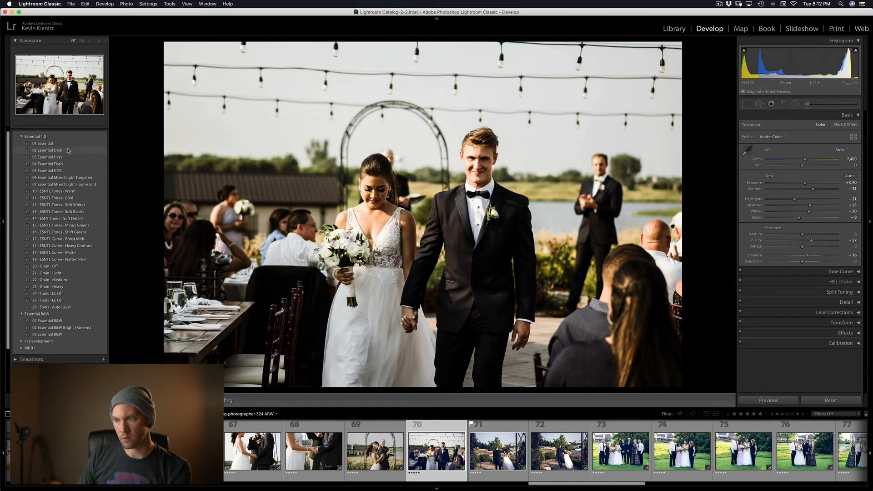
{"action": "left_click", "coordinate": [68, 150]}
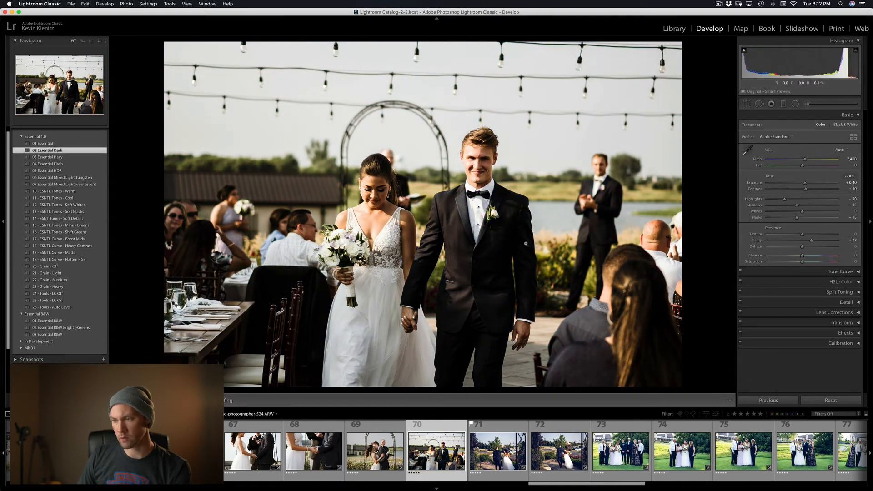
Apply Auto white balance and the 01 Essential preset to the photo of the couple raising their hands, and set its temperature to 5,983.
{"action": "key", "text": "Right"}
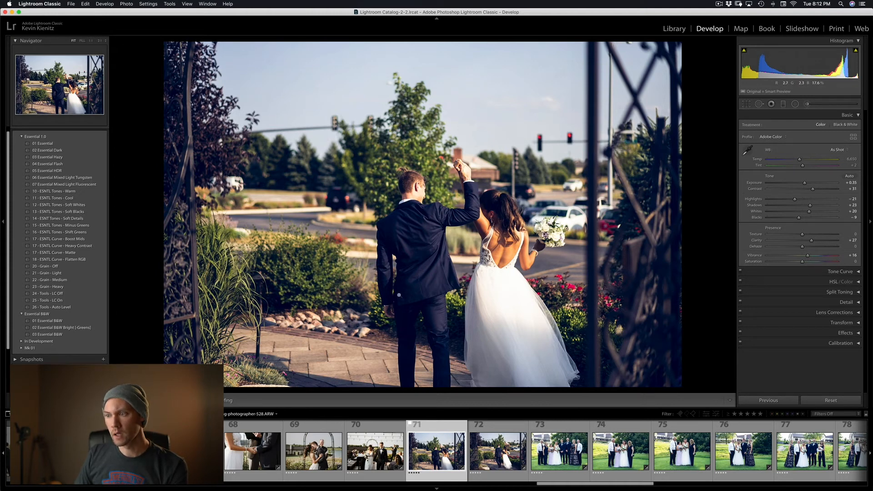
{"action": "left_click", "coordinate": [841, 153]}
{"action": "left_click", "coordinate": [840, 155]}
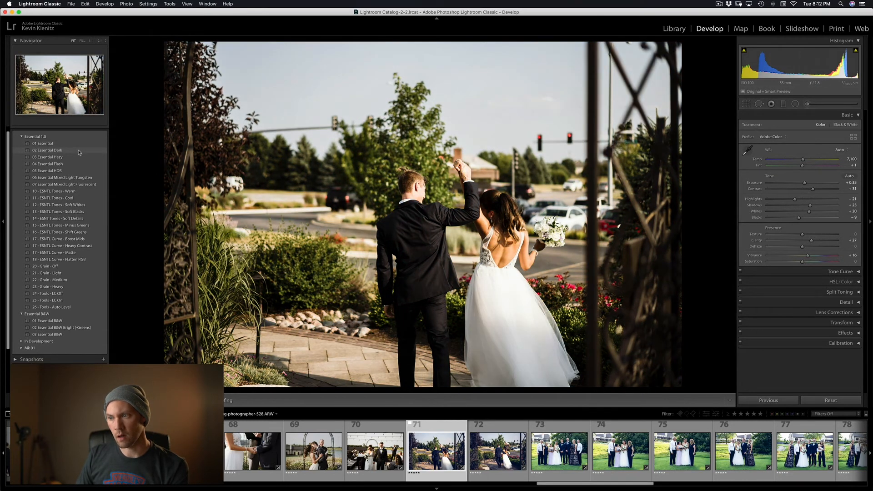
{"action": "left_click", "coordinate": [79, 143]}
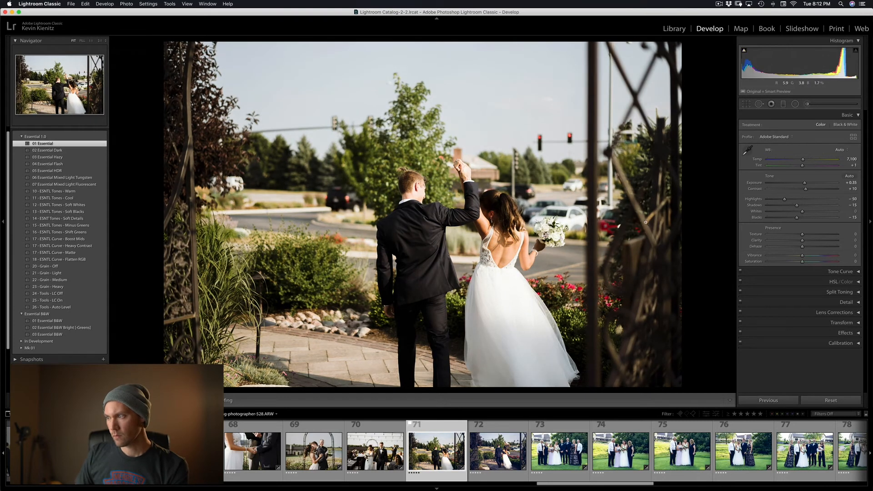
{"action": "left_click", "coordinate": [794, 161]}
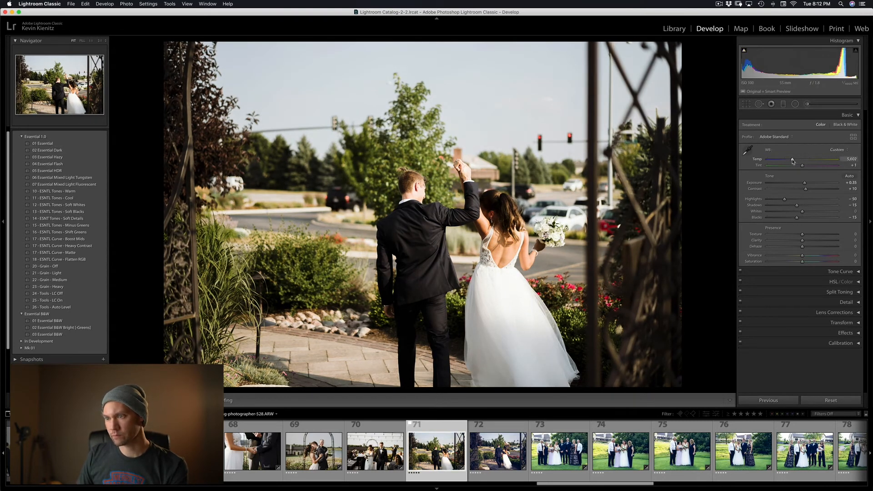
{"action": "left_click_drag", "start_coordinate": [796, 160], "coordinate": [794, 162]}
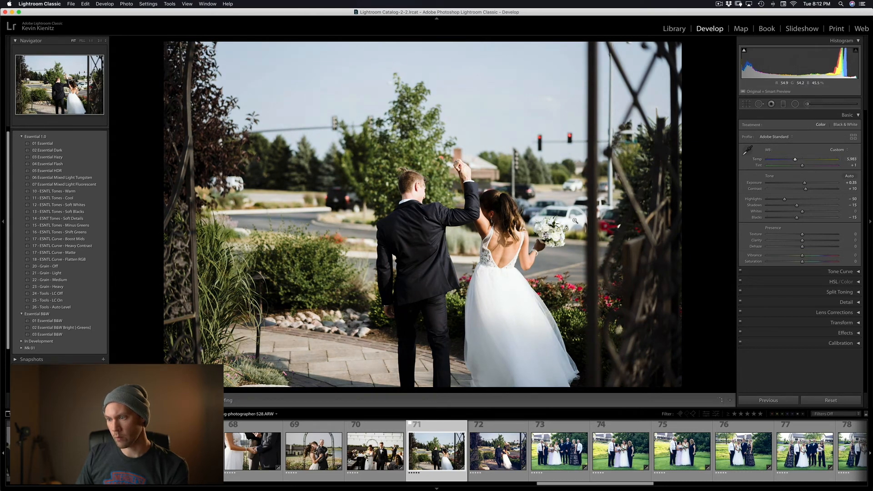
Apply the previous photo's settings to the photo of the couple walking away arm in arm, and open the family group photo.
{"action": "key", "text": "Right"}
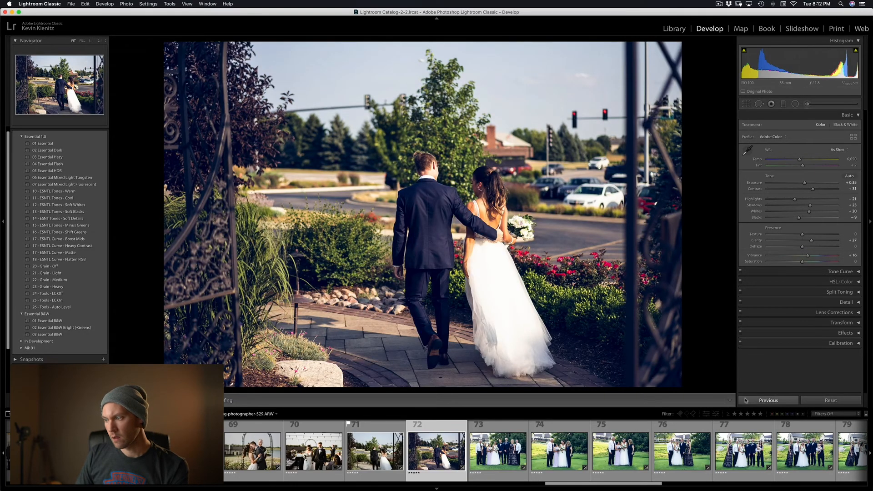
{"action": "left_click", "coordinate": [777, 401]}
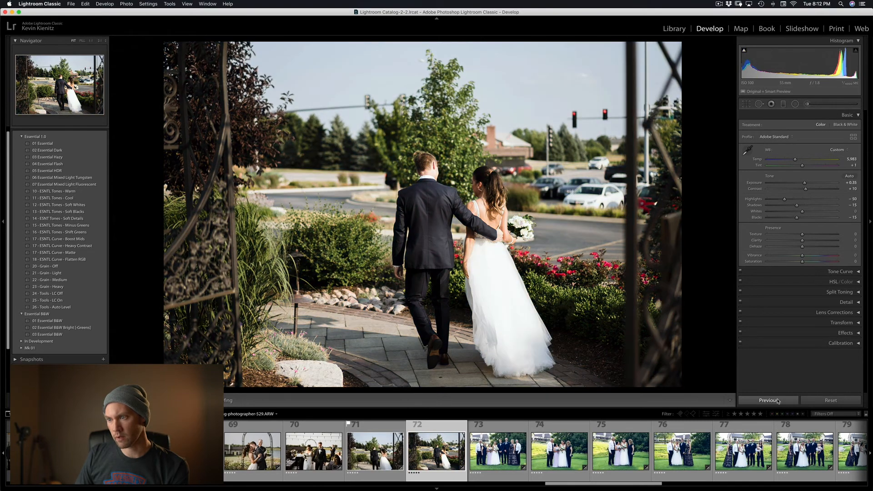
{"action": "key", "text": "Right"}
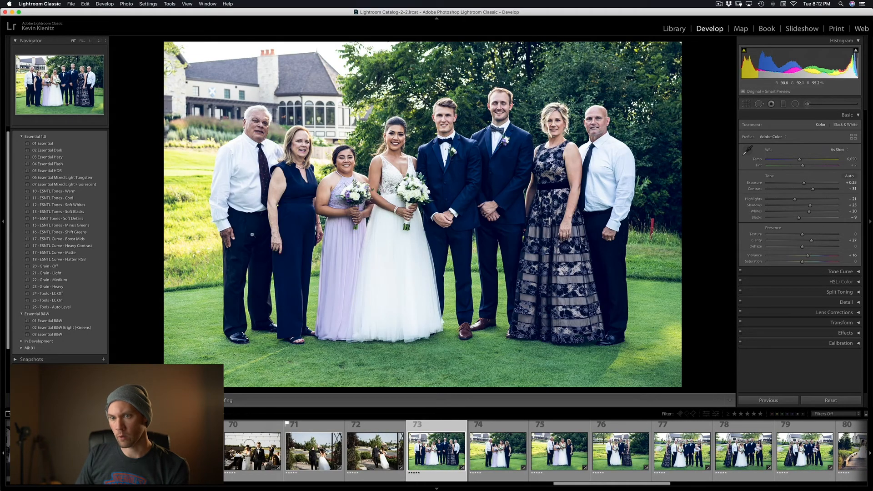
Apply the 02 Essential Dark preset and Auto white balance to the family group photo, and set its exposure to +0.30.
{"action": "left_click", "coordinate": [61, 143]}
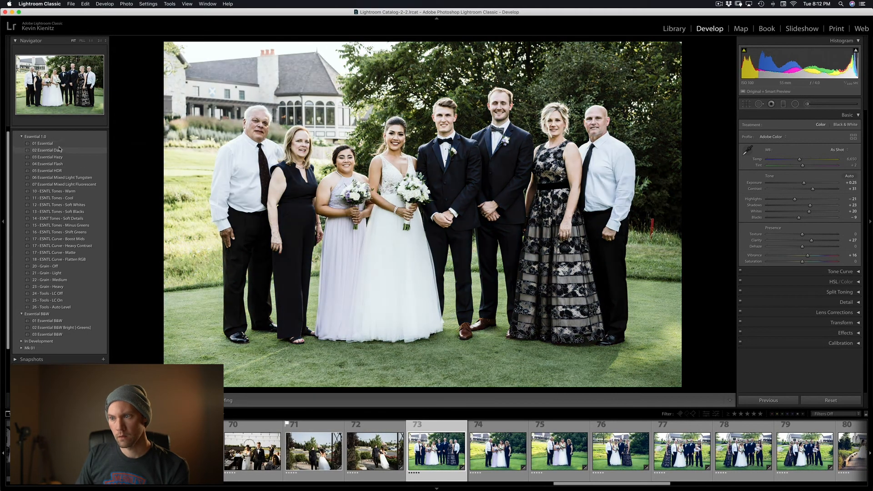
{"action": "left_click", "coordinate": [60, 150]}
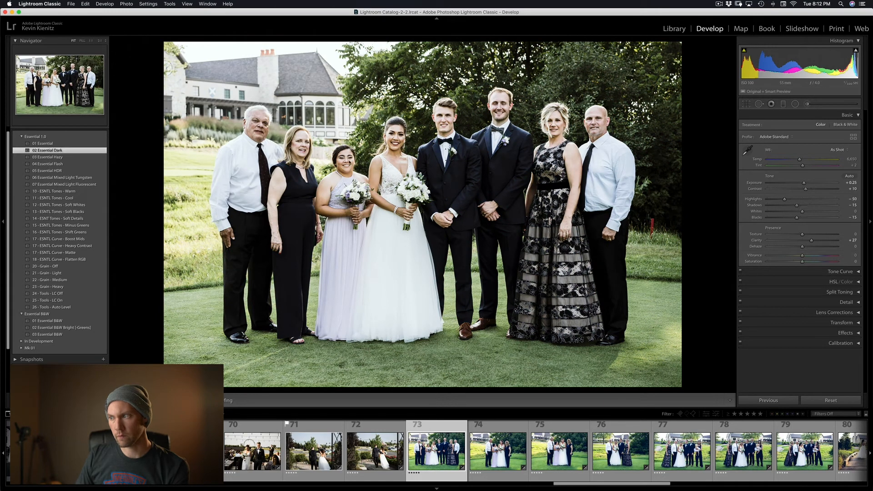
{"action": "left_click", "coordinate": [838, 150]}
{"action": "left_click", "coordinate": [831, 154]}
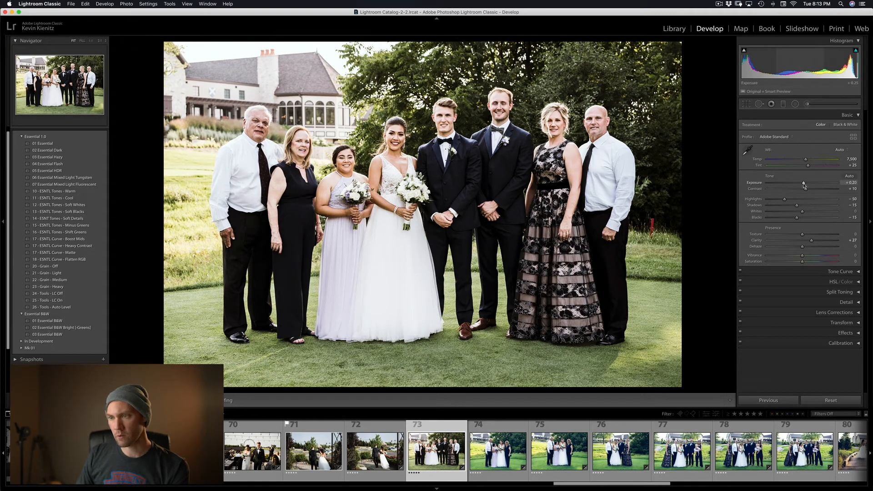
{"action": "left_click_drag", "start_coordinate": [804, 184], "coordinate": [804, 185]}
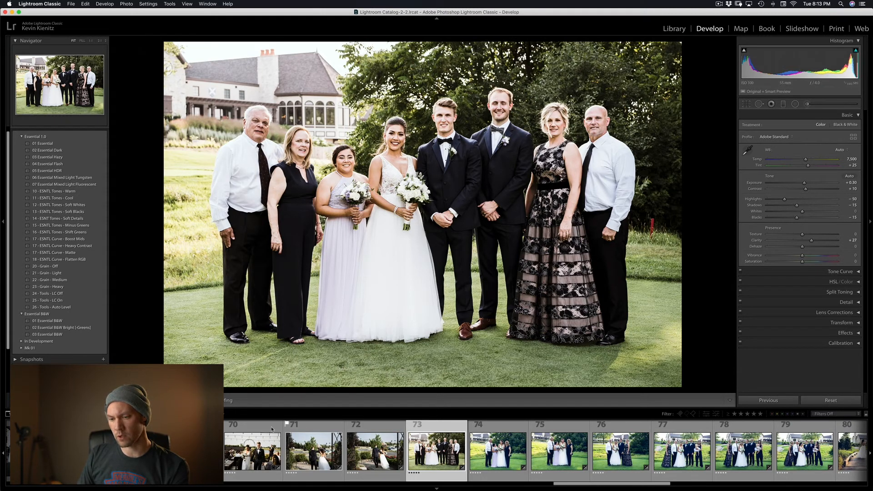
Compare the look with the earlier bride and ceremony photos, and return to the family group photo.
{"action": "scroll", "coordinate": [345, 448], "scroll_direction": "up", "scroll_amount": 4}
{"action": "scroll", "coordinate": [345, 448], "scroll_direction": "up", "scroll_amount": 15}
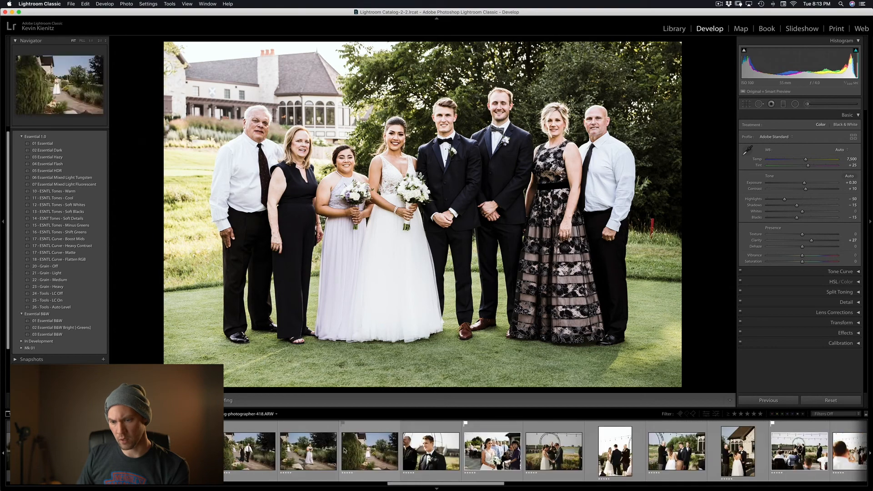
{"action": "left_click", "coordinate": [506, 463]}
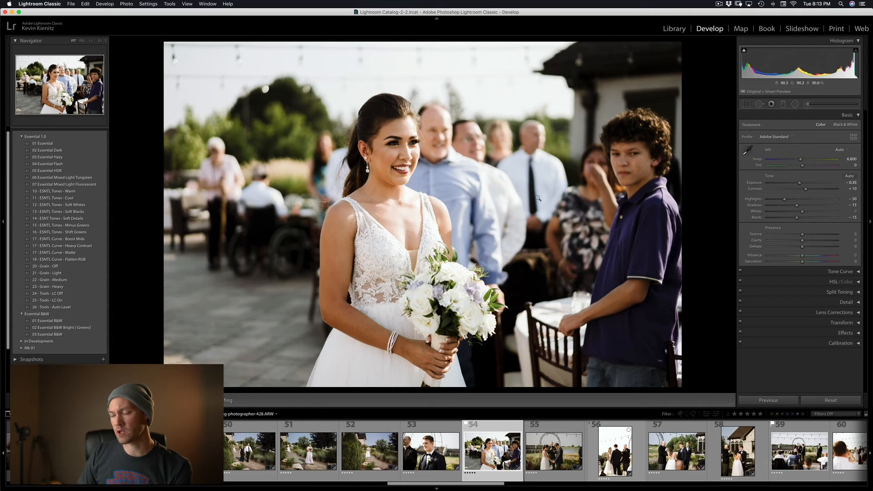
{"action": "left_click", "coordinate": [553, 450]}
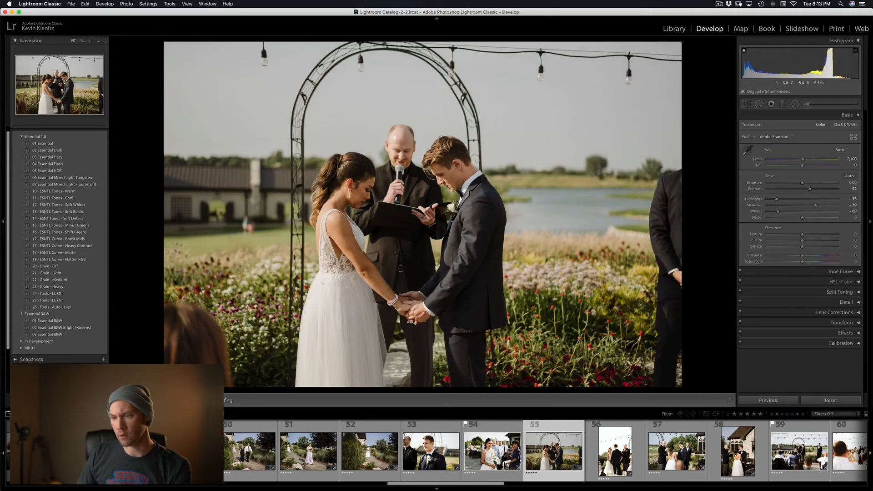
{"action": "key", "text": "Right"}
{"action": "key", "text": "Right"}
{"action": "key", "text": "Right"}
{"action": "key", "text": "Right"}
{"action": "key", "text": "Right"}
{"action": "key", "text": "Right"}
{"action": "key", "text": "Right"}
{"action": "key", "text": "Right"}
{"action": "key", "text": "Right"}
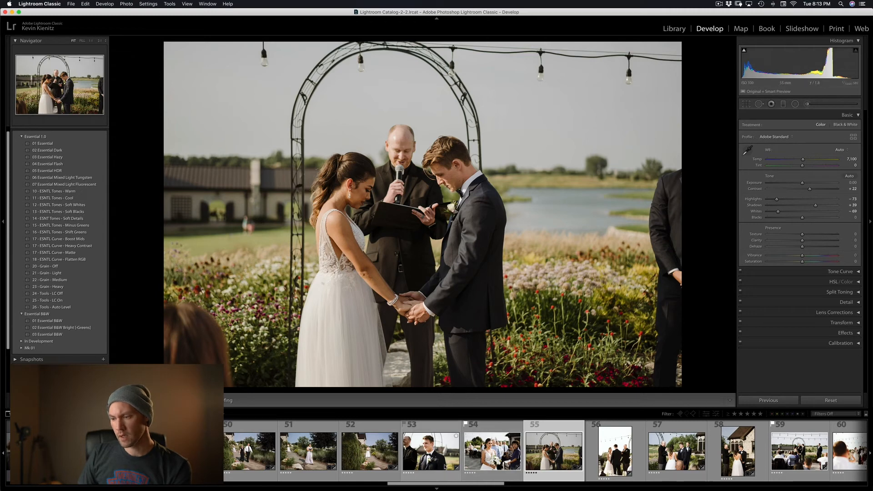
{"action": "scroll", "coordinate": [435, 450], "scroll_direction": "right", "scroll_amount": 10}
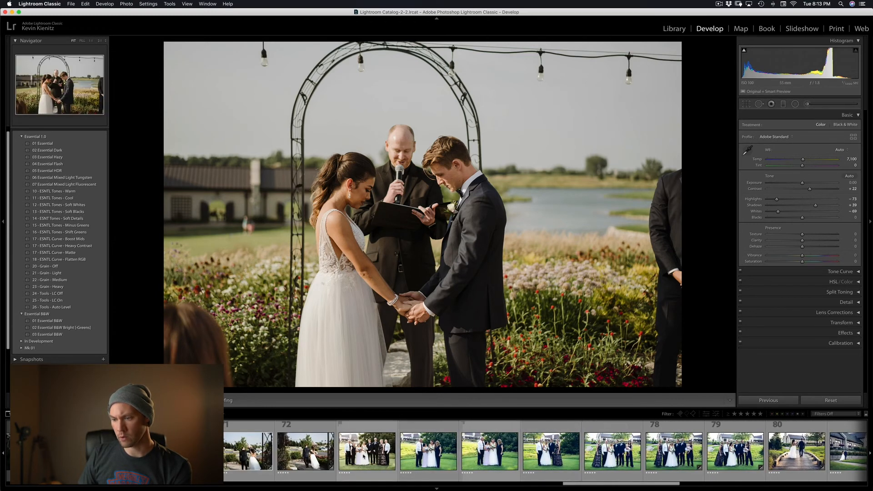
{"action": "left_click", "coordinate": [366, 450]}
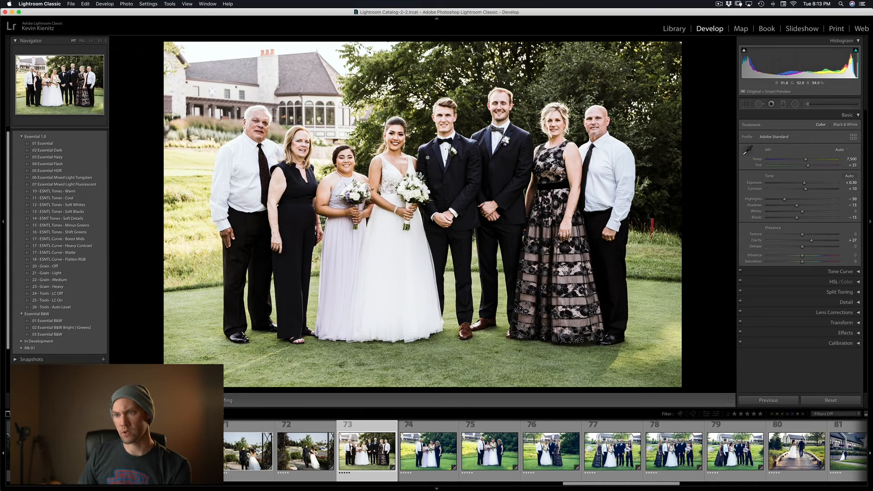
Select the family group photos 73 through 79 and synchronize the first photo's develop settings to all of them.
{"action": "left_click", "coordinate": [97, 172]}
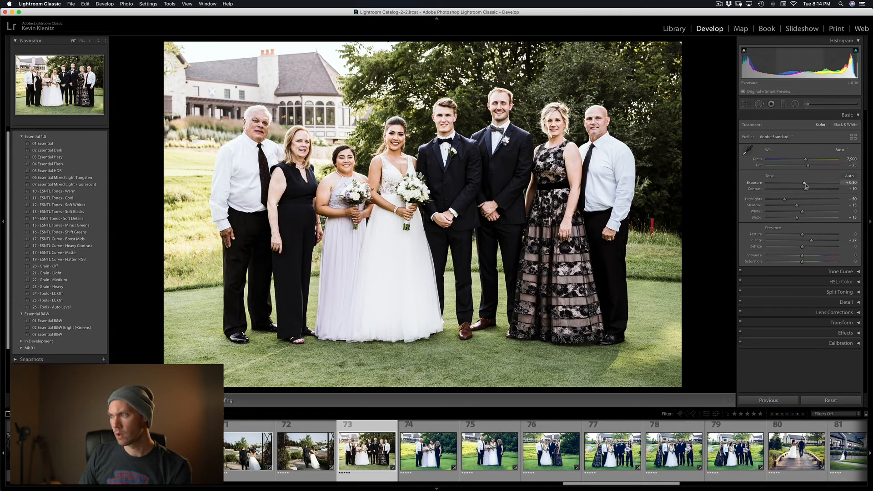
{"action": "left_click", "coordinate": [738, 452], "text": "shift"}
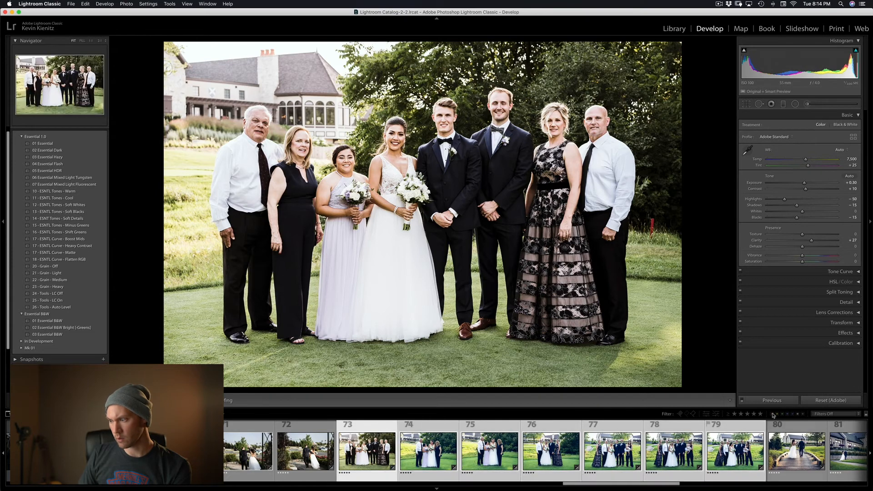
{"action": "left_click", "coordinate": [772, 401]}
{"action": "left_click", "coordinate": [444, 229]}
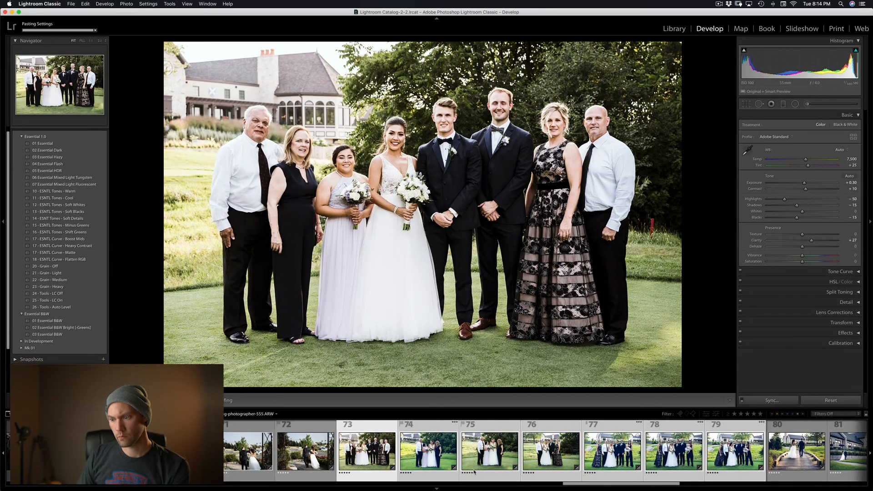
Set photo 74 to Auto white balance and synchronize its settings to photos 75 through 79, including white balance but not exposure.
{"action": "left_click", "coordinate": [435, 432]}
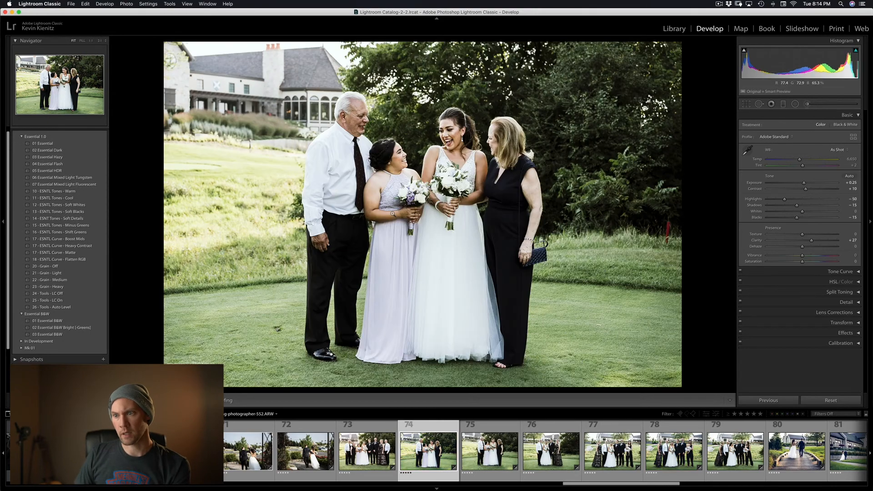
{"action": "left_click", "coordinate": [844, 151]}
{"action": "left_click", "coordinate": [841, 158]}
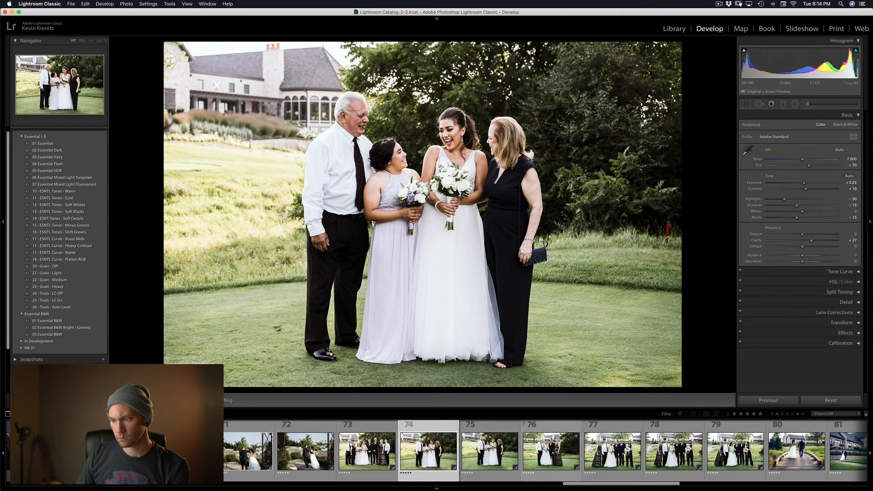
{"action": "left_click", "coordinate": [796, 450], "text": "shift"}
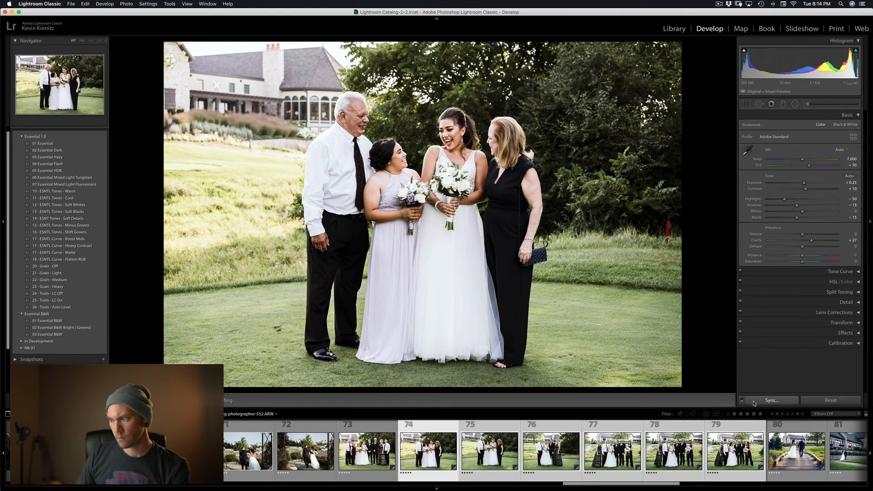
{"action": "left_click", "coordinate": [771, 400]}
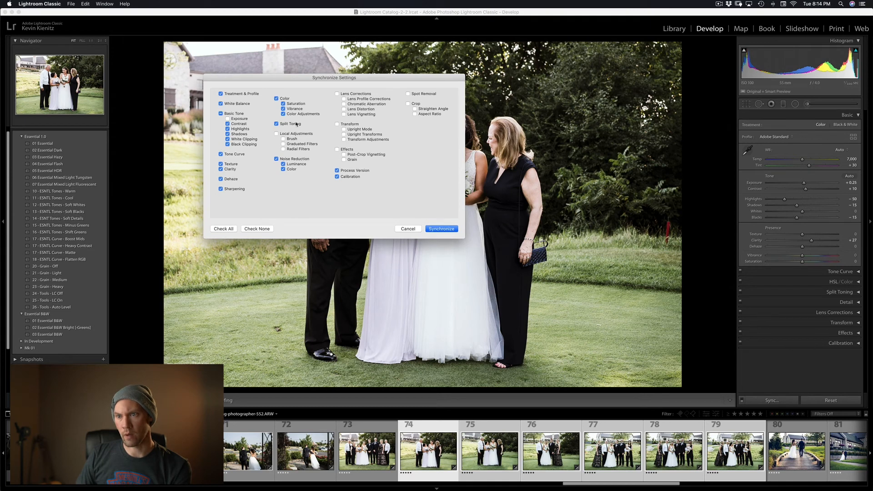
{"action": "left_click", "coordinate": [454, 229]}
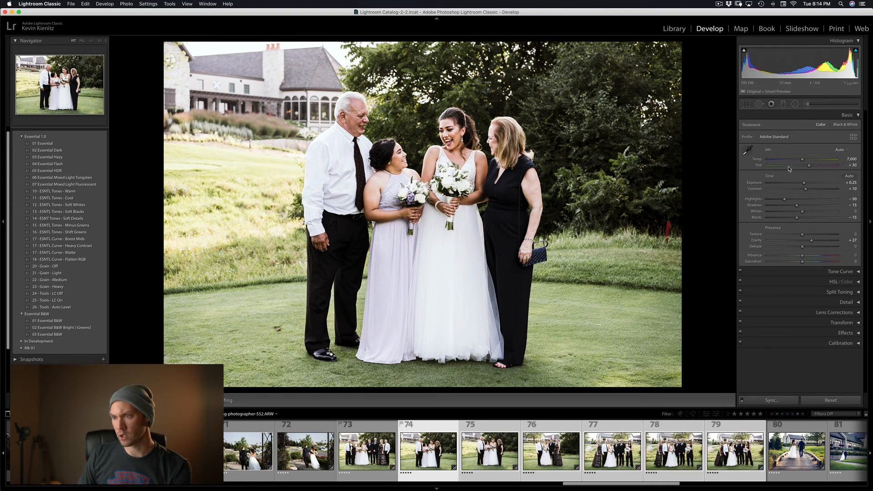
Go through the synchronized family photos and set the exposure of photo 78 to +0.50.
{"action": "key", "text": "Right"}
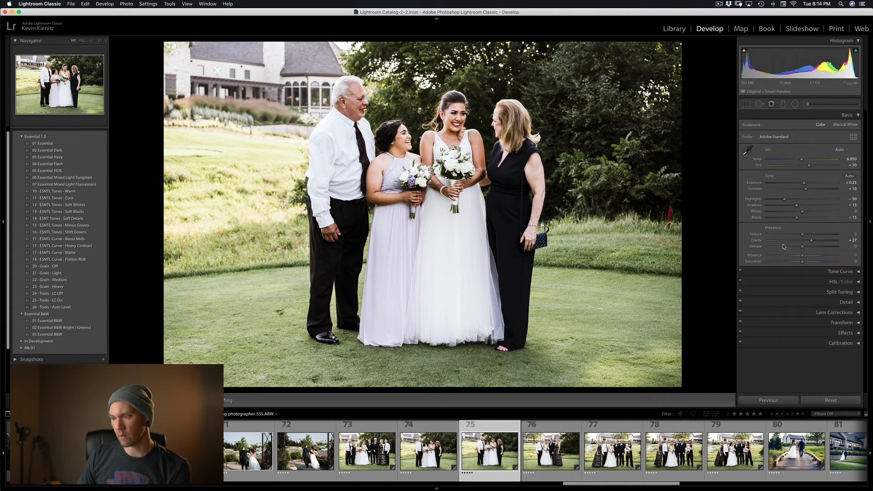
{"action": "key", "text": "Right"}
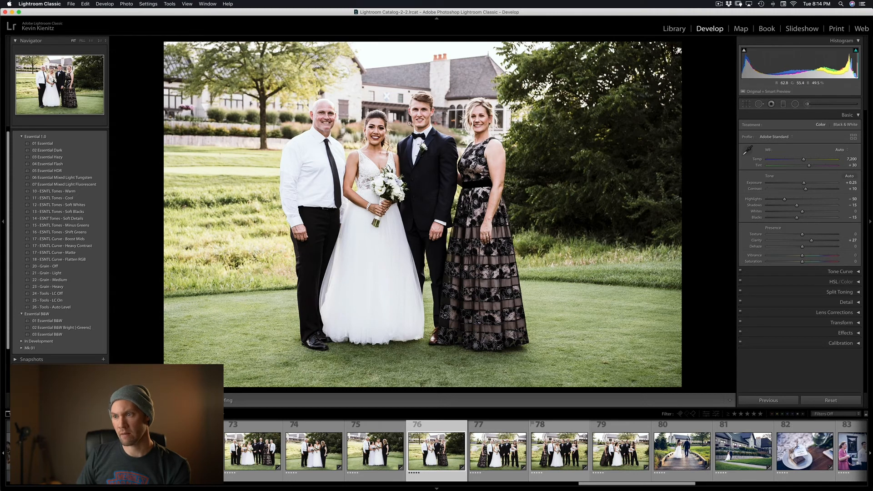
{"action": "key", "text": "Right"}
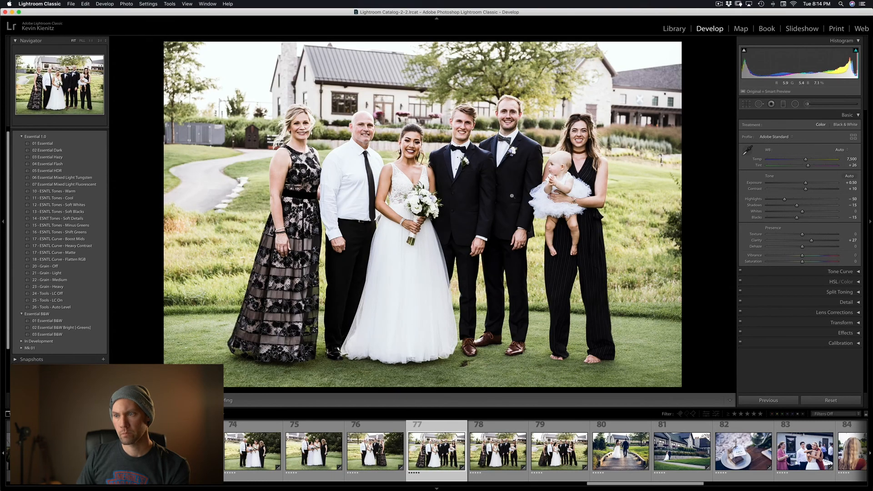
{"action": "key", "text": "Right"}
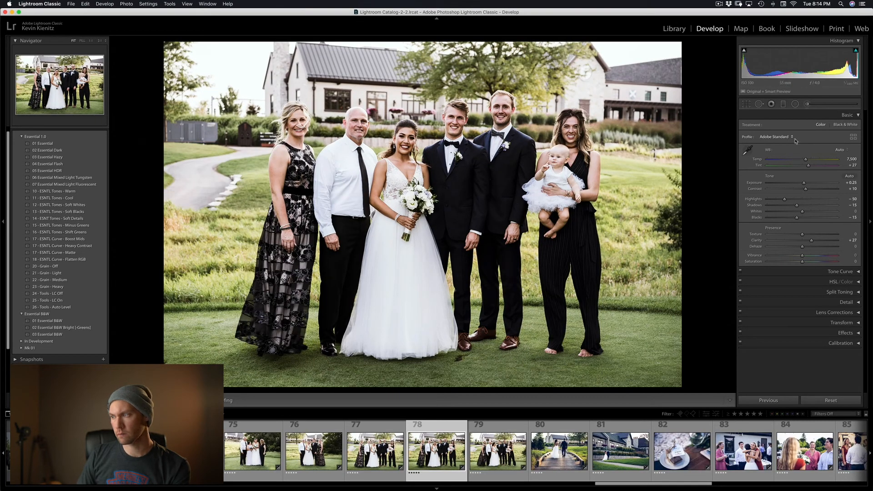
{"action": "left_click_drag", "start_coordinate": [805, 184], "coordinate": [806, 185]}
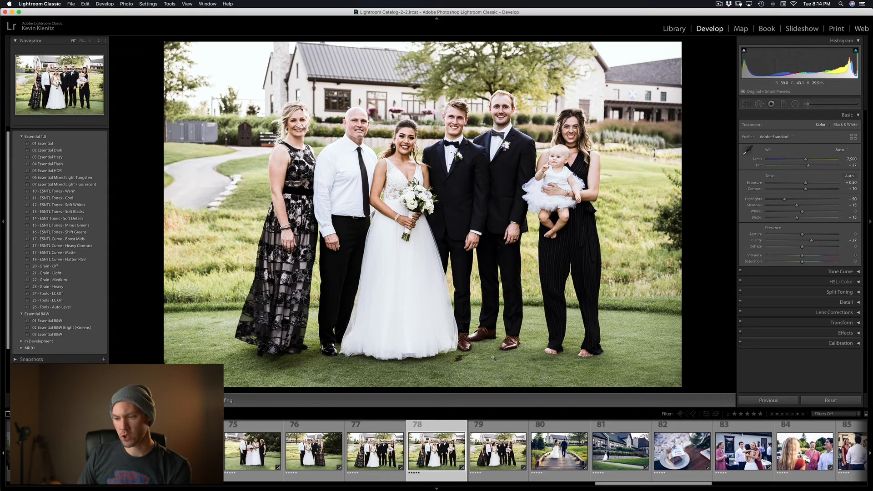
Review family photos 76 through 79 for consistent color and exposure.
{"action": "left_click", "coordinate": [297, 460]}
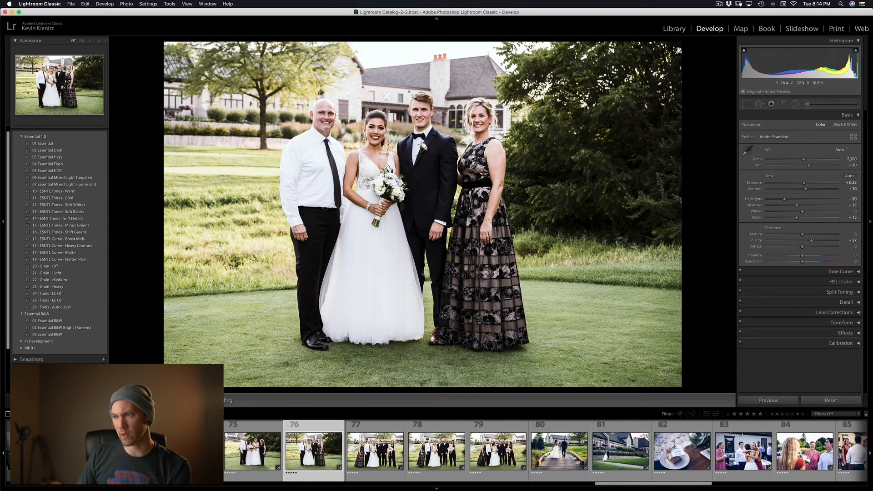
{"action": "key", "text": "Right"}
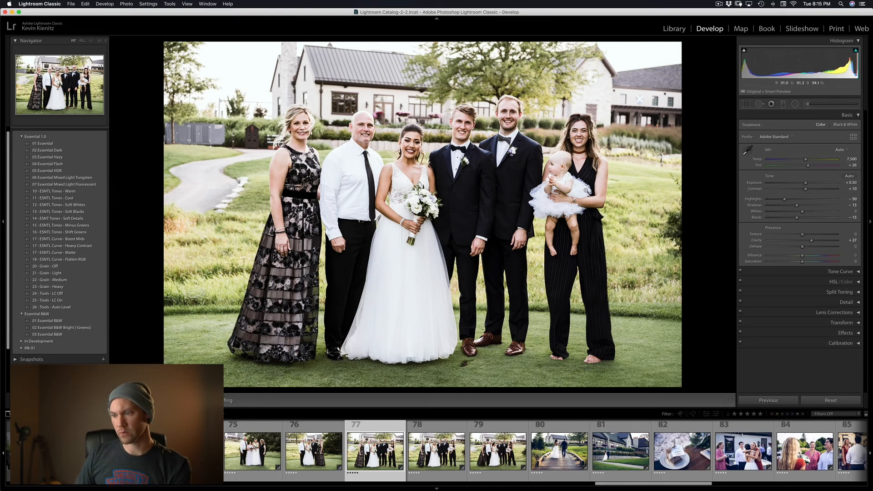
{"action": "key", "text": "Right"}
{"action": "key", "text": "Right"}
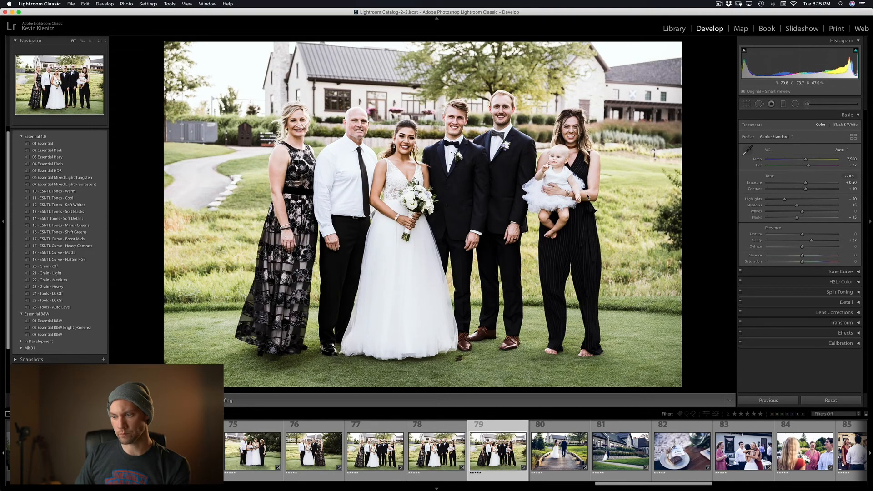
{"action": "key", "text": "Right"}
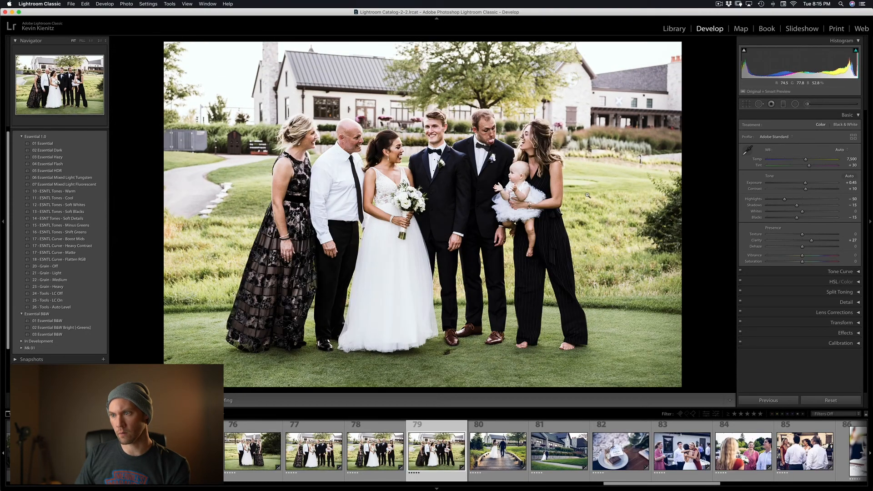
{"action": "key", "text": "Right"}
{"action": "key", "text": "Left"}
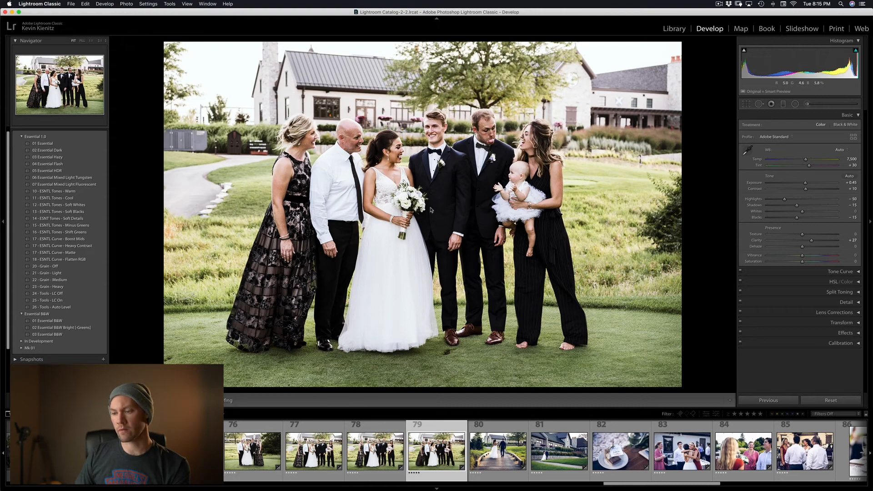
{"action": "key", "text": "Left"}
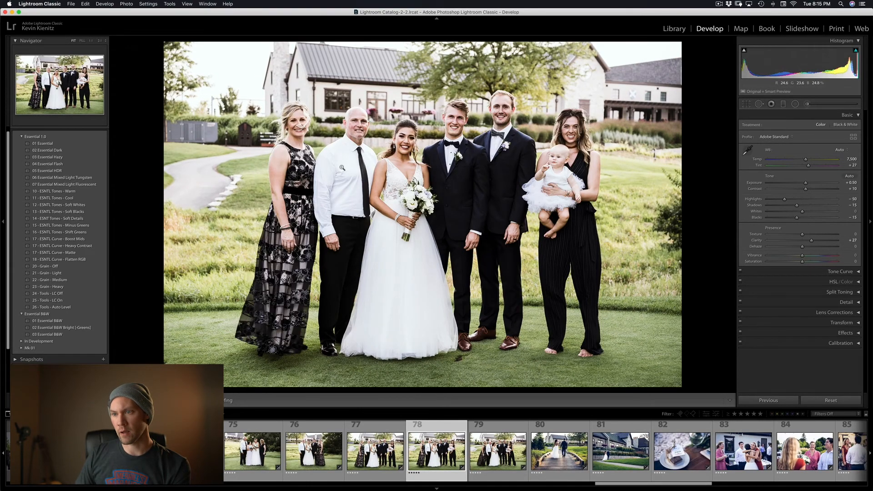
{"action": "key", "text": "Right"}
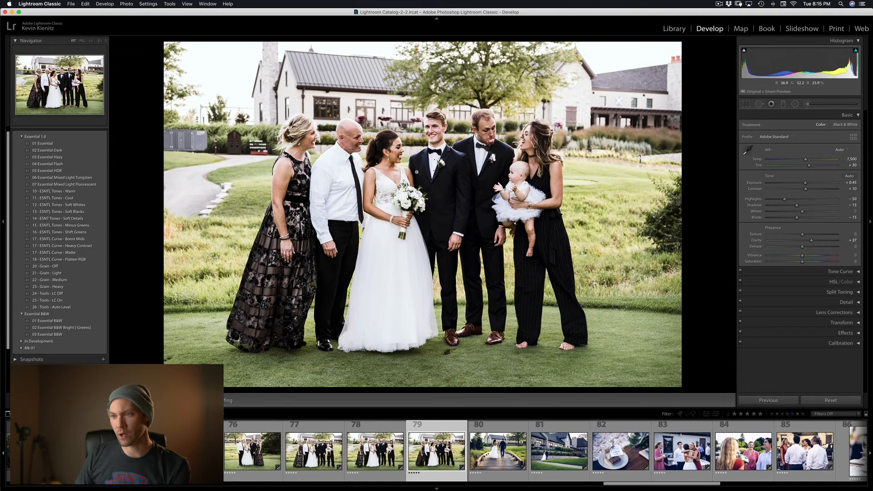
Apply Auto white balance and the 01 Essential and 10 - ESNTL Tones - Warm presets to the bridge photo, and open the next photo.
{"action": "key", "text": "Right"}
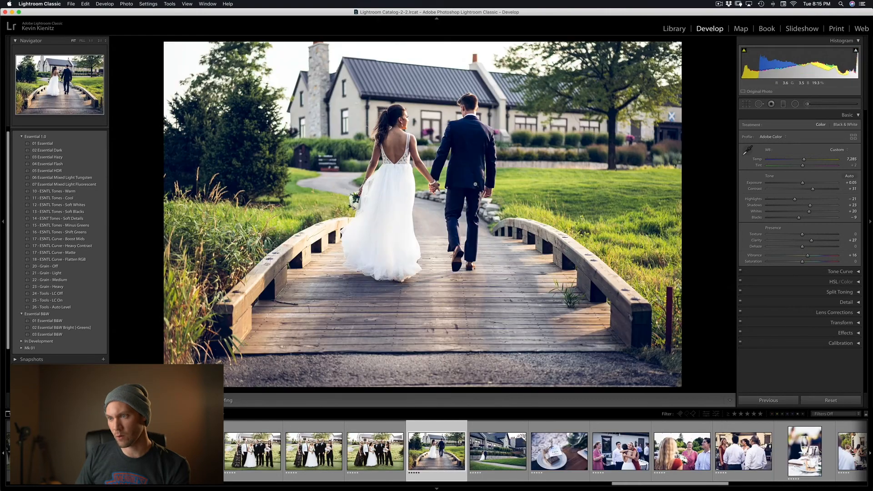
{"action": "left_click", "coordinate": [840, 150]}
{"action": "left_click", "coordinate": [822, 117]}
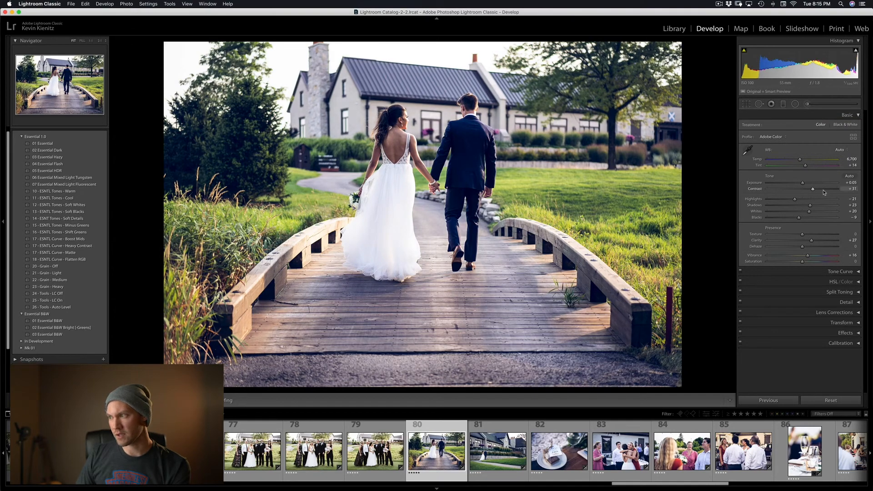
{"action": "left_click", "coordinate": [75, 144]}
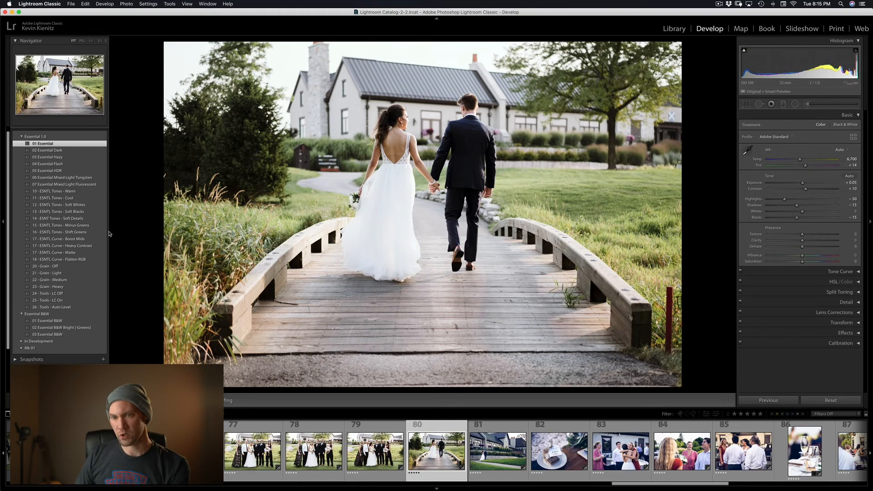
{"action": "left_click", "coordinate": [100, 193]}
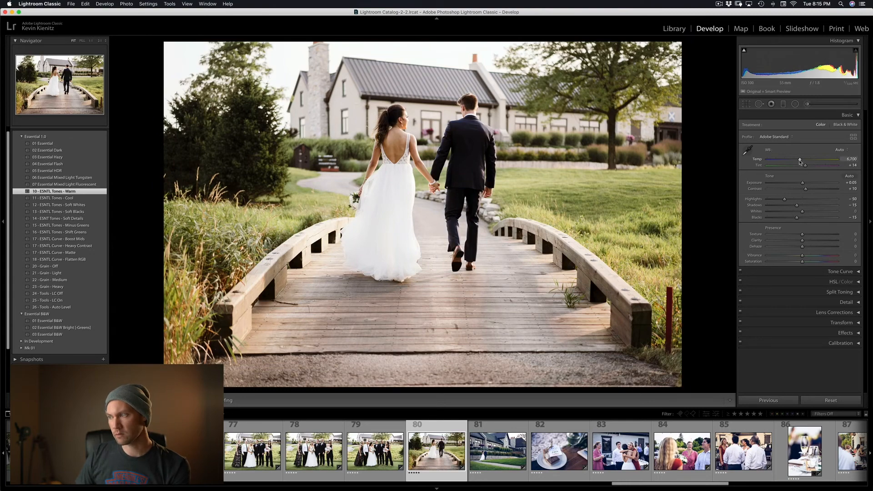
{"action": "key", "text": "Right"}
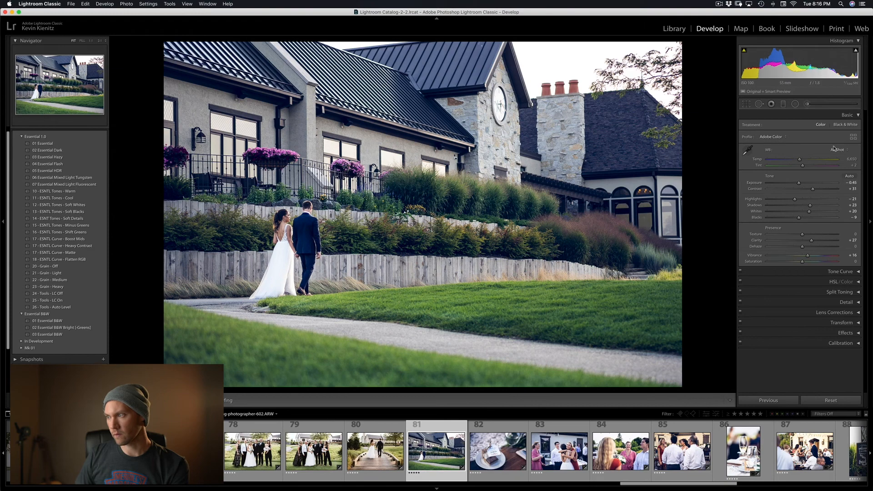
Apply Auto white balance and the 02 Essential Dark and 10 - ESNTL Tones - Warm presets to the couple-by-the-building photo 81.
{"action": "left_click", "coordinate": [834, 150]}
{"action": "key", "text": "Return"}
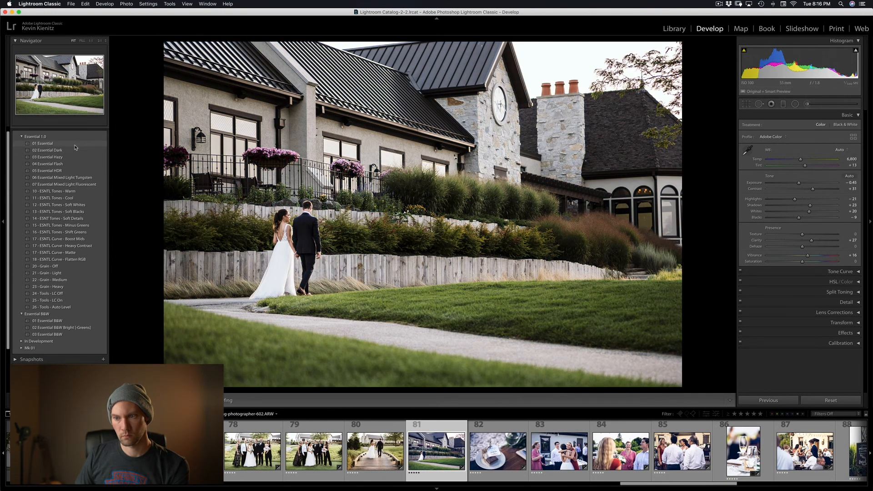
{"action": "left_click", "coordinate": [47, 154]}
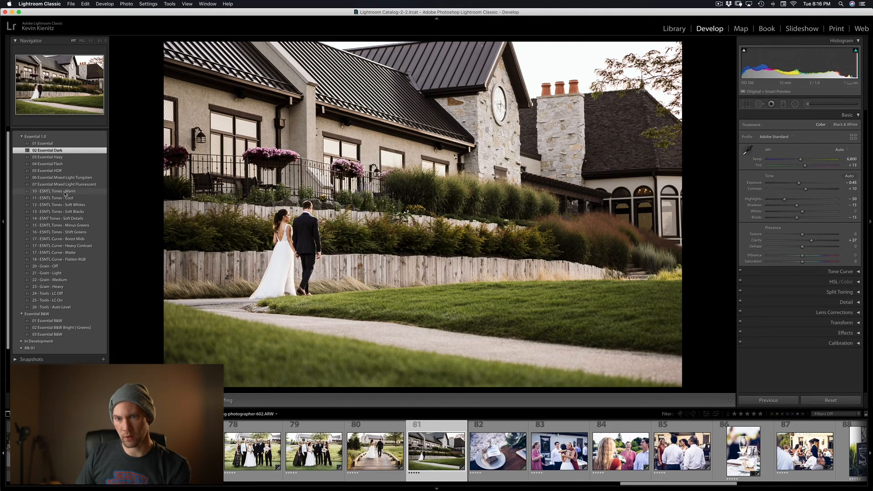
{"action": "left_click", "coordinate": [68, 192]}
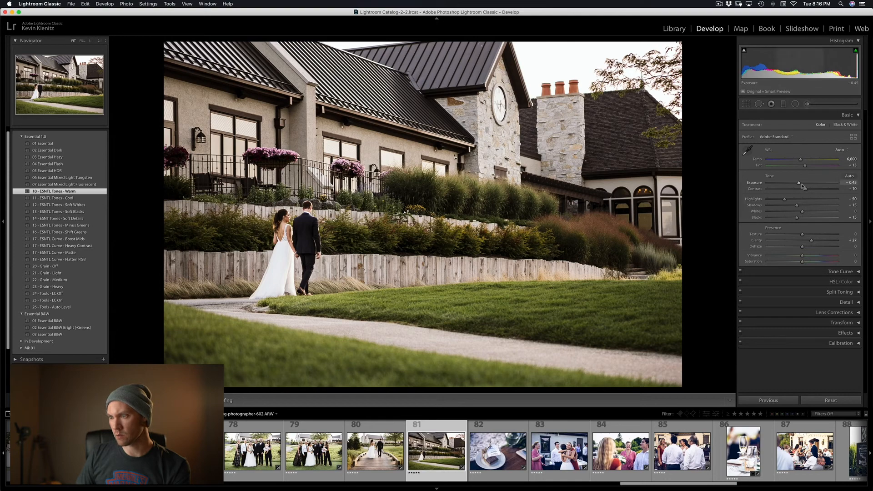
Open the s'more favor photo 82 and apply Auto white balance and the 02 Essential Dark preset.
{"action": "key", "text": "Right"}
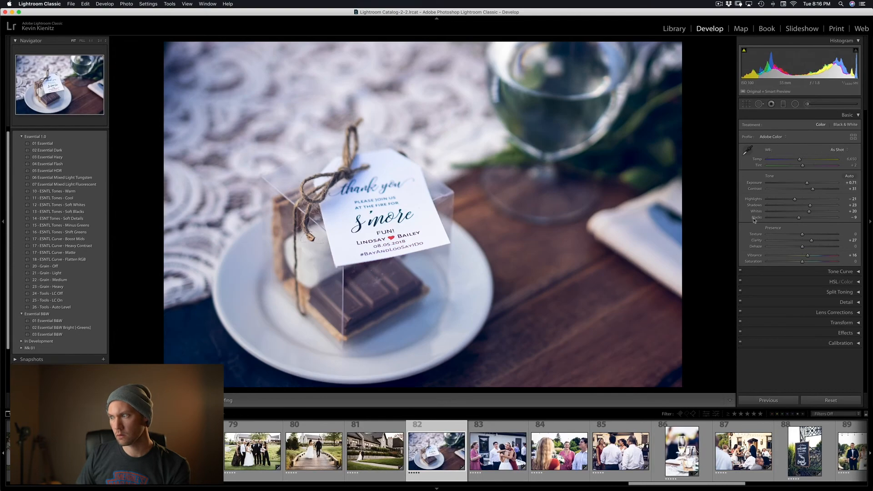
{"action": "left_click", "coordinate": [835, 150]}
{"action": "left_click", "coordinate": [830, 155]}
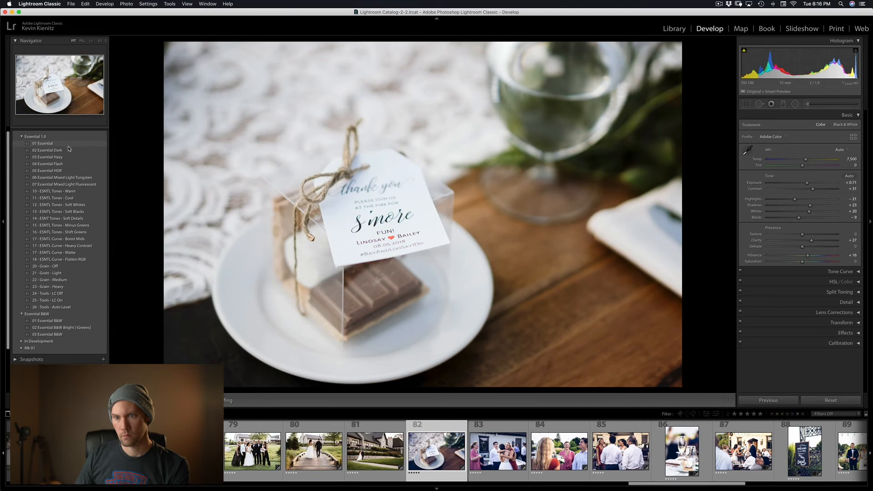
{"action": "left_click", "coordinate": [47, 150]}
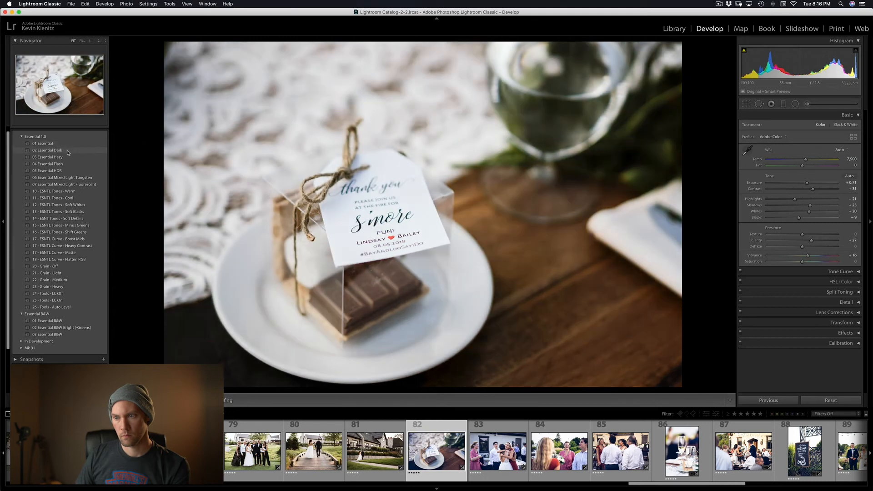
Open photo 83 of the hugging guests and apply Auto white balance and the 02 Essential Dark preset.
{"action": "key", "text": "Right"}
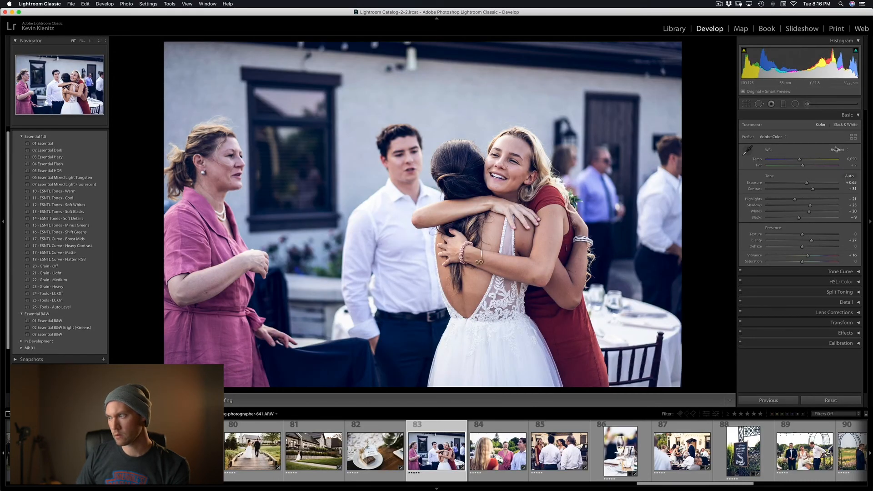
{"action": "left_click", "coordinate": [835, 149]}
{"action": "left_click", "coordinate": [830, 154]}
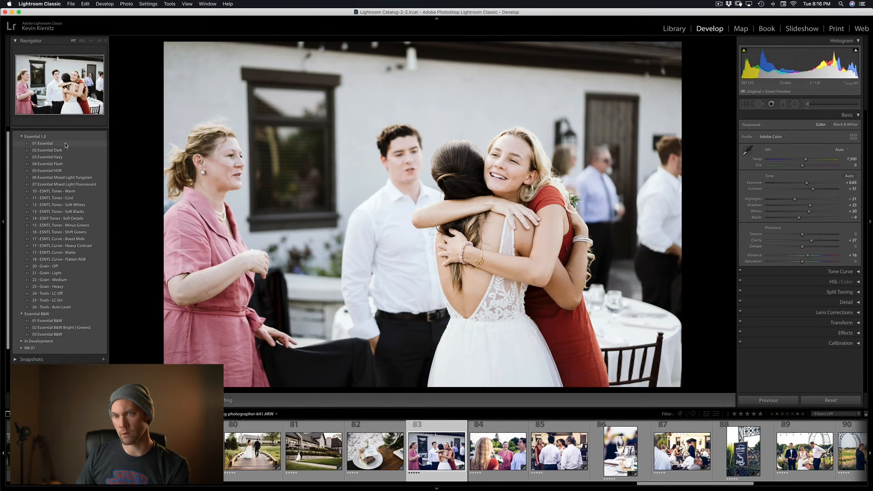
{"action": "left_click", "coordinate": [50, 150]}
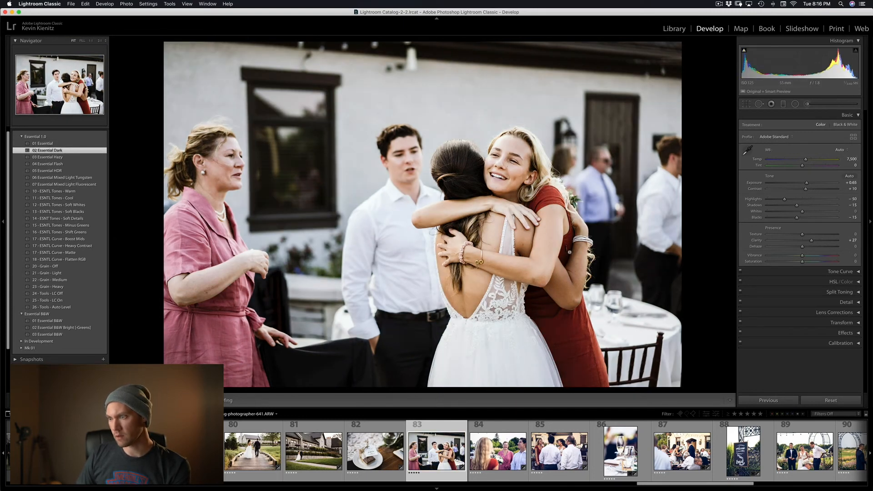
Open photo 84, copy the previous photo's settings onto it, and set its white balance temperature to 6,923.
{"action": "key", "text": "Right"}
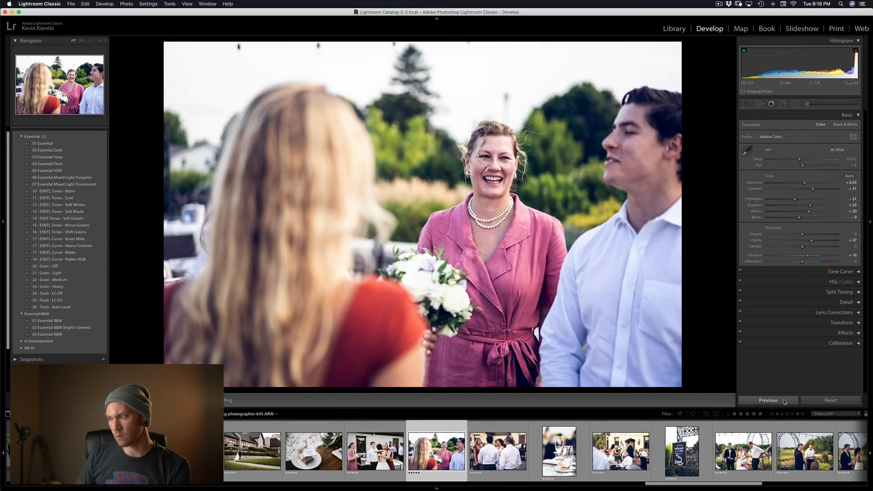
{"action": "left_click", "coordinate": [784, 401]}
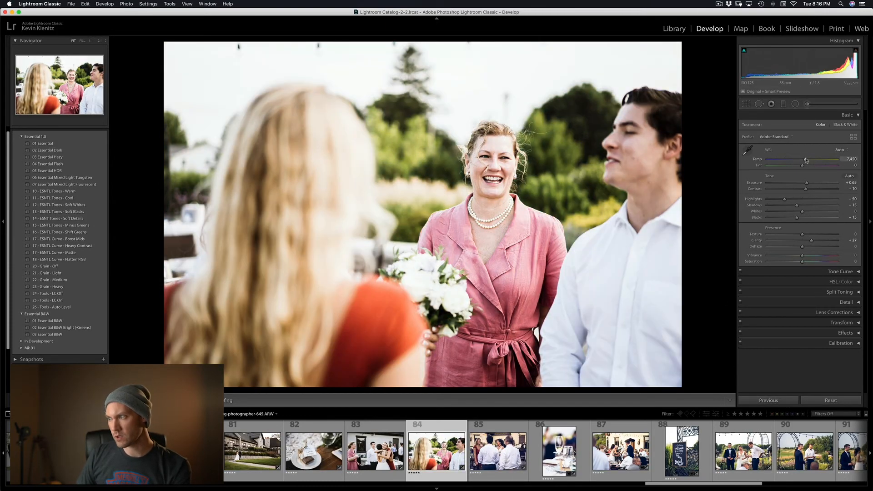
{"action": "left_click", "coordinate": [841, 150]}
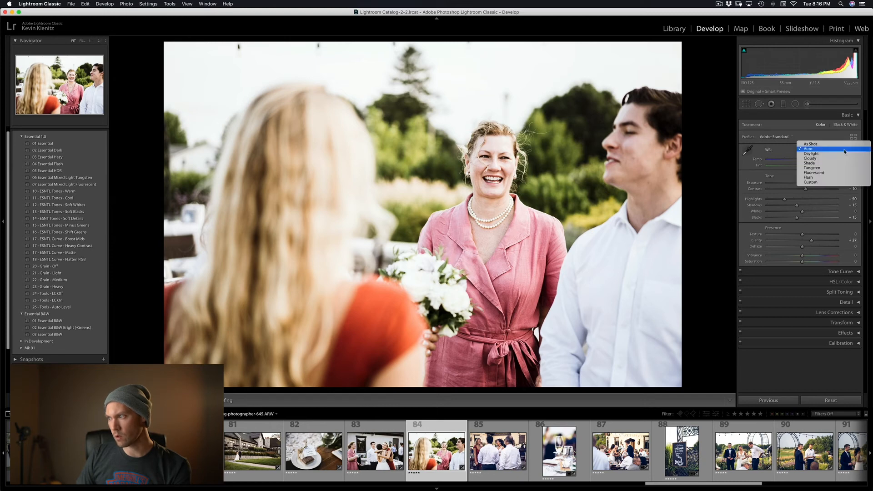
{"action": "left_click", "coordinate": [822, 166]}
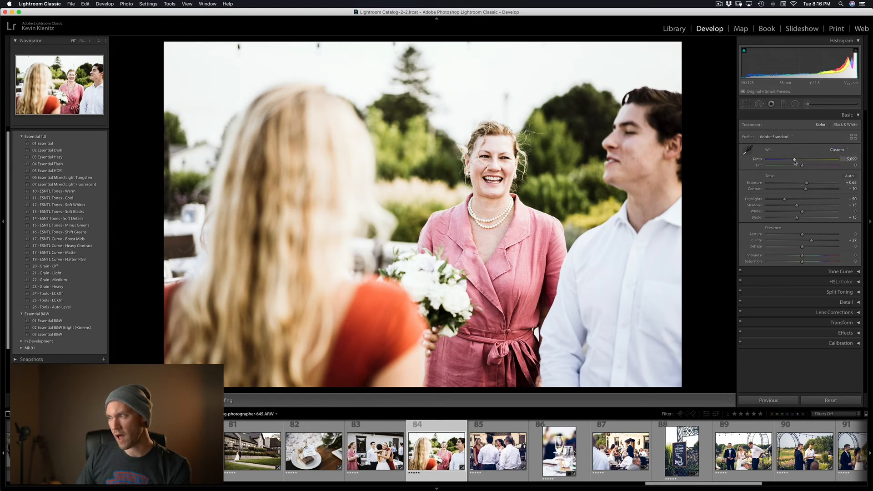
{"action": "left_click_drag", "start_coordinate": [798, 161], "coordinate": [802, 161]}
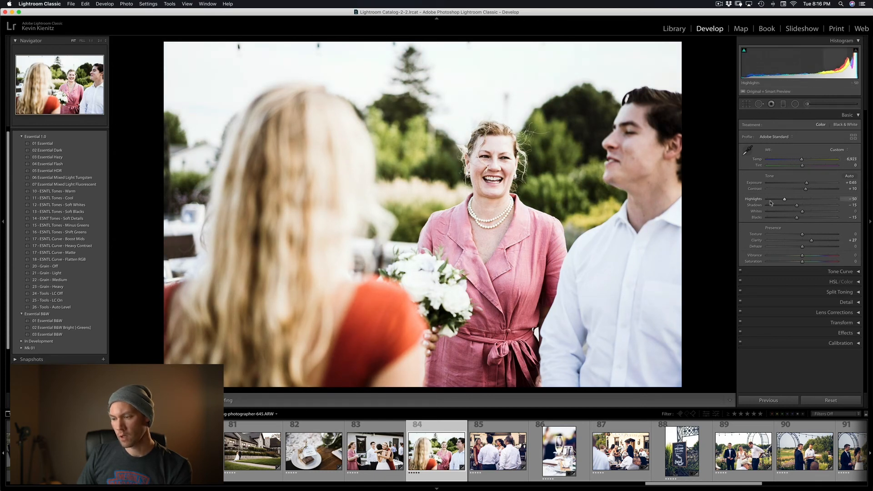
Open photo 85, apply Auto white balance and the 02 Essential Dark preset, and cool its color temperature.
{"action": "key", "text": "Right"}
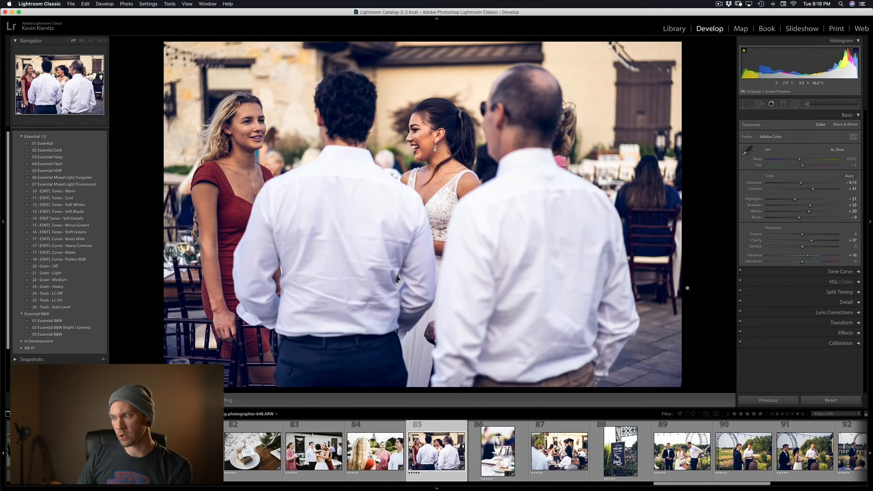
{"action": "left_click", "coordinate": [837, 150]}
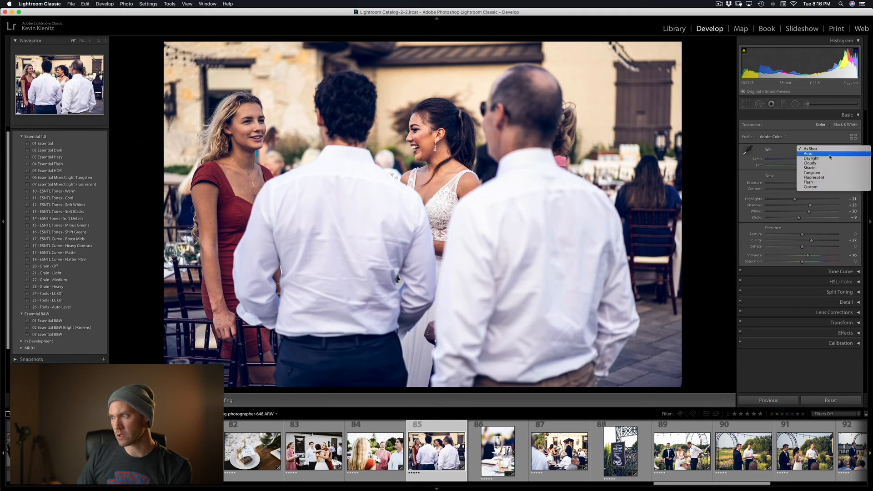
{"action": "left_click", "coordinate": [832, 156]}
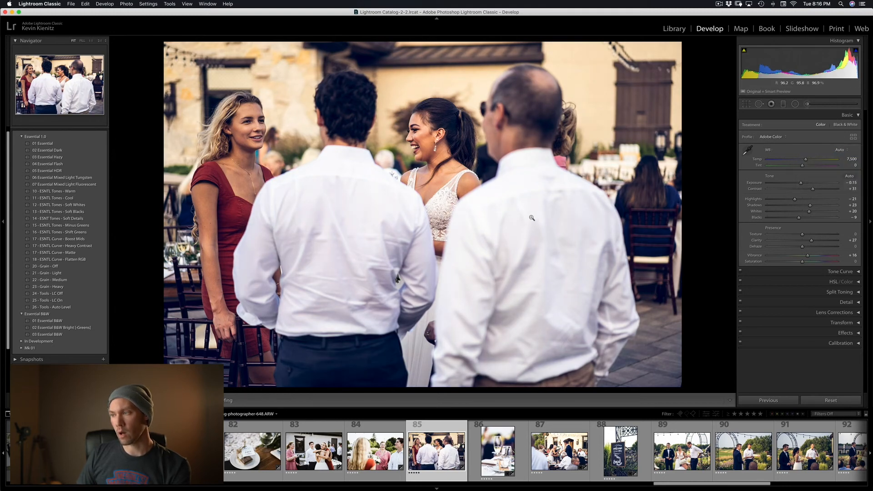
{"action": "left_click", "coordinate": [53, 151]}
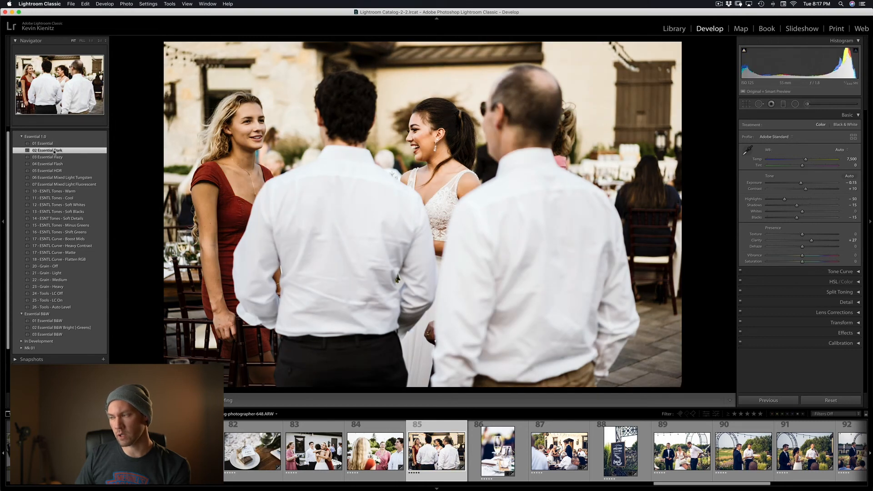
{"action": "left_click_drag", "start_coordinate": [806, 157], "coordinate": [790, 161]}
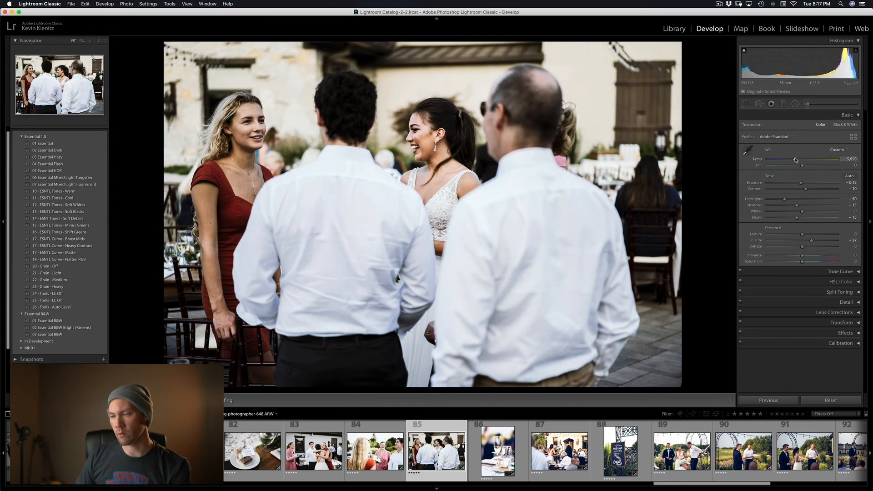
Open the champagne glass photo 86, apply Auto white balance and the 01 Essential preset, and straighten it by an angle of 1.63.
{"action": "key", "text": "Right"}
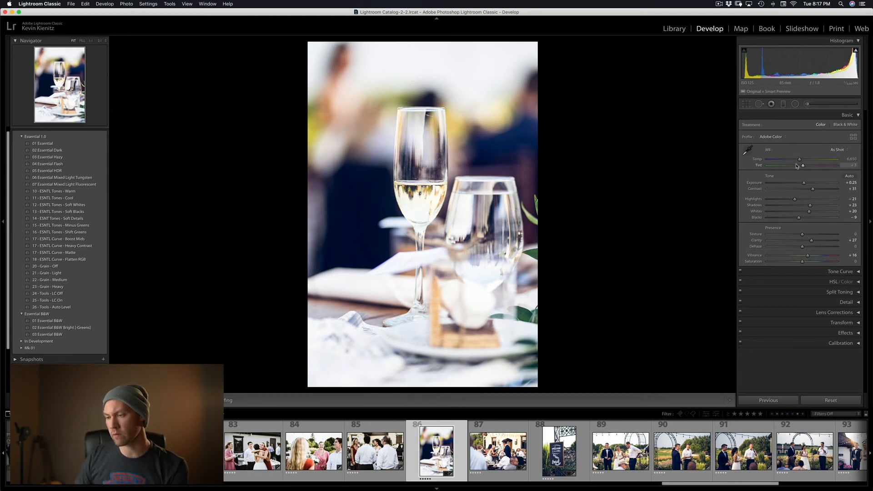
{"action": "left_click", "coordinate": [833, 150]}
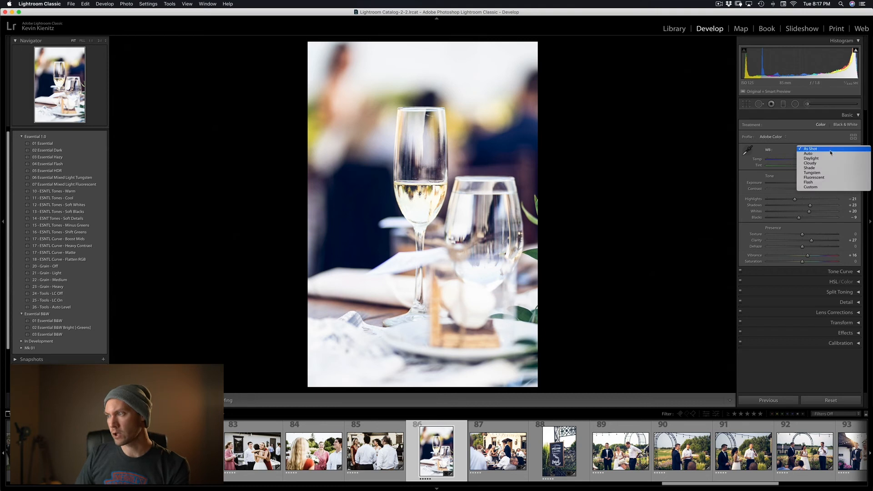
{"action": "left_click", "coordinate": [808, 153]}
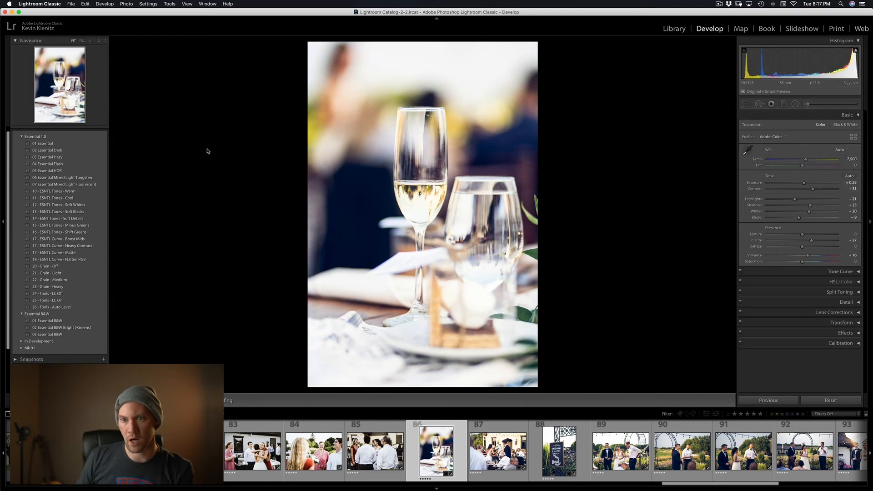
{"action": "left_click", "coordinate": [83, 144]}
{"action": "left_click", "coordinate": [746, 105]}
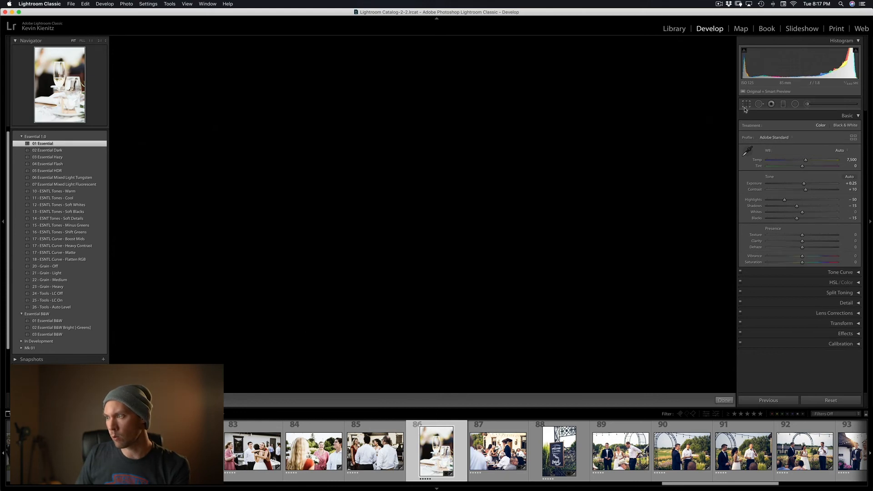
{"action": "left_click_drag", "start_coordinate": [803, 146], "coordinate": [807, 147]}
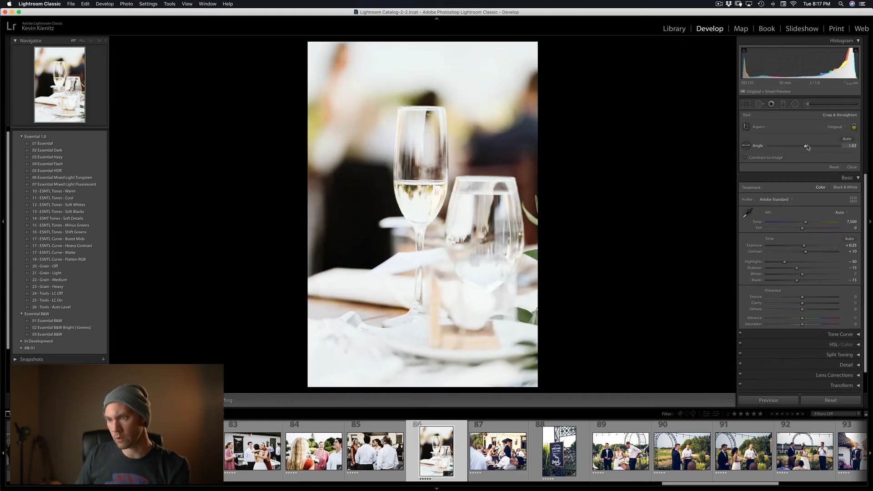
{"action": "key", "text": "Return"}
Open reception photo 87, apply Auto white balance, and compare 01 Essential with 02 Essential Dark, keeping the dark preset.
{"action": "key", "text": "Right"}
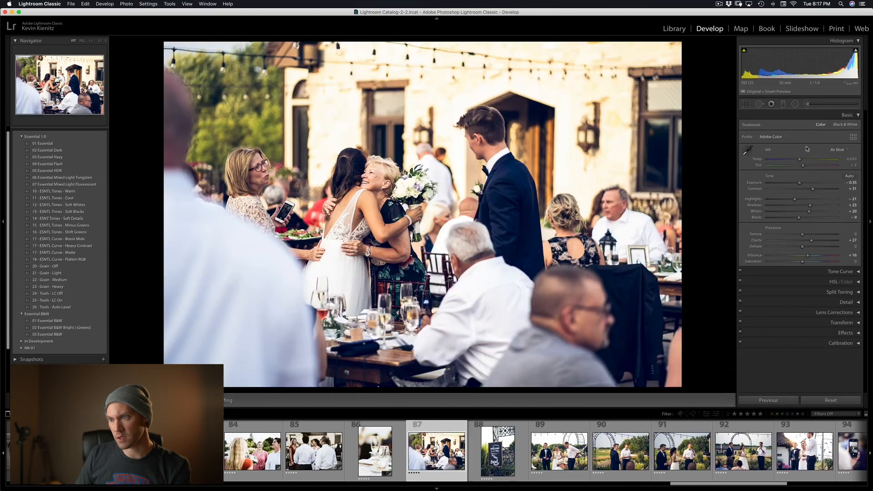
{"action": "left_click", "coordinate": [830, 153]}
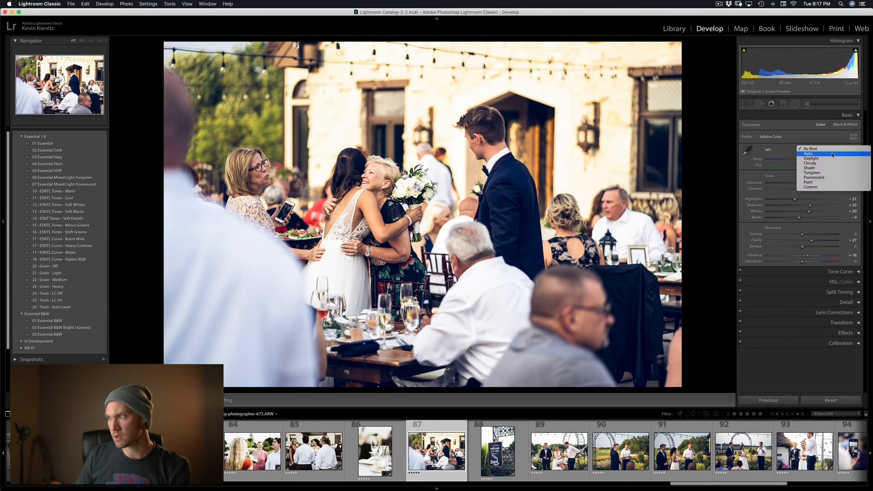
{"action": "left_click", "coordinate": [832, 155]}
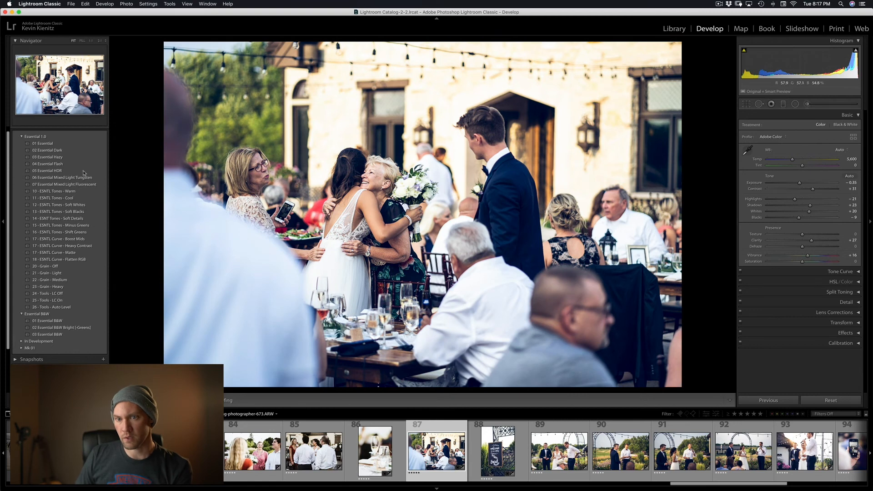
{"action": "left_click", "coordinate": [49, 144]}
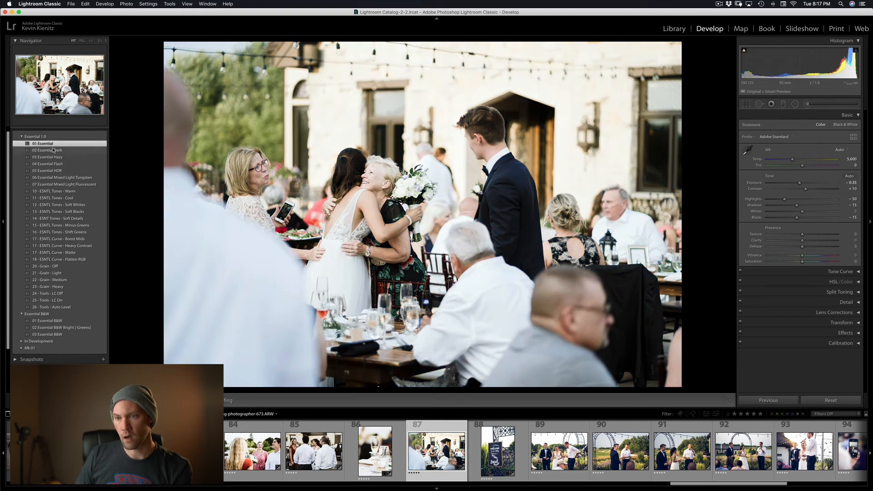
{"action": "left_click", "coordinate": [53, 150]}
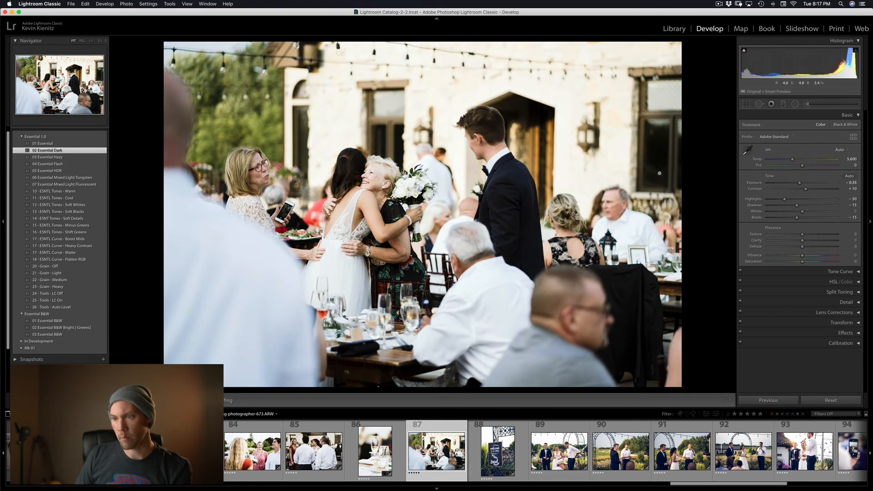
{"action": "left_click_drag", "start_coordinate": [800, 183], "coordinate": [801, 184]}
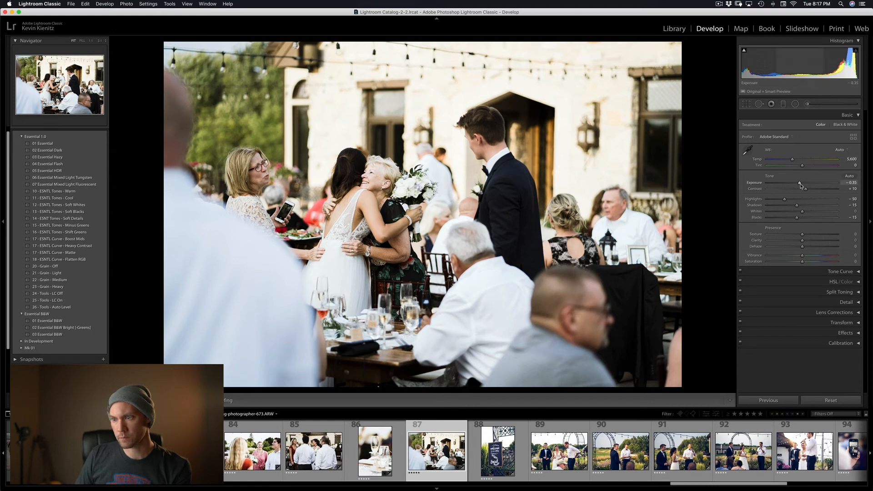
Open the welcome sign photo 88 and set its white balance to Auto.
{"action": "key", "text": "Right"}
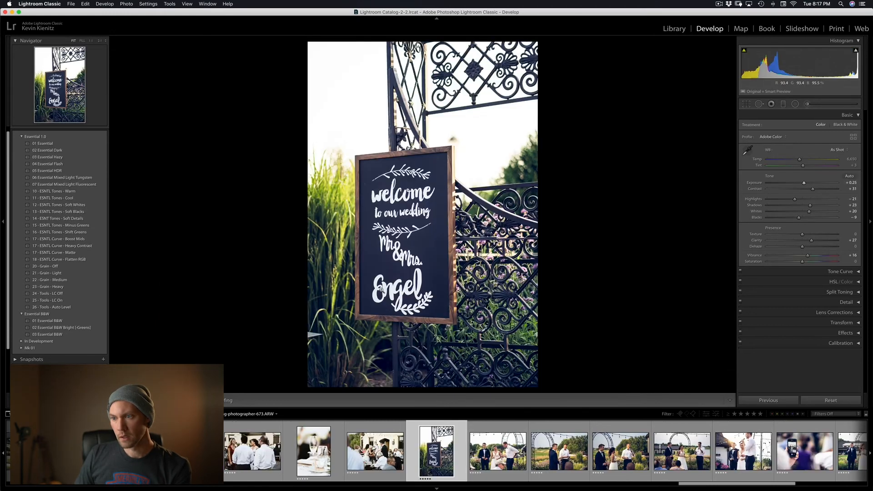
{"action": "left_click", "coordinate": [839, 152]}
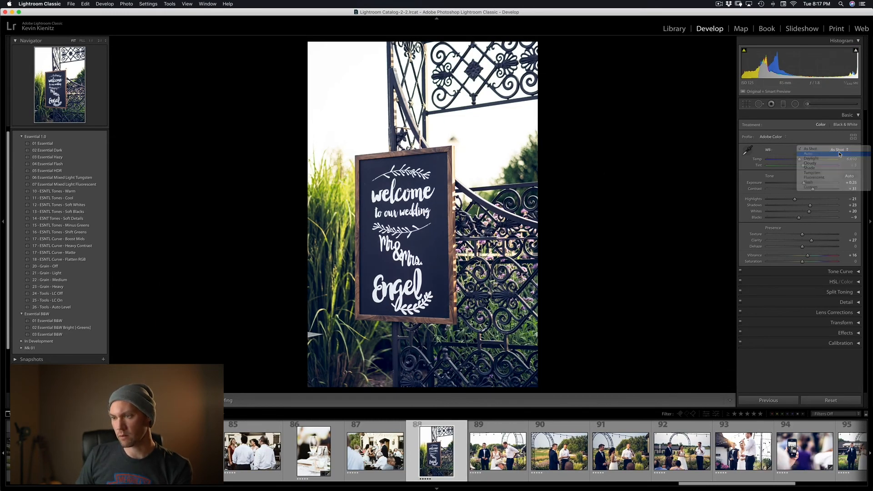
{"action": "left_click", "coordinate": [839, 154]}
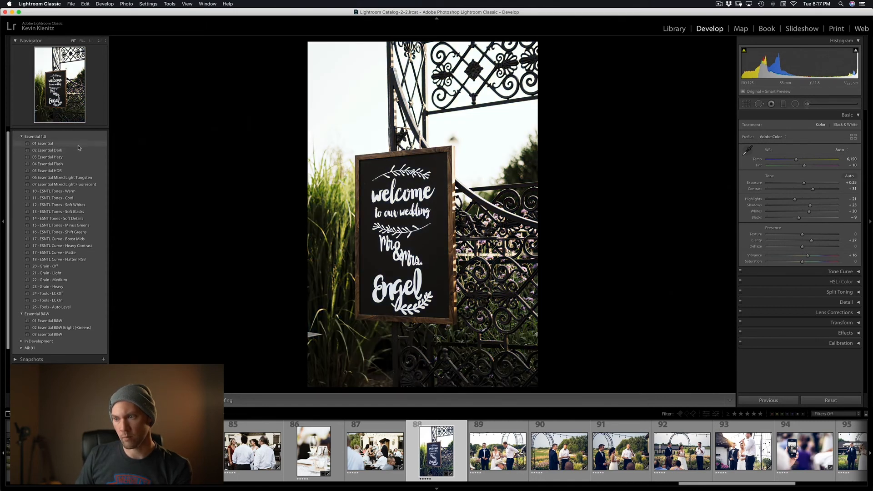
Open photo 89, apply Auto white balance, and compare 01 Essential with 02 Essential Dark, keeping 01 Essential.
{"action": "key", "text": "Right"}
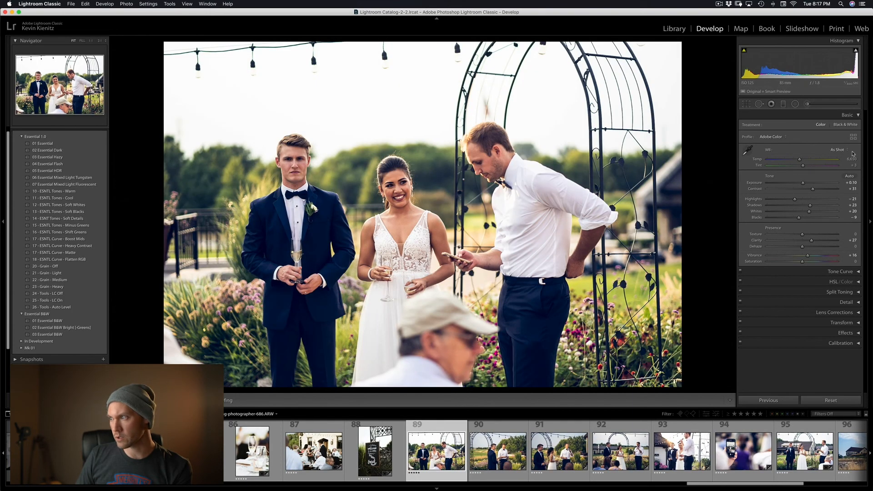
{"action": "left_click", "coordinate": [846, 150]}
{"action": "left_click", "coordinate": [841, 154]}
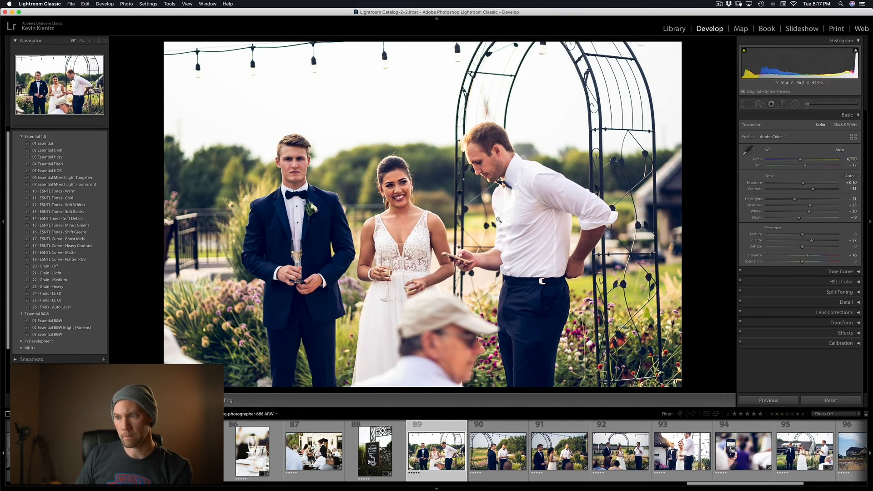
{"action": "left_click", "coordinate": [50, 144]}
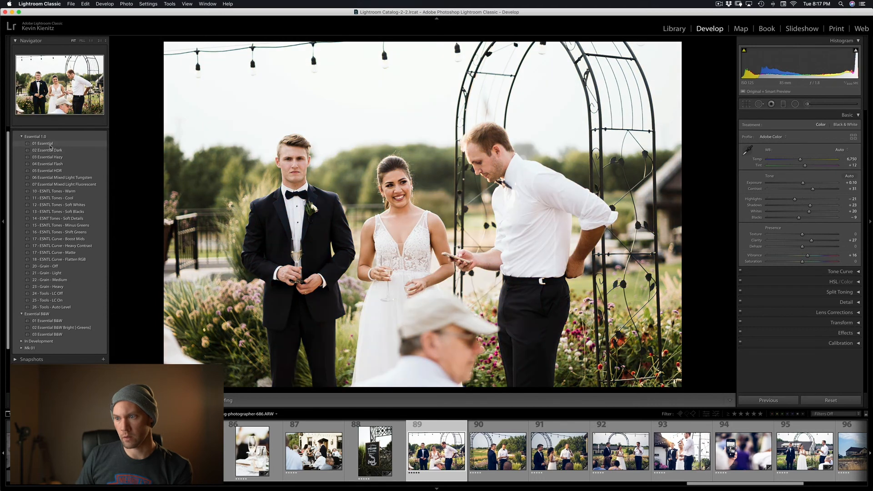
{"action": "left_click", "coordinate": [50, 149]}
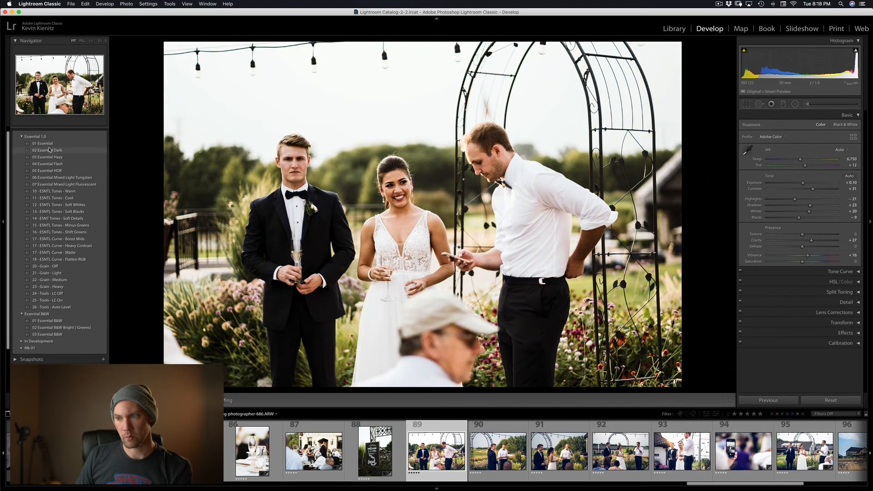
{"action": "left_click", "coordinate": [50, 144]}
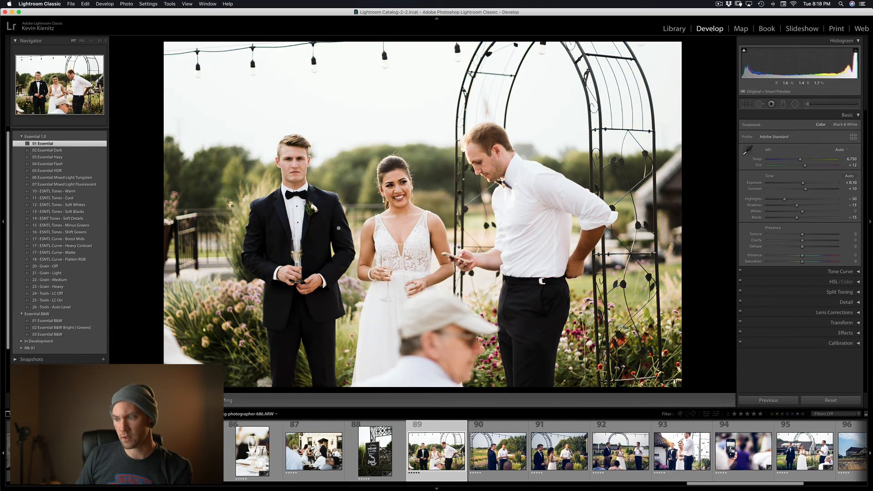
Open photo 90, apply the previous photo's settings and the 02 Essential Dark preset, and cool the color temperature to 5,613.
{"action": "key", "text": "Right"}
{"action": "left_click", "coordinate": [768, 400]}
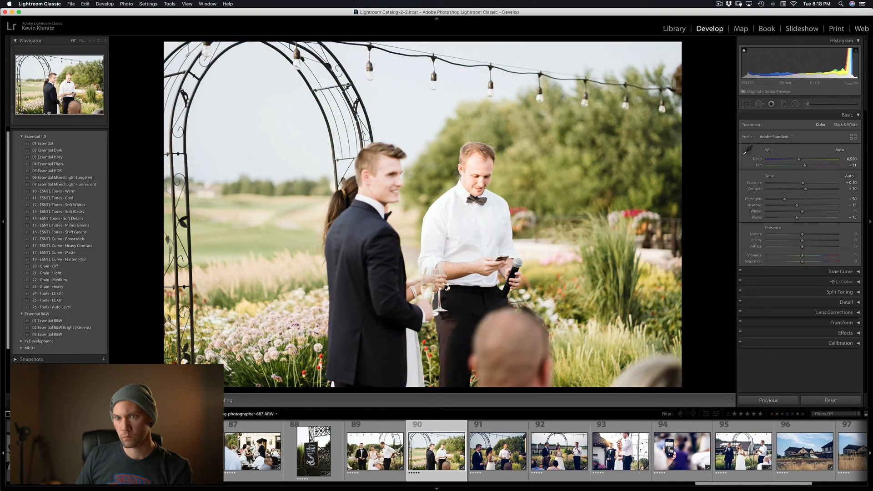
{"action": "left_click", "coordinate": [59, 151]}
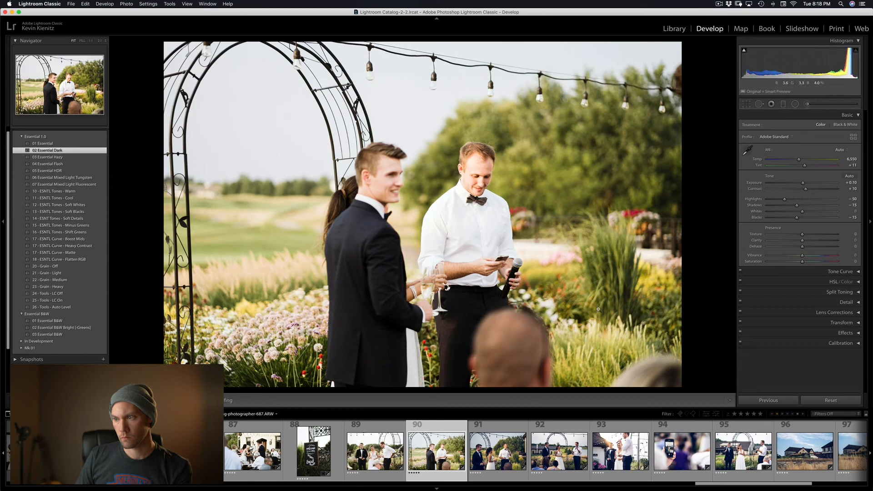
{"action": "left_click", "coordinate": [793, 161]}
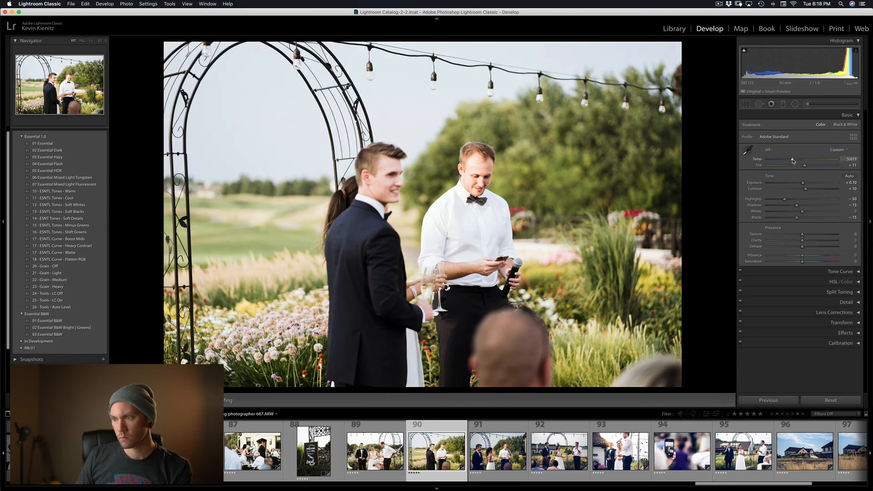
Open photo 91, apply the previous photo's settings, lower the exposure to -0.45 and cool the color temperature to about 5,332.
{"action": "key", "text": "Right"}
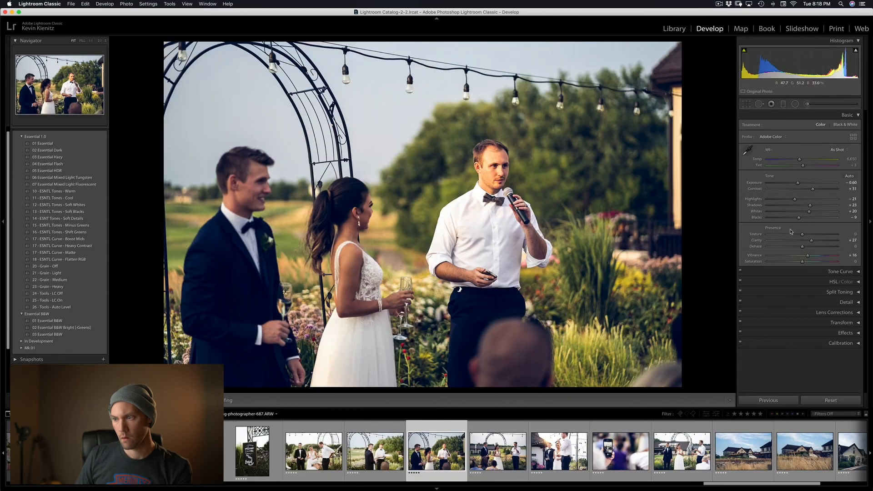
{"action": "left_click", "coordinate": [779, 399]}
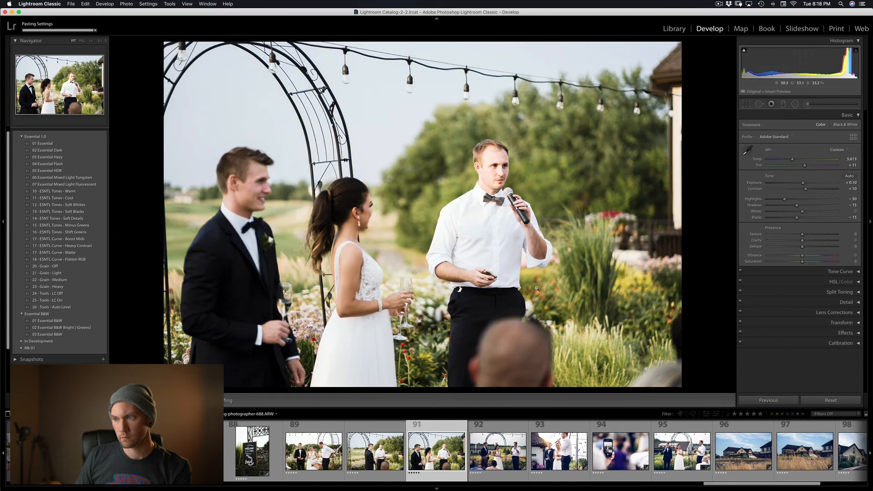
{"action": "left_click", "coordinate": [798, 184]}
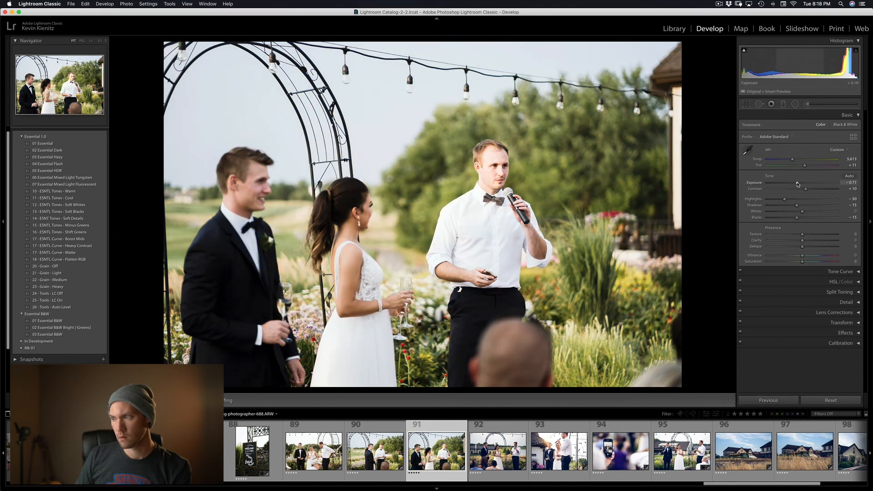
{"action": "left_click_drag", "start_coordinate": [797, 184], "coordinate": [789, 161]}
{"action": "left_click", "coordinate": [791, 160]}
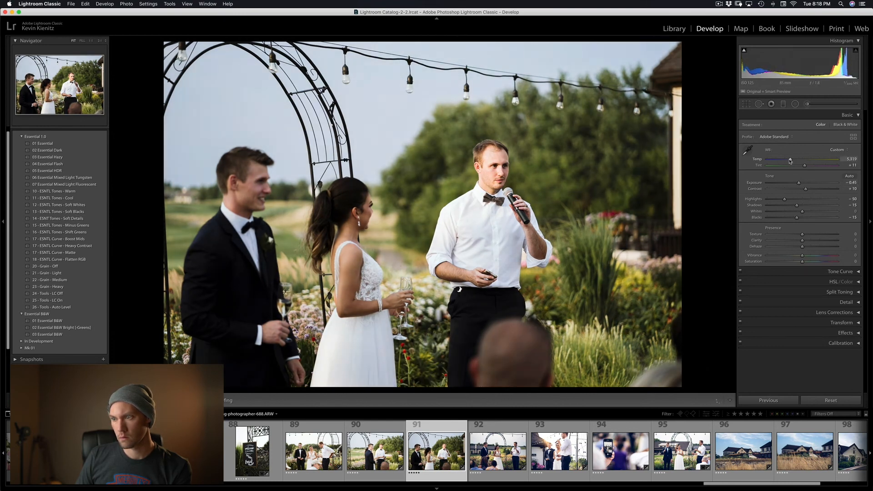
Open photo 92, apply the previous photo's settings, set the exposure to 0.00 and apply the 02 Essential Dark preset.
{"action": "key", "text": "Right"}
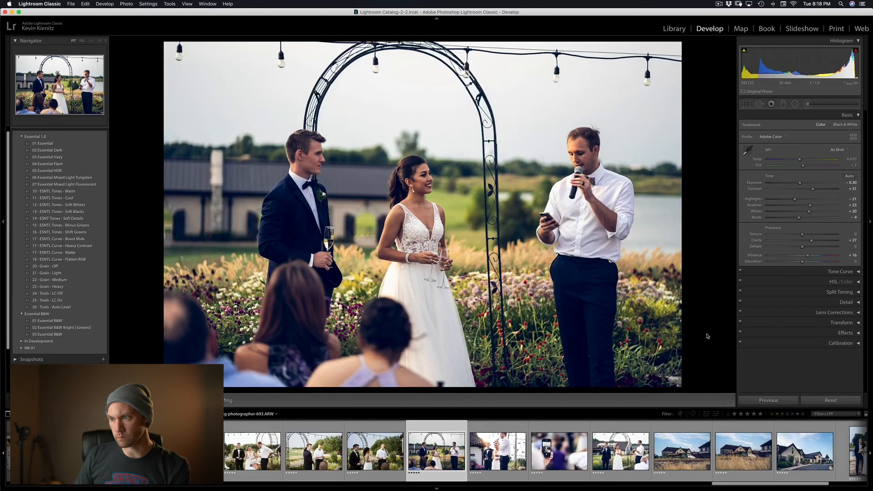
{"action": "left_click", "coordinate": [767, 400]}
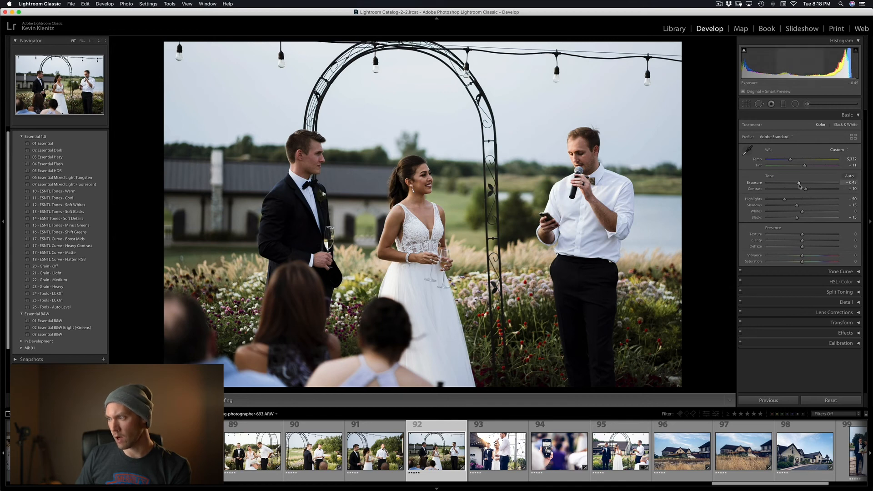
{"action": "left_click_drag", "start_coordinate": [801, 185], "coordinate": [802, 185]}
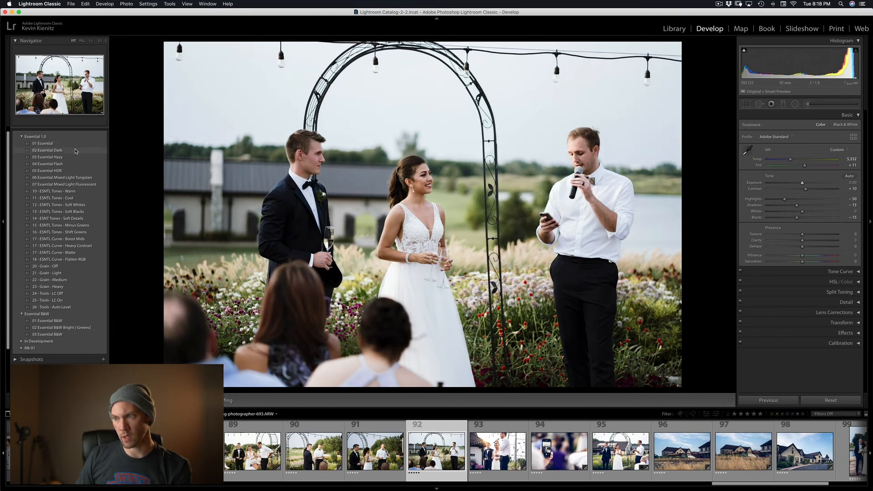
{"action": "left_click", "coordinate": [77, 150]}
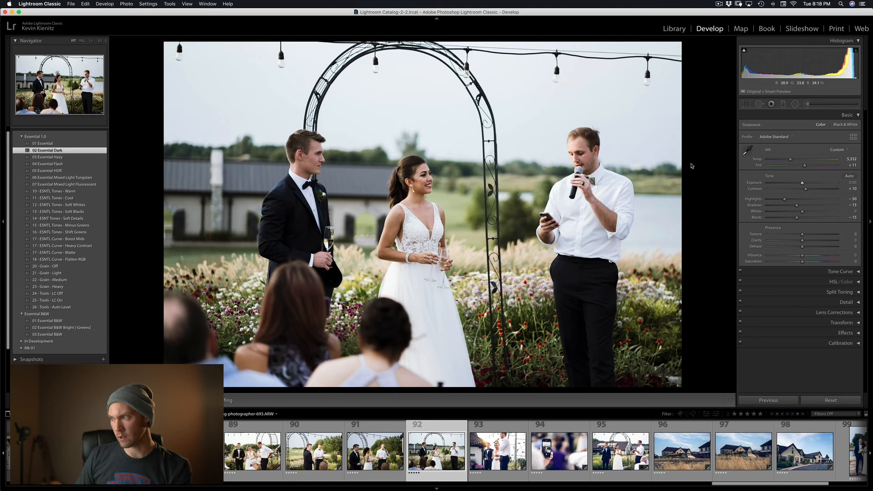
Set photo 92's white balance to Auto and fine-tune its color temperature to about 5,640.
{"action": "left_click", "coordinate": [836, 149]}
{"action": "left_click", "coordinate": [831, 116]}
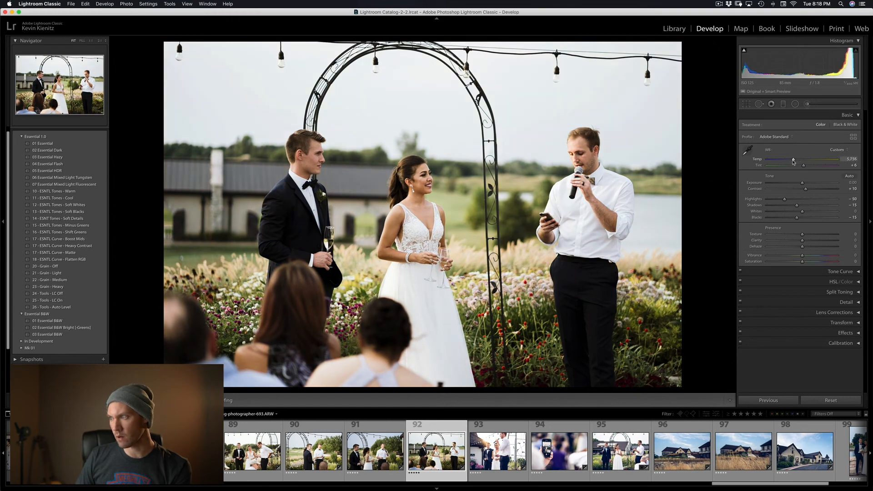
{"action": "left_click_drag", "start_coordinate": [793, 161], "coordinate": [790, 164]}
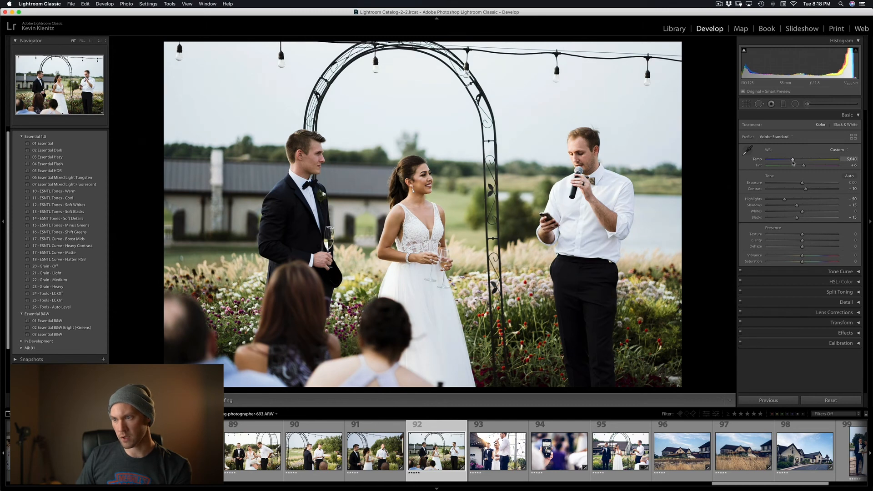
Open photo 93, apply Auto white balance, and compare 01 Essential with 02 Essential Dark, keeping the dark preset.
{"action": "key", "text": "Right"}
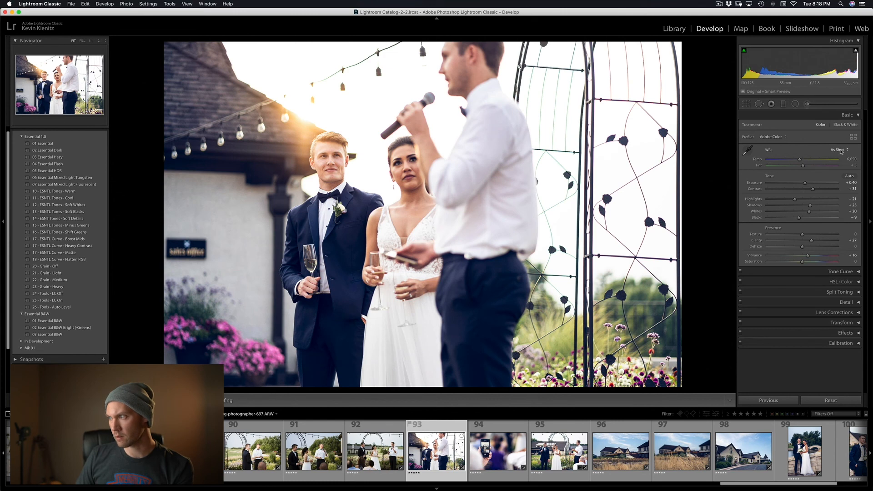
{"action": "left_click", "coordinate": [836, 150]}
{"action": "left_click", "coordinate": [835, 155]}
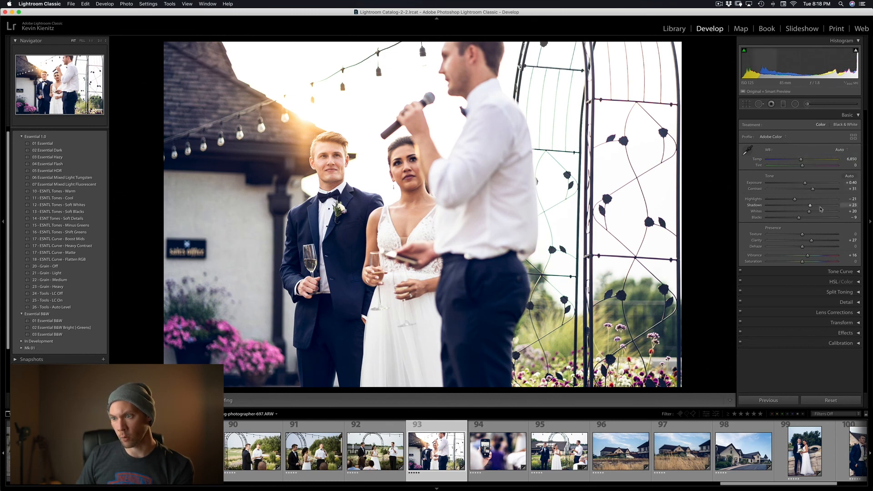
{"action": "left_click", "coordinate": [48, 145]}
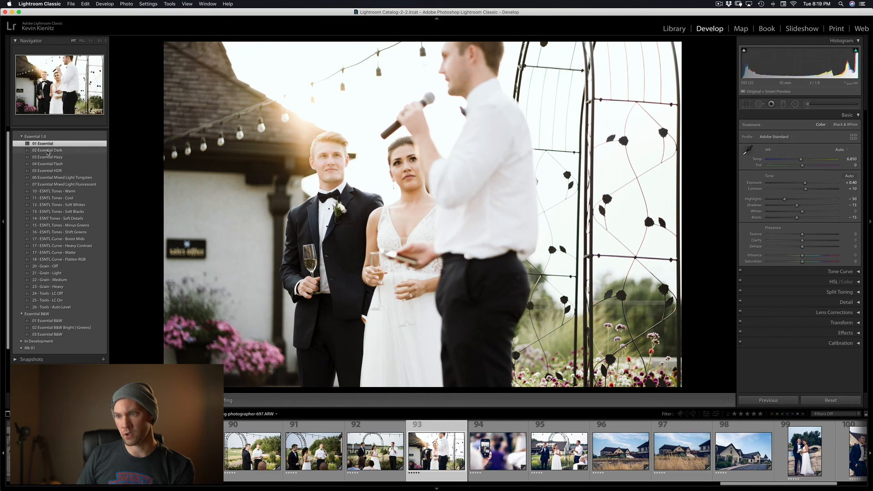
{"action": "left_click", "coordinate": [48, 151]}
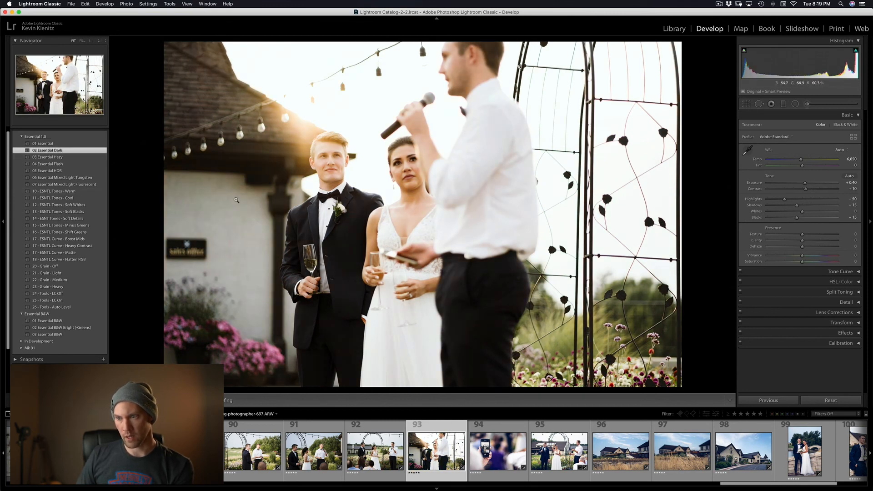
Open the phone close-up photo 94, apply Auto white balance and the 02 Essential Dark preset, and raise the shadows to +11.
{"action": "key", "text": "Right"}
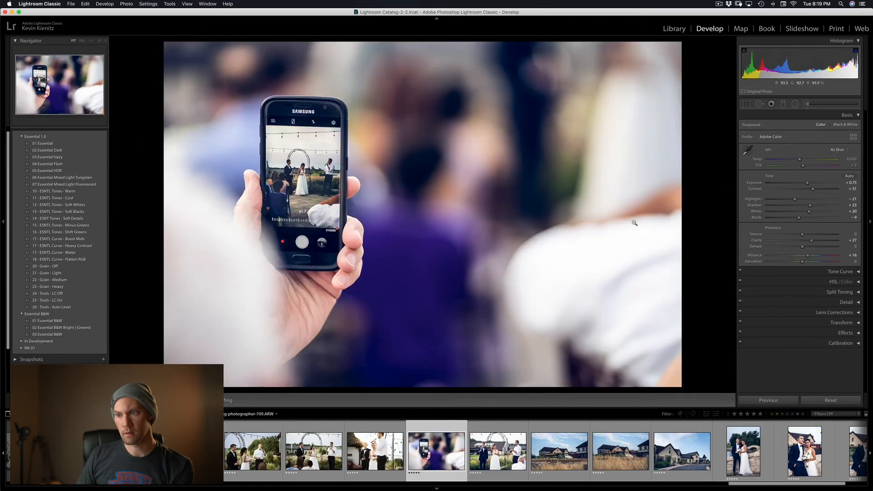
{"action": "left_click", "coordinate": [837, 150]}
{"action": "left_click", "coordinate": [835, 154]}
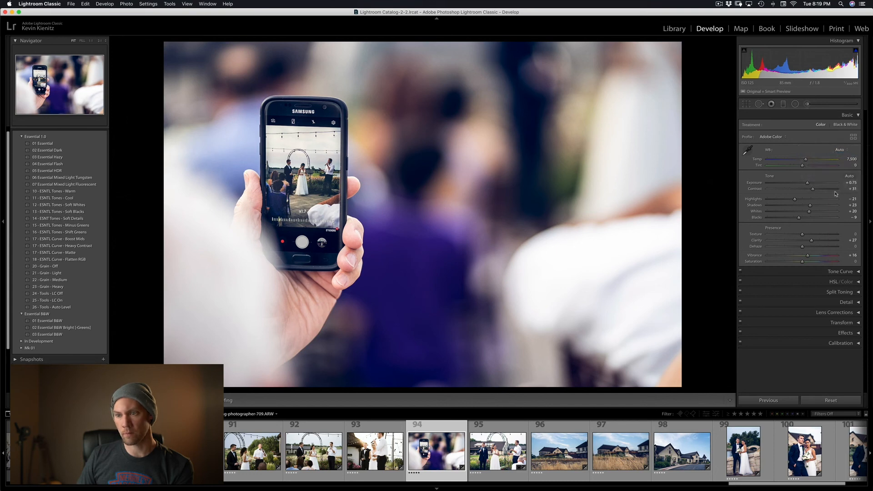
{"action": "left_click", "coordinate": [59, 150]}
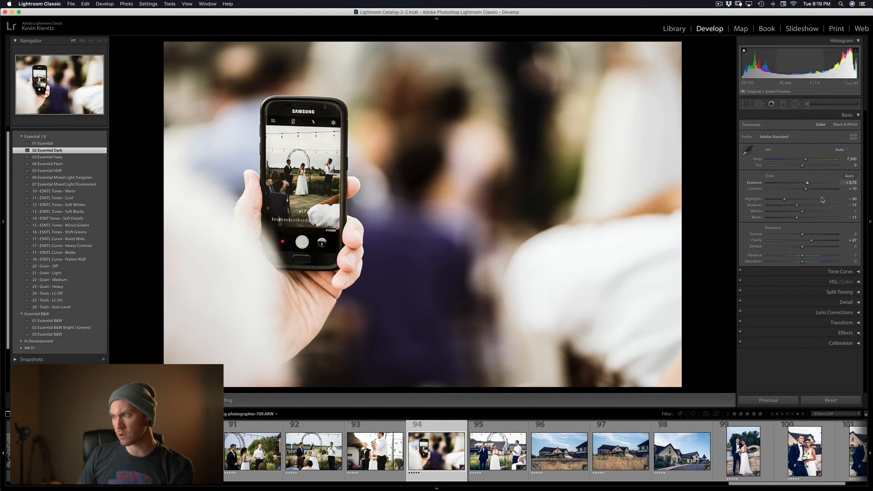
{"action": "left_click_drag", "start_coordinate": [797, 205], "coordinate": [806, 206]}
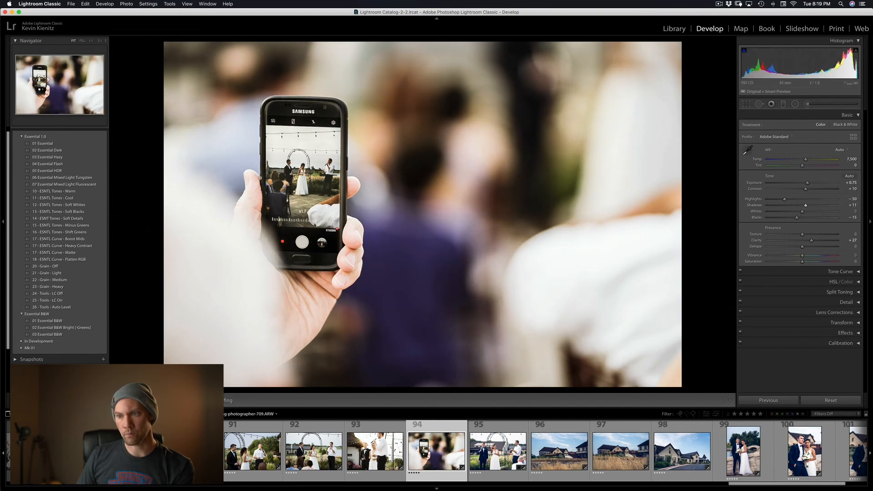
Inspect the phone's display up close in photo 94 and lower the photo's exposure to +0.60.
{"action": "left_click", "coordinate": [290, 151]}
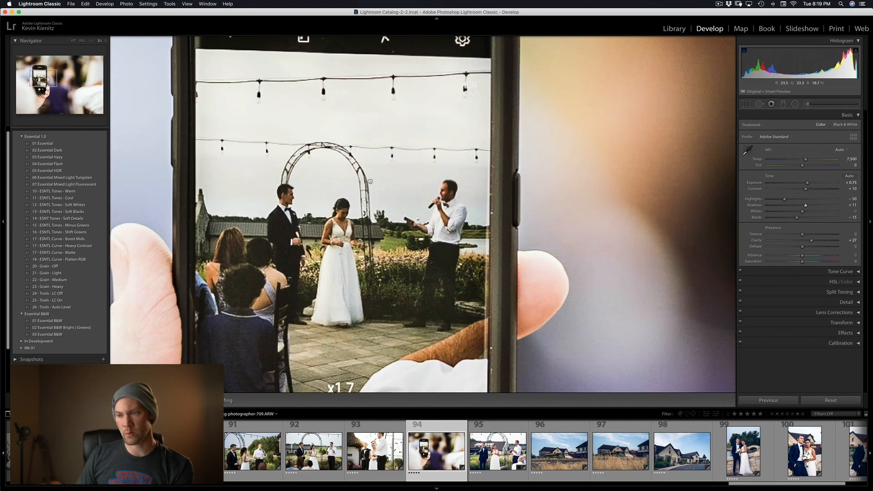
{"action": "left_click_drag", "start_coordinate": [368, 233], "coordinate": [369, 180]}
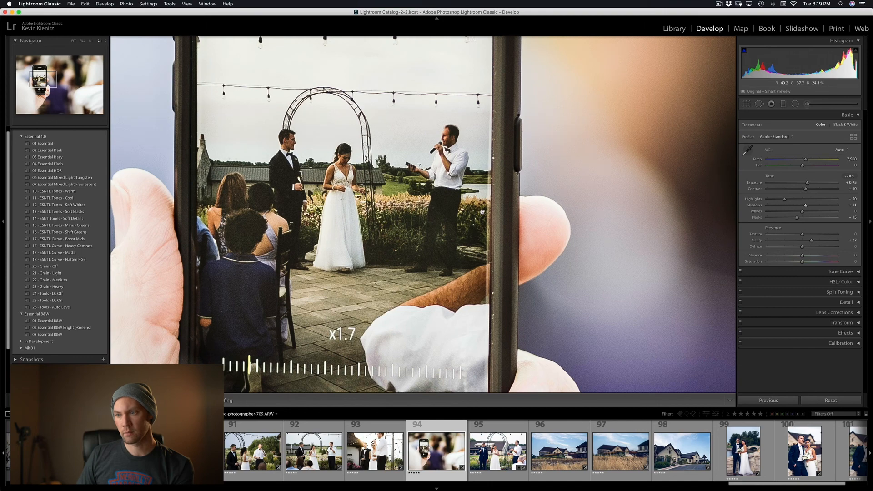
{"action": "left_click", "coordinate": [359, 160]}
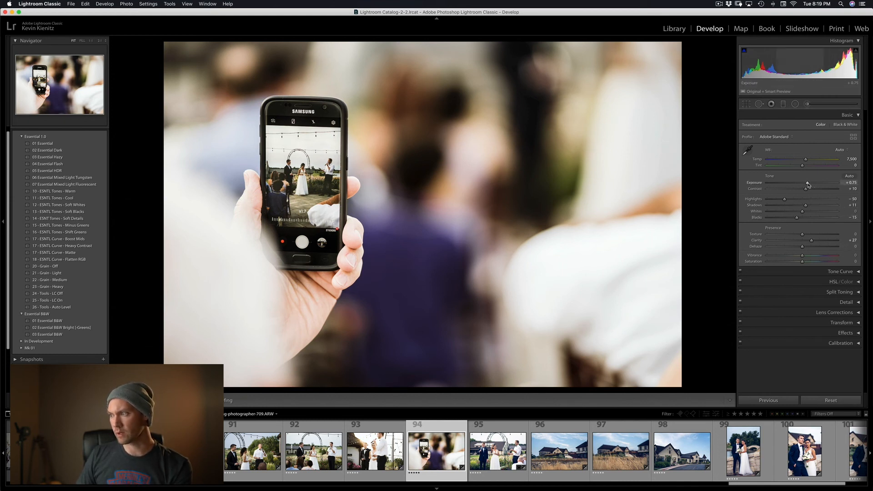
{"action": "left_click_drag", "start_coordinate": [808, 184], "coordinate": [807, 184]}
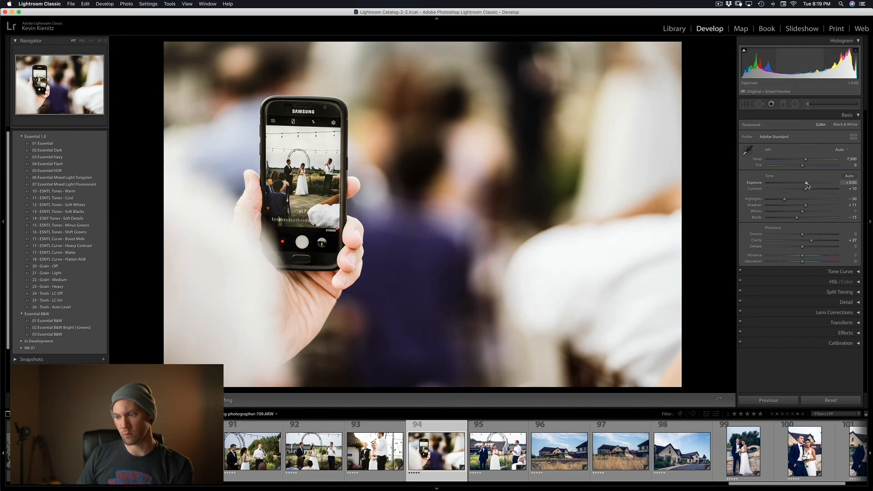
Glance at photo 95 for comparison, return to the phone photo 94 and cool its color temperature.
{"action": "key", "text": "Right"}
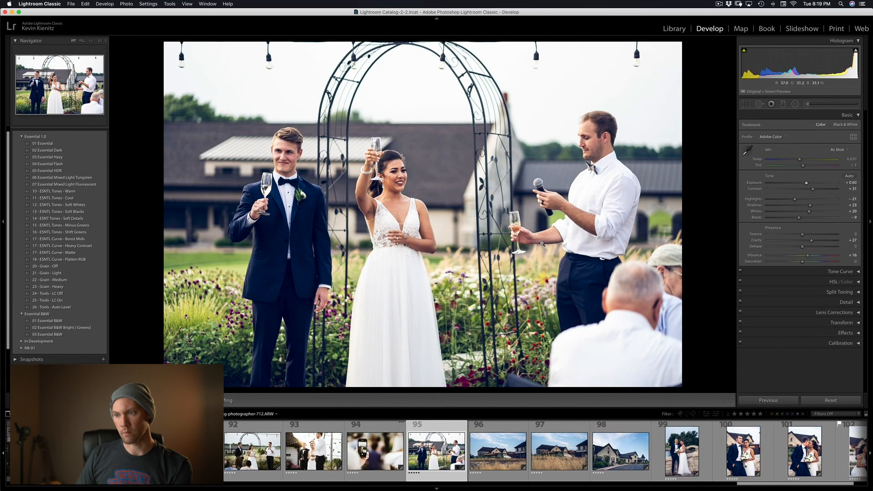
{"action": "key", "text": "Left"}
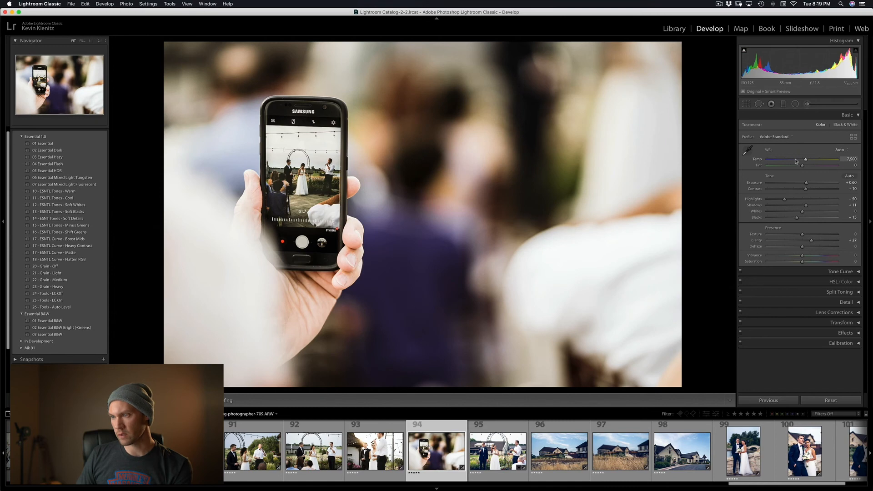
{"action": "left_click", "coordinate": [796, 160]}
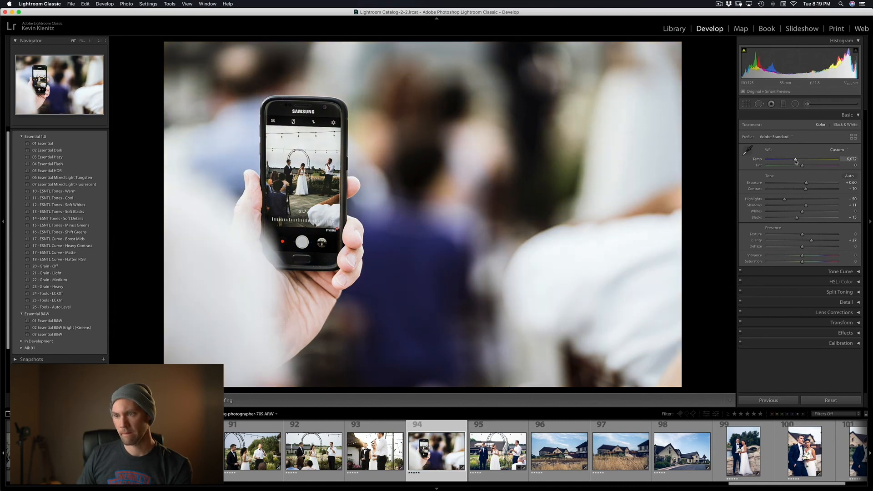
{"action": "left_click_drag", "start_coordinate": [796, 162], "coordinate": [797, 161]}
Open the toast photo 95 and set its white balance to Auto.
{"action": "key", "text": "Right"}
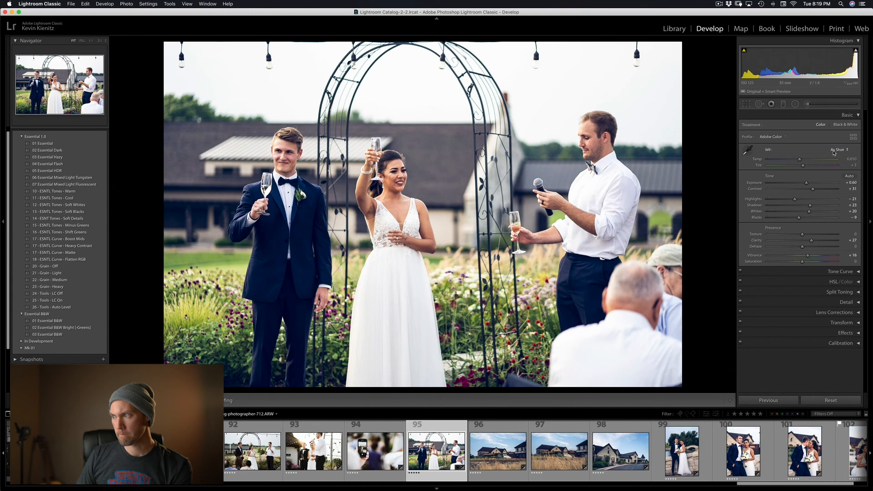
{"action": "left_click", "coordinate": [834, 150]}
{"action": "left_click", "coordinate": [835, 155]}
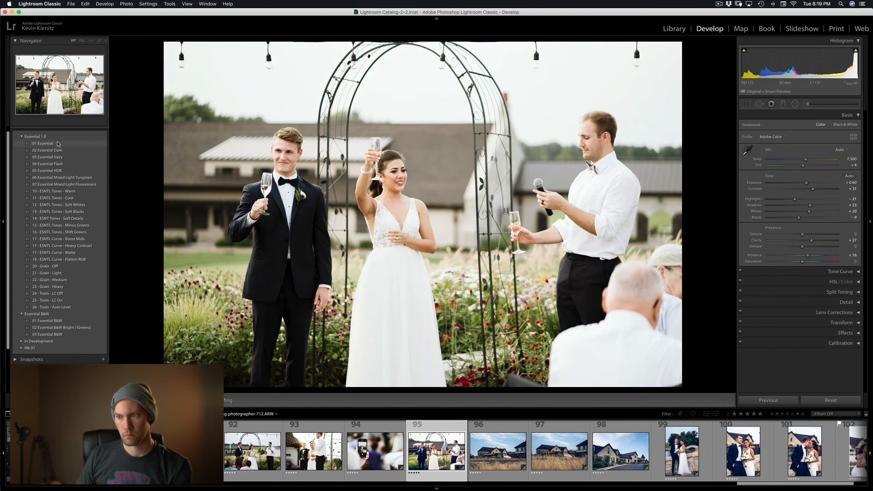
Apply the 01 Essential preset to the toast photo 95 and set its color temperature to 6,319.
{"action": "left_click", "coordinate": [57, 144]}
{"action": "left_click_drag", "start_coordinate": [817, 160], "coordinate": [793, 161]}
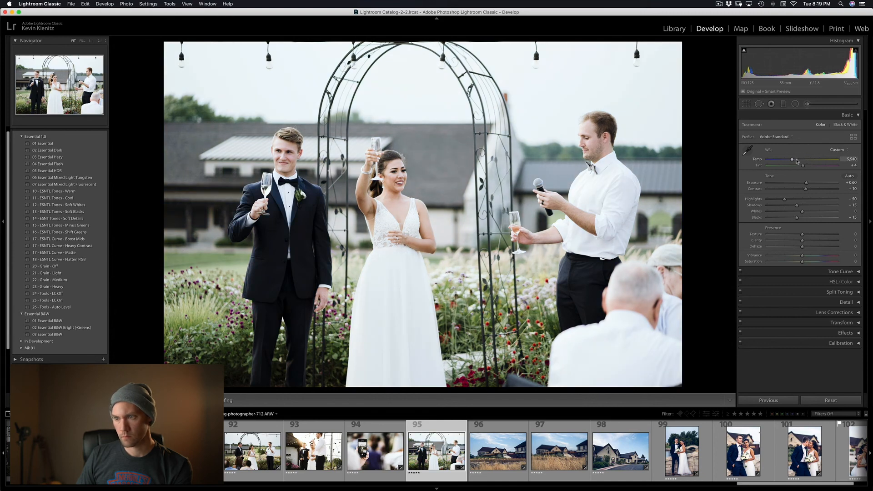
{"action": "left_click", "coordinate": [796, 160]}
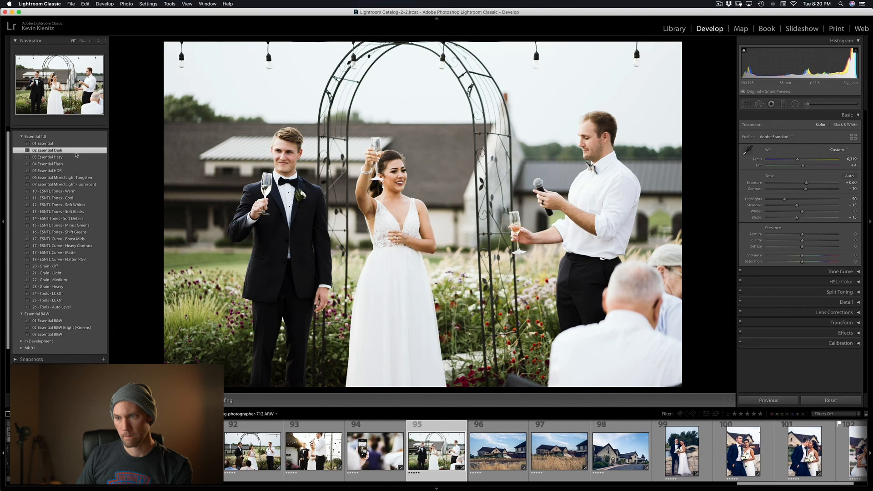
Apply the 02 Essential Dark preset to the venue photo 96 and carry its settings over to the grass photo 97.
{"action": "key", "text": "Right"}
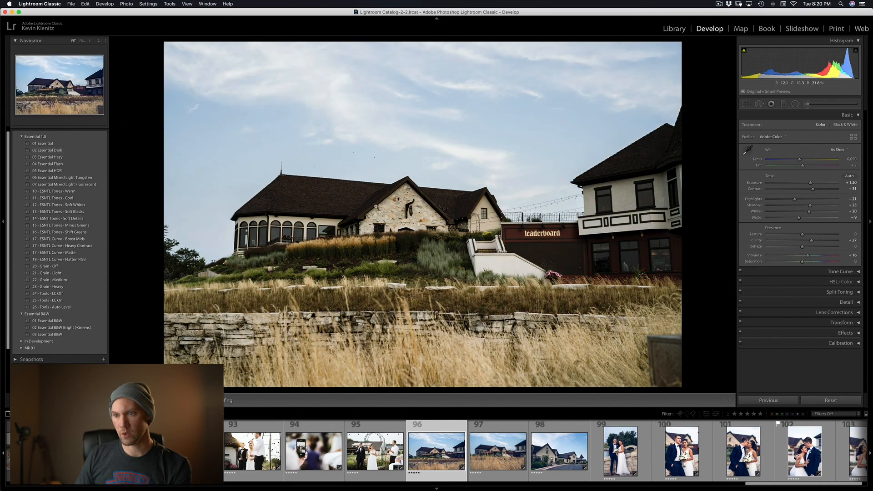
{"action": "left_click", "coordinate": [75, 153]}
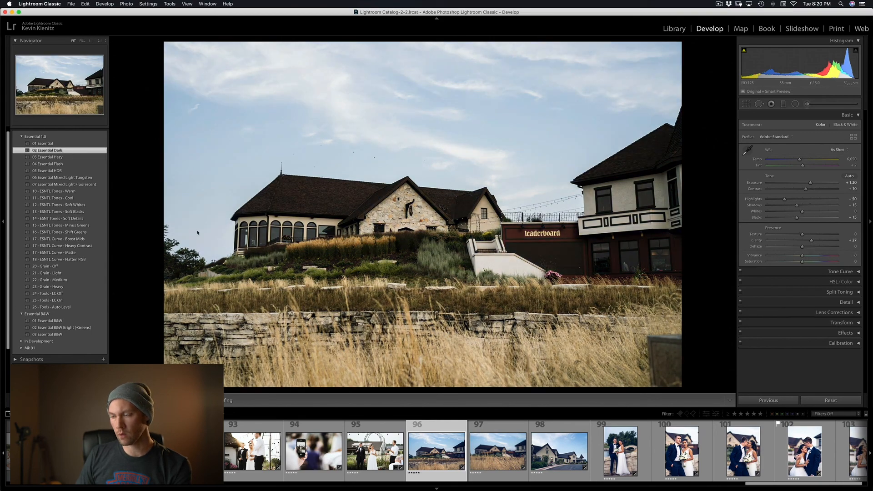
{"action": "key", "text": "Right"}
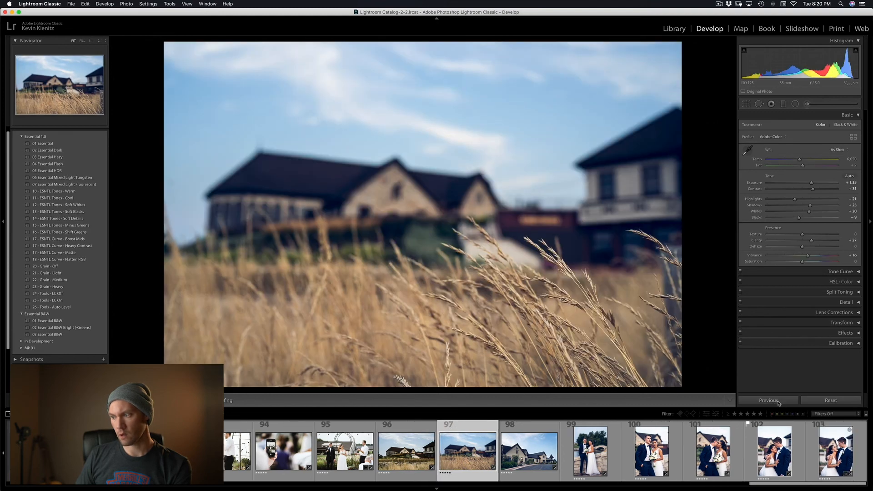
{"action": "left_click", "coordinate": [768, 400]}
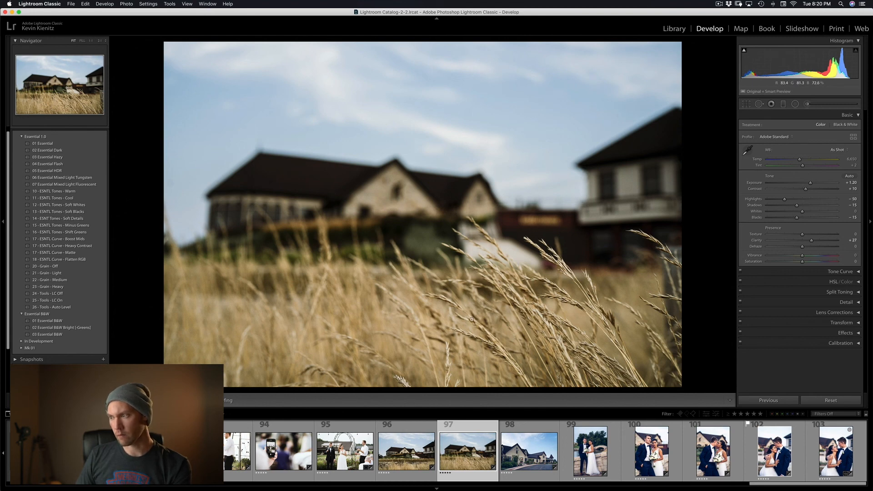
Set the white balance of photo 97 to Auto, and cool its color temperature to about 6,450.
{"action": "left_click", "coordinate": [838, 150]}
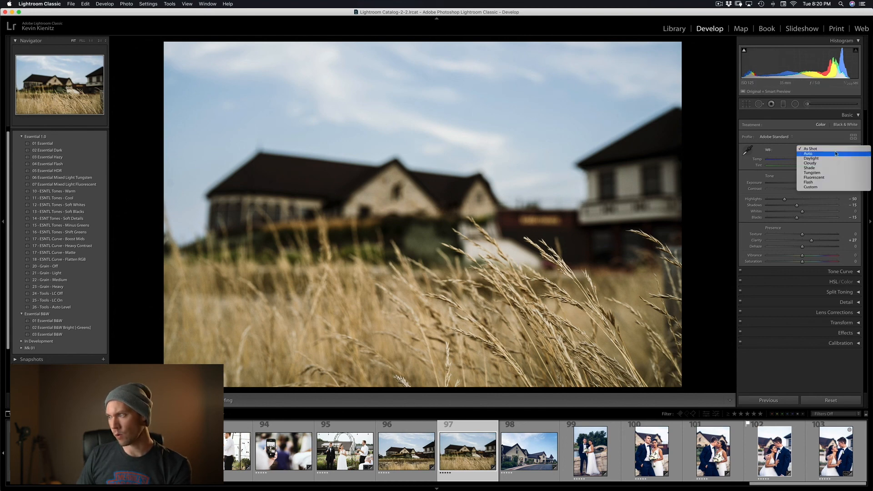
{"action": "left_click", "coordinate": [835, 154]}
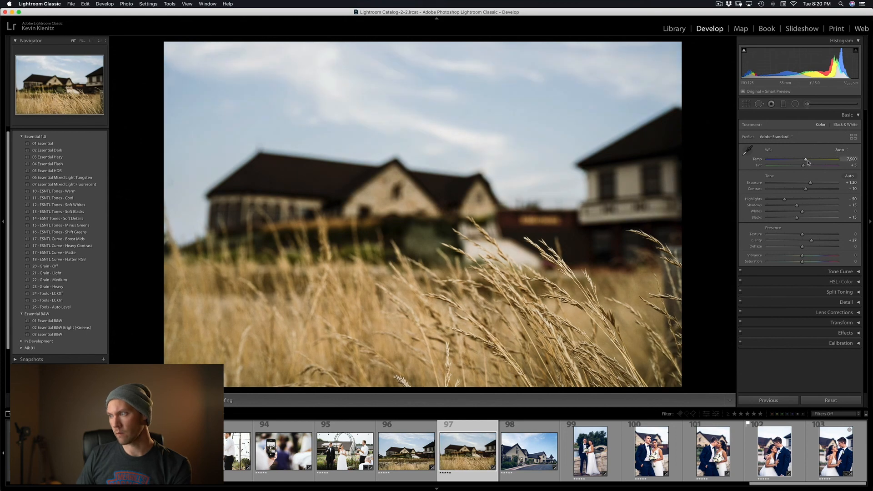
{"action": "left_click_drag", "start_coordinate": [806, 161], "coordinate": [799, 163]}
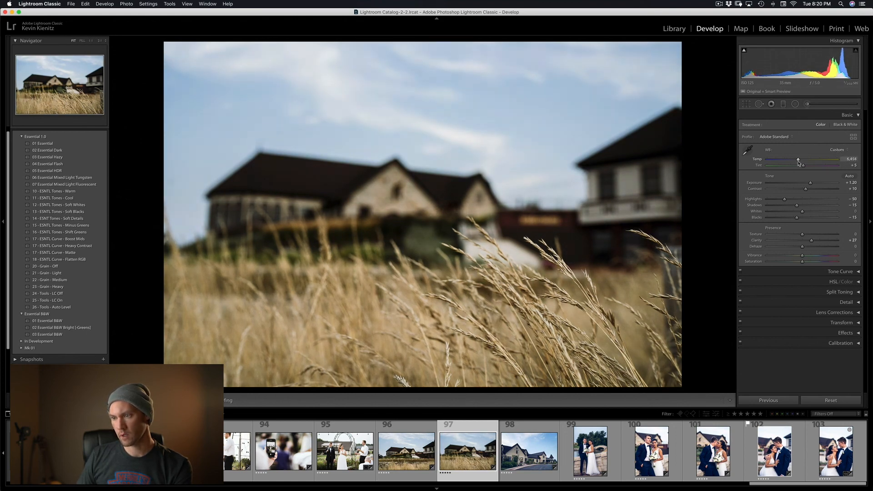
Open the building photo 98, set its white balance to Auto and apply the 02 Essential Dark preset.
{"action": "key", "text": "Right"}
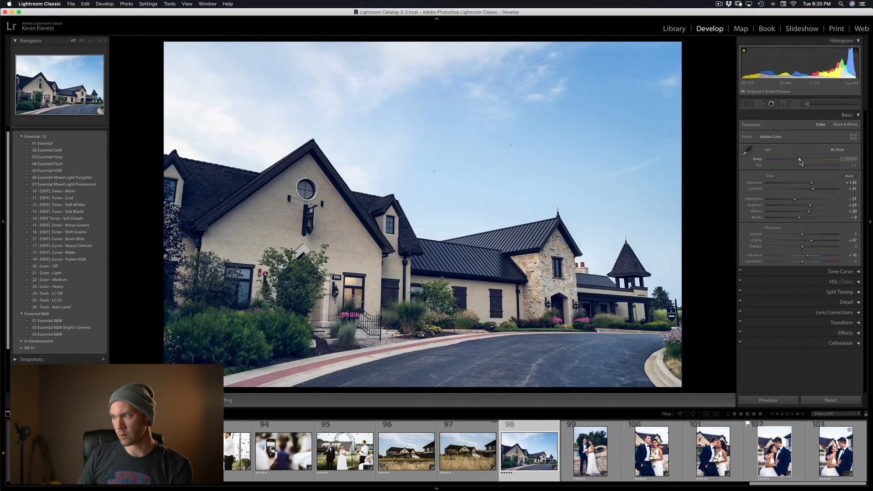
{"action": "left_click", "coordinate": [838, 150]}
{"action": "left_click", "coordinate": [837, 156]}
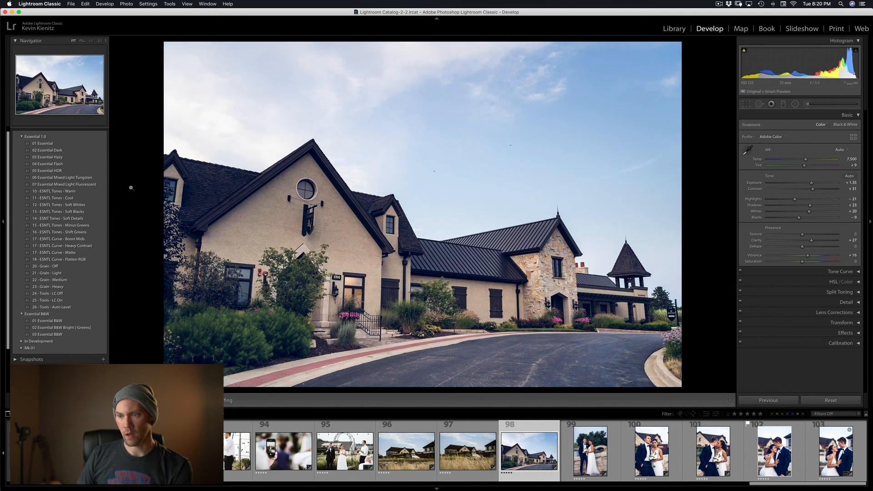
{"action": "left_click", "coordinate": [67, 150]}
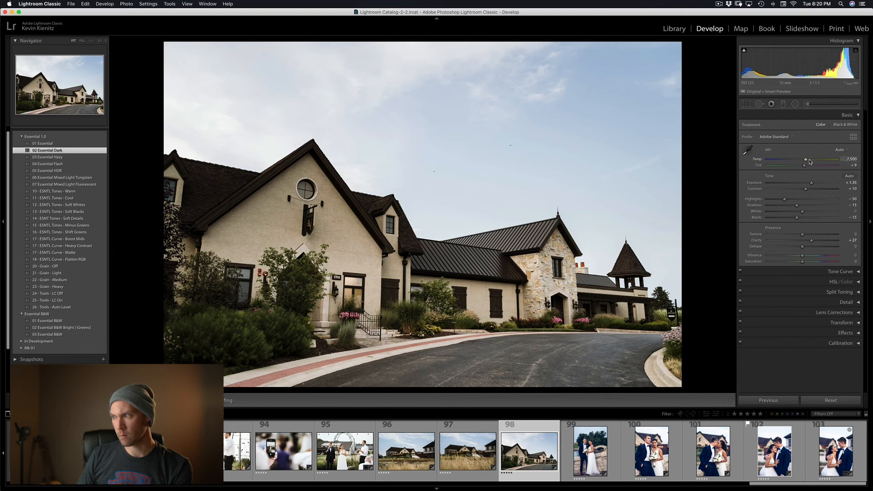
Open the couple portrait 99, apply Auto white balance and the 01 Essential preset, and set the color temperature to 7,337.
{"action": "key", "text": "Right"}
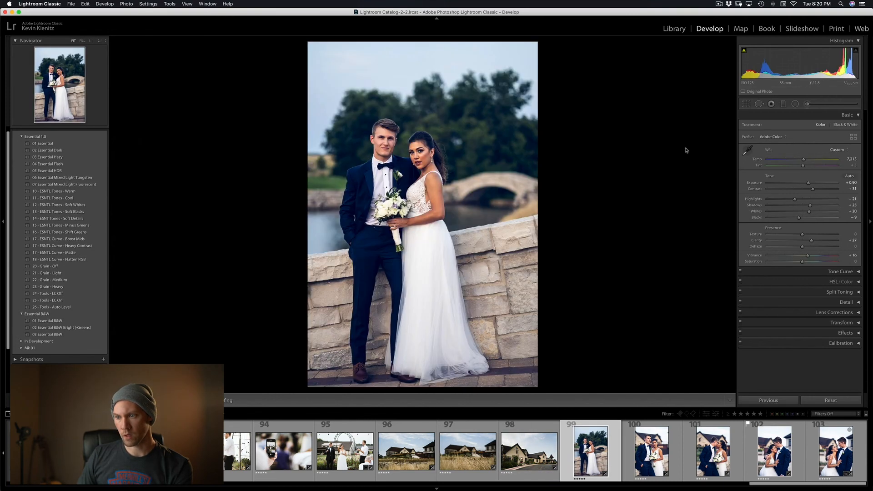
{"action": "left_click", "coordinate": [837, 150]}
{"action": "left_click", "coordinate": [818, 114]}
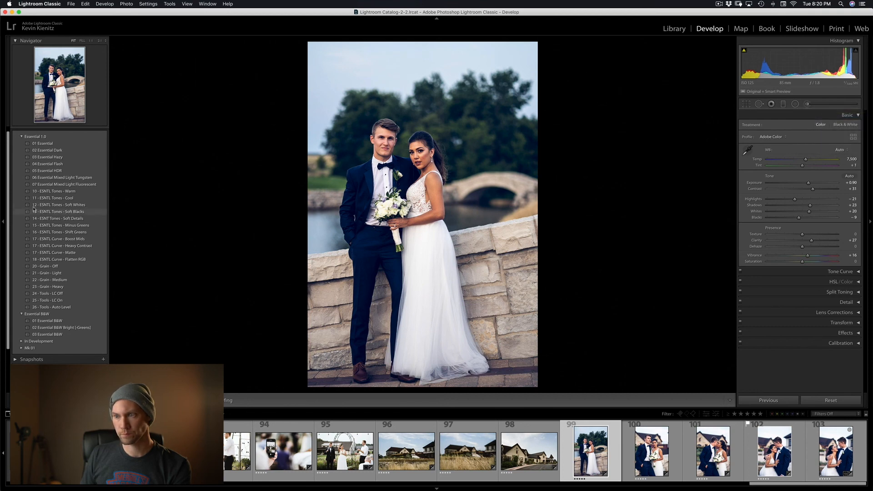
{"action": "left_click", "coordinate": [64, 144]}
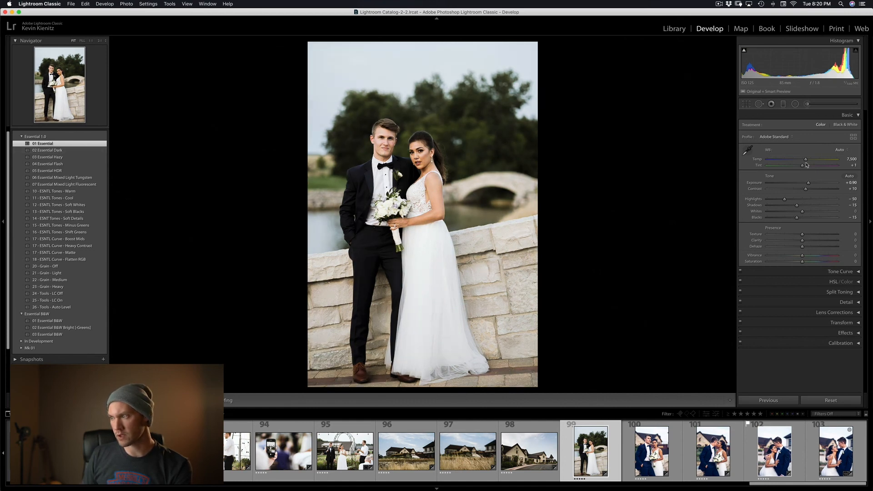
{"action": "left_click_drag", "start_coordinate": [807, 164], "coordinate": [794, 164]}
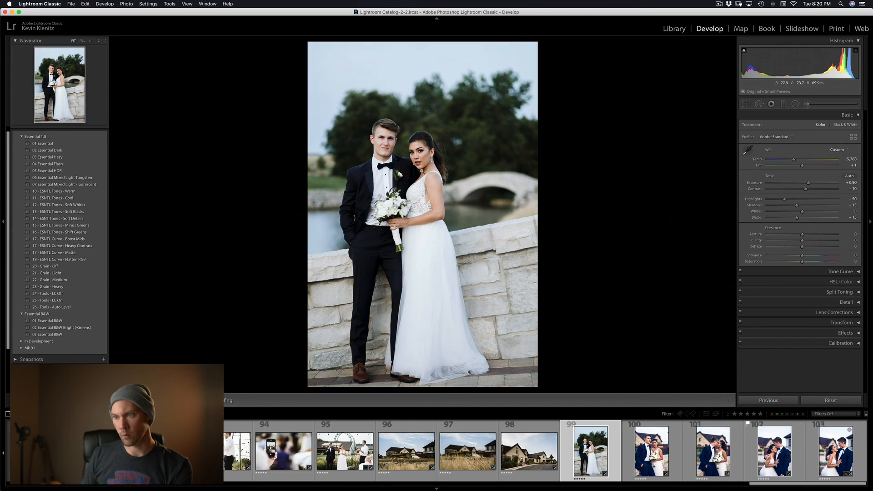
{"action": "left_click", "coordinate": [800, 159]}
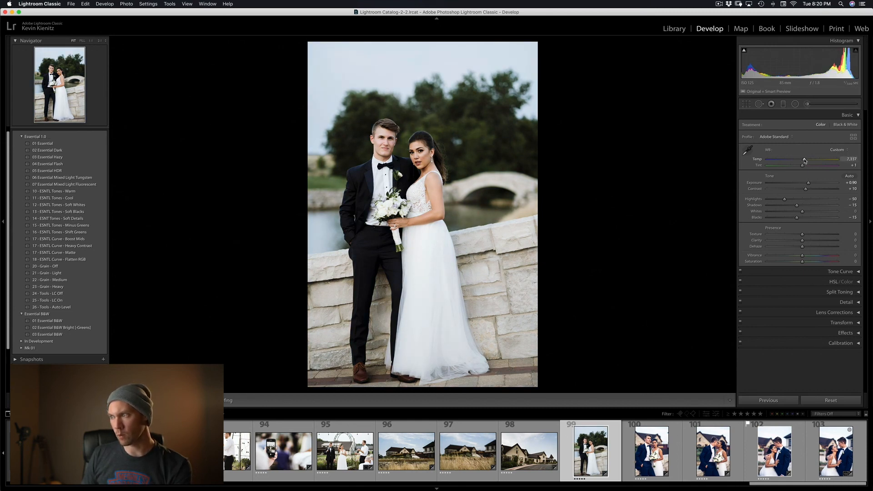
Carry the previous photo's settings over to couple portraits 100 and 101, lowering the highlights to −74 and raising the exposure to +1.05.
{"action": "key", "text": "Right"}
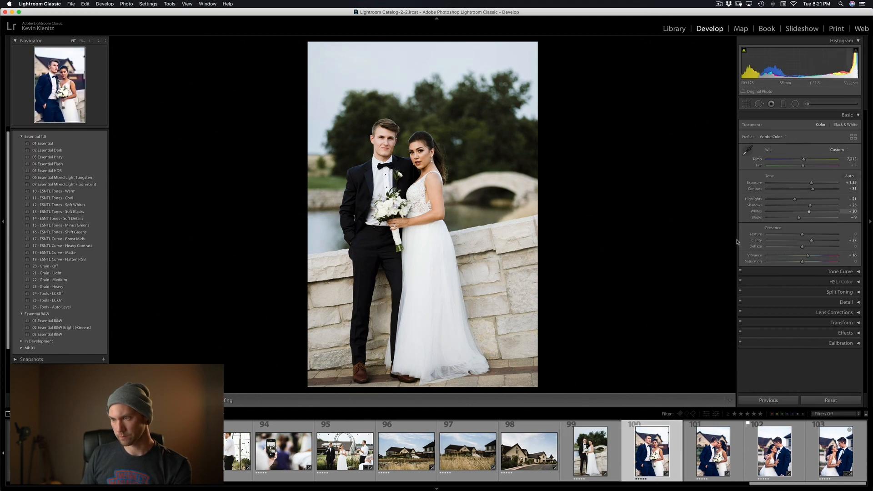
{"action": "left_click", "coordinate": [768, 400]}
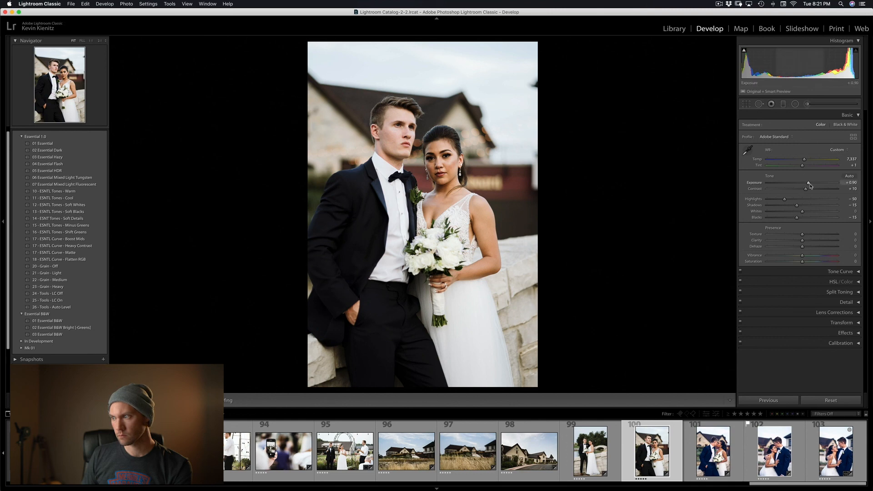
{"action": "left_click_drag", "start_coordinate": [810, 185], "coordinate": [775, 203]}
{"action": "key", "text": "Right"}
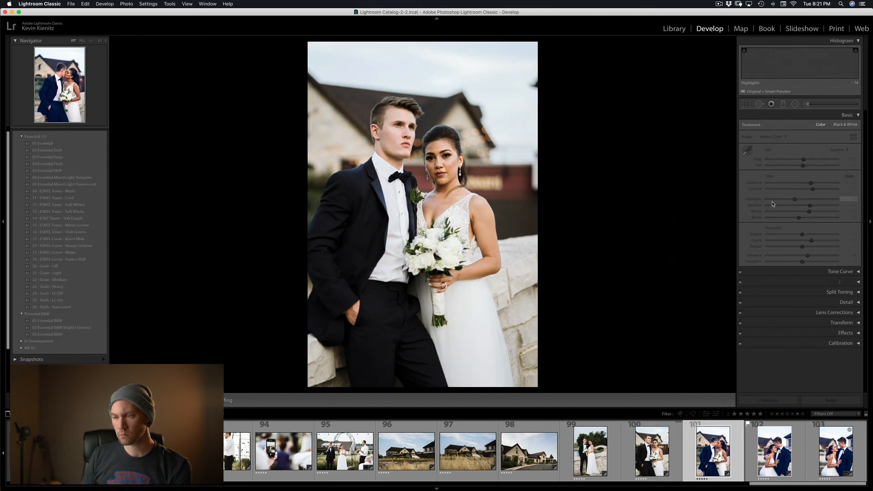
{"action": "left_click", "coordinate": [768, 400]}
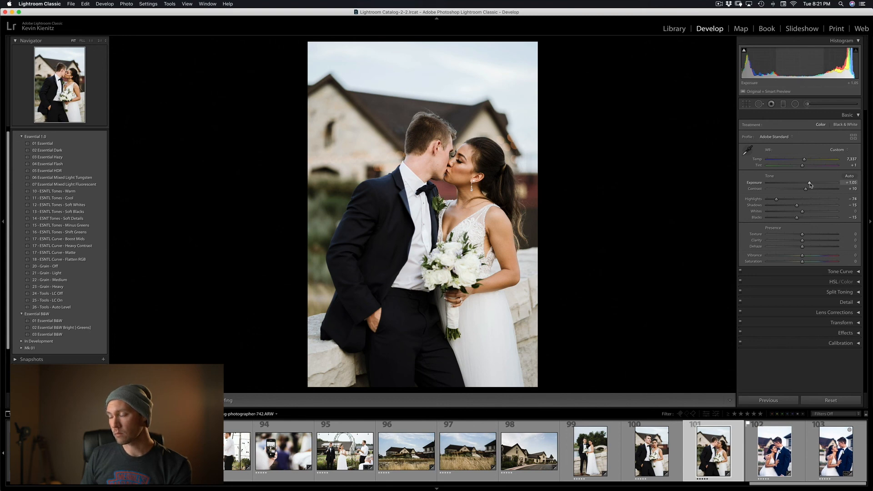
Open the forehead-kiss photo 102, set its white balance to Auto and apply the 01 Essential preset.
{"action": "key", "text": "Right"}
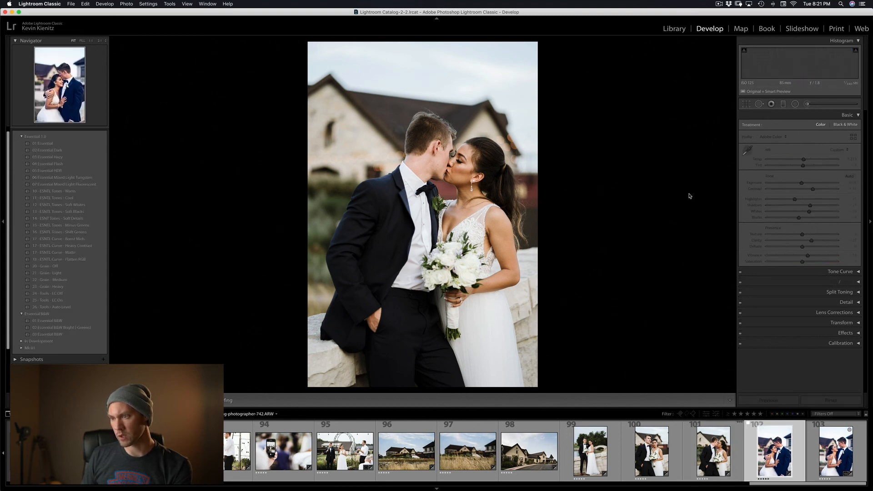
{"action": "left_click", "coordinate": [834, 149]}
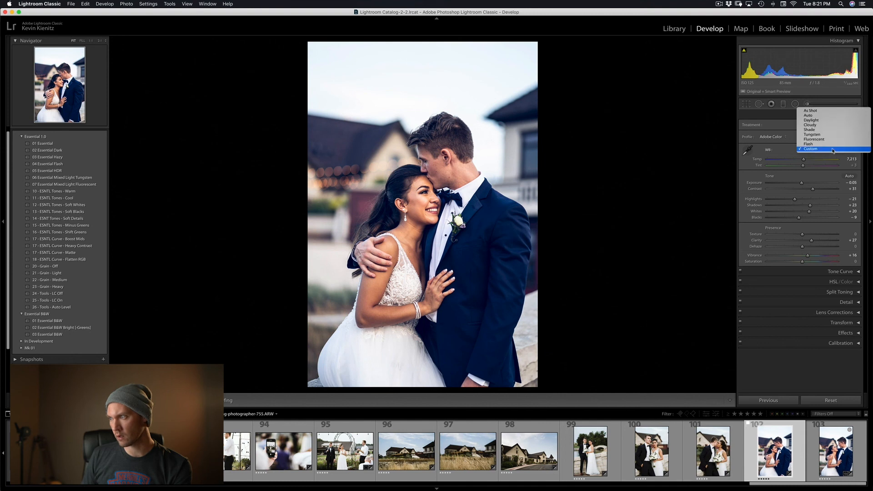
{"action": "left_click", "coordinate": [839, 115]}
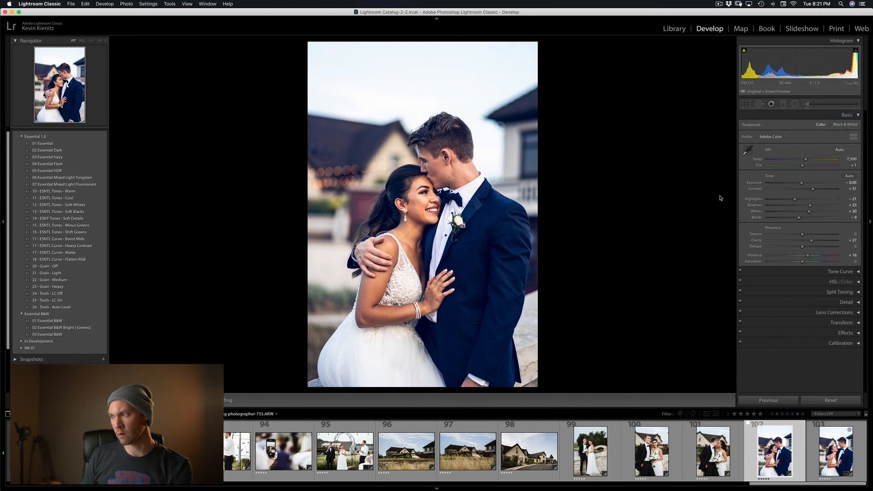
{"action": "left_click", "coordinate": [68, 143]}
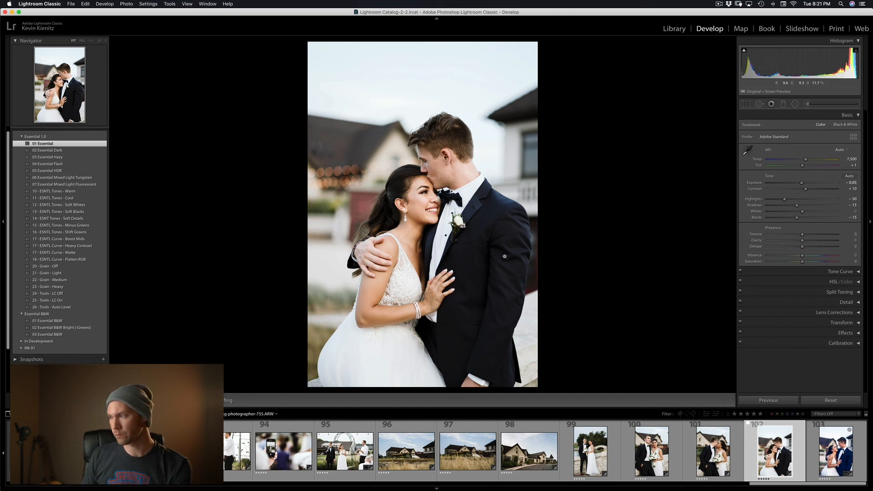
Open the embracing couple photo 103, set its white balance to Auto and apply the 01 Essential preset.
{"action": "key", "text": "Right"}
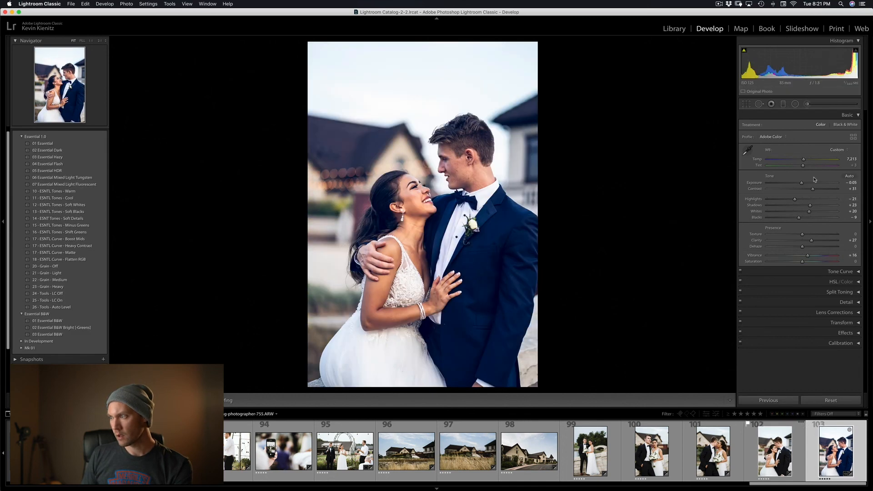
{"action": "left_click", "coordinate": [841, 151]}
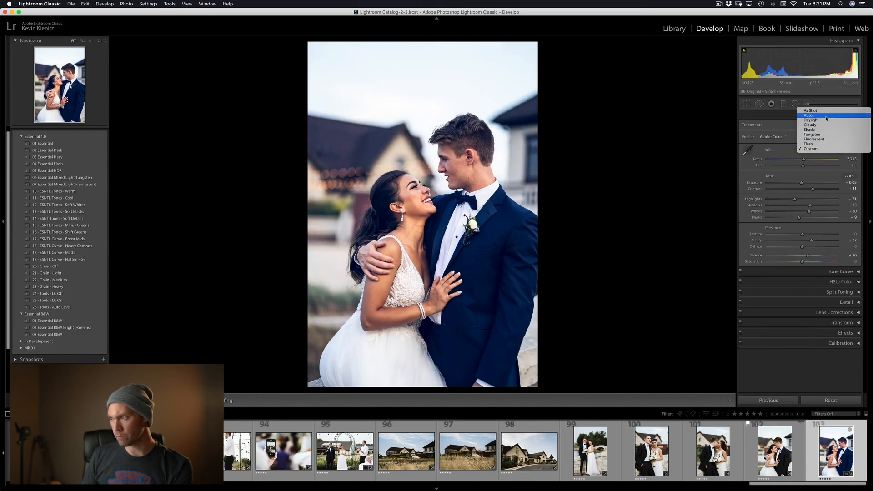
{"action": "left_click", "coordinate": [841, 117]}
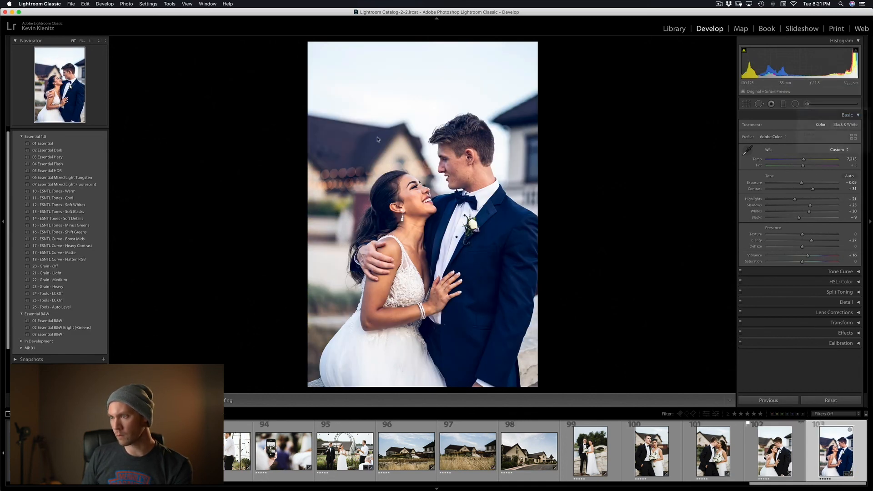
{"action": "left_click", "coordinate": [75, 145]}
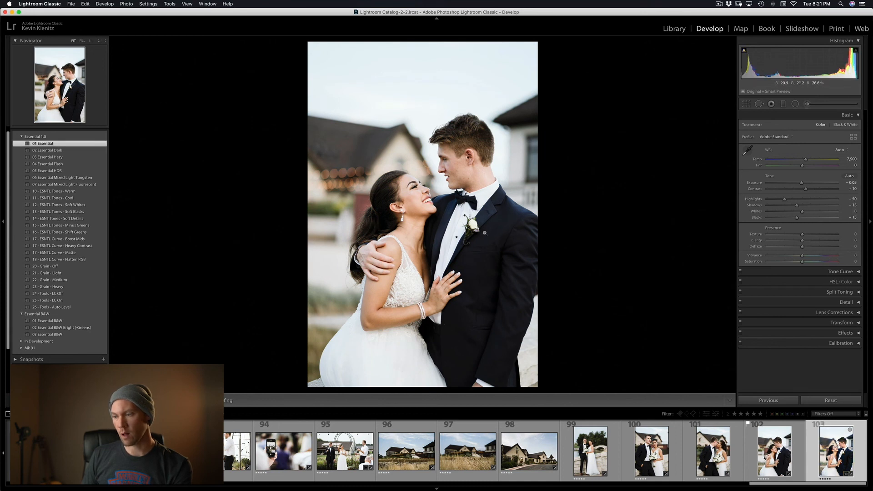